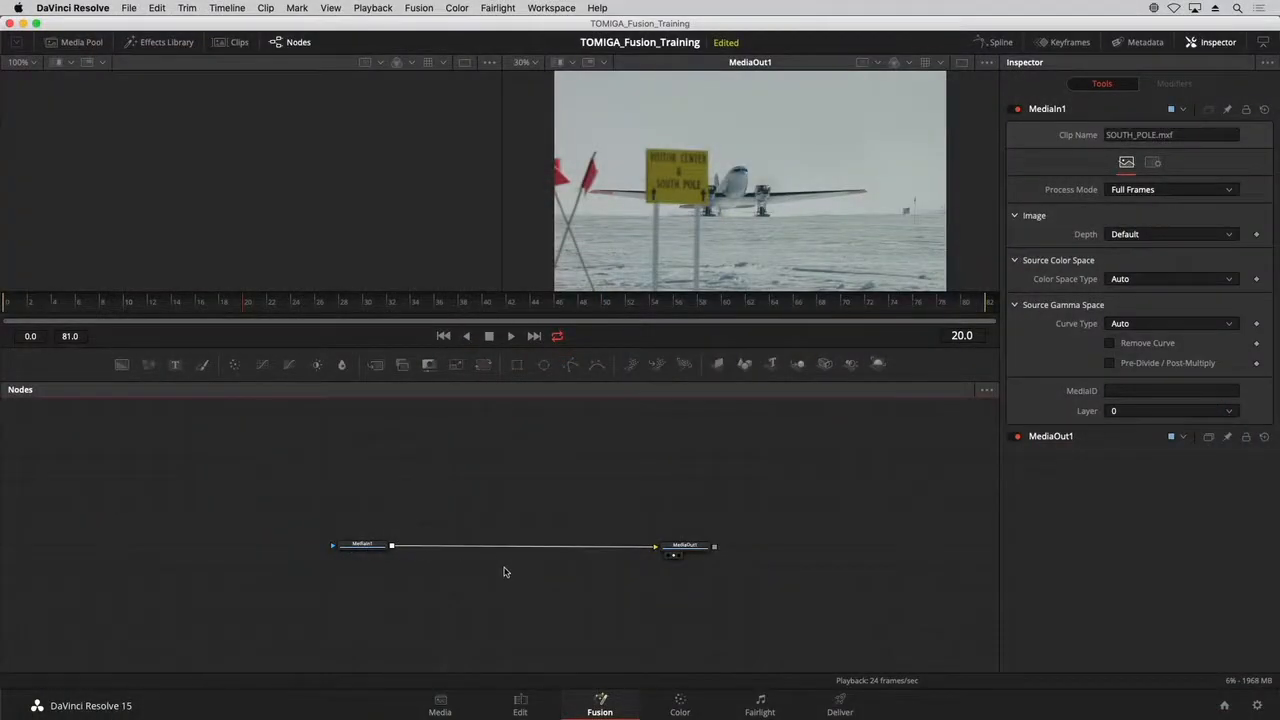
Enlarge the node graph and spread the MediaIn1 and MediaOut1 nodes further apart.
left_click_drag(515, 576, 543, 523)
scroll(525, 535, "up", 3)
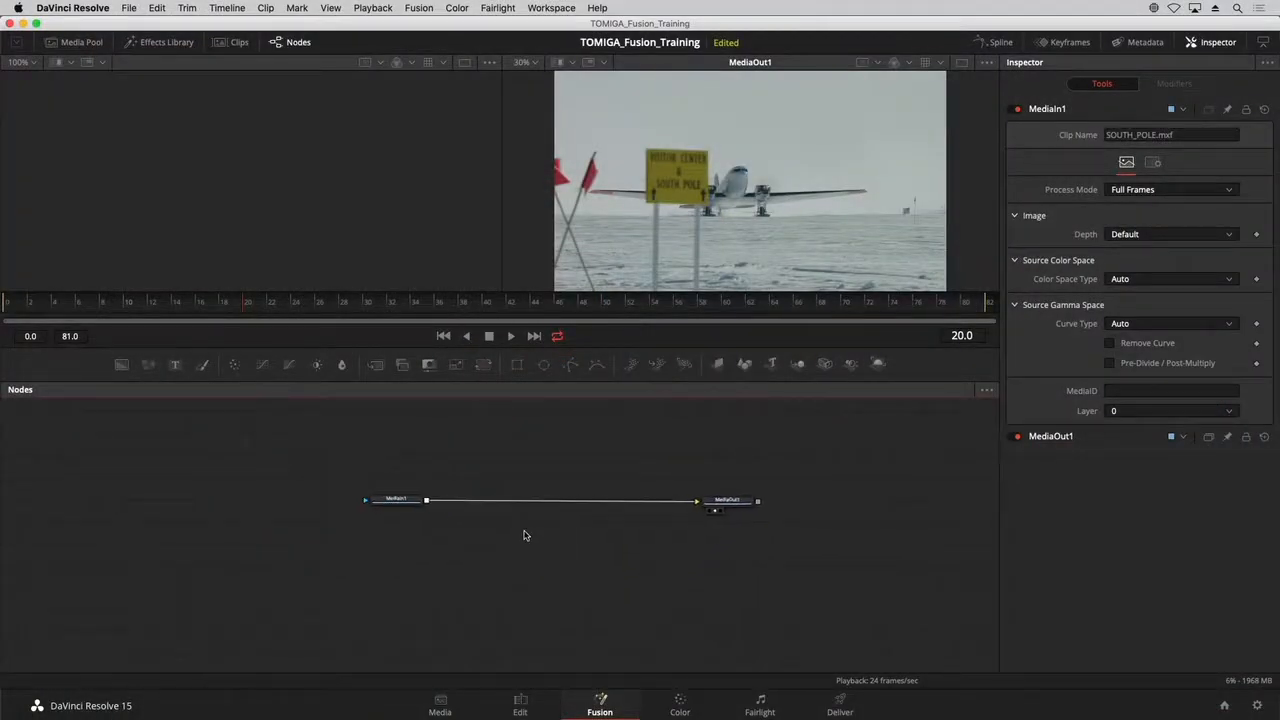
mouse_move(383, 496)
left_mouse_down()
mouse_move(380, 515)
mouse_move(387, 503)
left_mouse_up()
left_click_drag(796, 497, 801, 501)
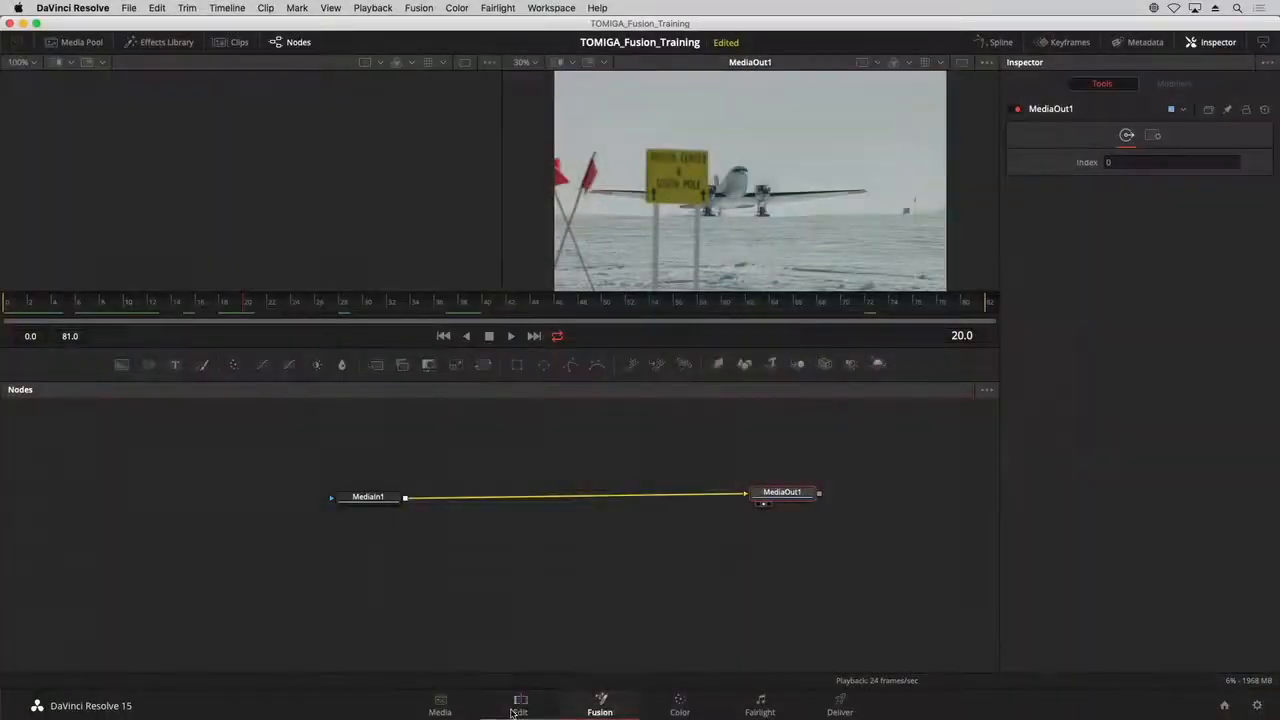
Move the playhead to 01:00:01:23 in the Edit page timeline and return to the Fusion page.
left_click(519, 706)
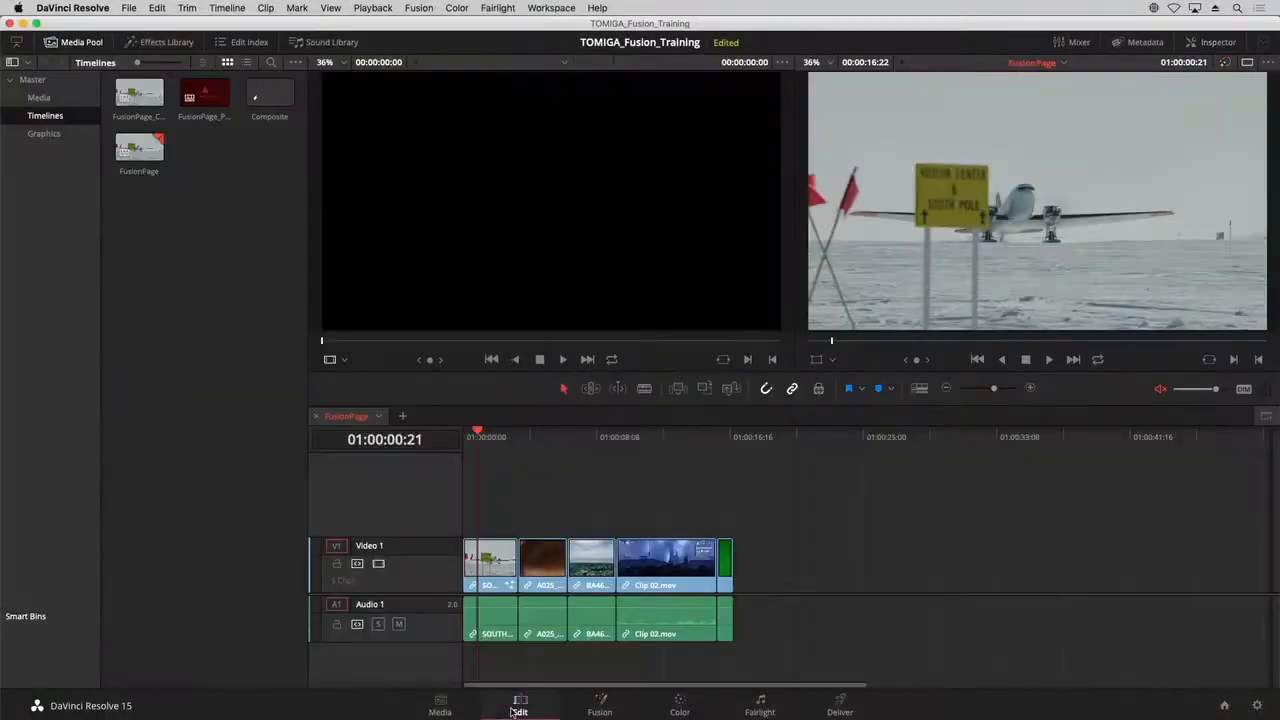
left_click_drag(492, 442, 494, 447)
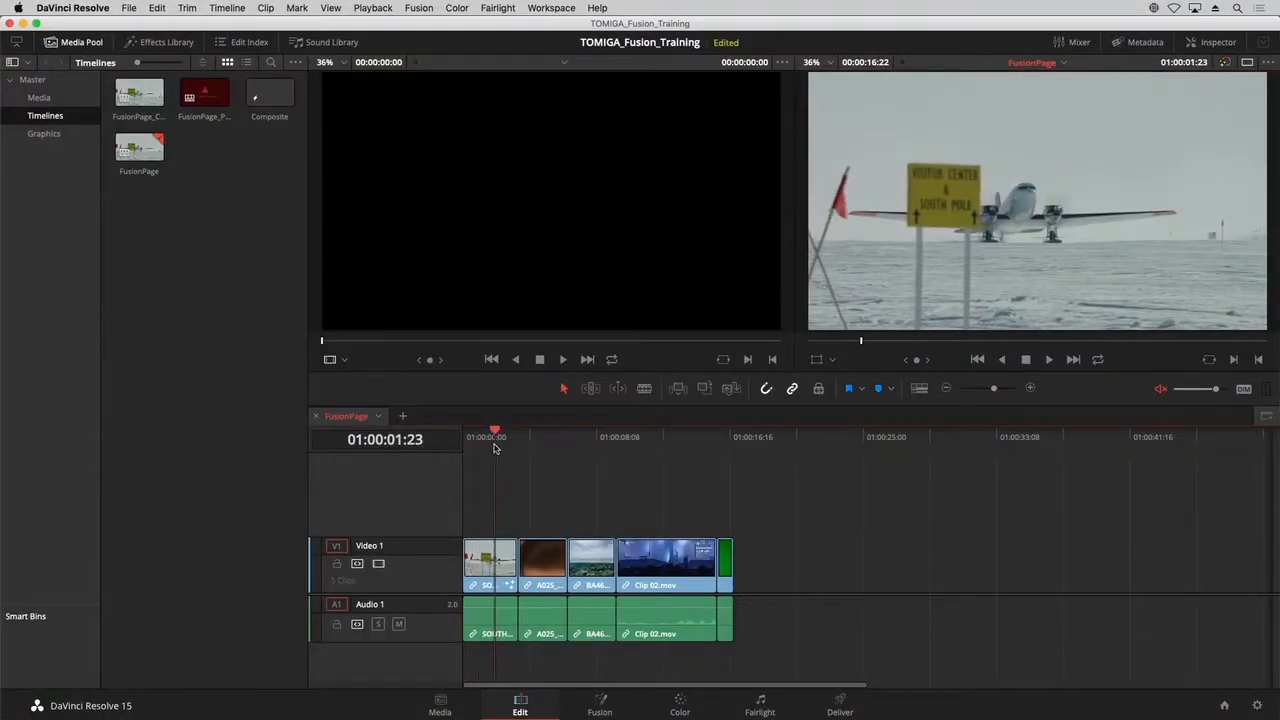
left_click(600, 706)
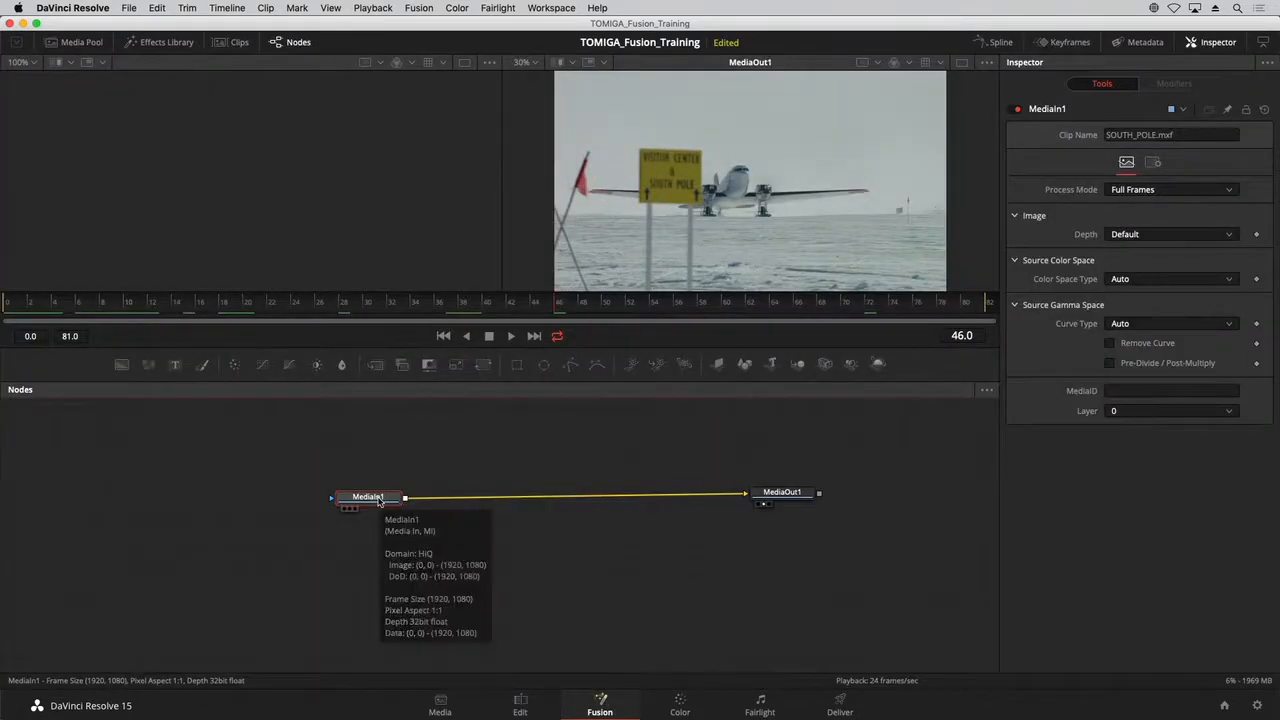
Line up the MediaIn1 and MediaOut1 nodes horizontally so their connection runs straight.
mouse_move(380, 497)
left_mouse_down()
mouse_move(386, 434)
mouse_move(378, 497)
left_mouse_up()
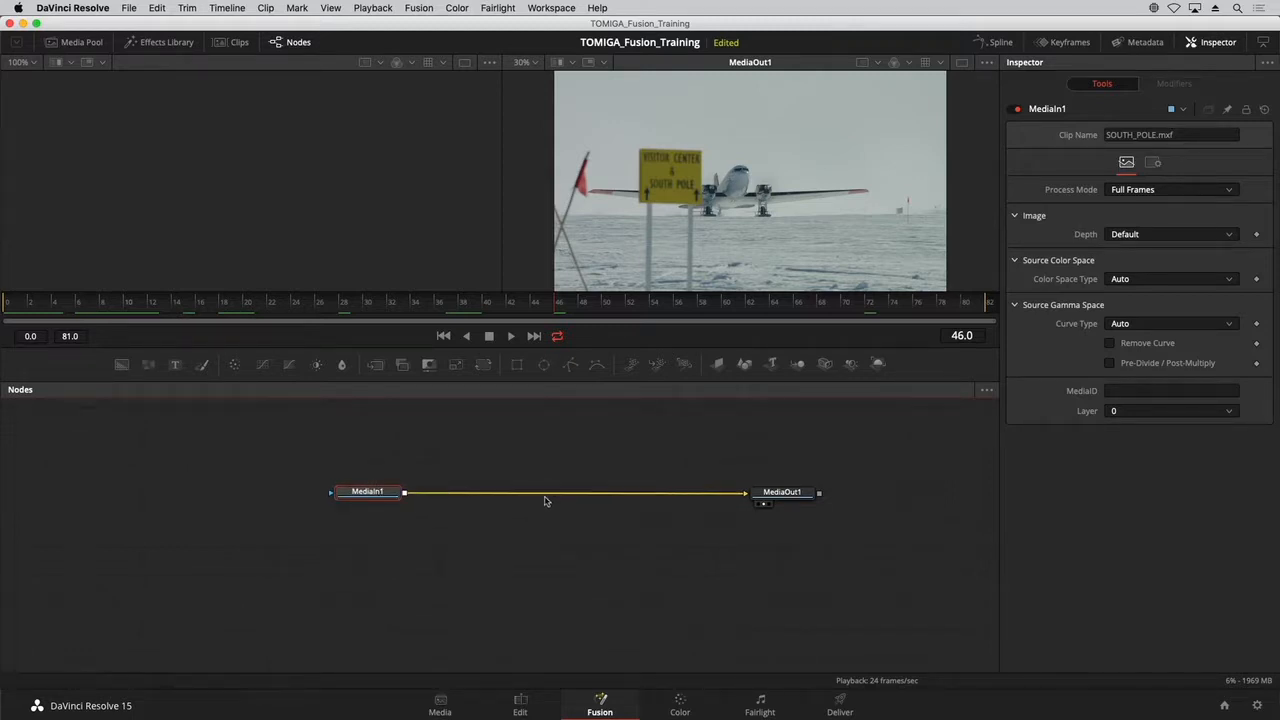
left_click_drag(770, 510, 773, 497)
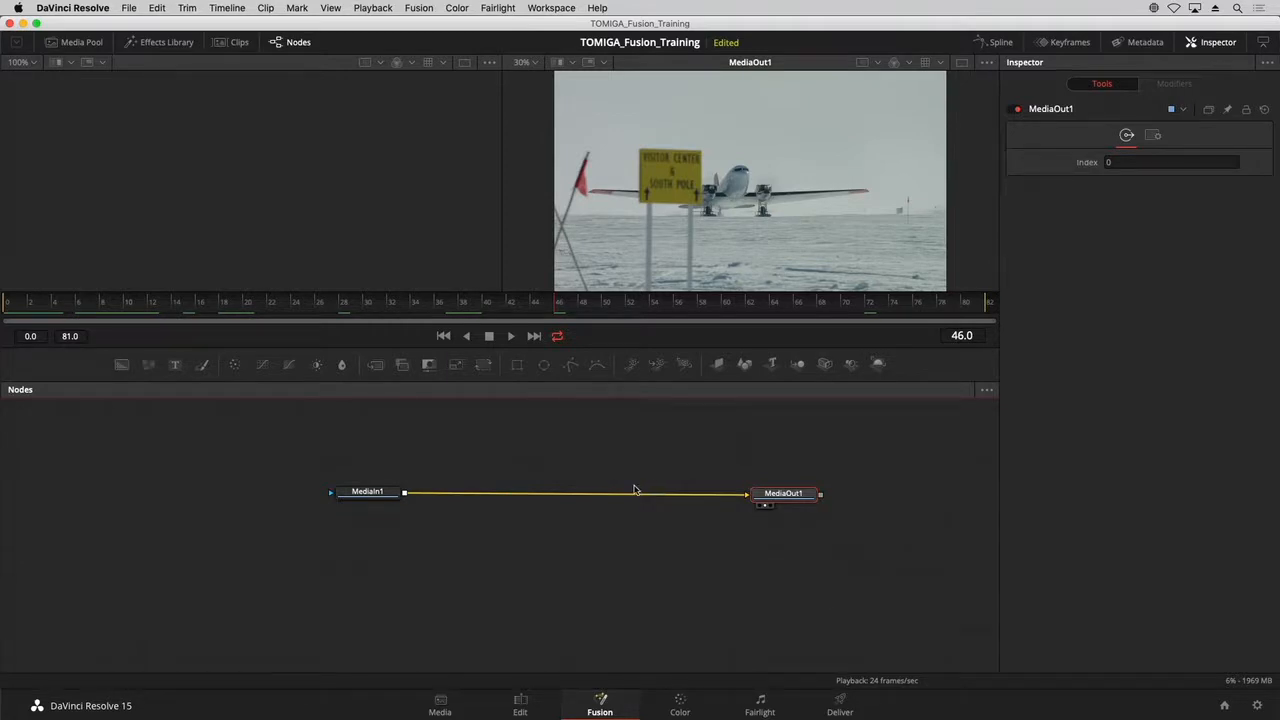
left_click_drag(785, 496, 796, 494)
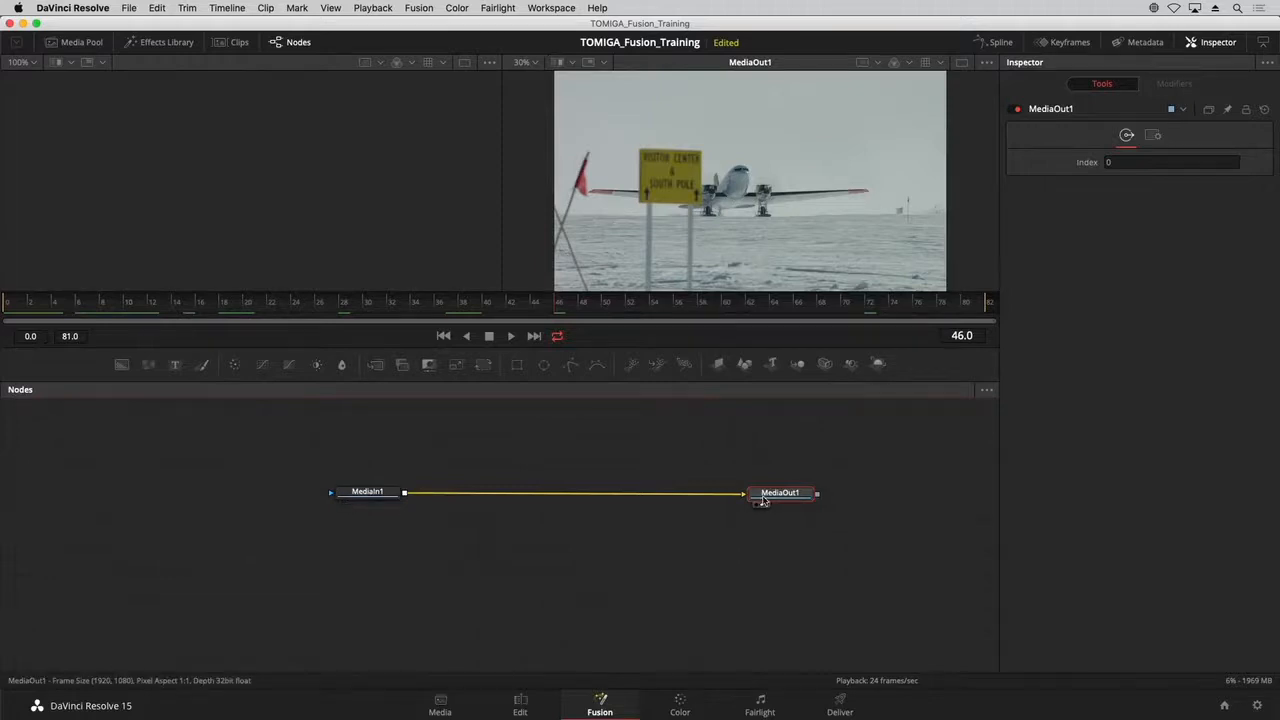
left_click_drag(761, 503, 763, 497)
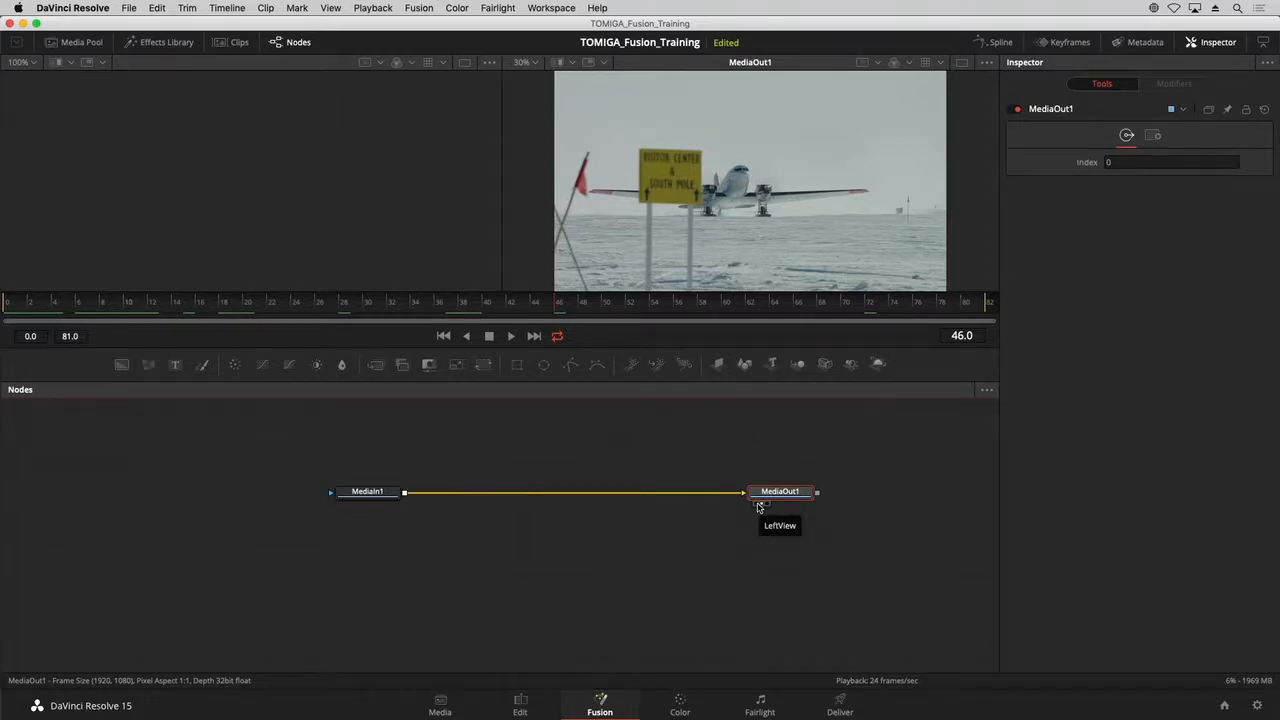
Show the MediaIn1 node in the first viewer.
left_click(368, 495)
mouse_move(368, 497)
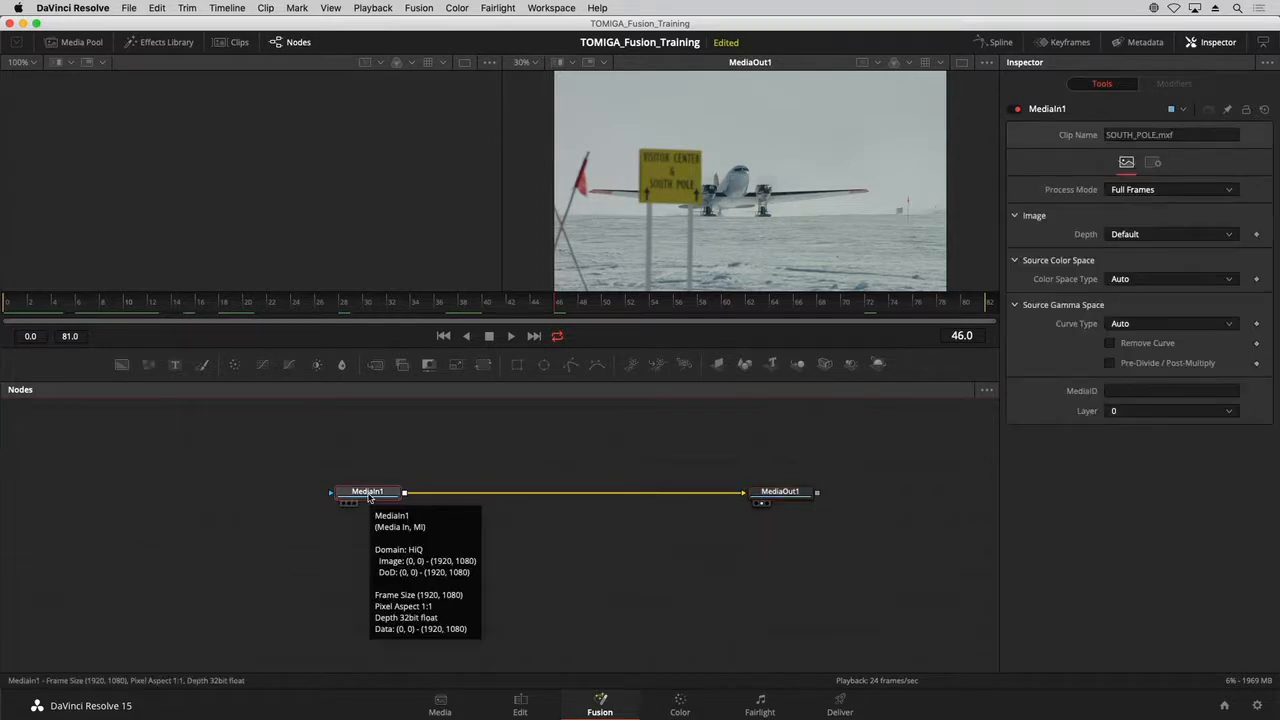
key("1")
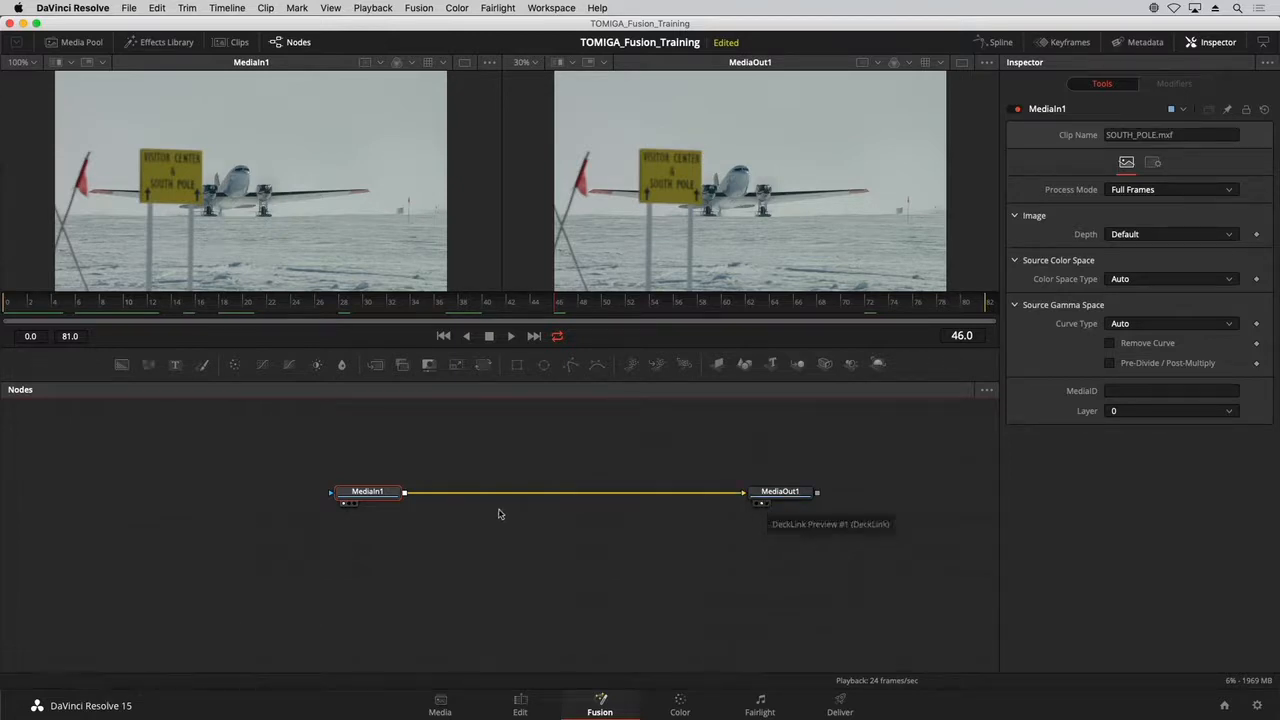
Rename the MediaIn1 node as South_pole.
left_click_drag(389, 495, 386, 496)
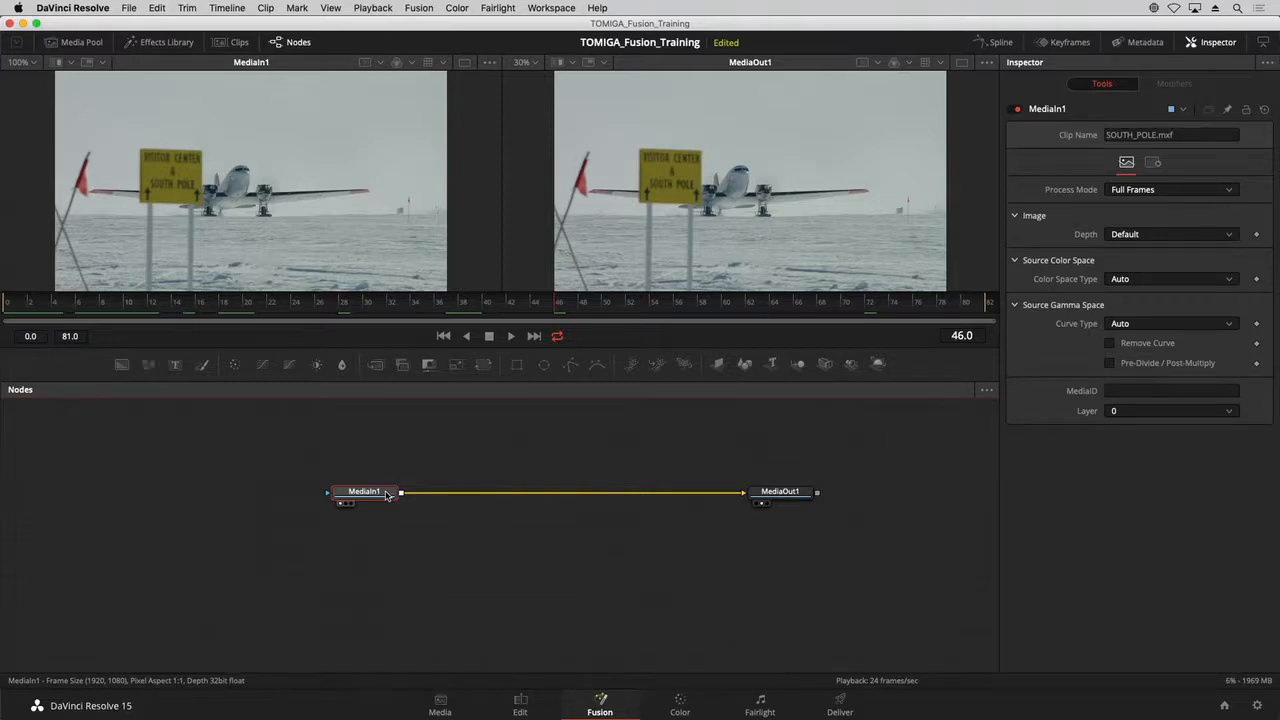
right_click(386, 495)
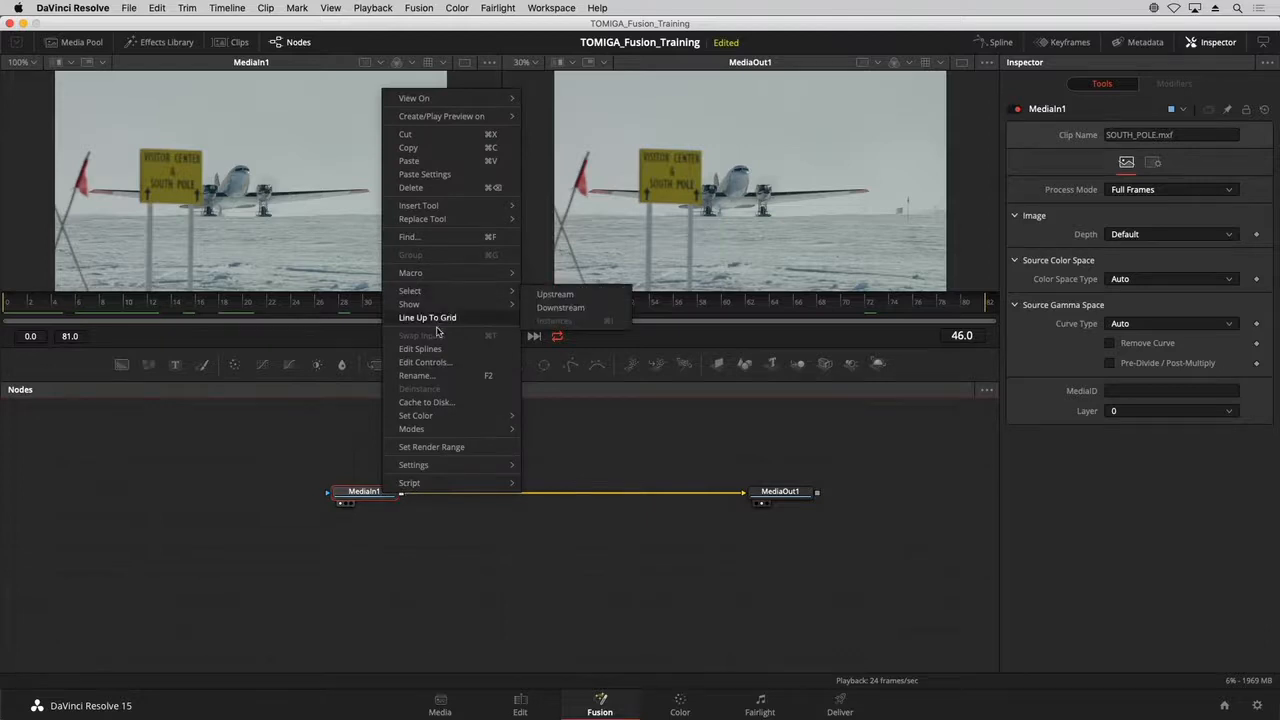
left_click(428, 375)
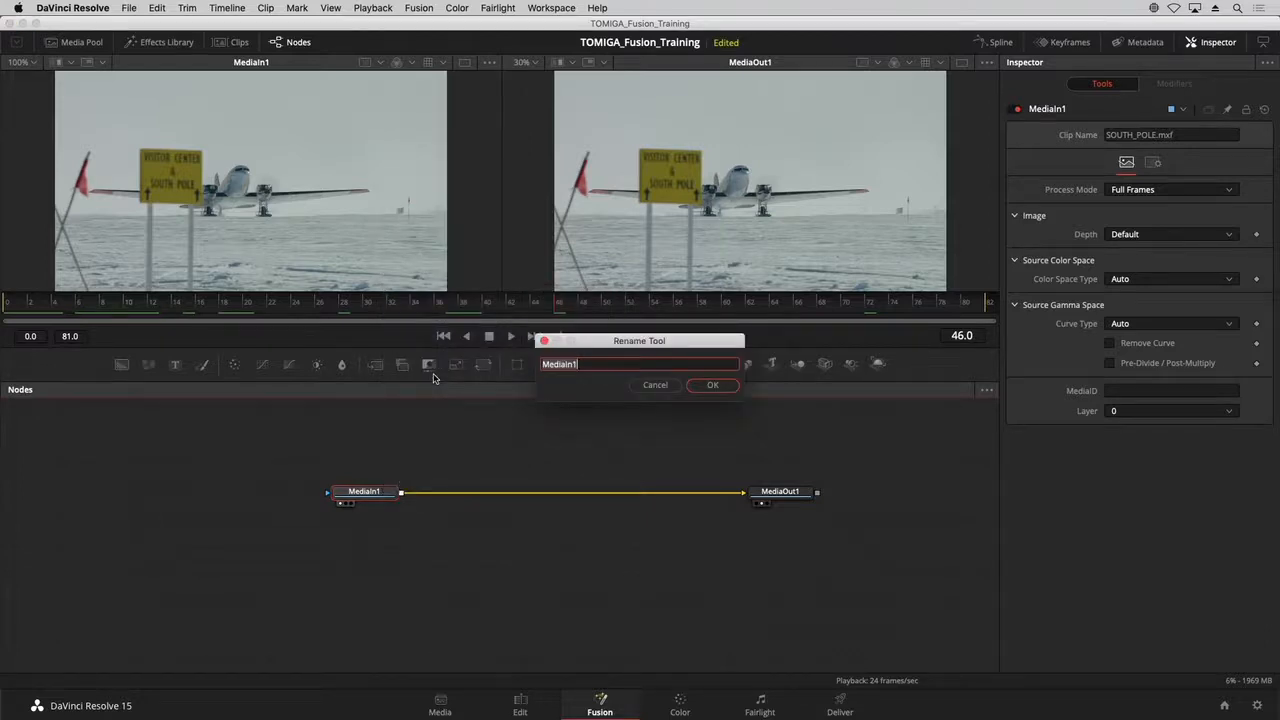
type("South_pole")
key("Return")
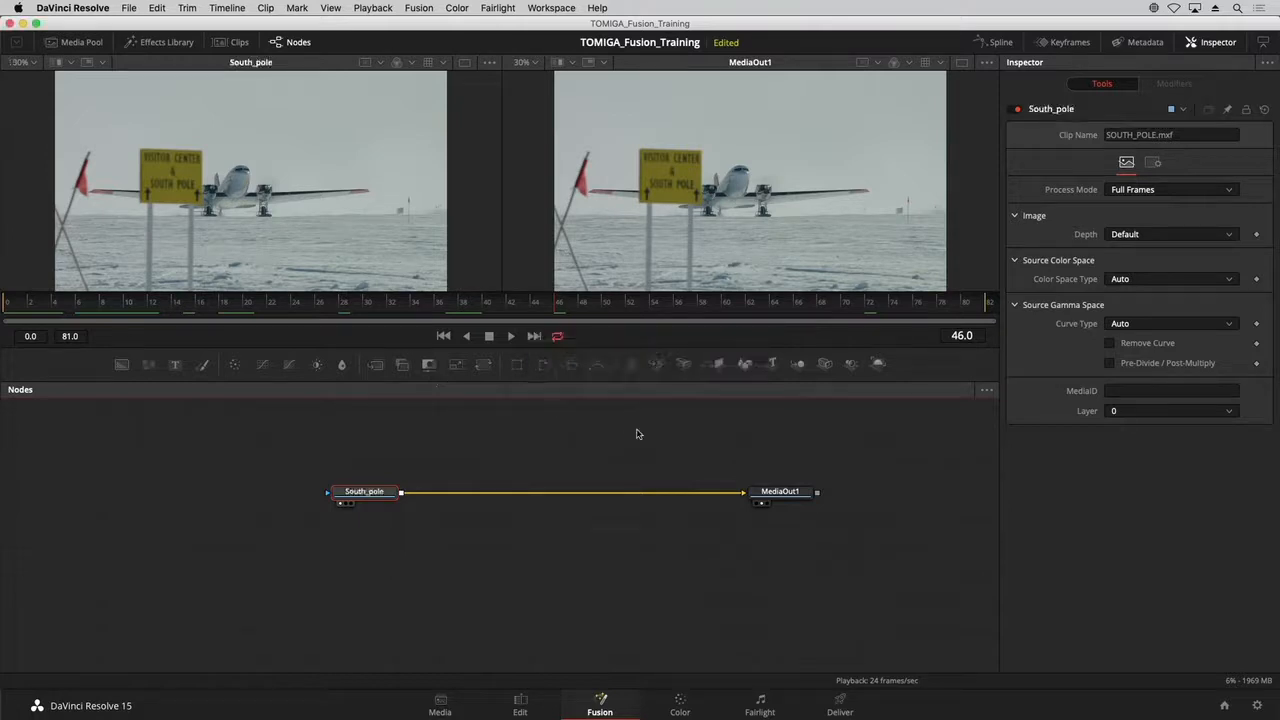
Rename the MediaOut1 node as OUTPUT.
left_click(779, 493)
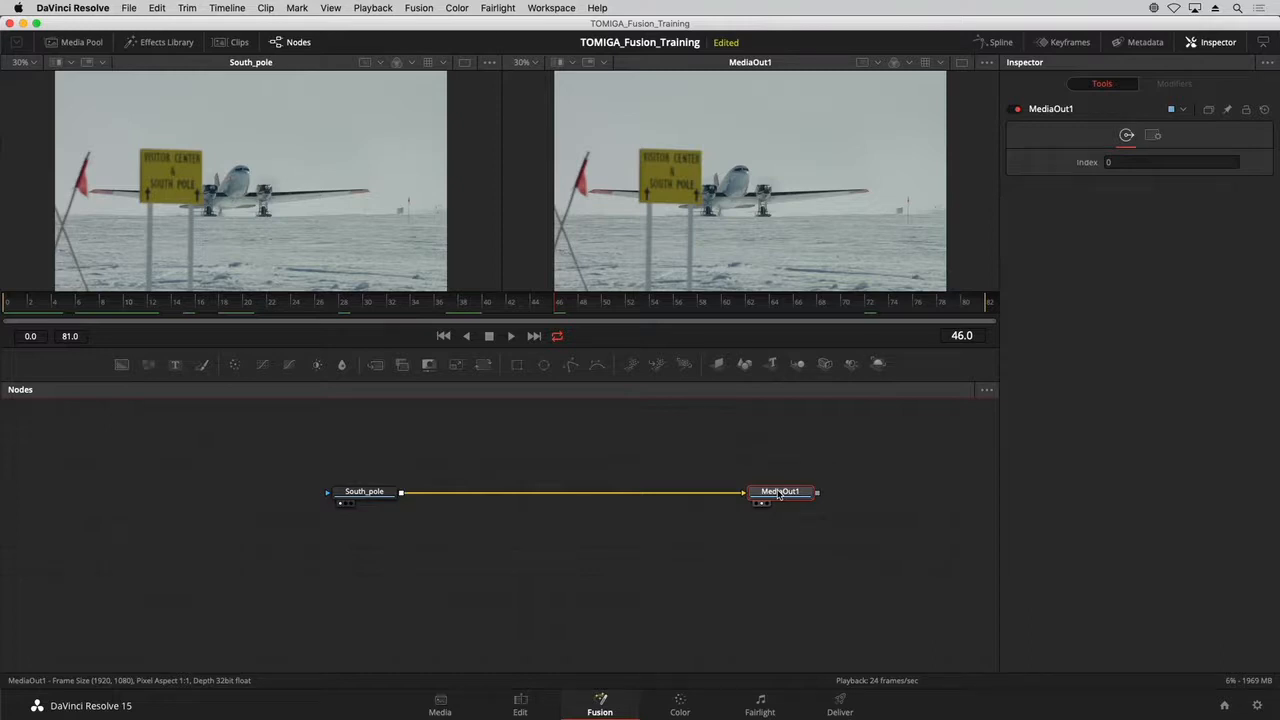
key("F2")
key("F2")
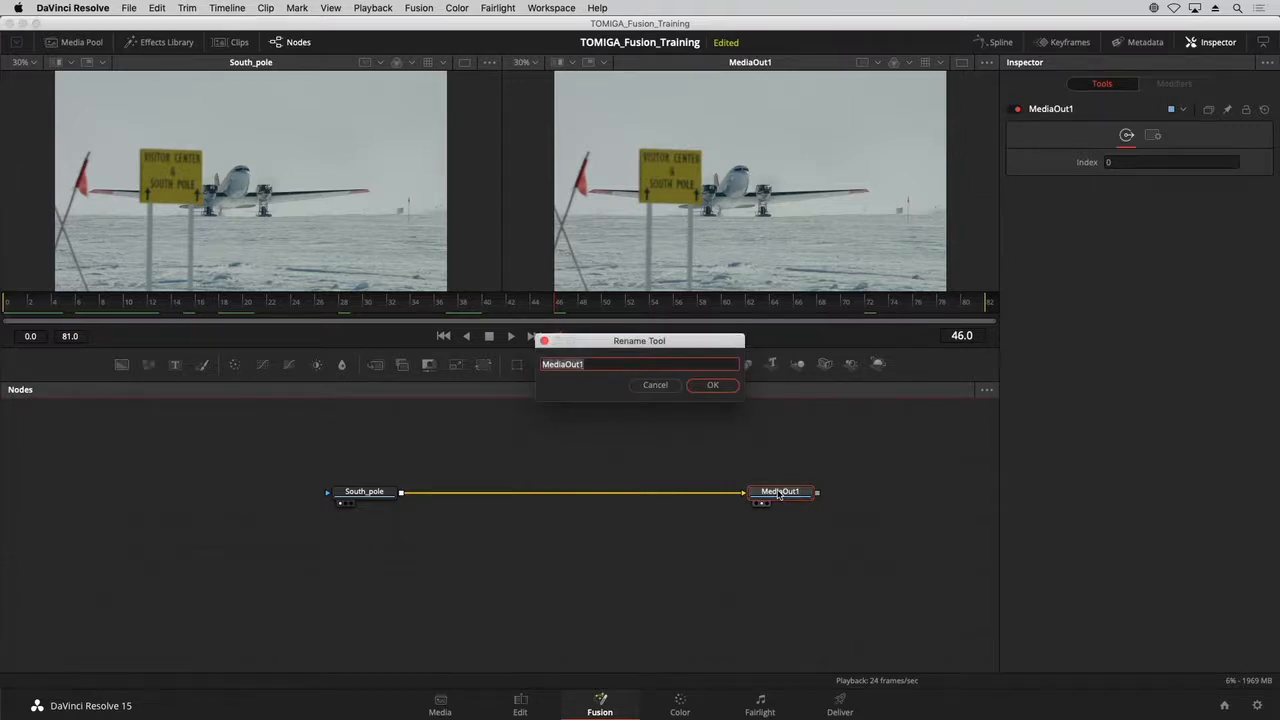
type("OUTPUT")
key("Return")
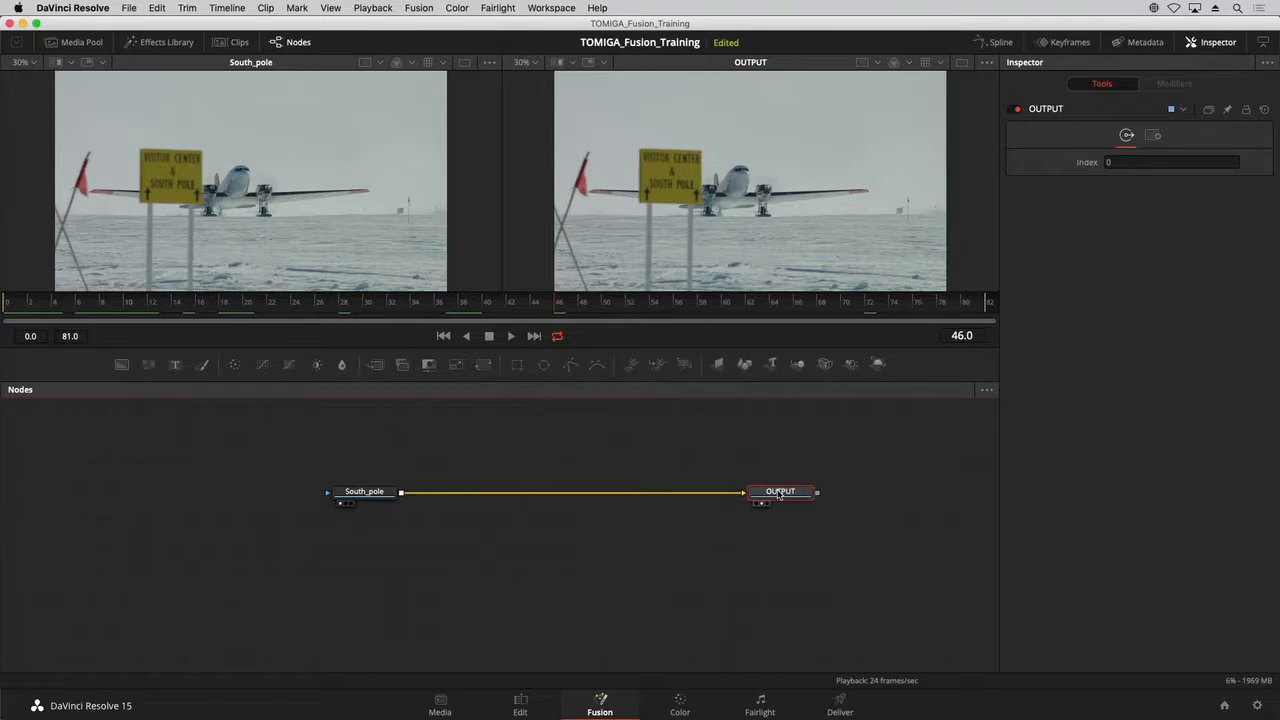
Shift the South_pole node away from OUTPUT and add a Grid Warp node from the Warp tools above their connection.
left_click_drag(362, 495, 347, 501)
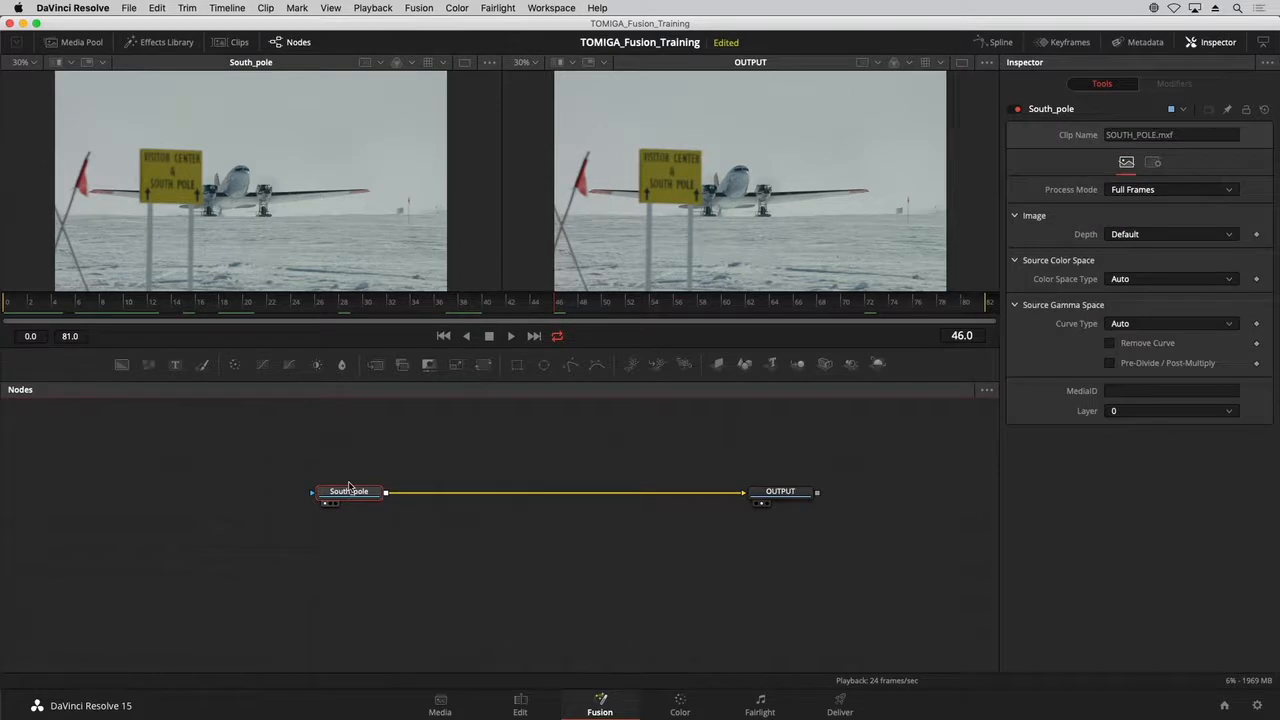
left_click(160, 42)
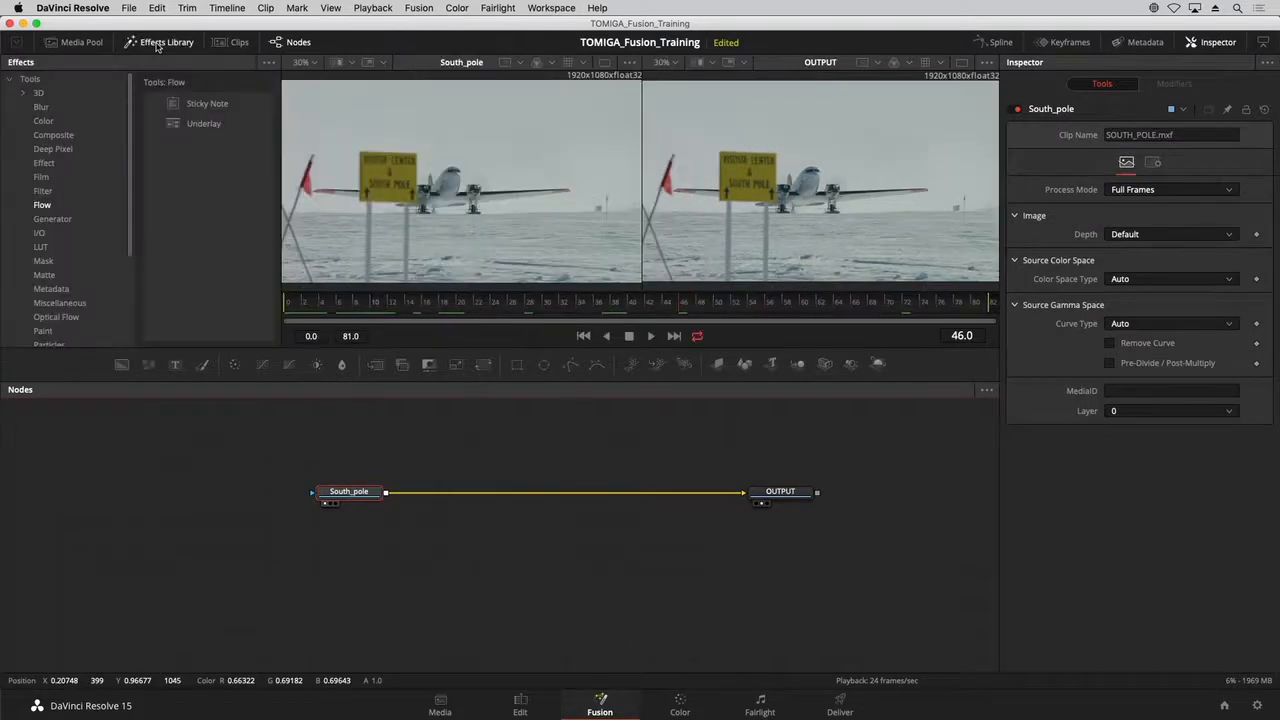
scroll(84, 224, "down", 5)
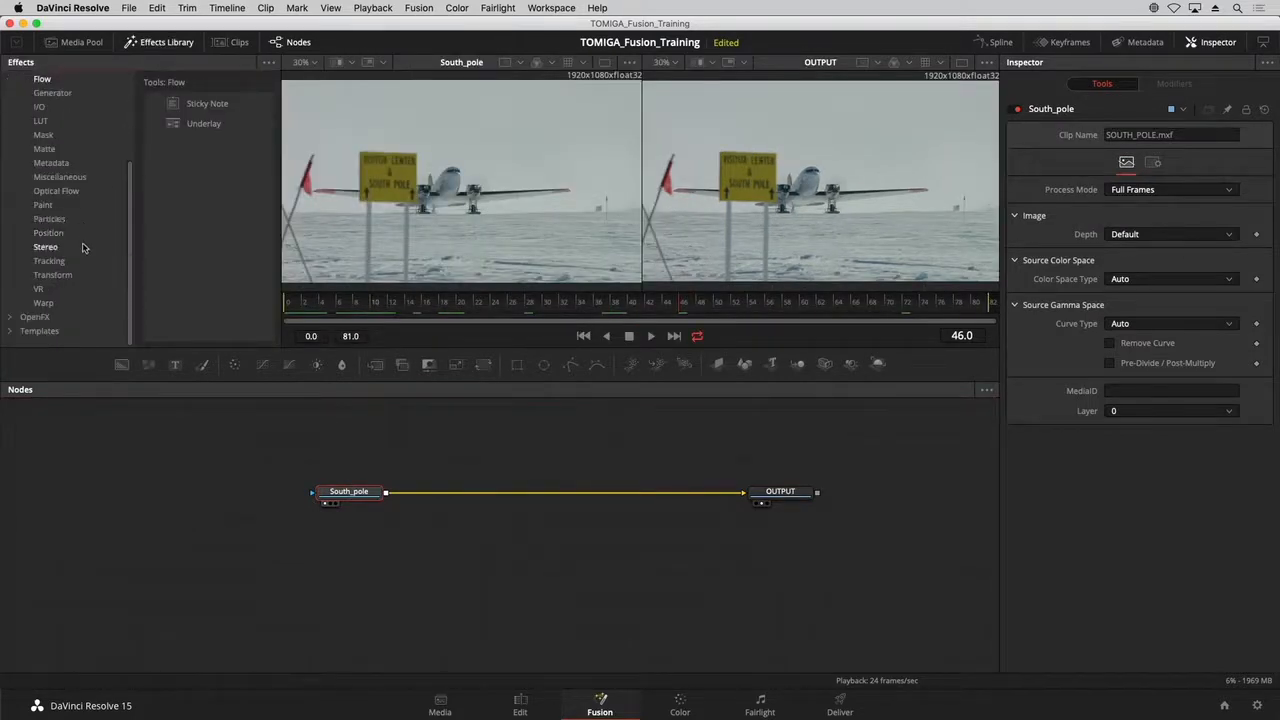
left_click(61, 302)
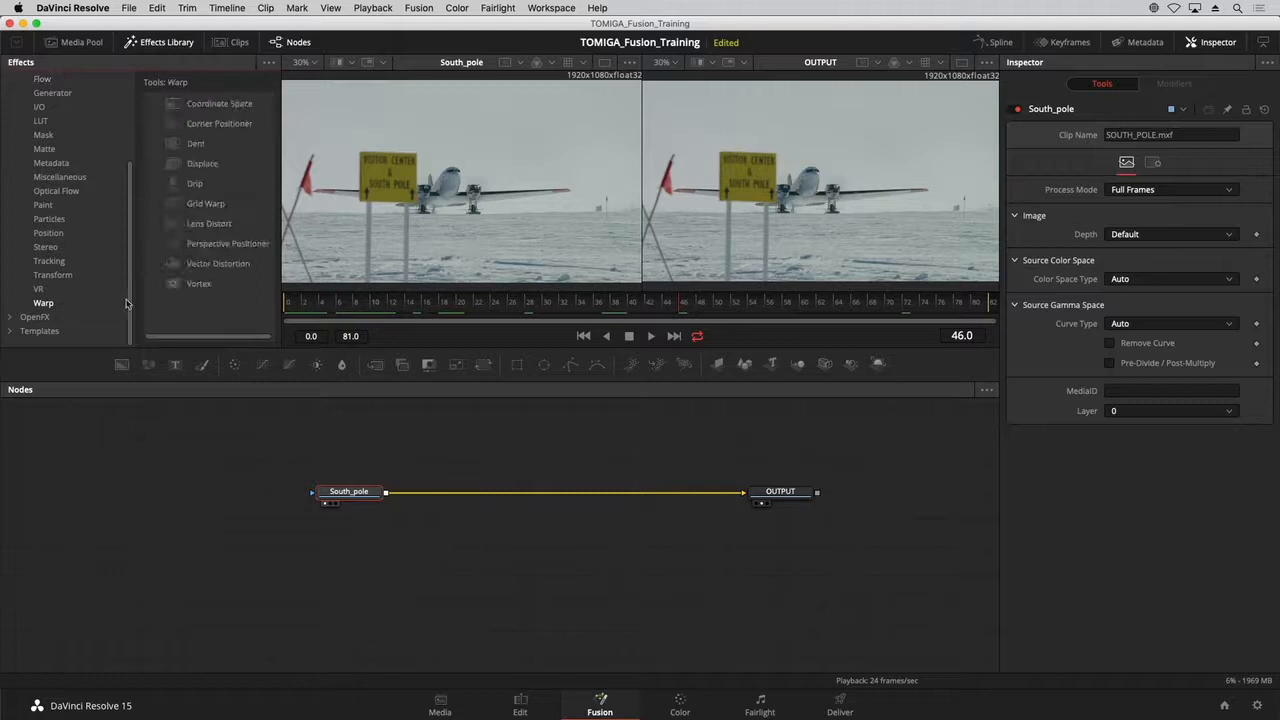
left_click_drag(208, 206, 532, 443)
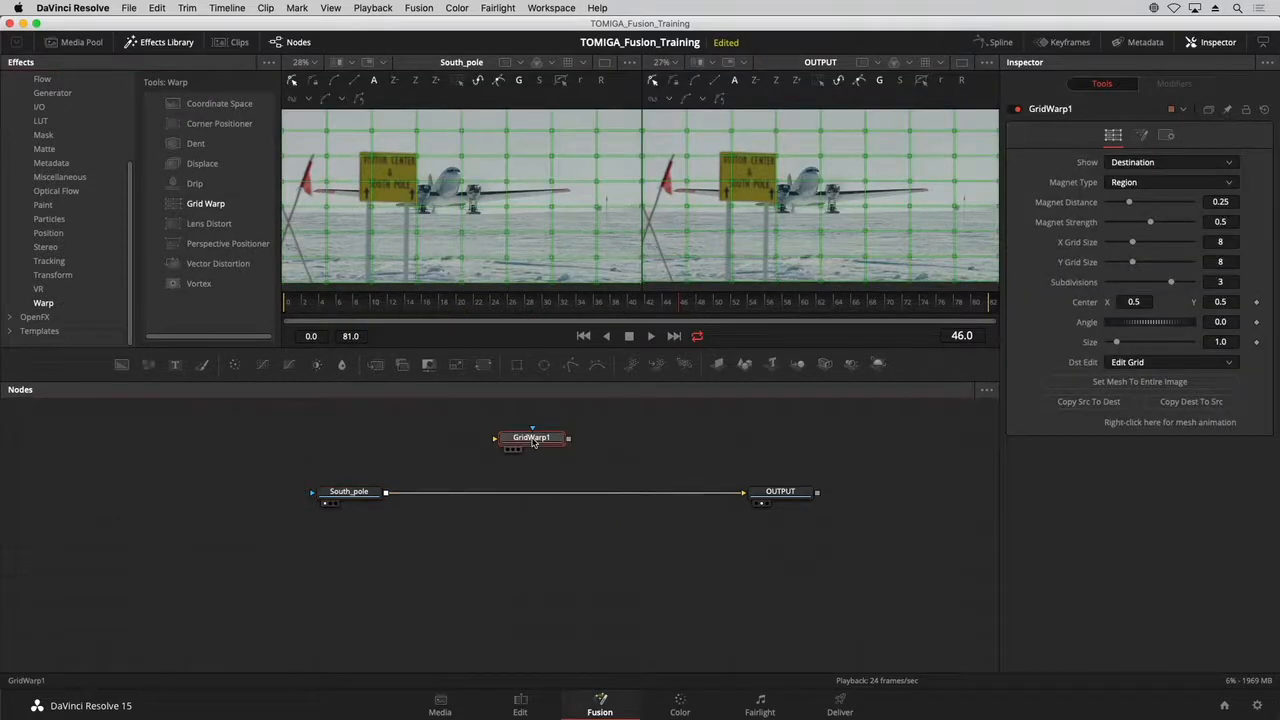
Close the effects library and insert the GridWarp1 node into the connection between South_pole and OUTPUT.
left_click(172, 45)
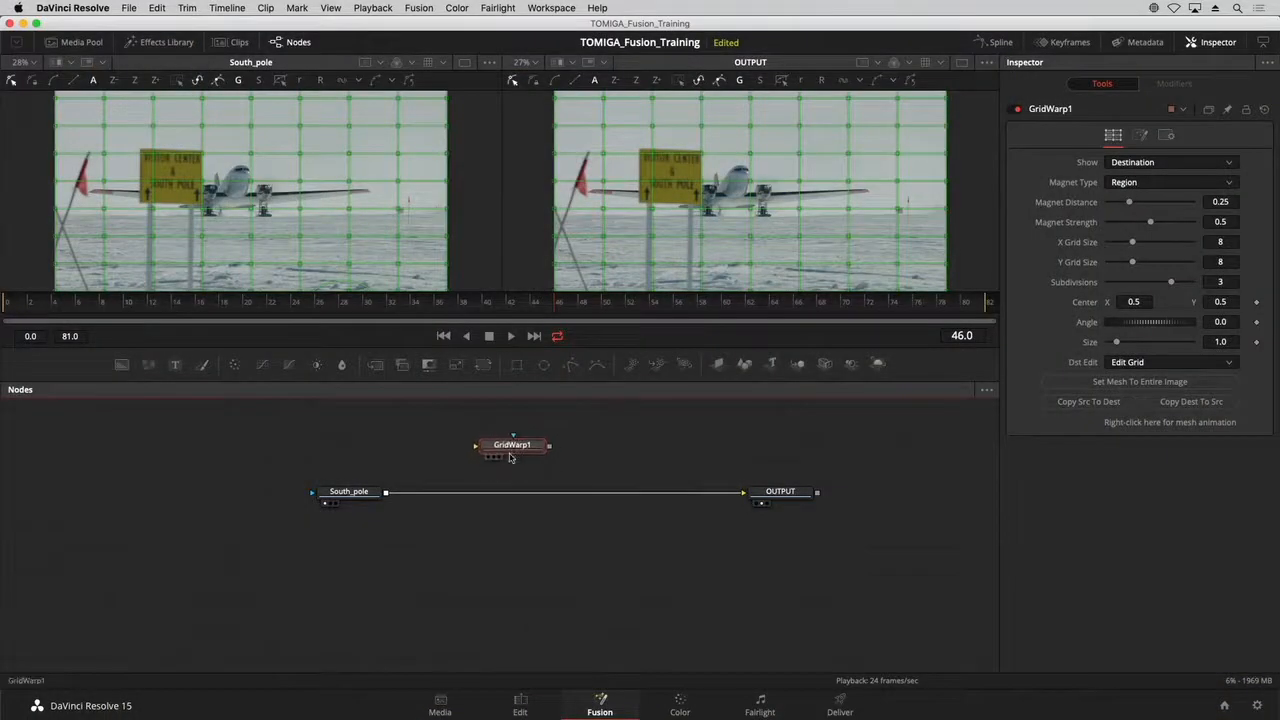
left_click_drag(509, 457, 548, 495)
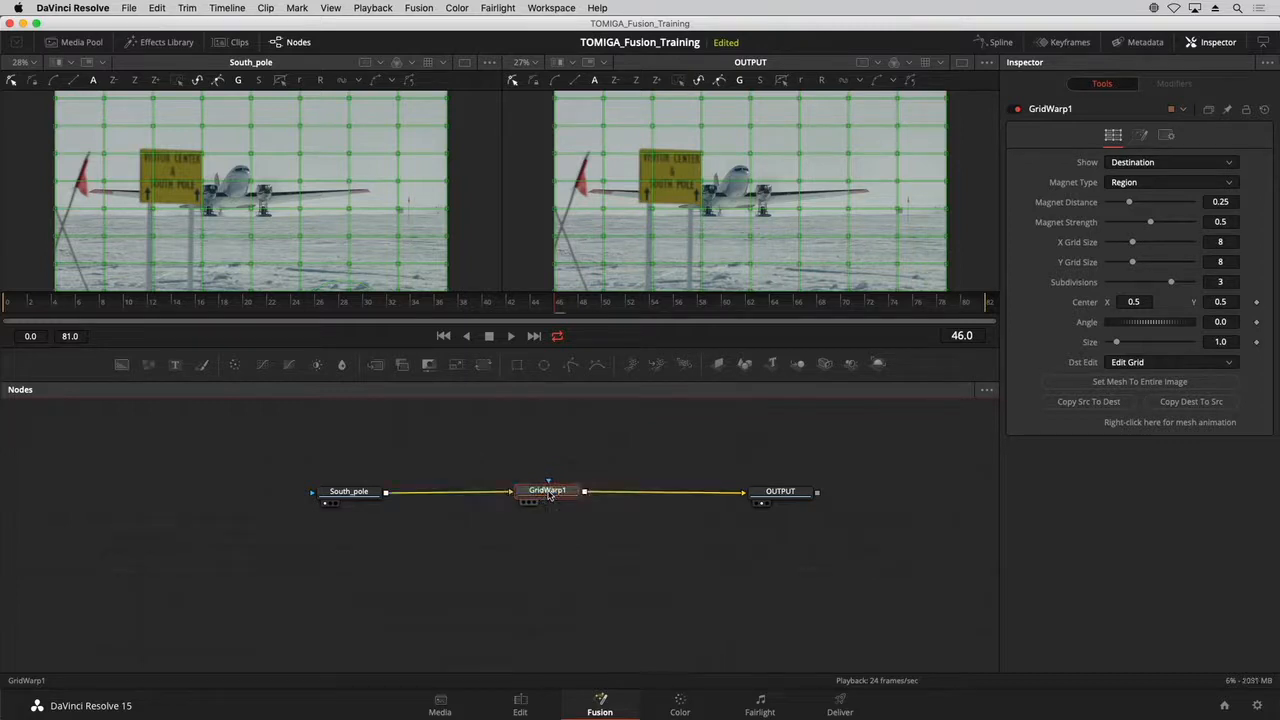
mouse_move(548, 494)
left_mouse_down()
mouse_move(546, 478)
mouse_move(545, 490)
left_mouse_up()
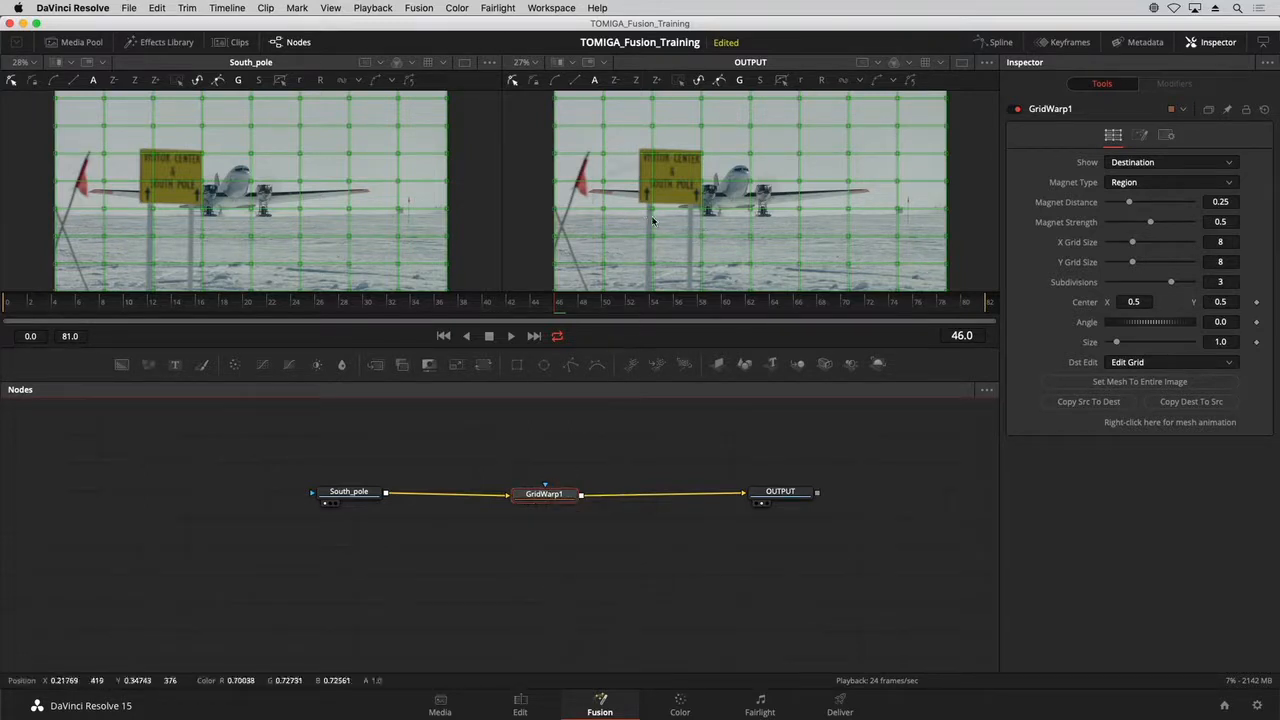
Pull the mesh points between the sign and the plane downward and check the clip on the Edit page at 01:00:01:09.
mouse_move(702, 187)
left_mouse_down()
mouse_move(808, 176)
mouse_move(806, 218)
mouse_move(757, 210)
mouse_move(756, 228)
mouse_move(700, 232)
left_mouse_up()
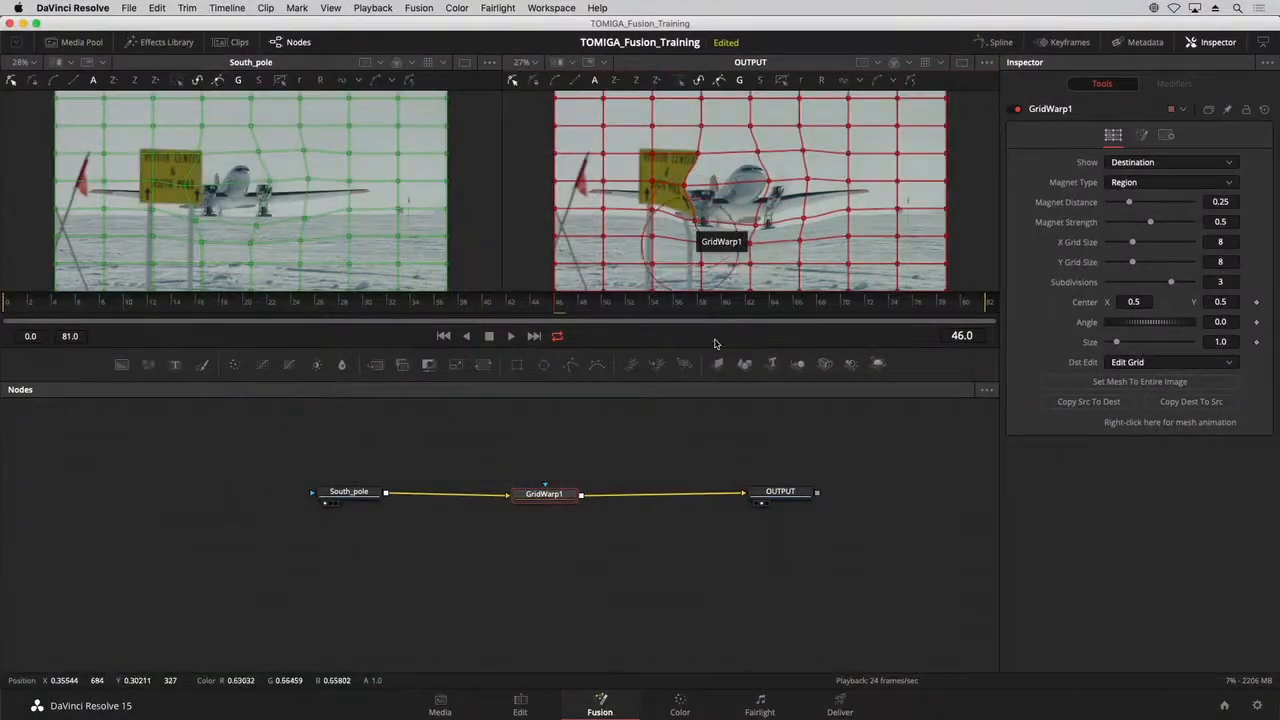
left_click(520, 704)
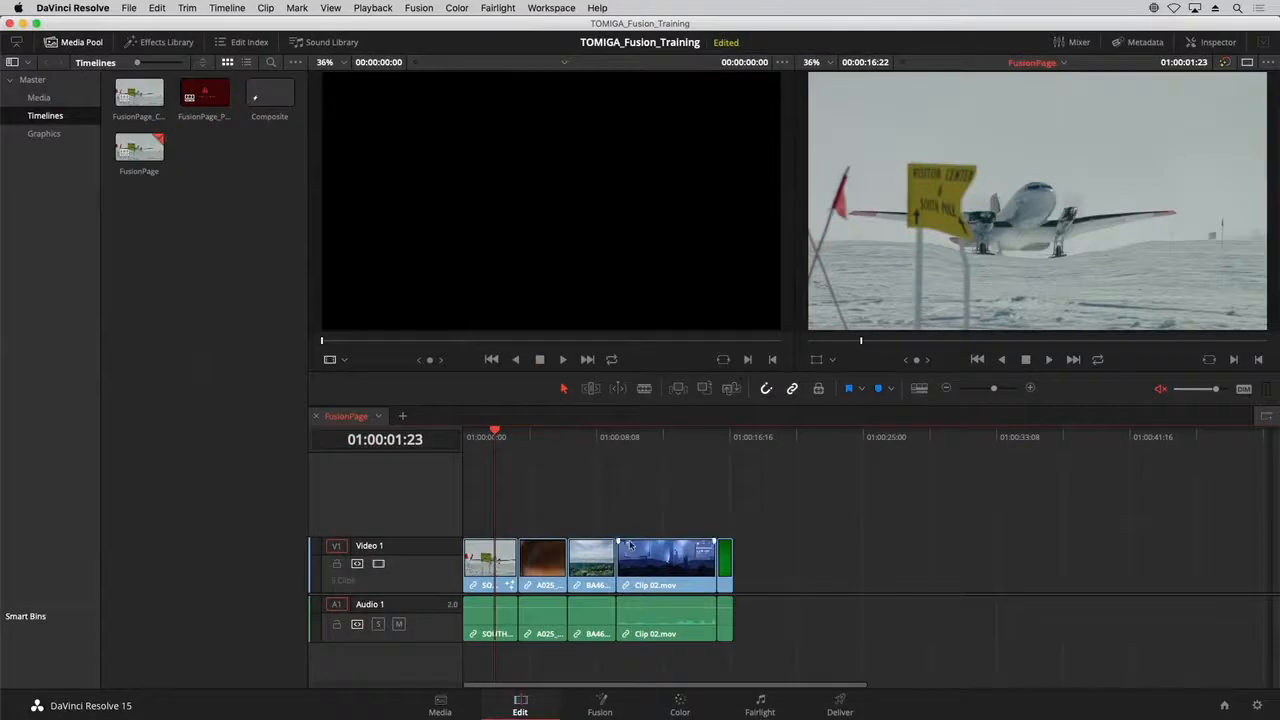
left_click(486, 449)
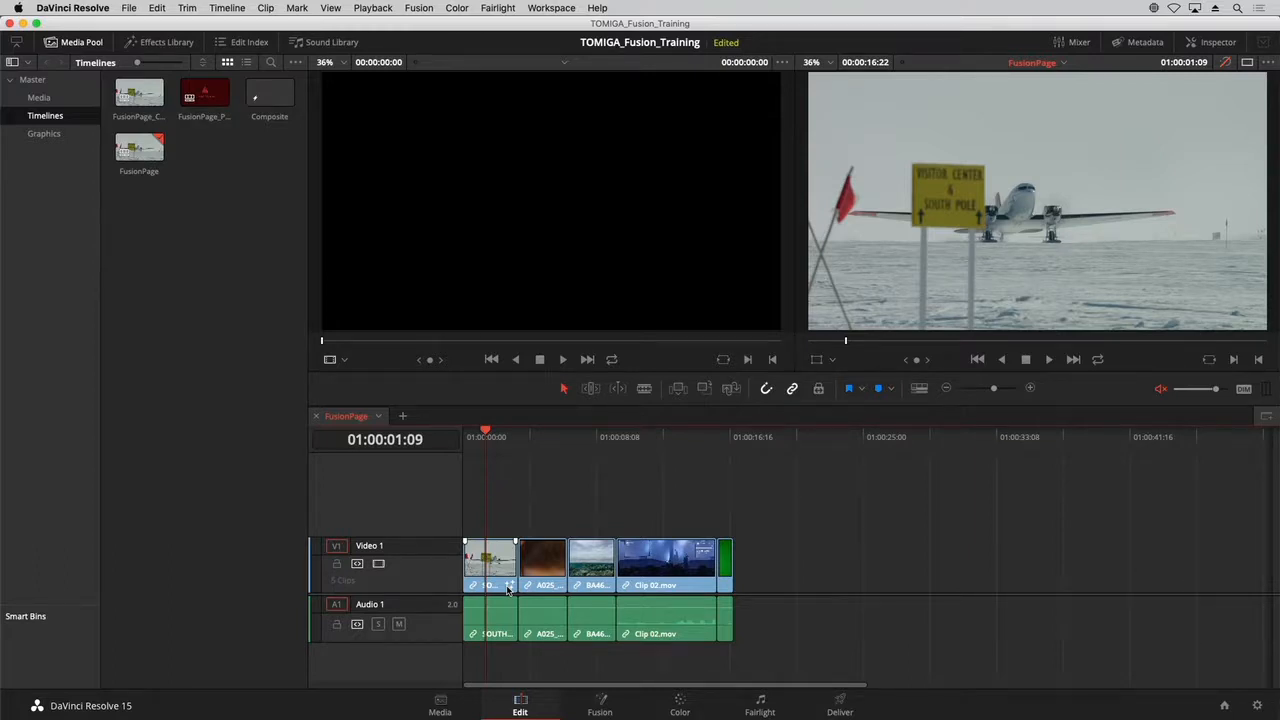
Return to the Fusion page and reset the GridWarp1 node to its defaults.
left_click(600, 703)
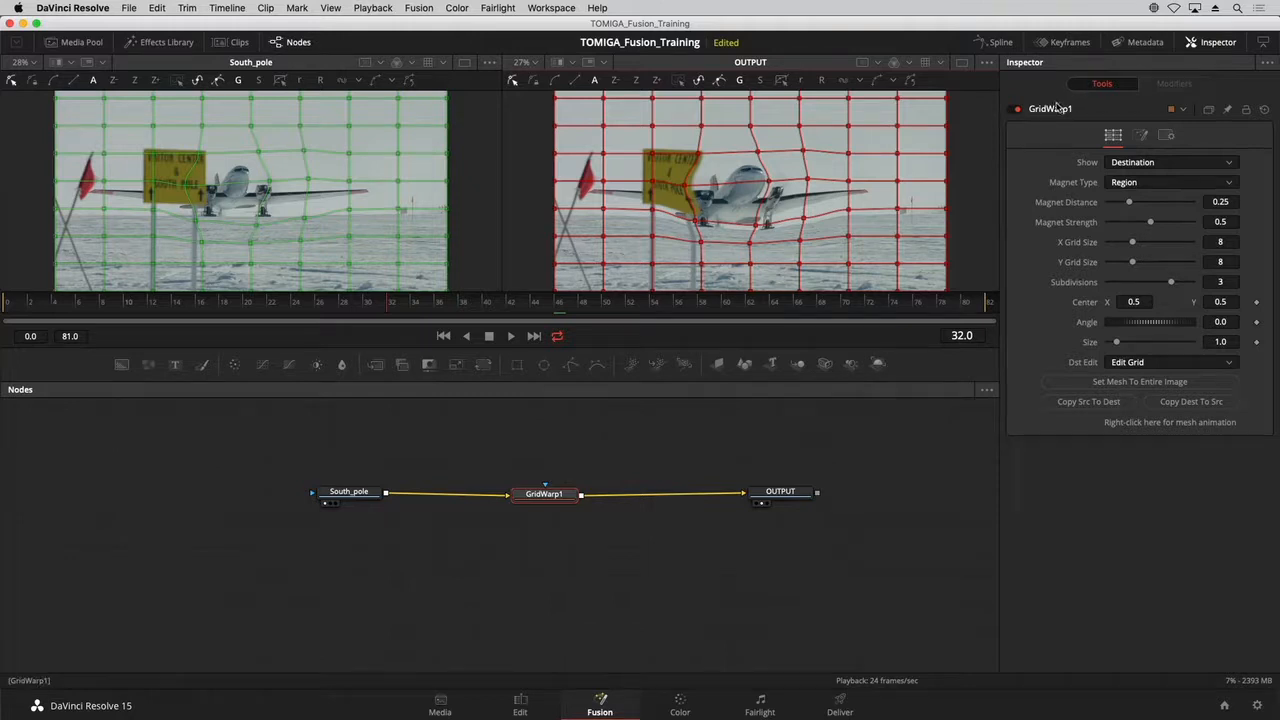
left_click(1265, 112)
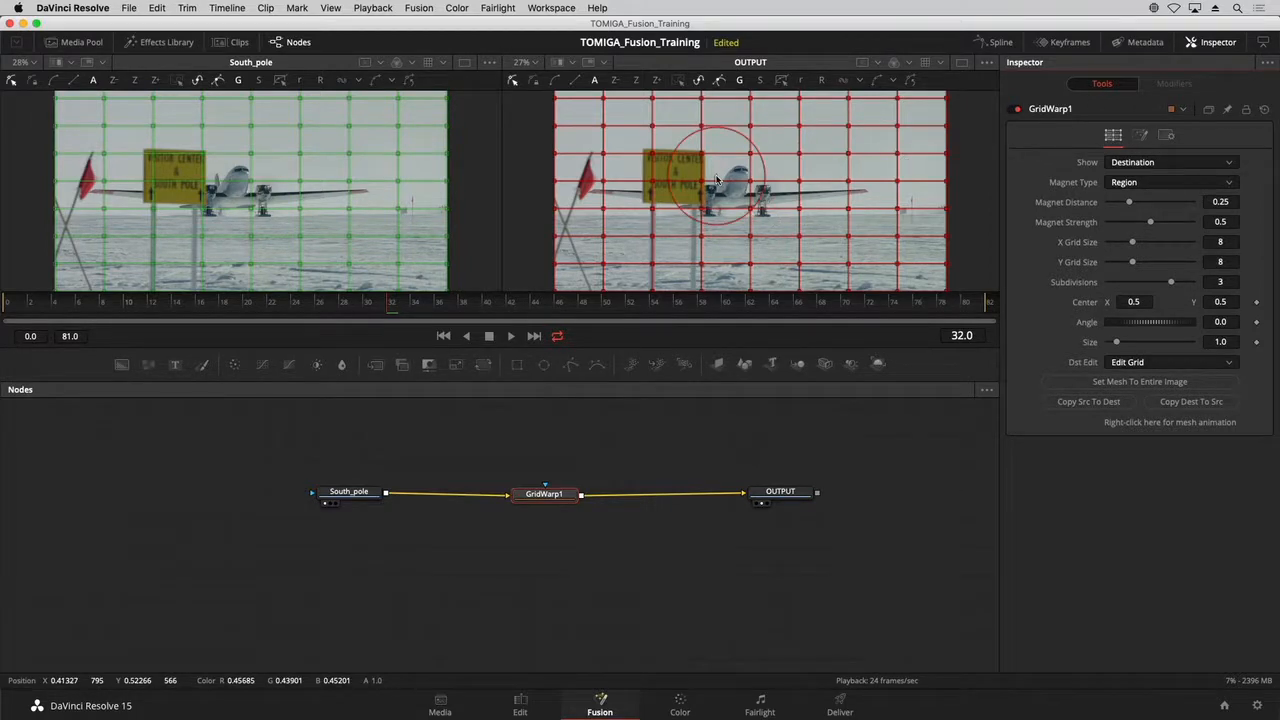
Select all mesh points below the grid's top two rows in the OUTPUT view and nudge them downward.
scroll(729, 182, "down", 2)
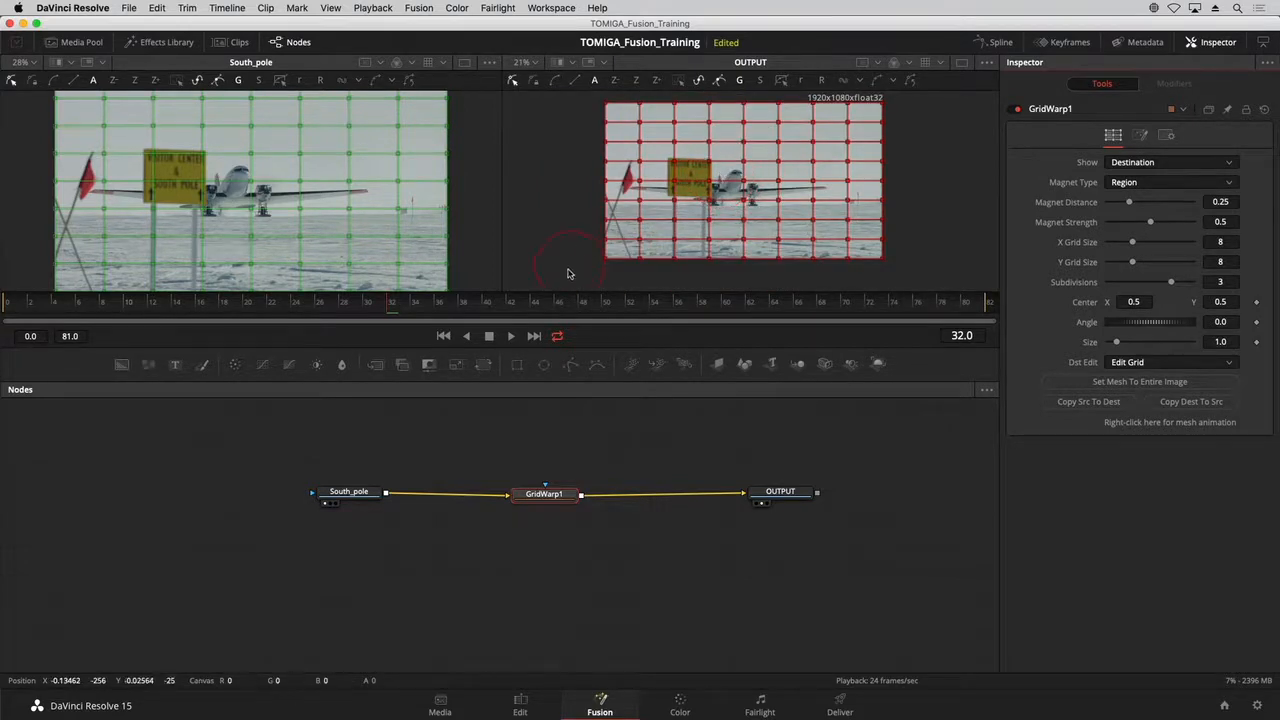
left_click_drag(674, 272, 901, 135)
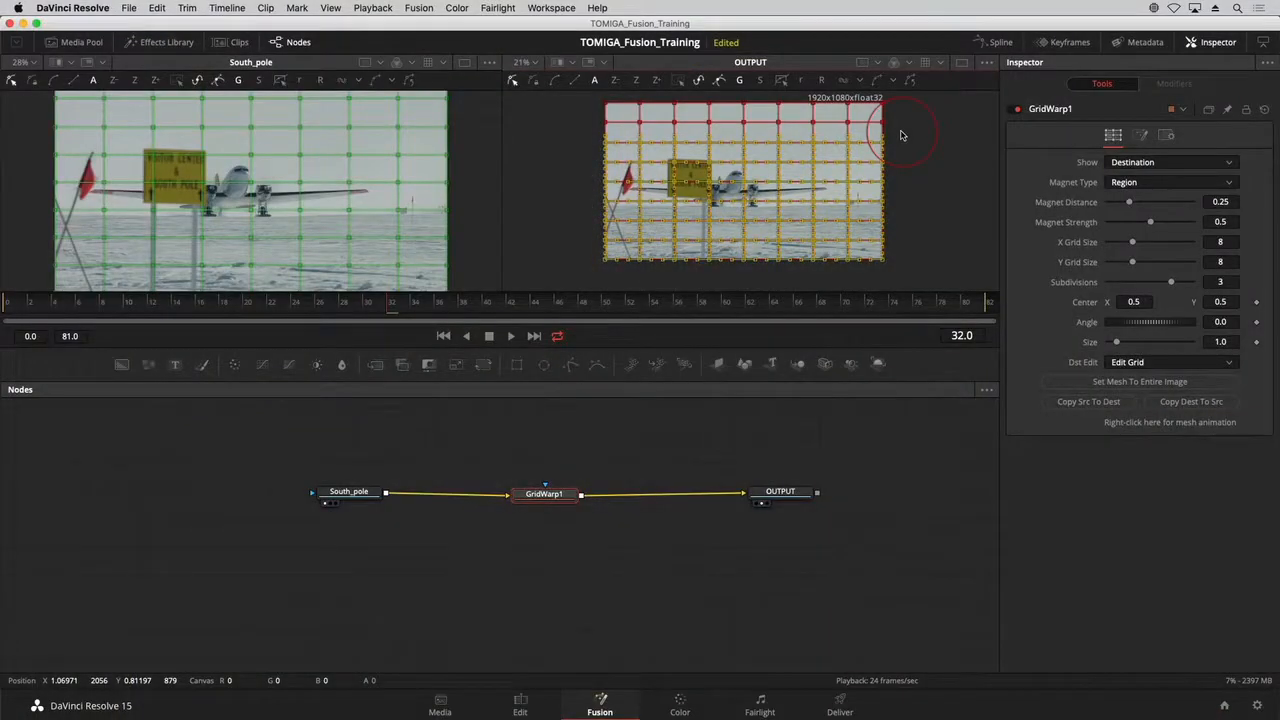
key("Down")
key("Down")
key("Down")
key("Down")
key("Down")
key("Down")
key("Down")
key("Down")
key("Down")
key("Down")
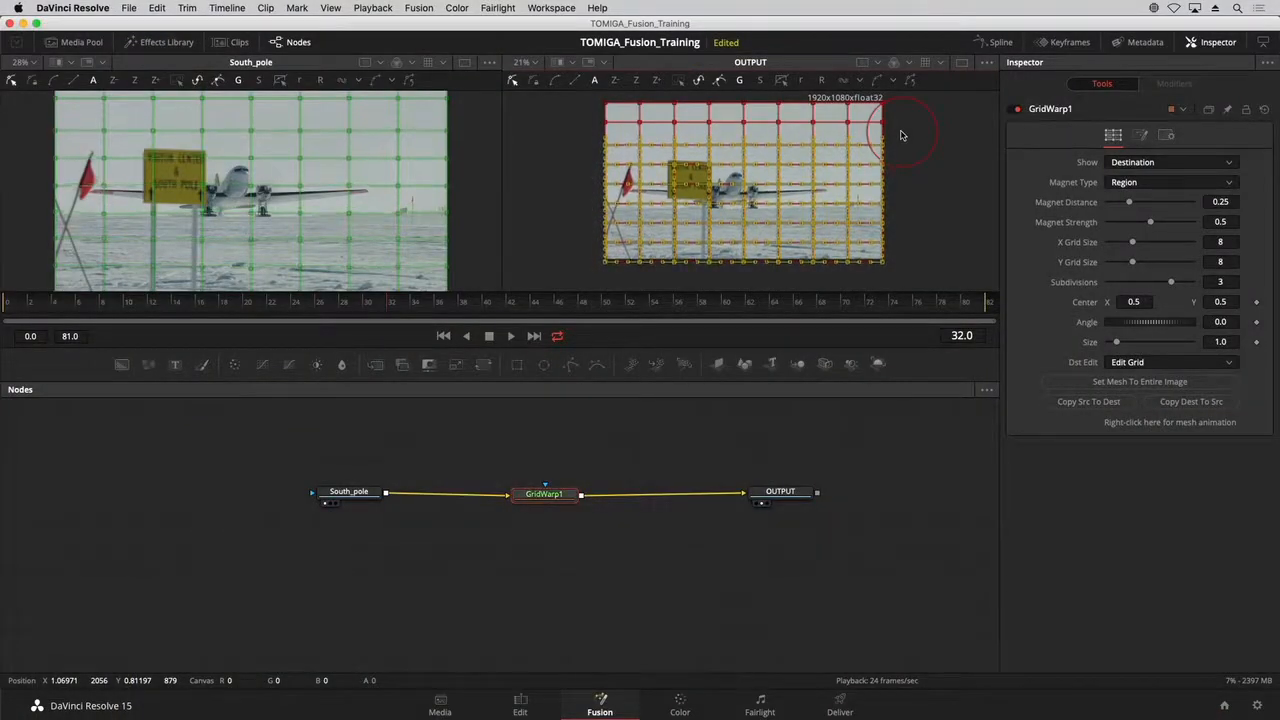
key("Down")
key("Down")
key("Down")
key("Down")
key("Down")
key("Down")
key("Down")
key("Down")
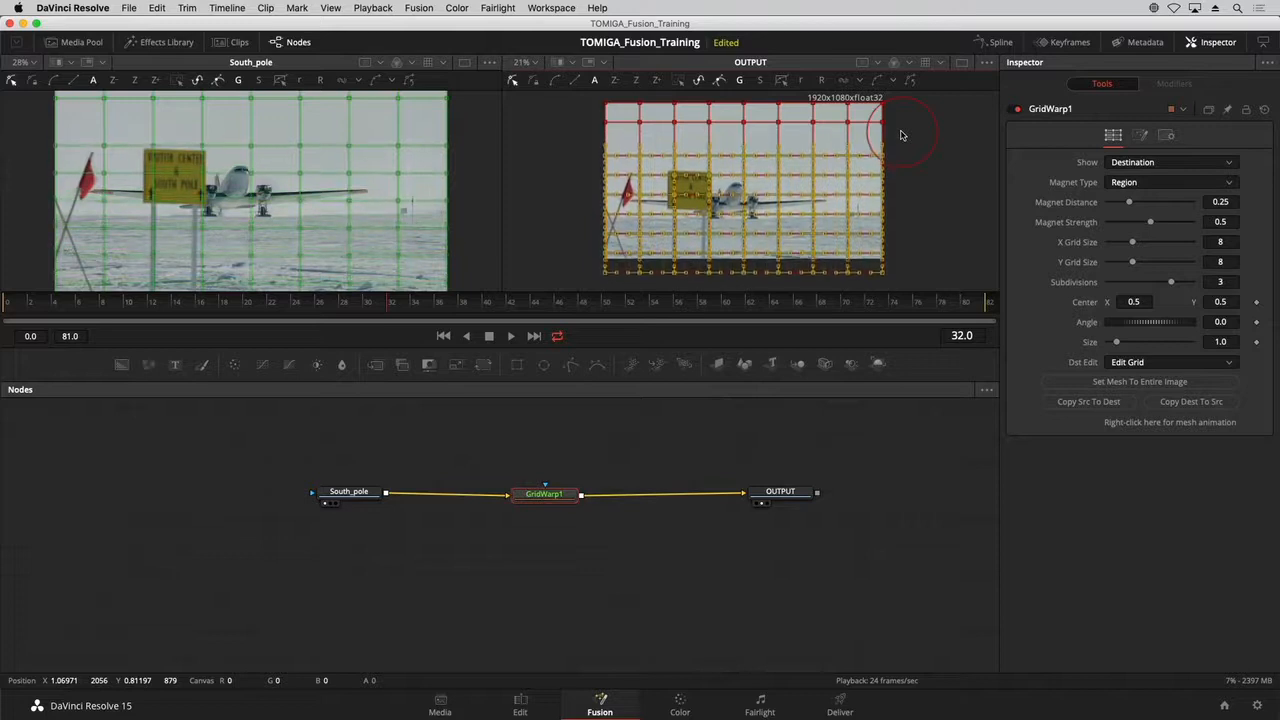
Nudge the selected mesh points slightly further down, deselect the GridWarp1 node and check the clip on the Edit page.
key("Down")
key("Down")
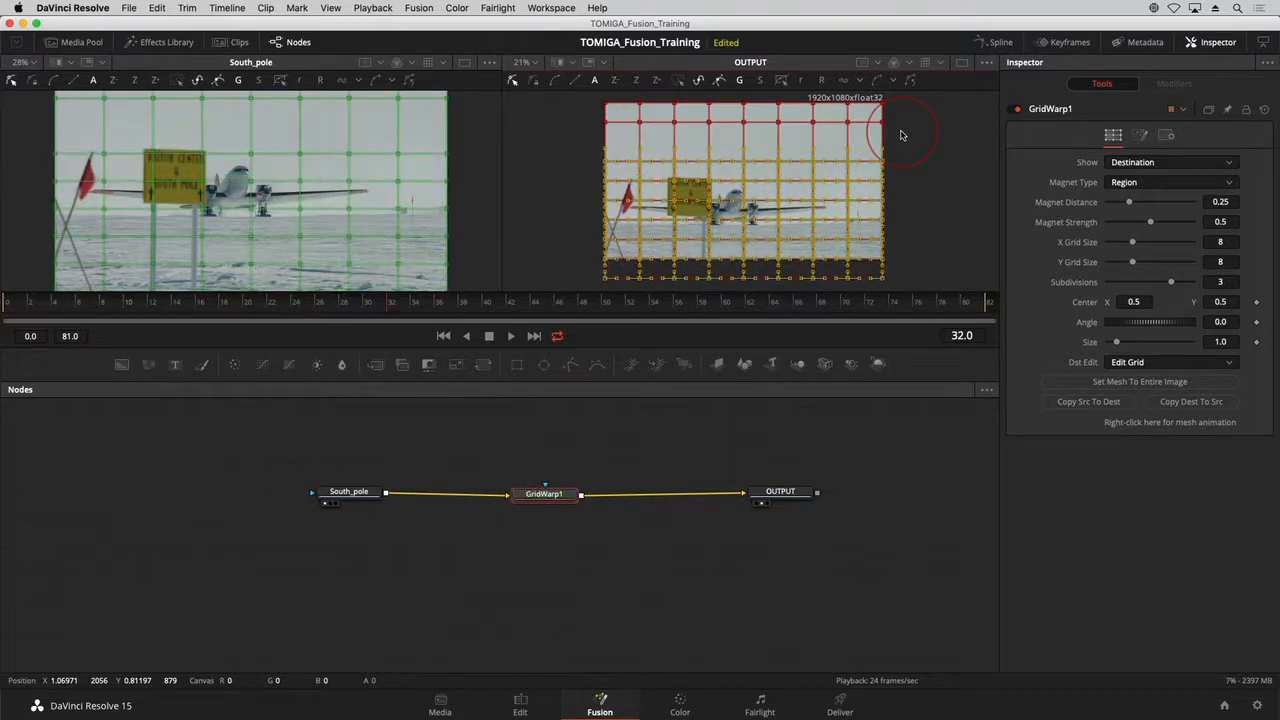
left_click(607, 416)
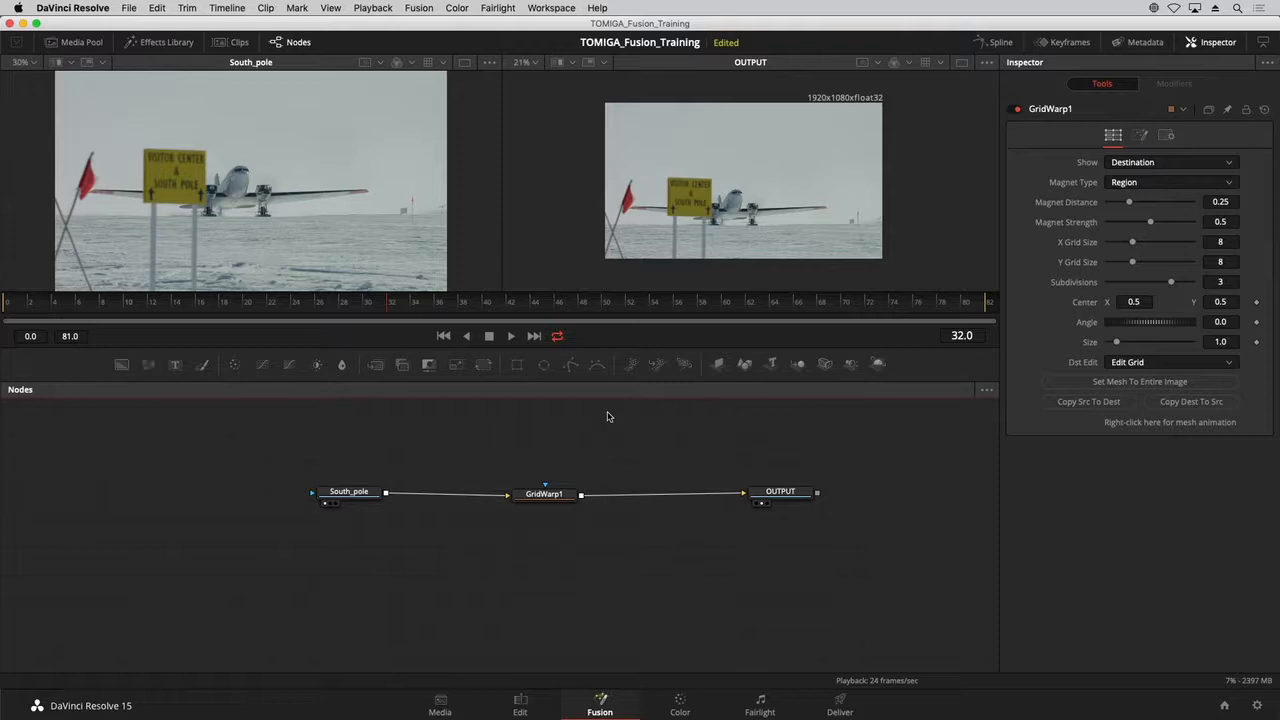
left_click(520, 703)
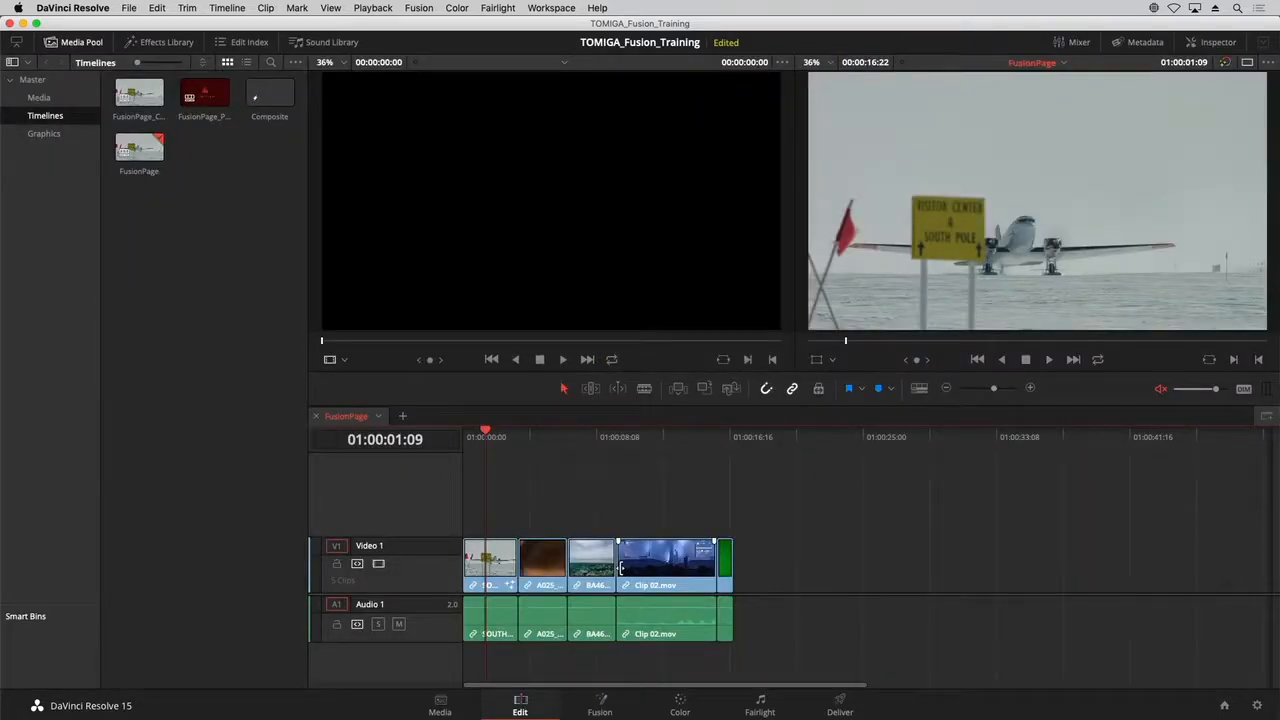
On the Color page, shift the Look node slightly upward and enable it.
left_click(686, 704)
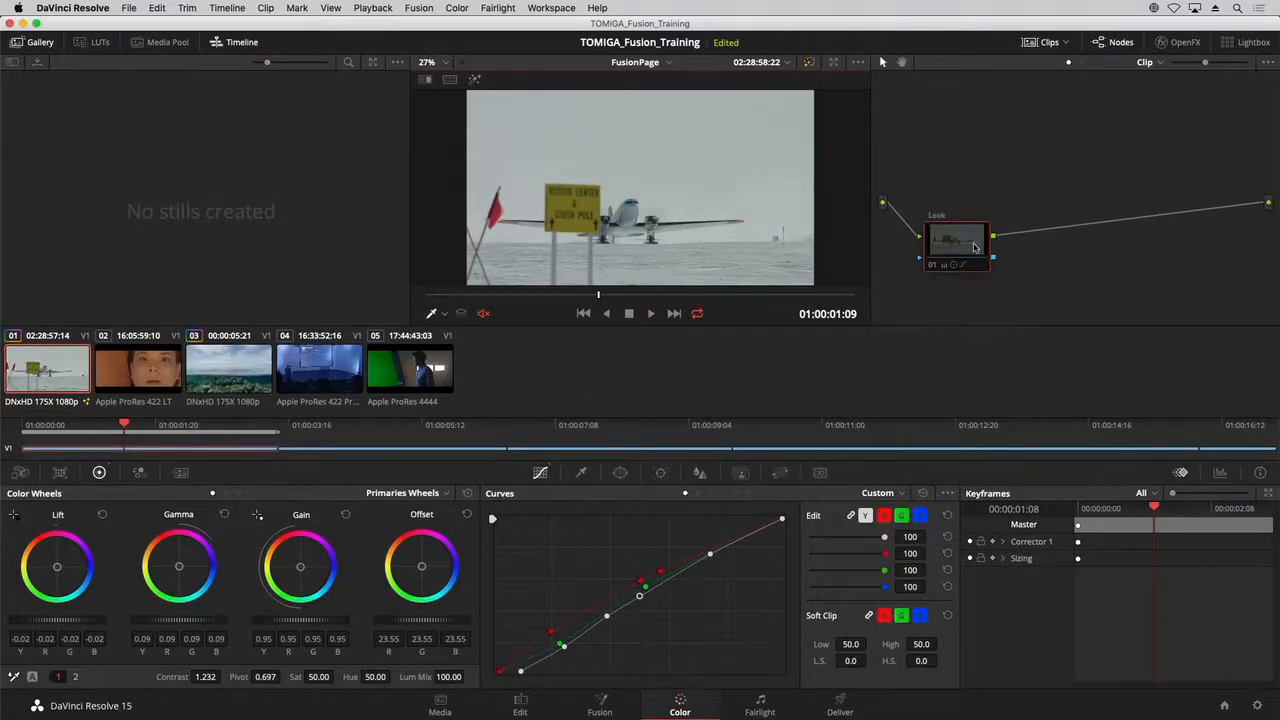
left_click_drag(957, 255, 960, 232)
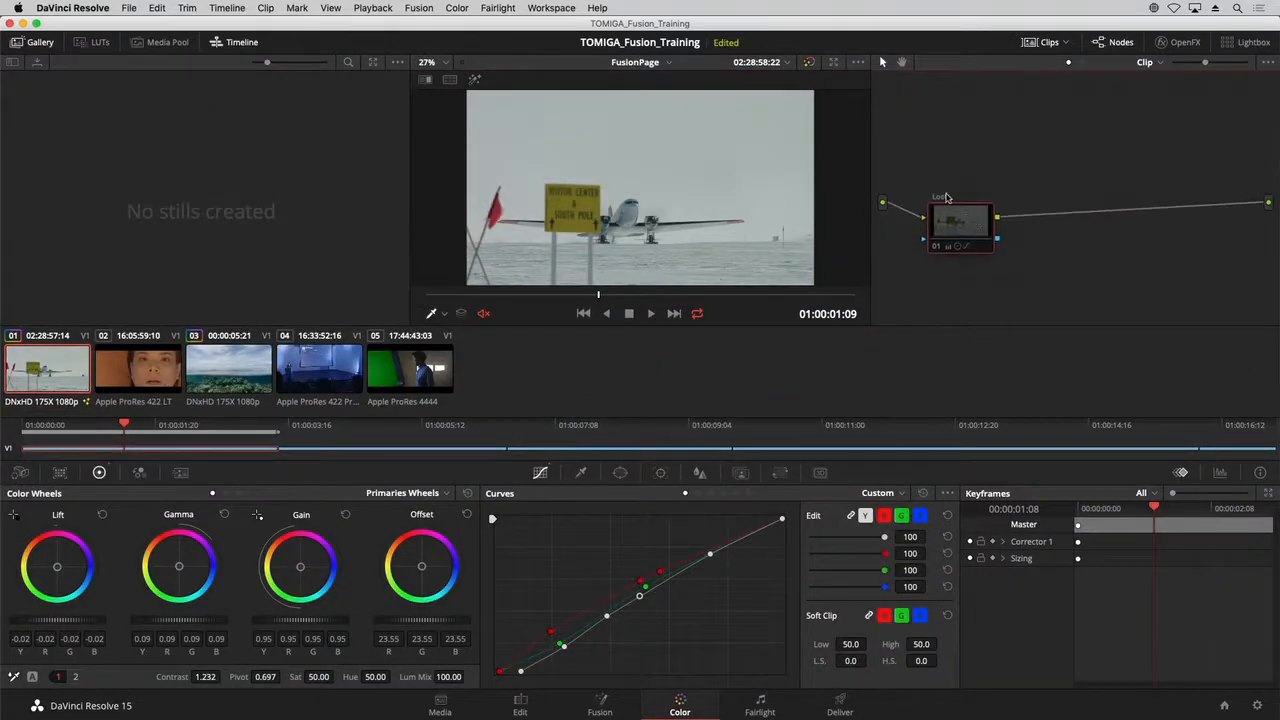
key("super+d")
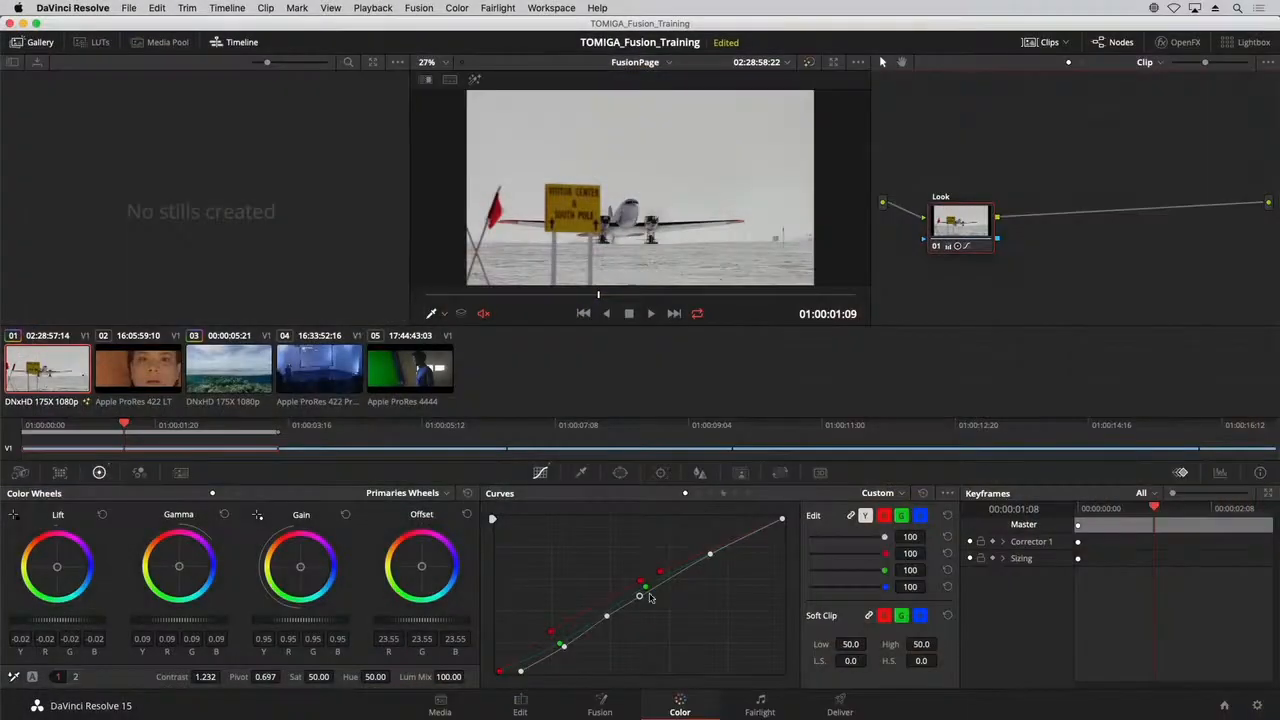
Return to the Fusion page, show the timeline clips and create a new composition for clip 02.
left_click(600, 704)
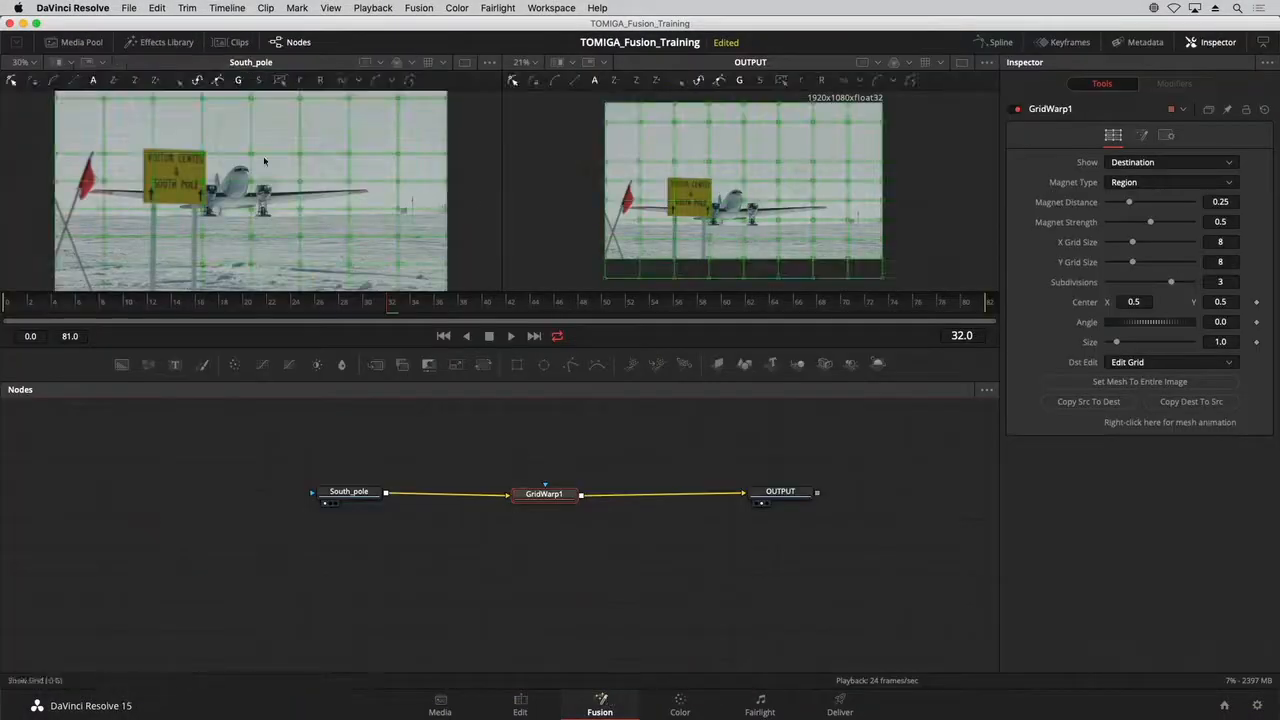
left_click(237, 42)
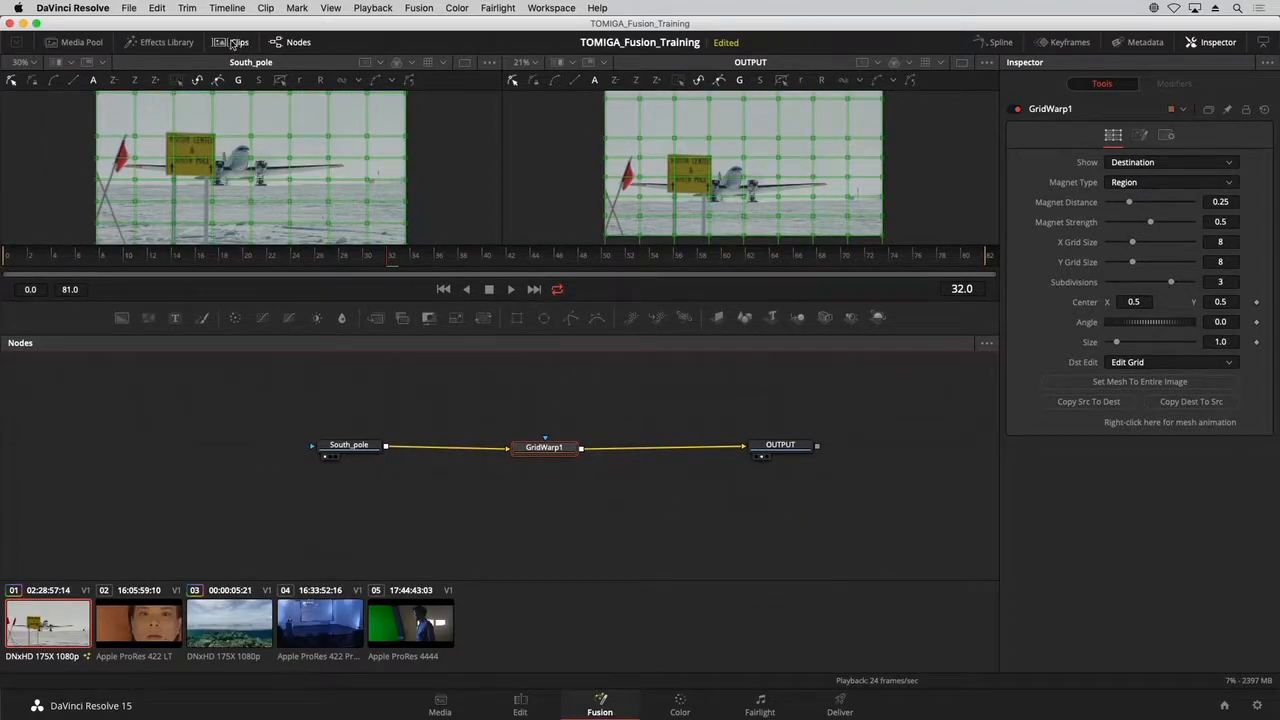
left_click(126, 621)
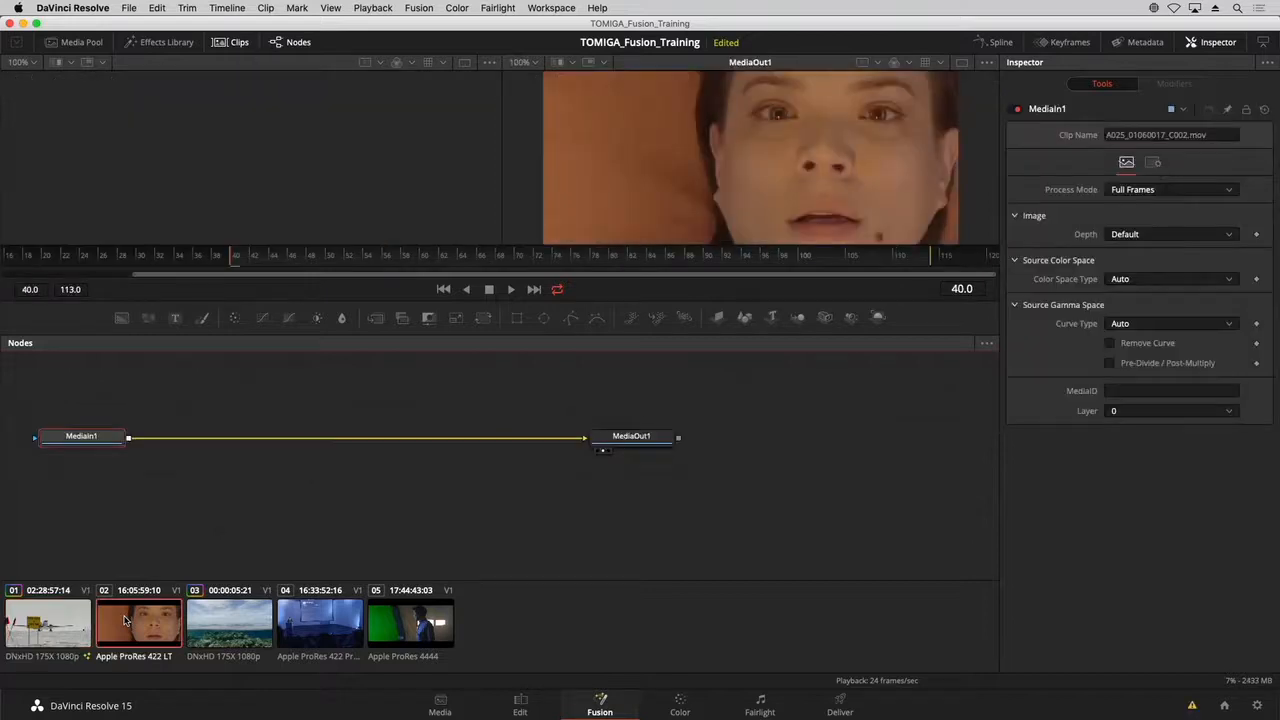
right_click(131, 626)
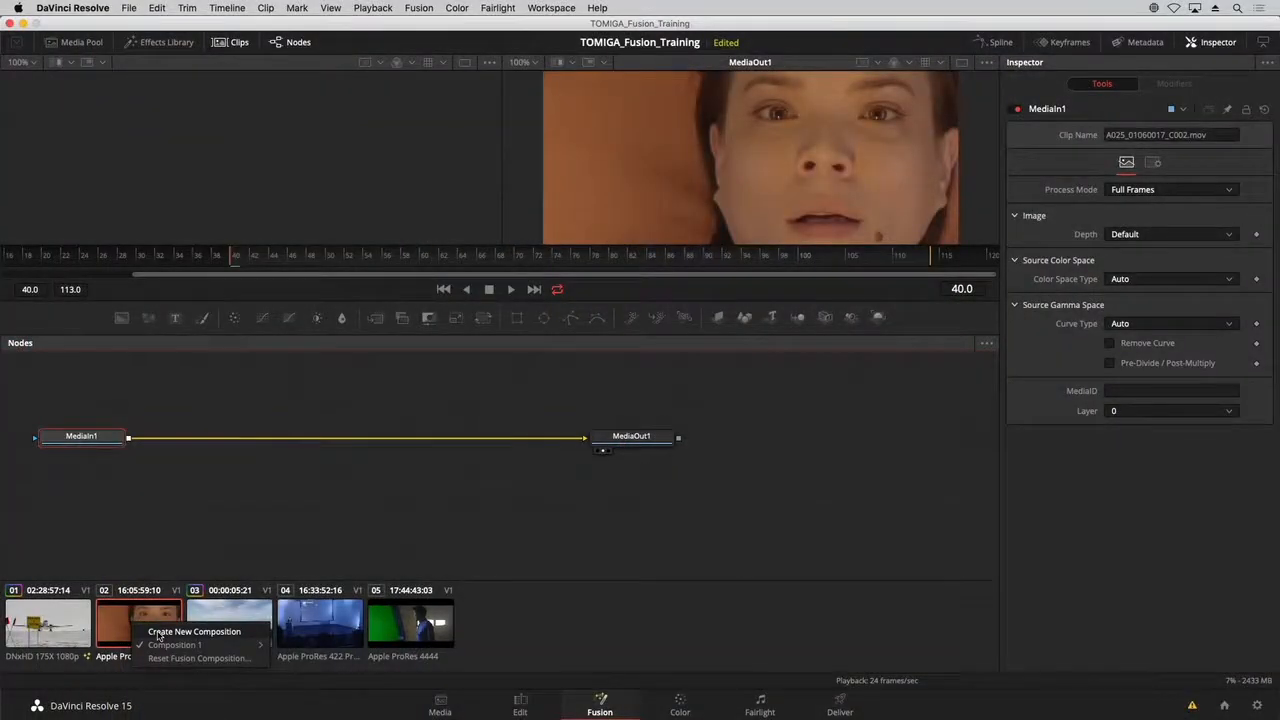
left_click(158, 633)
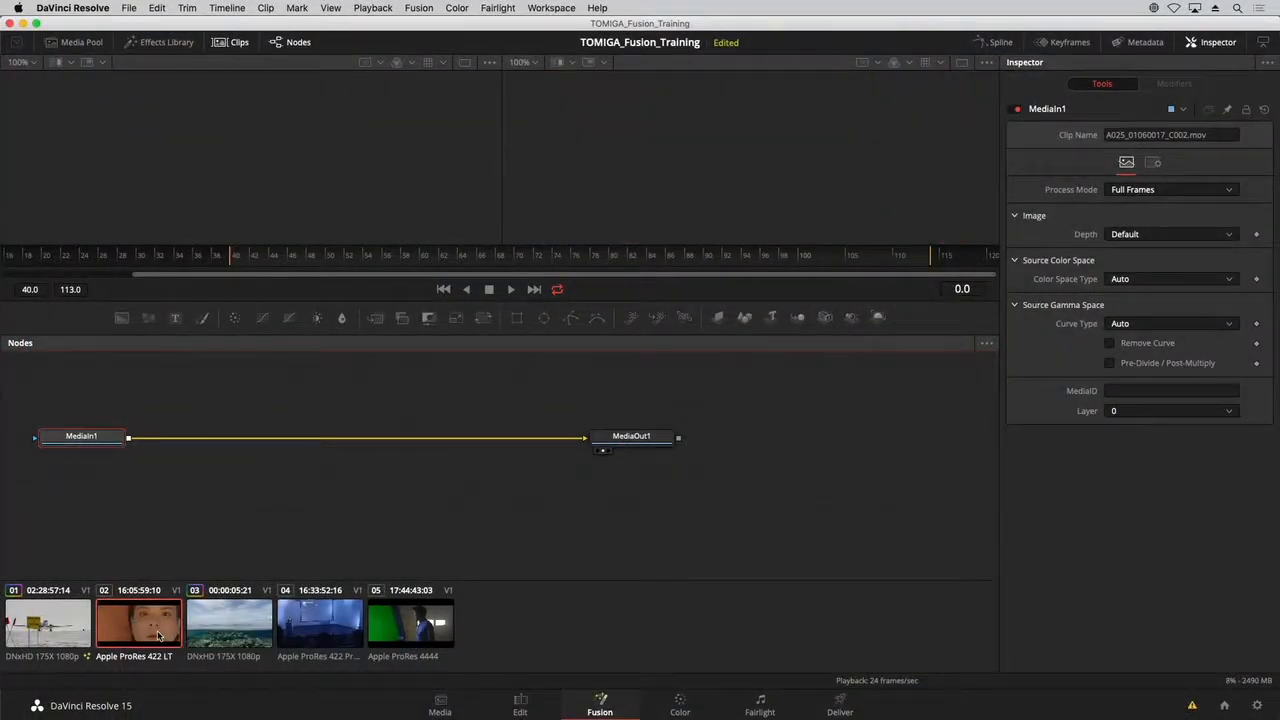
Switch to clip 01 and back to clip 02 to load its composition, and hide the clip thumbnails.
left_click(57, 632)
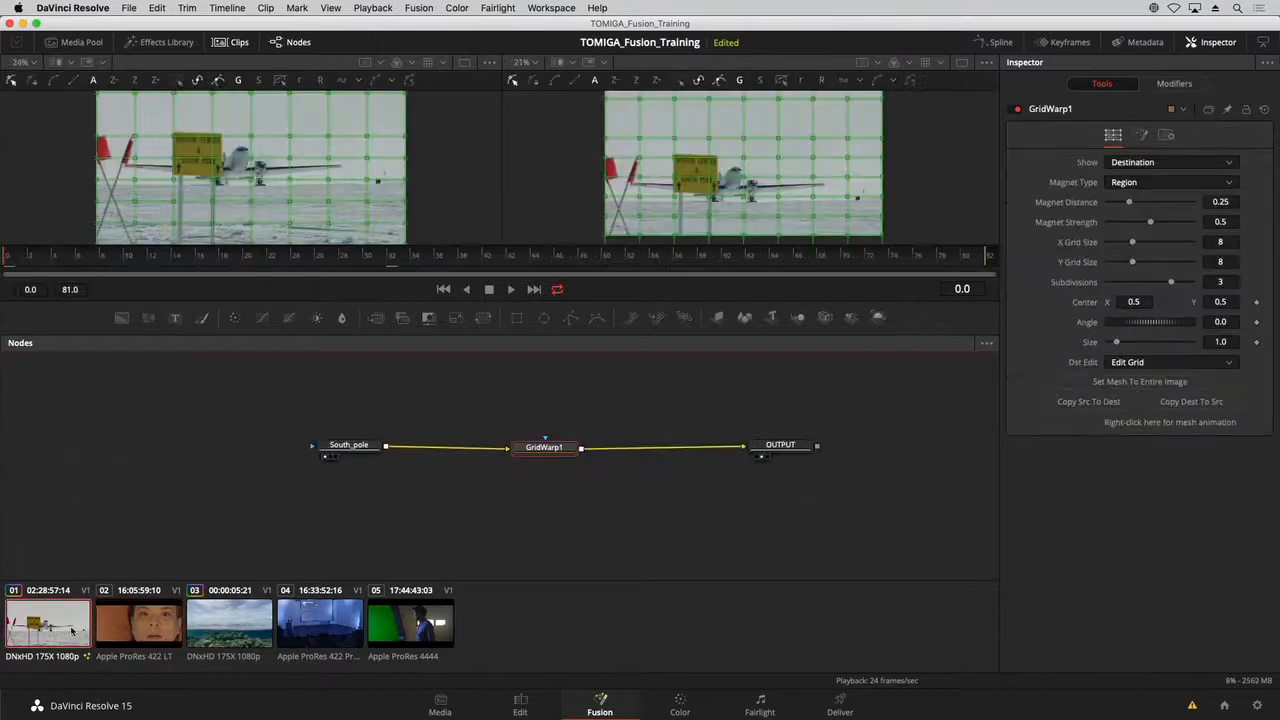
left_click(124, 626)
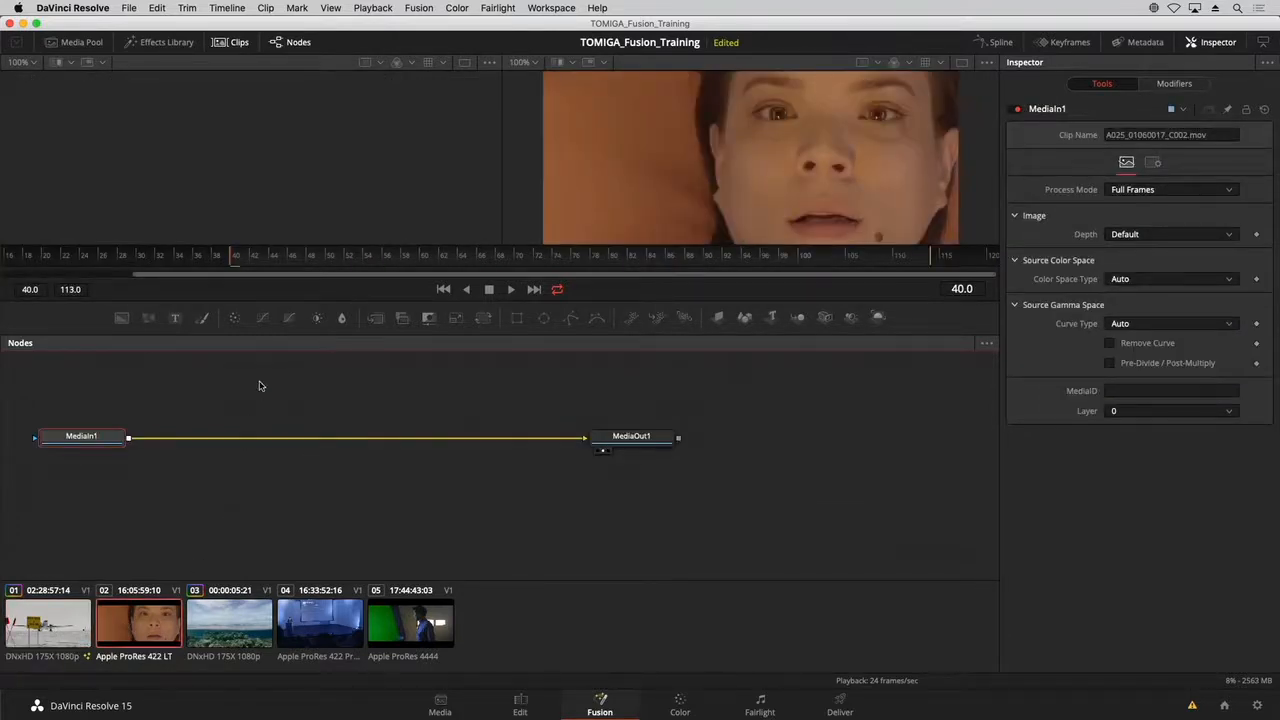
left_click(233, 42)
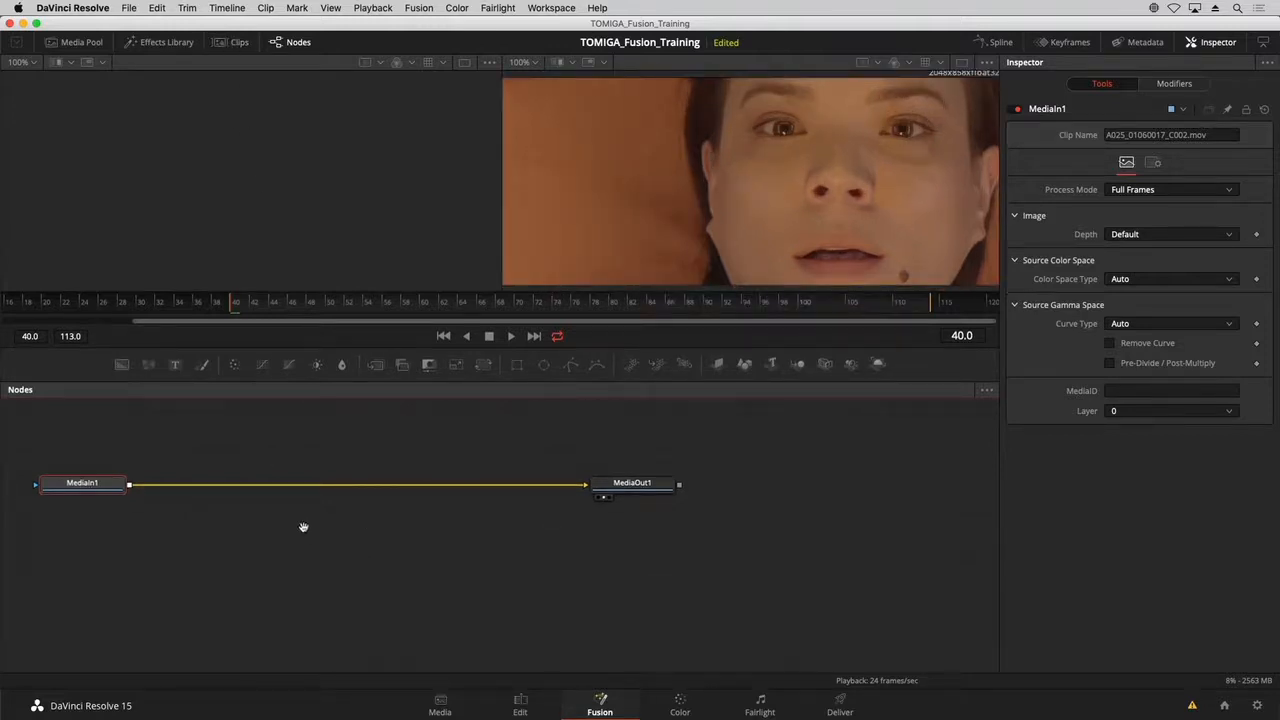
Rename the MediaIn1 node as ACTRESS.
left_click_drag(303, 531, 438, 564)
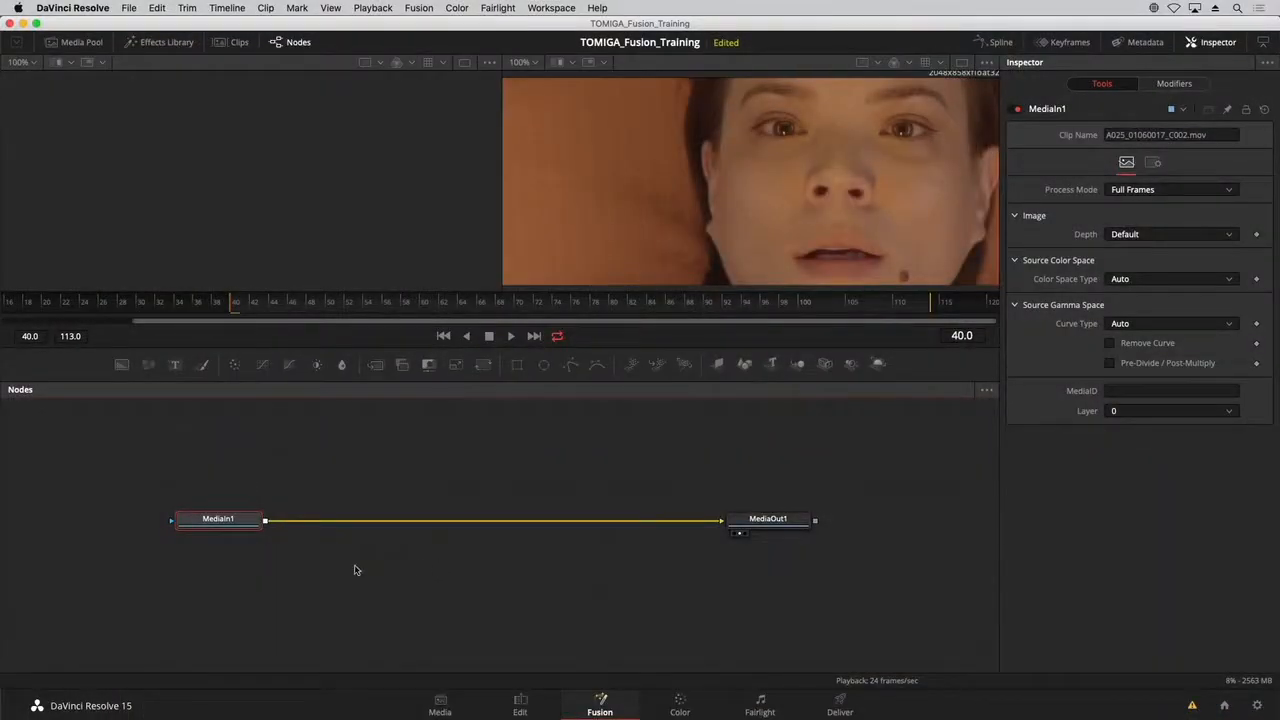
key("F2")
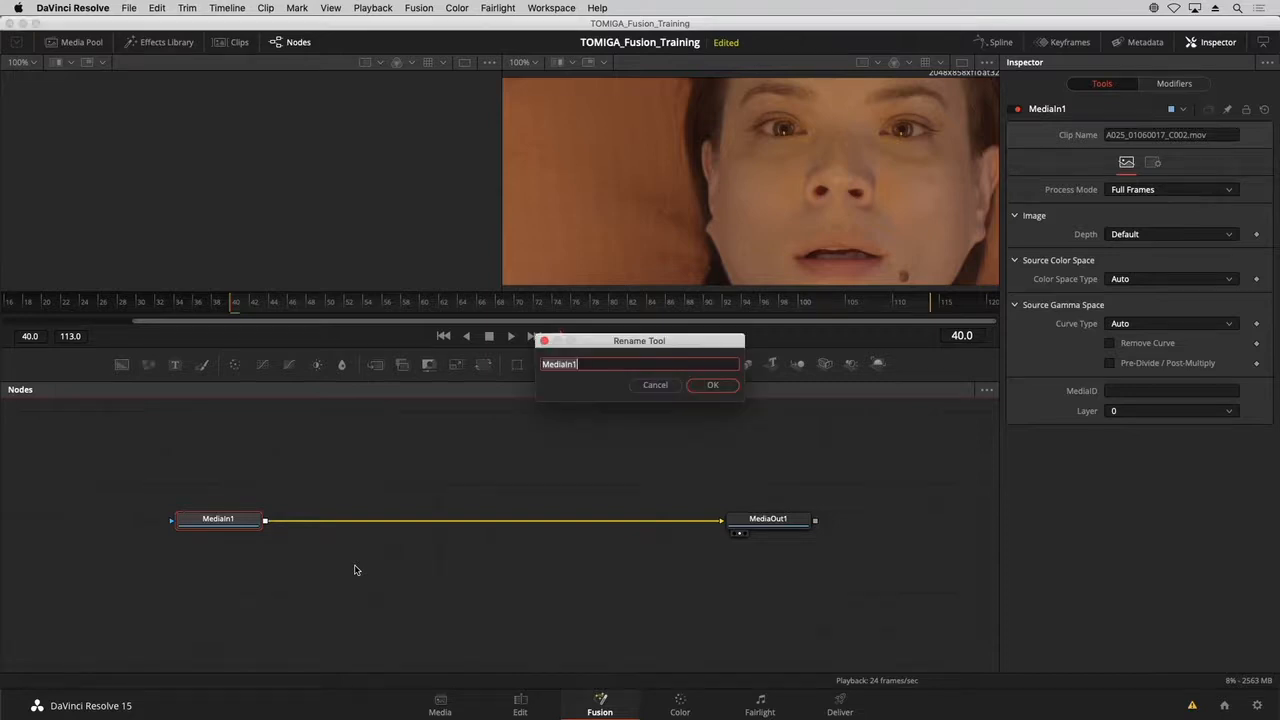
type("ACTRESS")
key("Return")
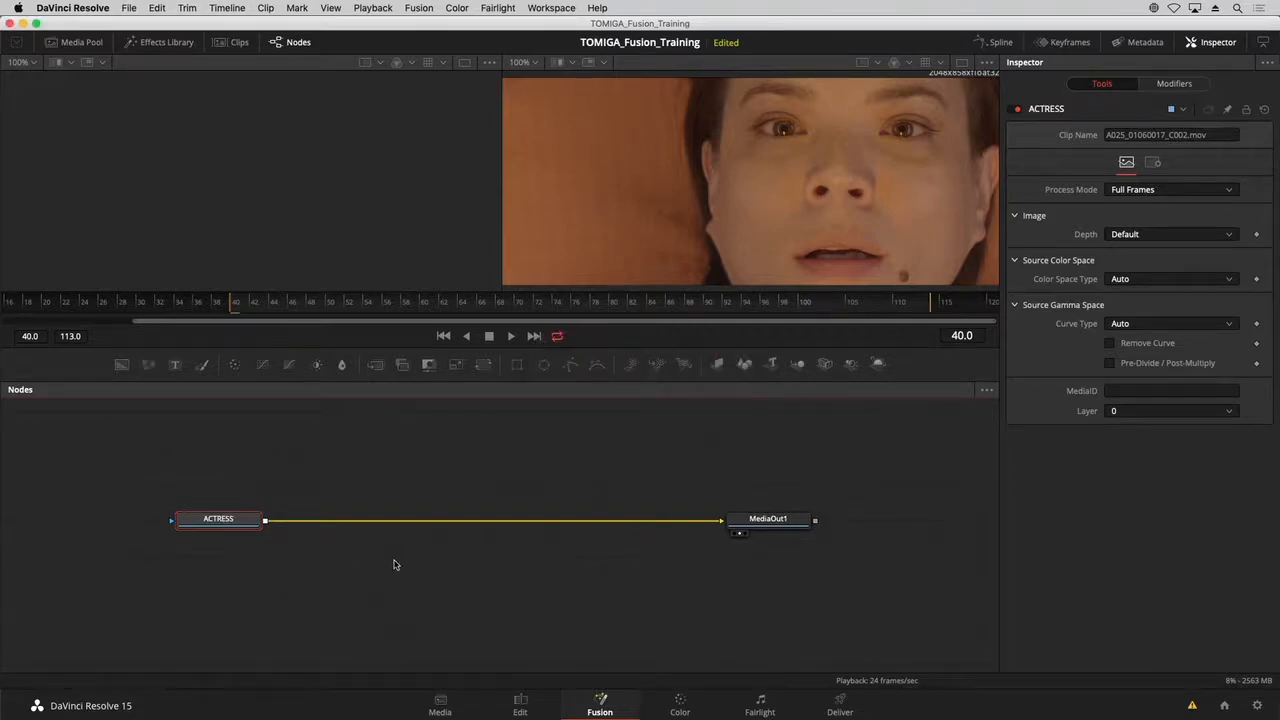
Rename the MediaOut1 node as OUTPUT and deselect it.
left_click(795, 521)
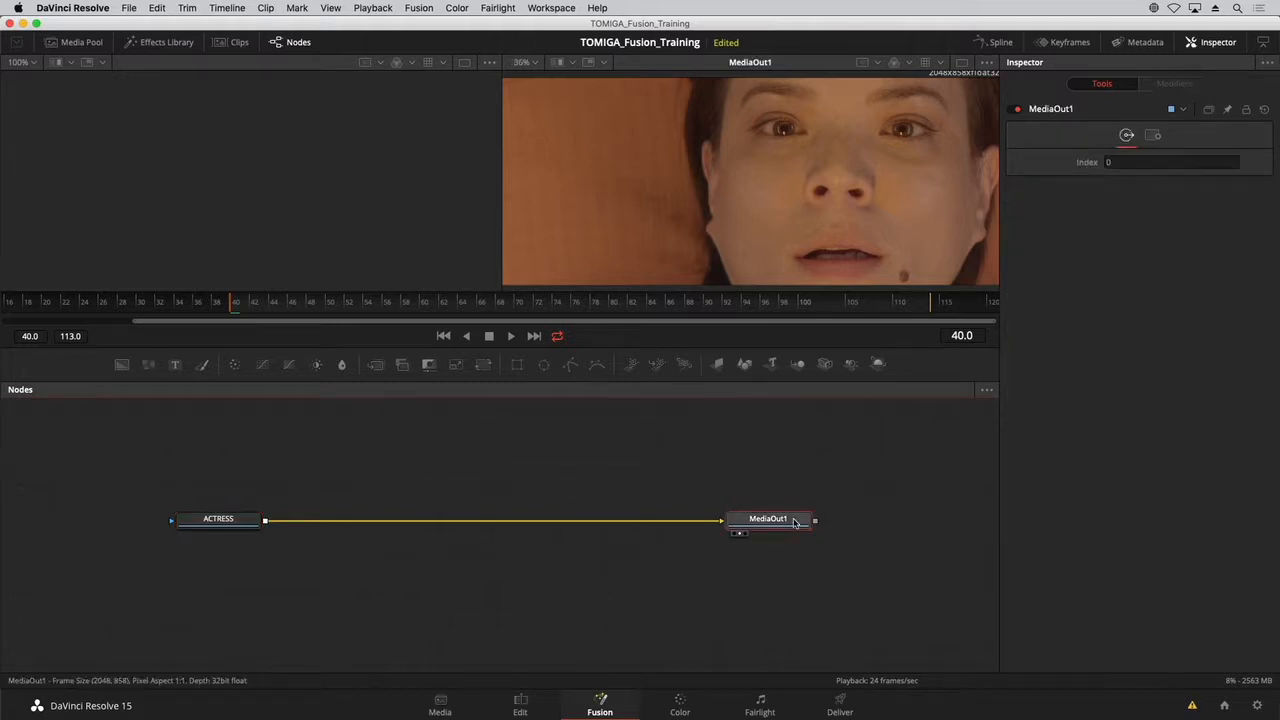
key("F2")
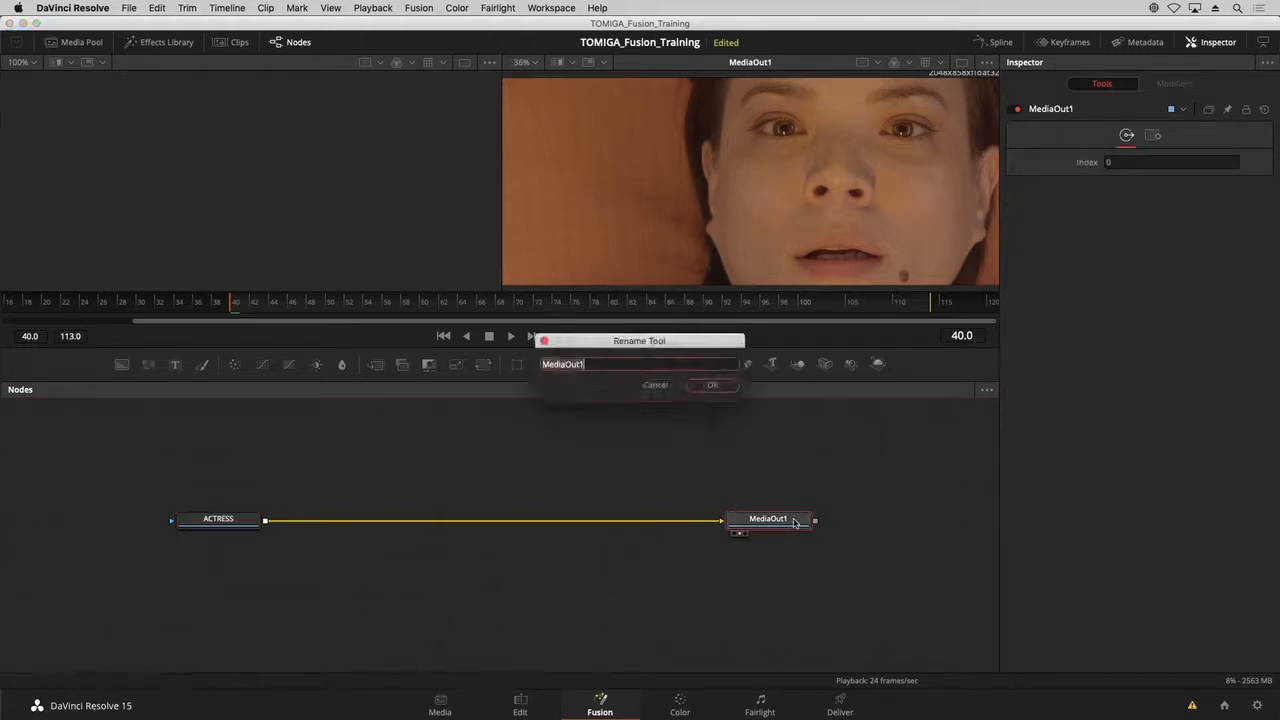
type("P")
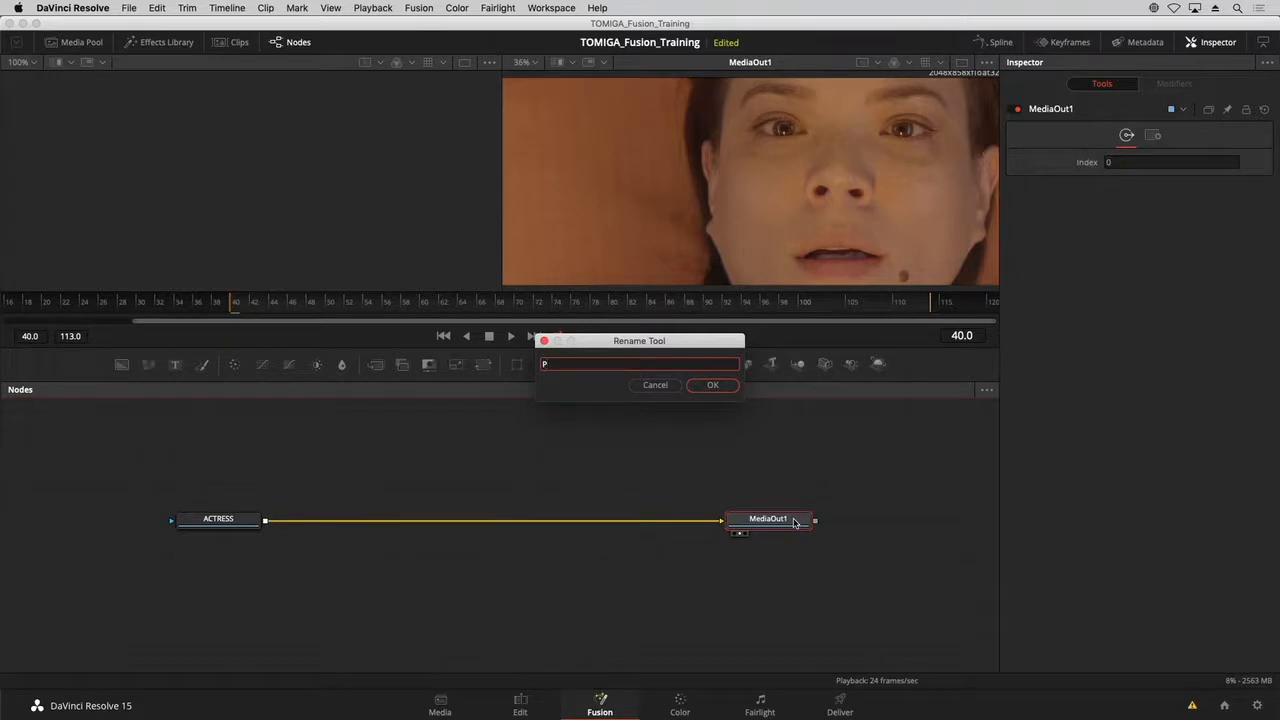
type("UTPUT")
key("Return")
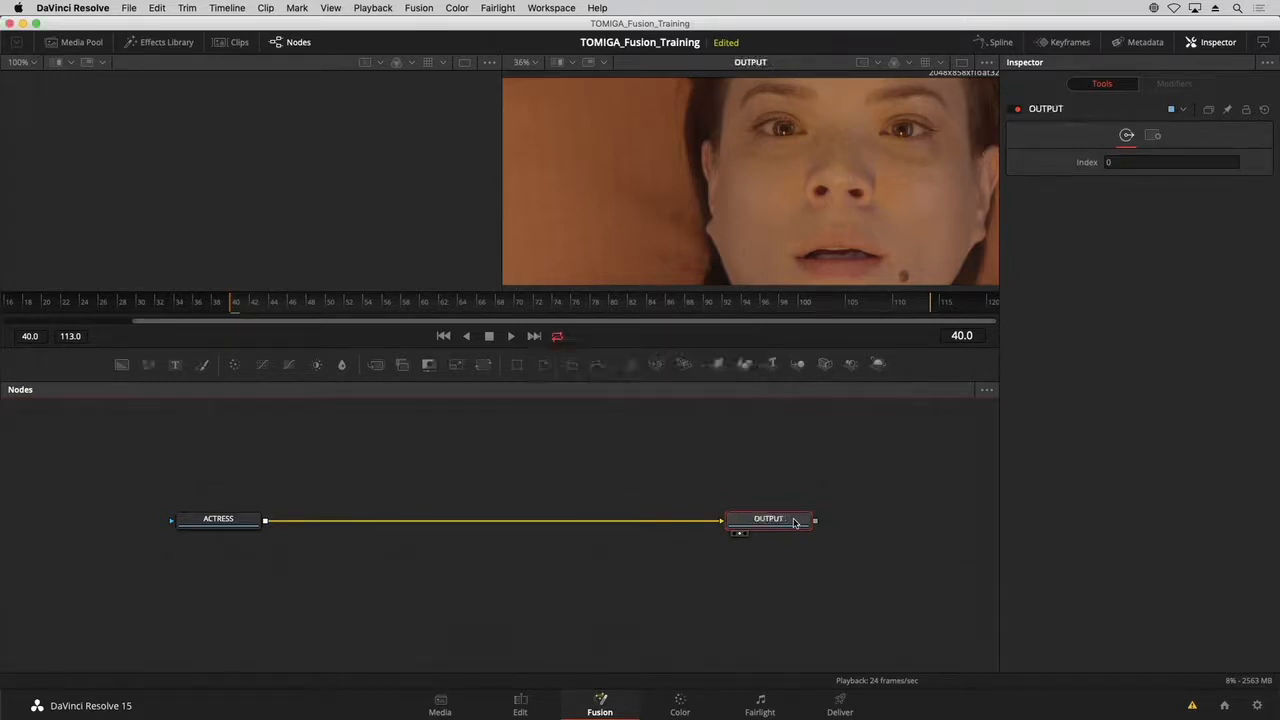
left_click(305, 496)
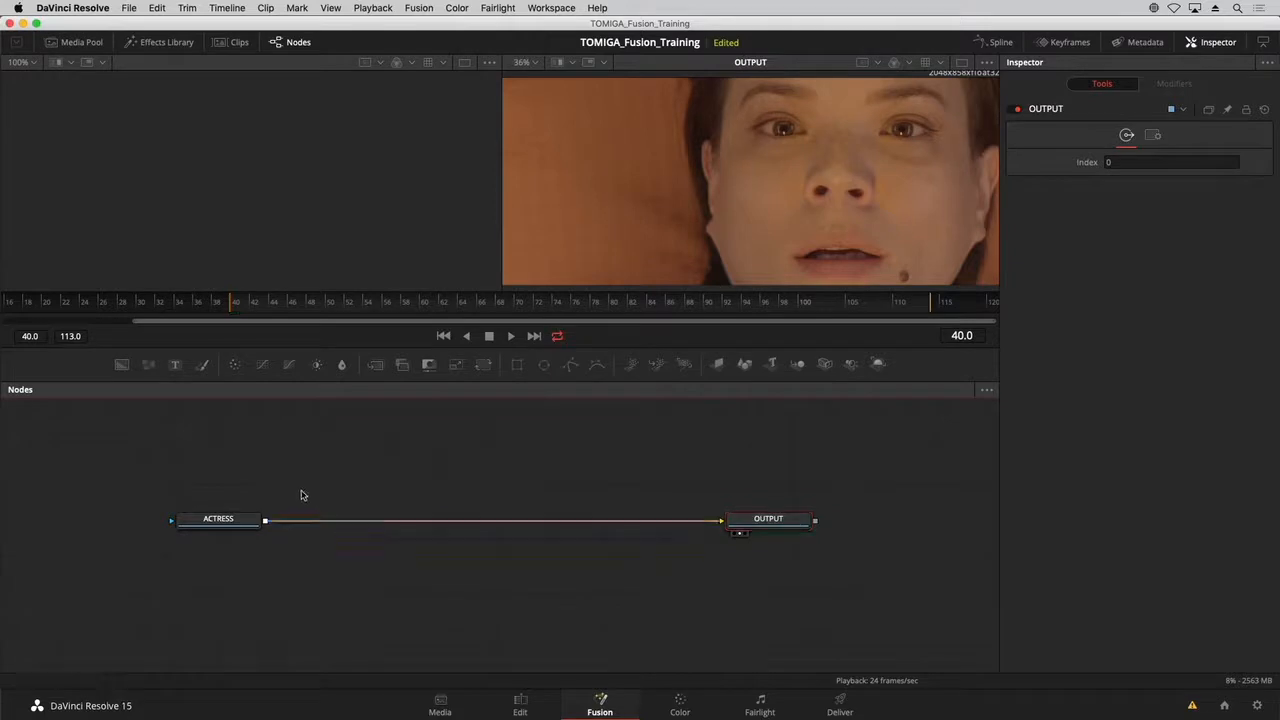
left_click(84, 43)
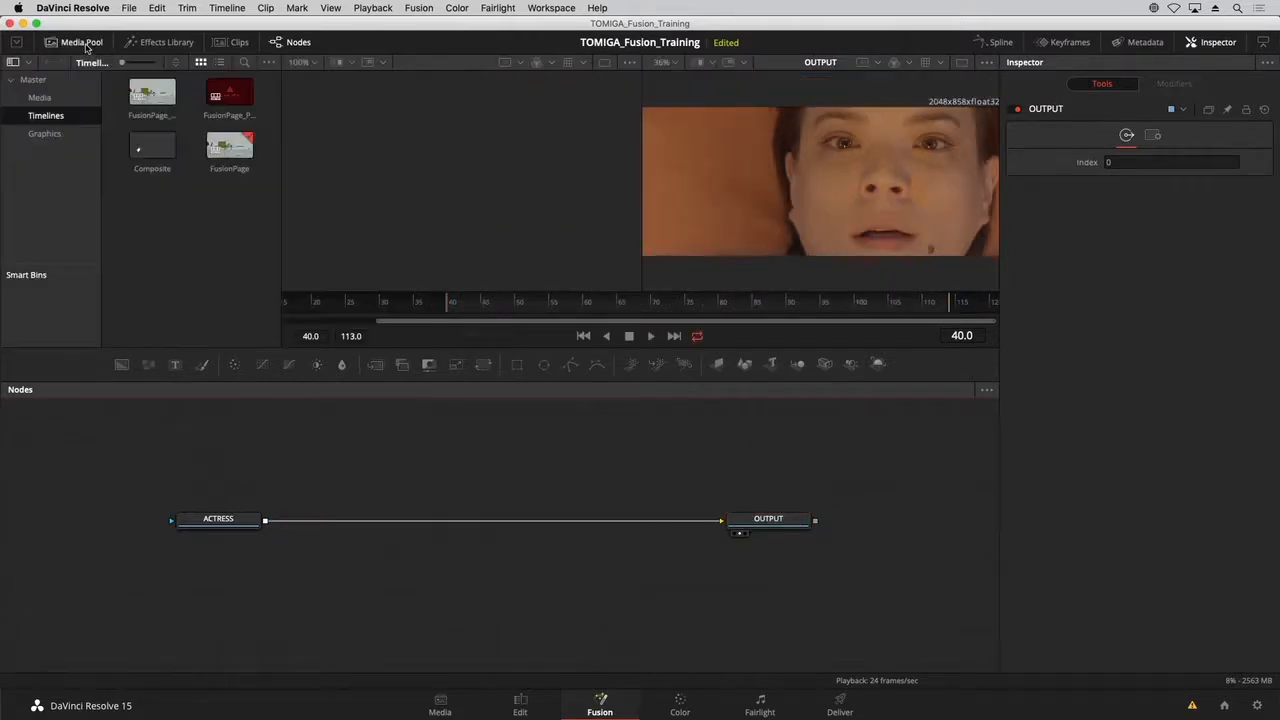
left_click(70, 134)
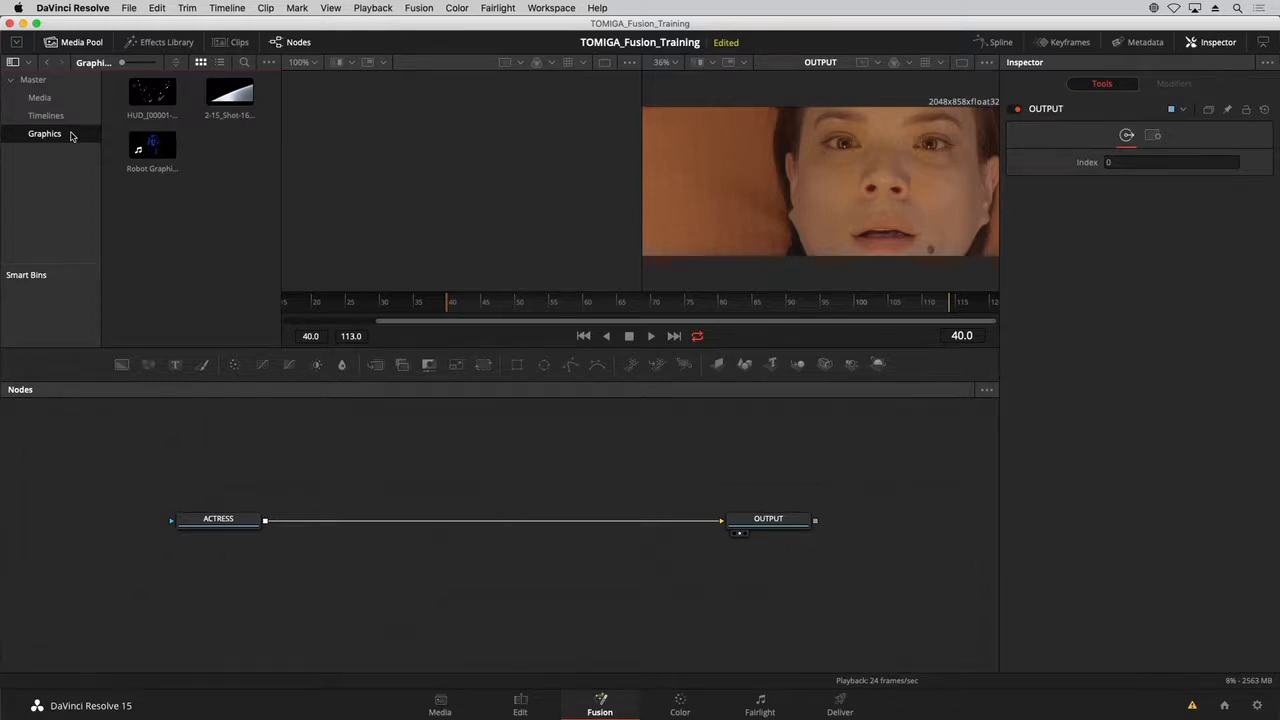
left_click_drag(147, 90, 362, 439)
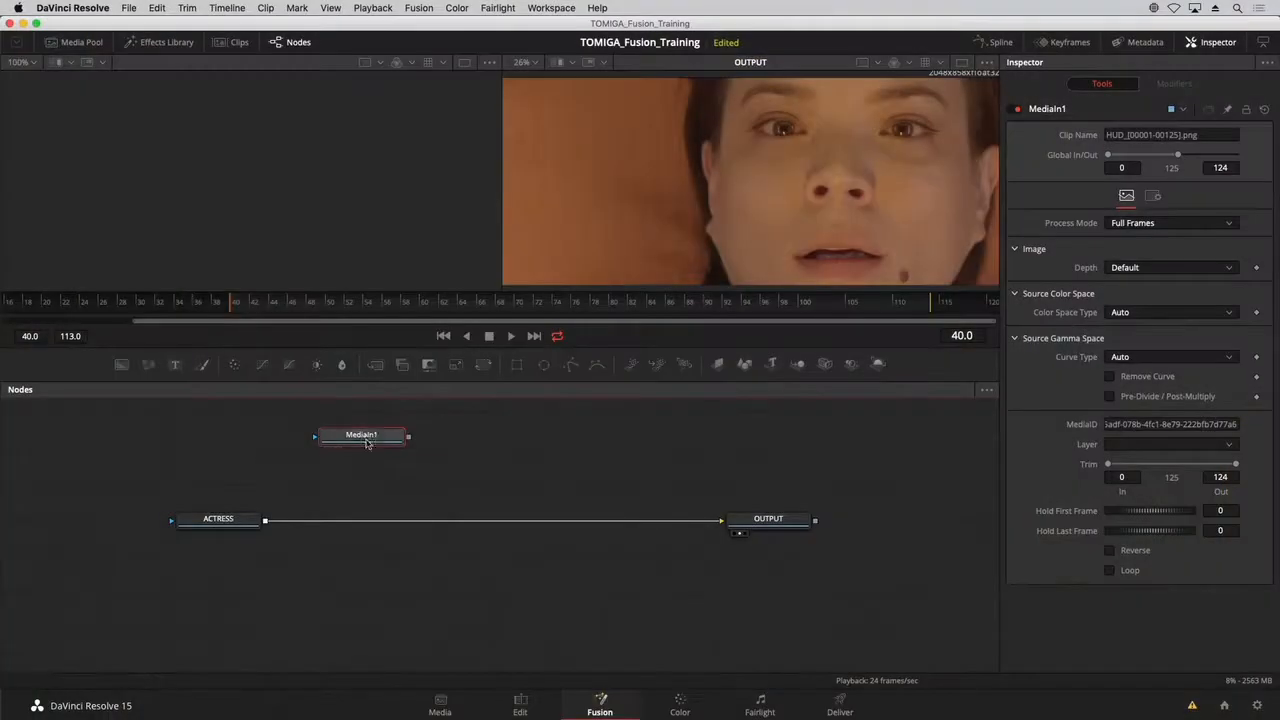
left_click_drag(367, 443, 343, 425)
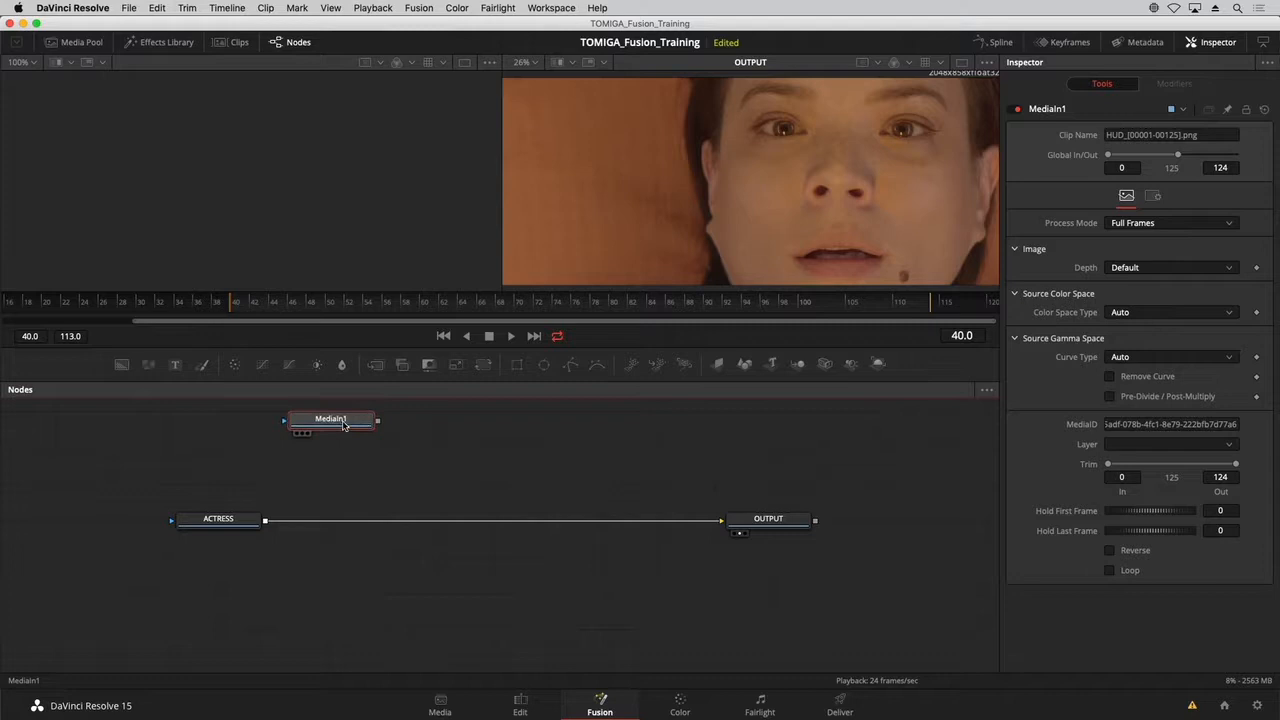
Rename the new HUD sequence's media node as HUD.
key("F2")
type("HUD")
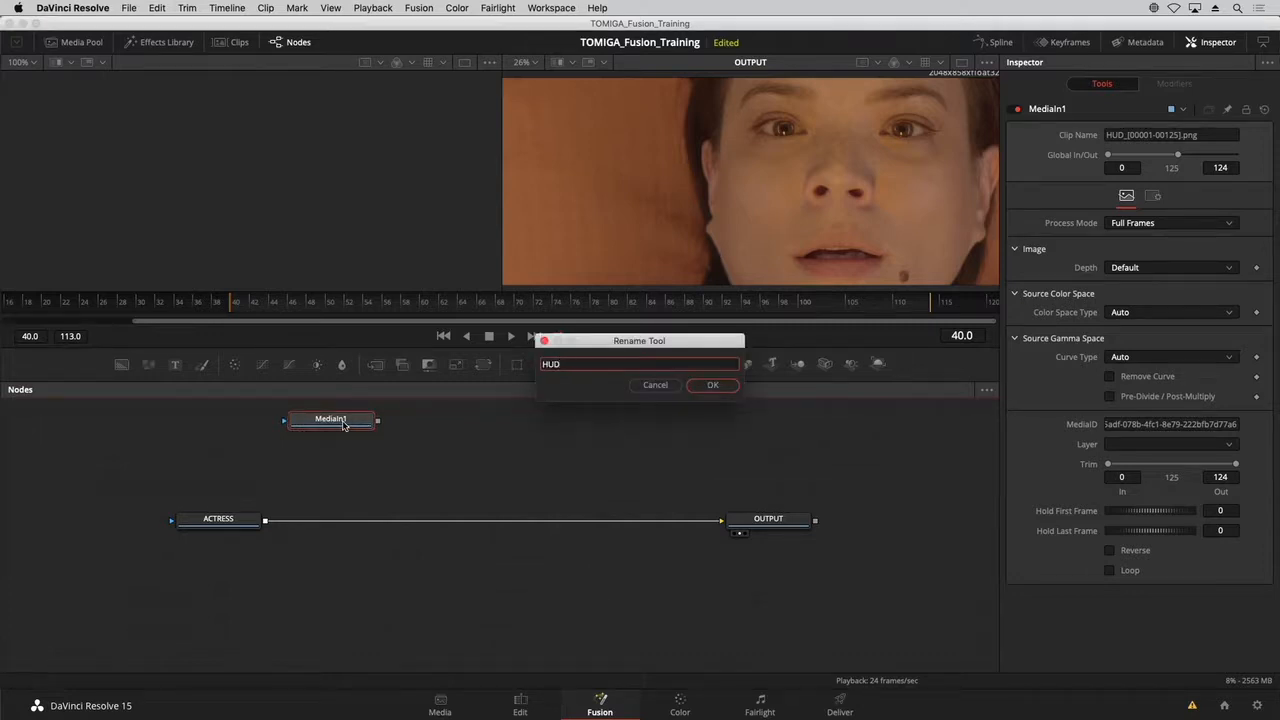
key("Return")
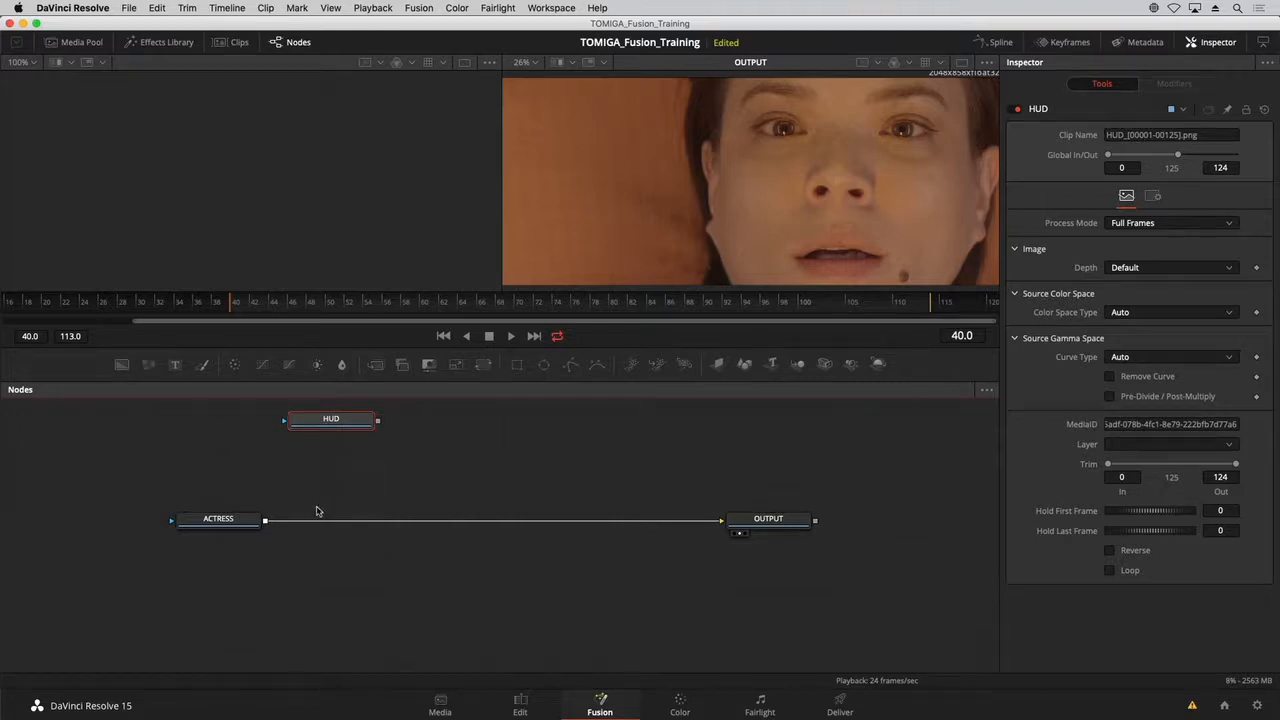
Insert a Merge node into the connection between ACTRESS and OUTPUT and space it slightly away from ACTRESS.
left_click(241, 519)
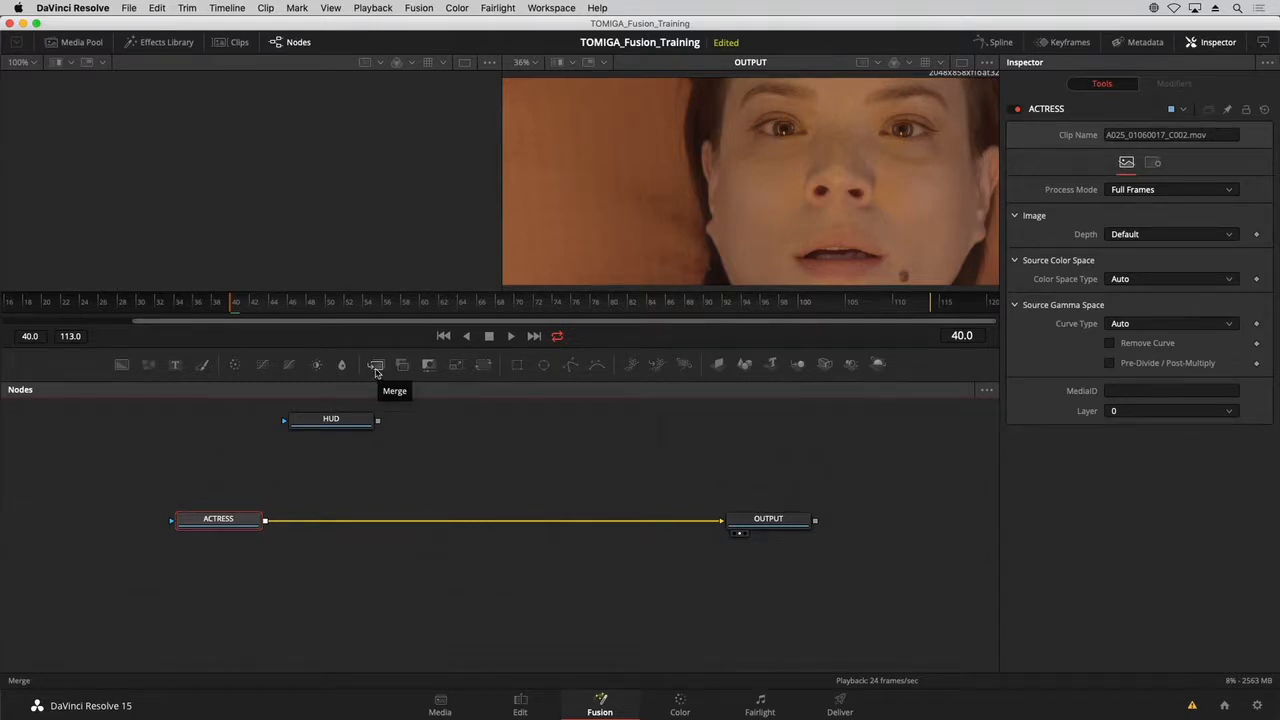
left_click_drag(376, 368, 363, 523)
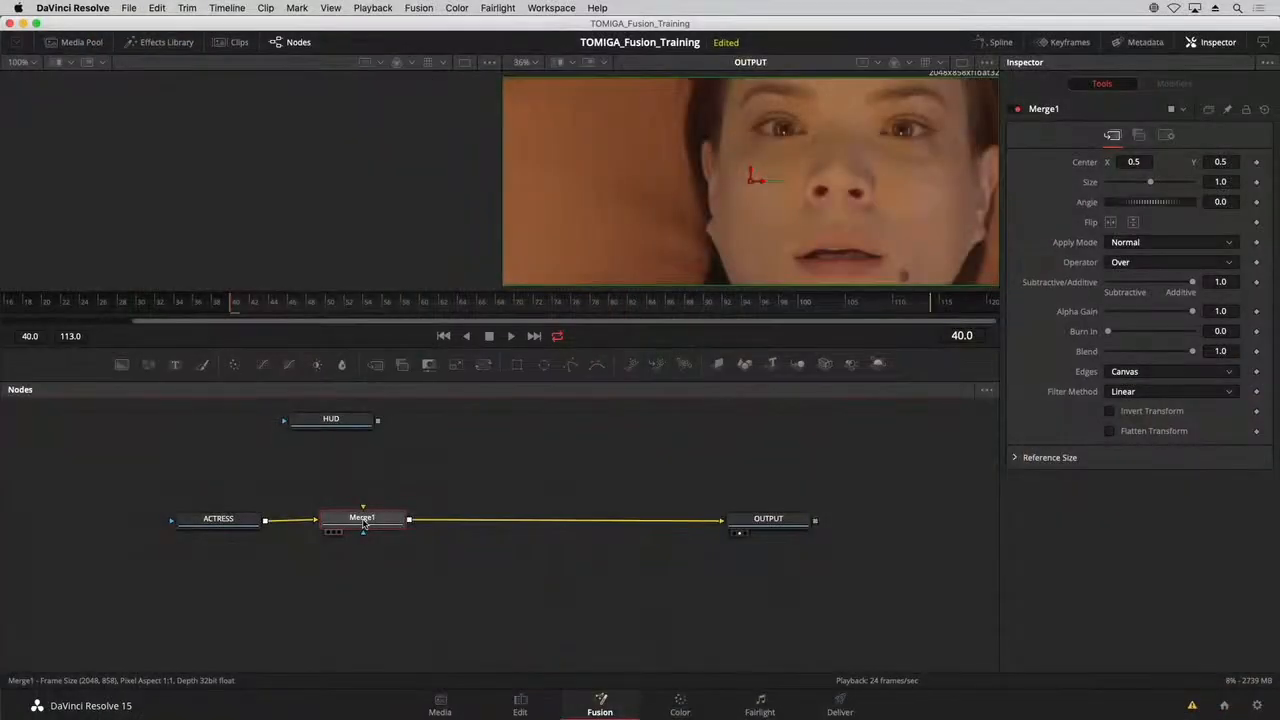
left_click_drag(363, 522, 381, 522)
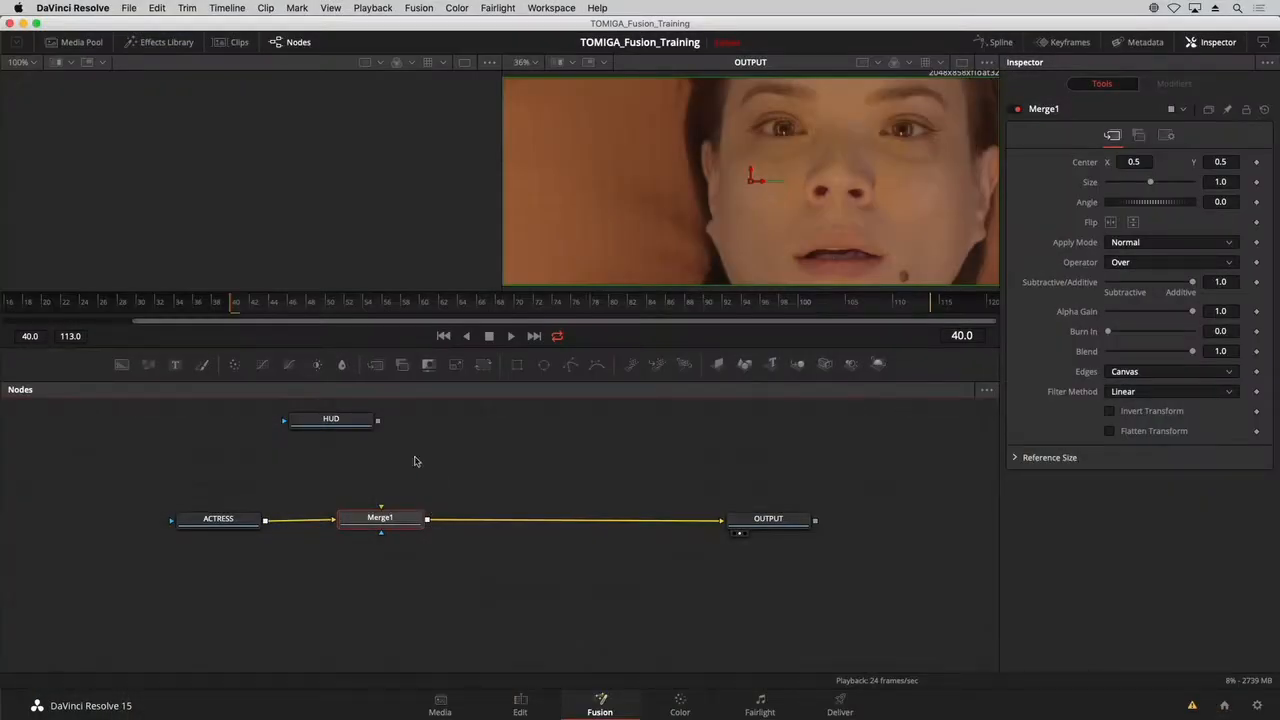
Connect the HUD node to Merge1's foreground input, load HUD into the first viewer and toggle its alpha display.
left_click_drag(340, 418, 385, 534)
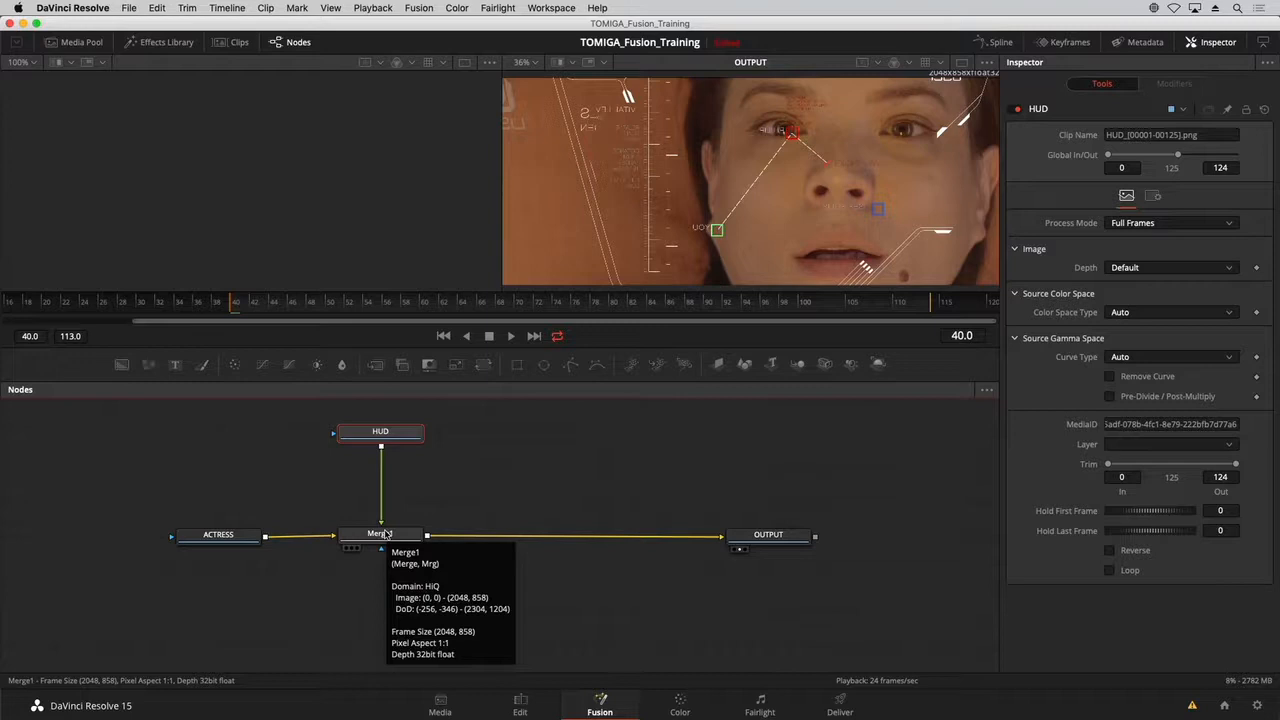
key("1")
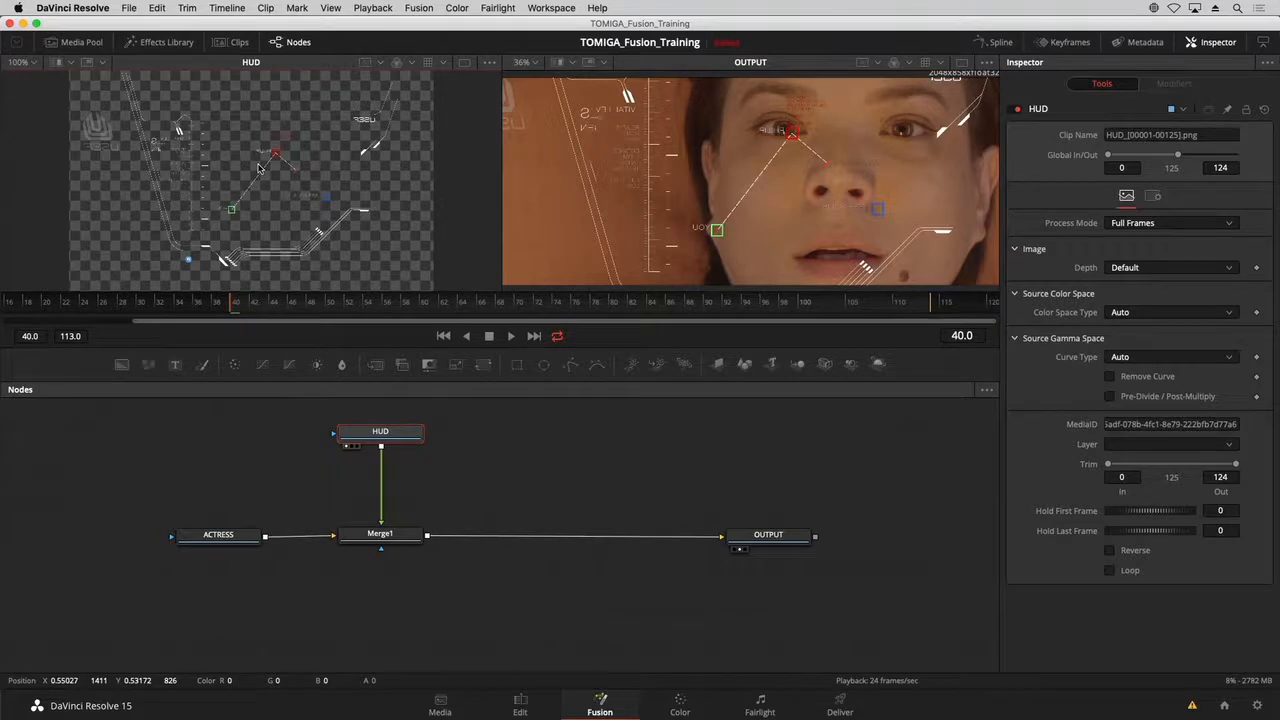
key("a")
Insert a Transform node from the effects library's Transform tools into the connection between HUD and Merge1.
left_click(160, 42)
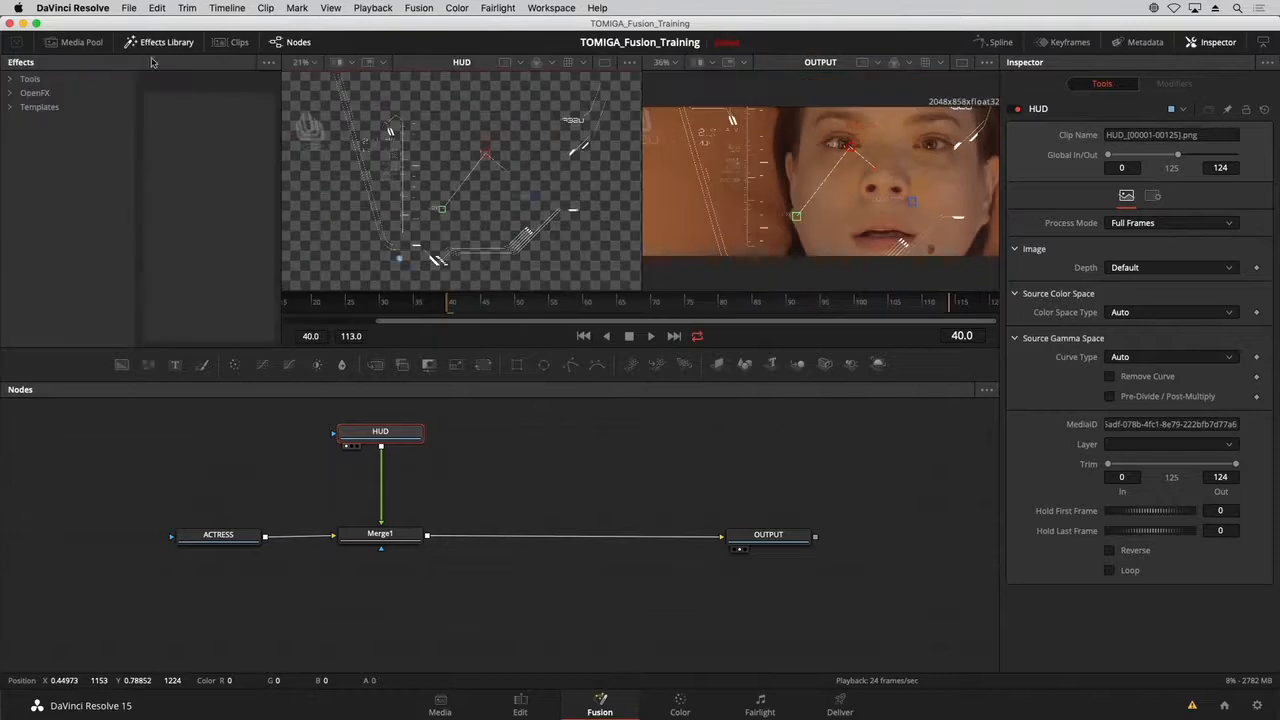
left_click(17, 84)
scroll(88, 225, "down", 5)
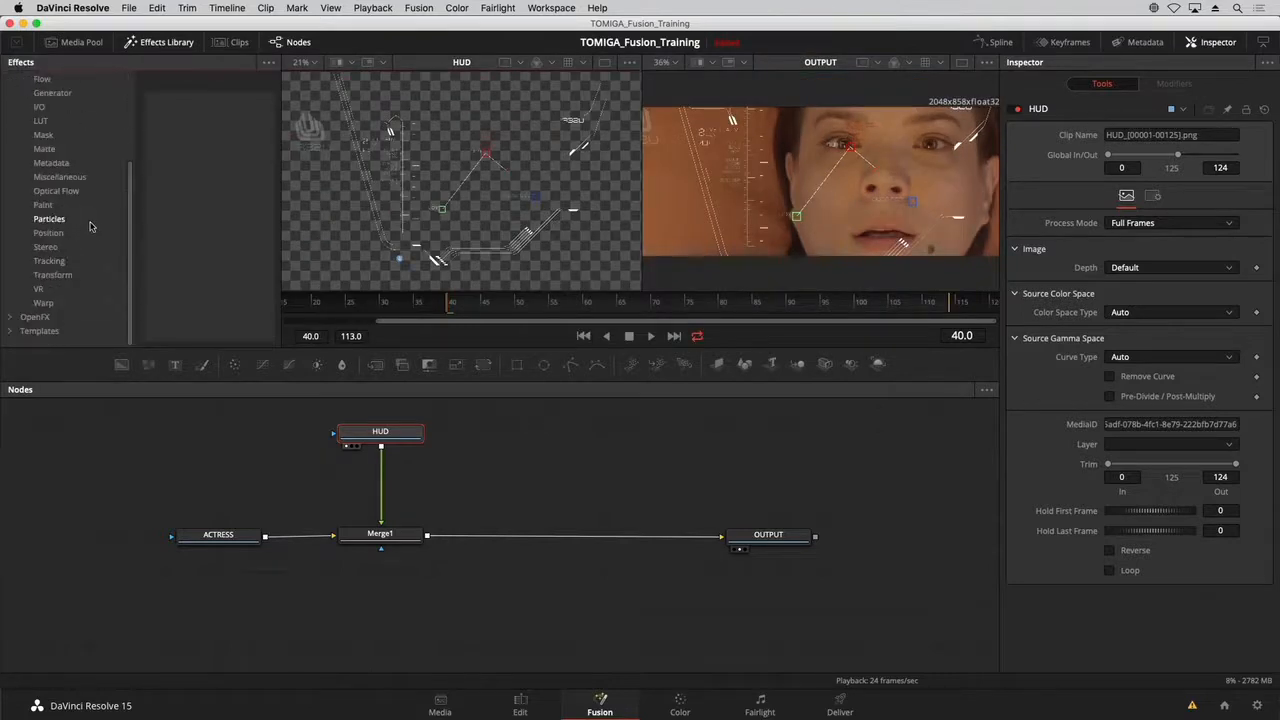
left_click(62, 275)
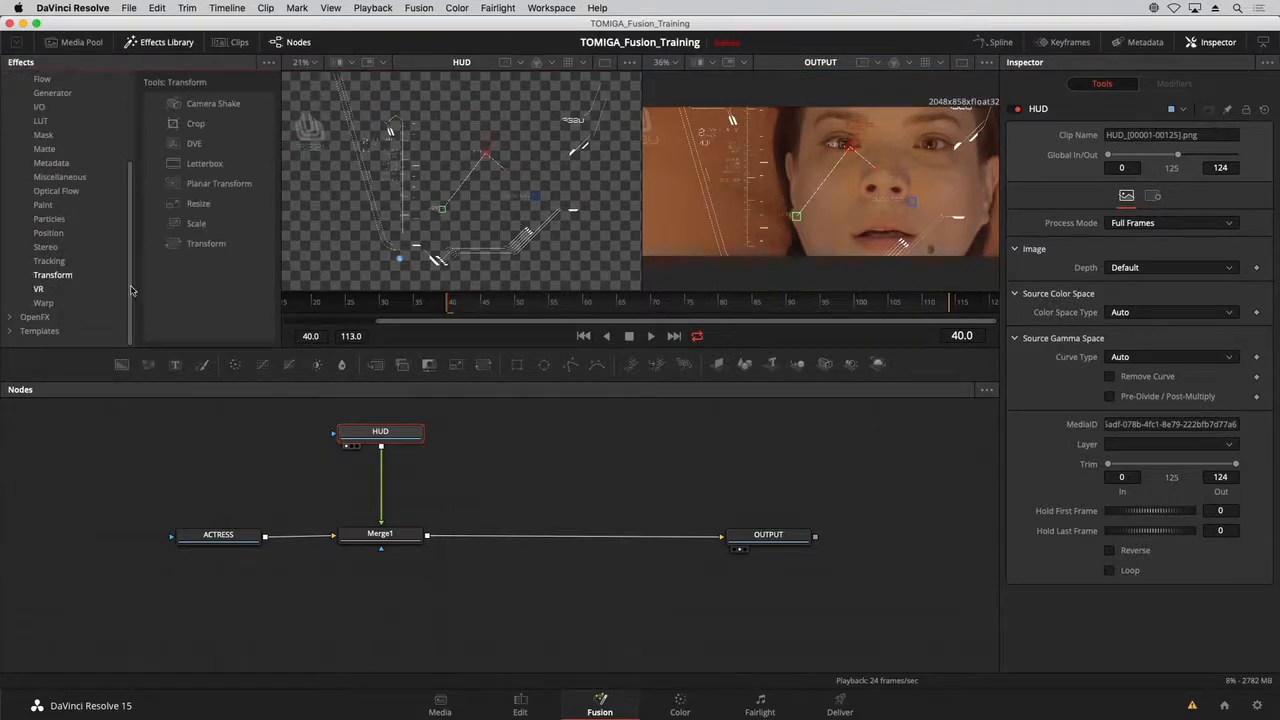
left_click_drag(204, 251, 380, 484)
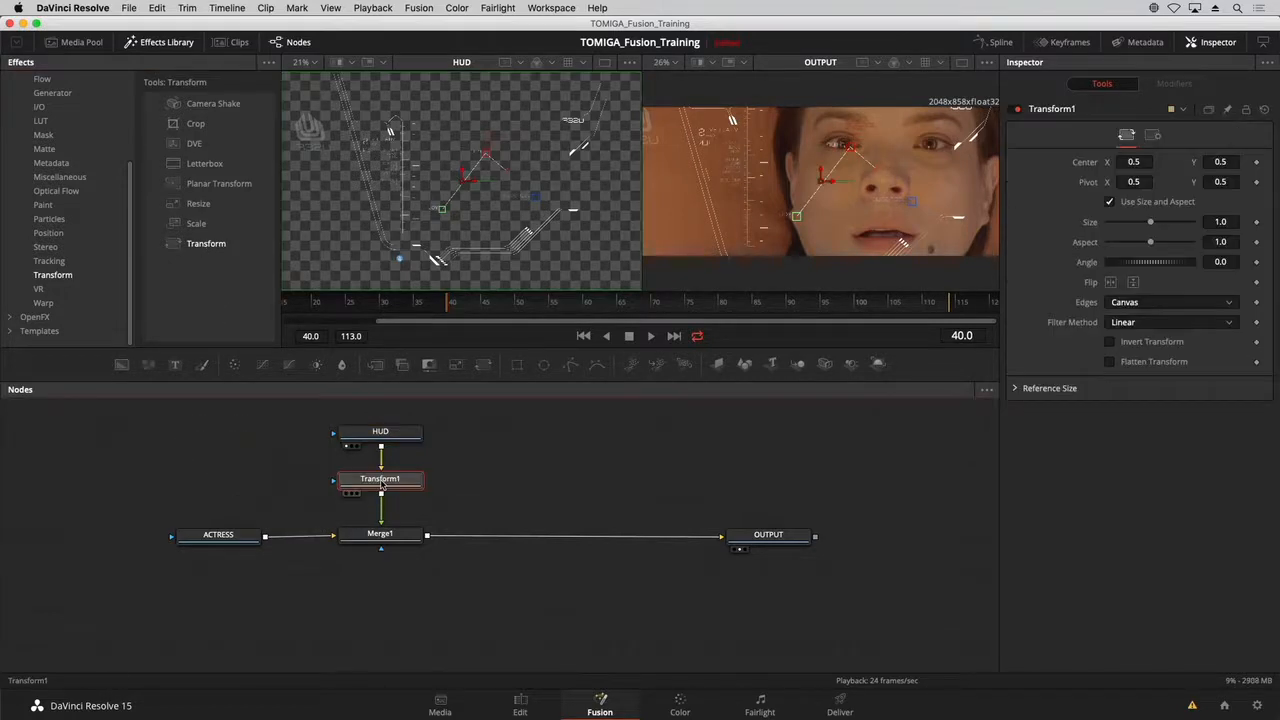
left_click(166, 46)
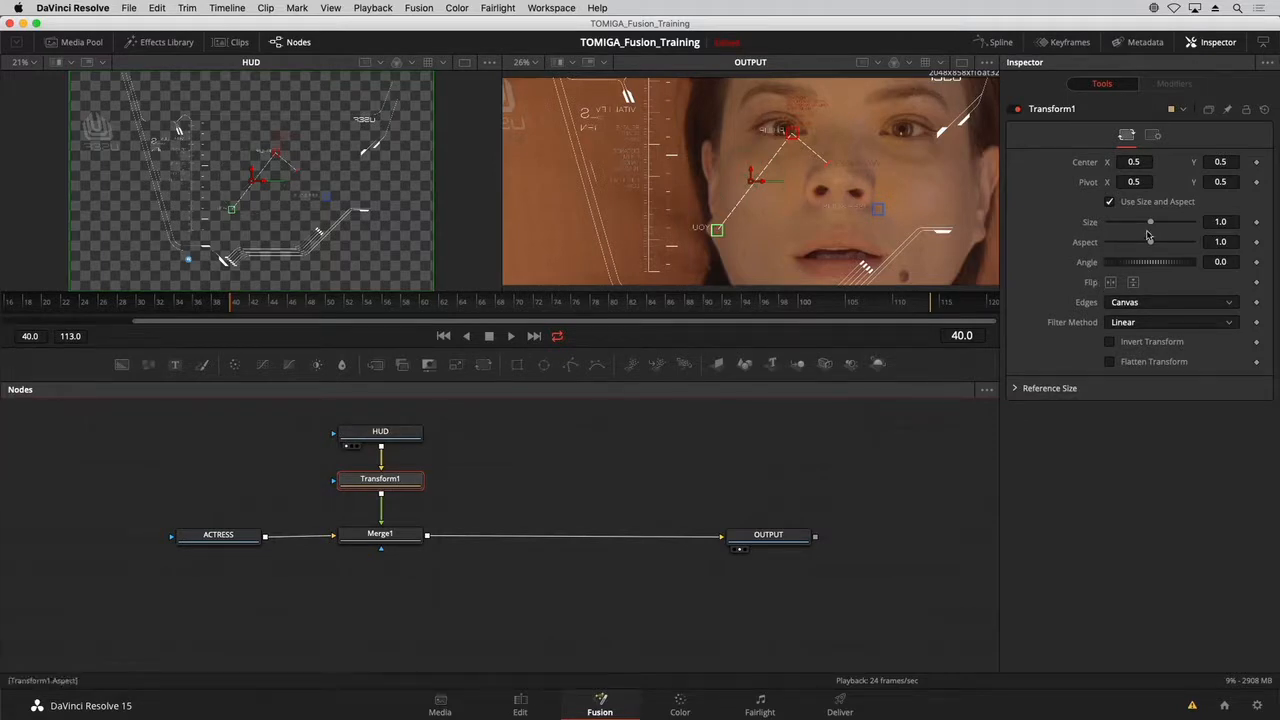
Try Transform1's size at 0.718, reset it to the default 1.0, and try enlarging it to 1.19.
left_click_drag(1152, 225, 1142, 230)
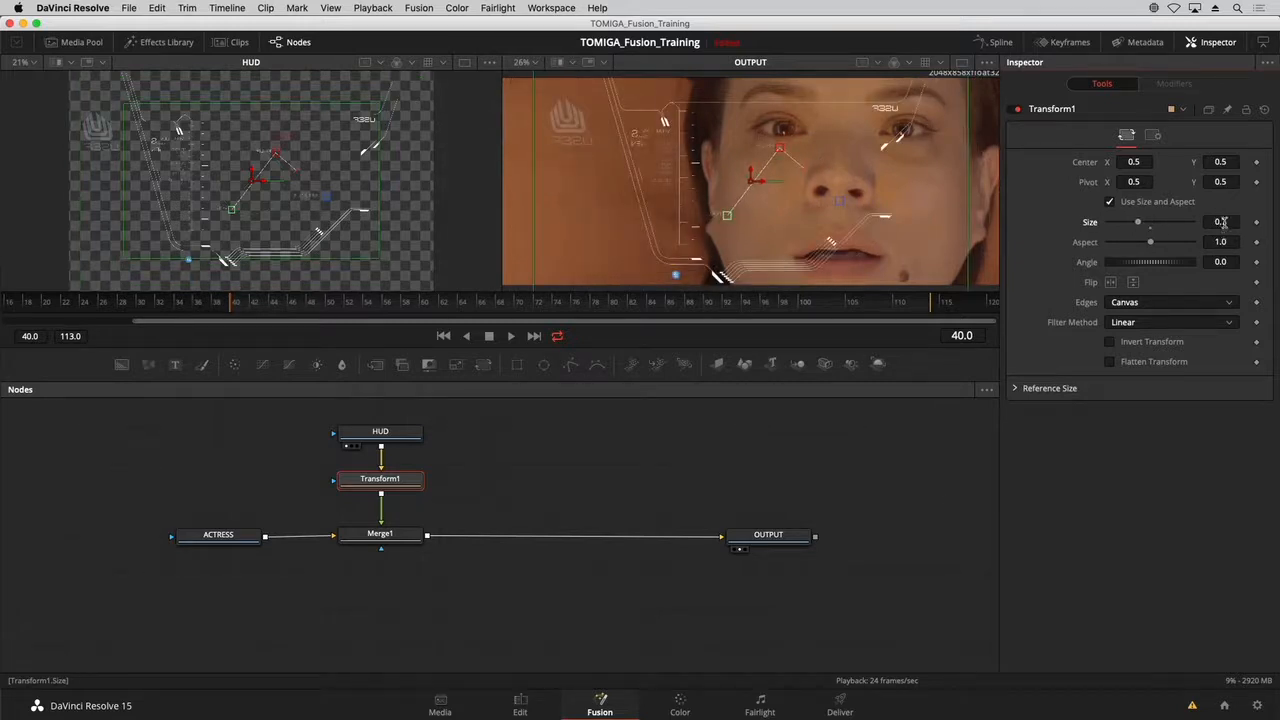
mouse_move(1218, 224)
left_mouse_down()
mouse_move(1206, 224)
mouse_move(1240, 224)
mouse_move(1183, 224)
mouse_move(1230, 224)
left_mouse_up()
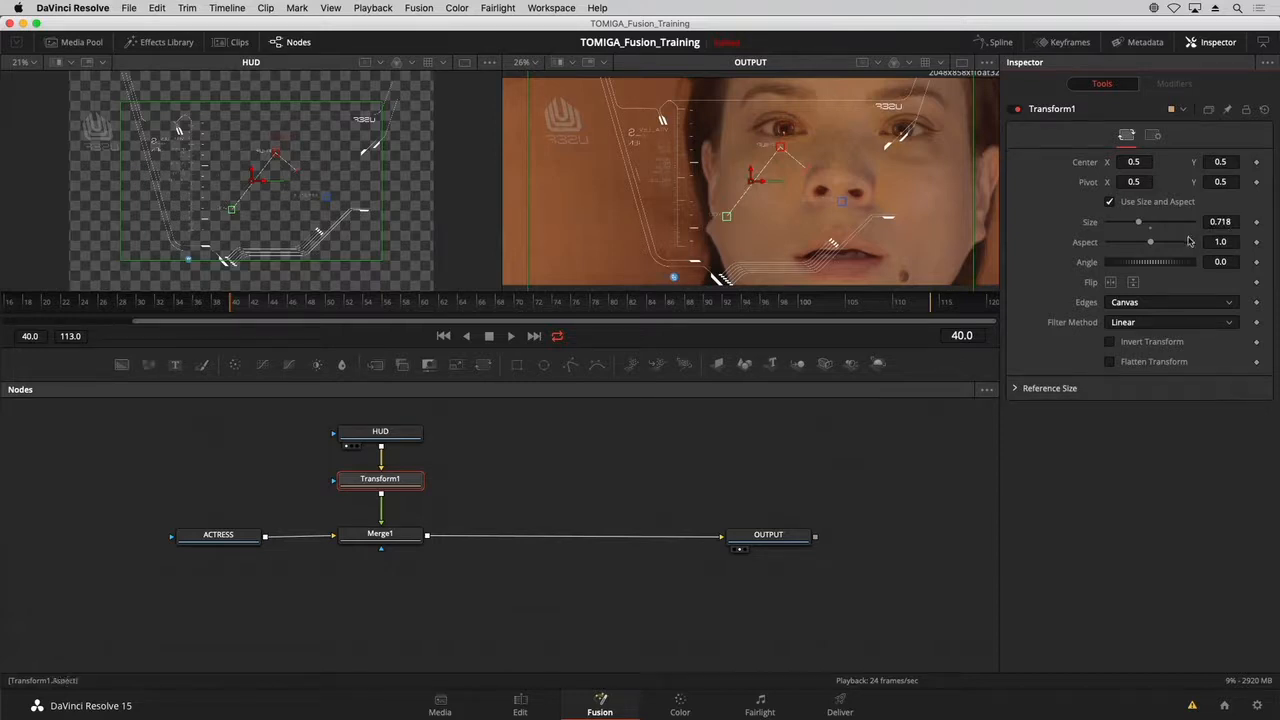
double_click(1150, 229)
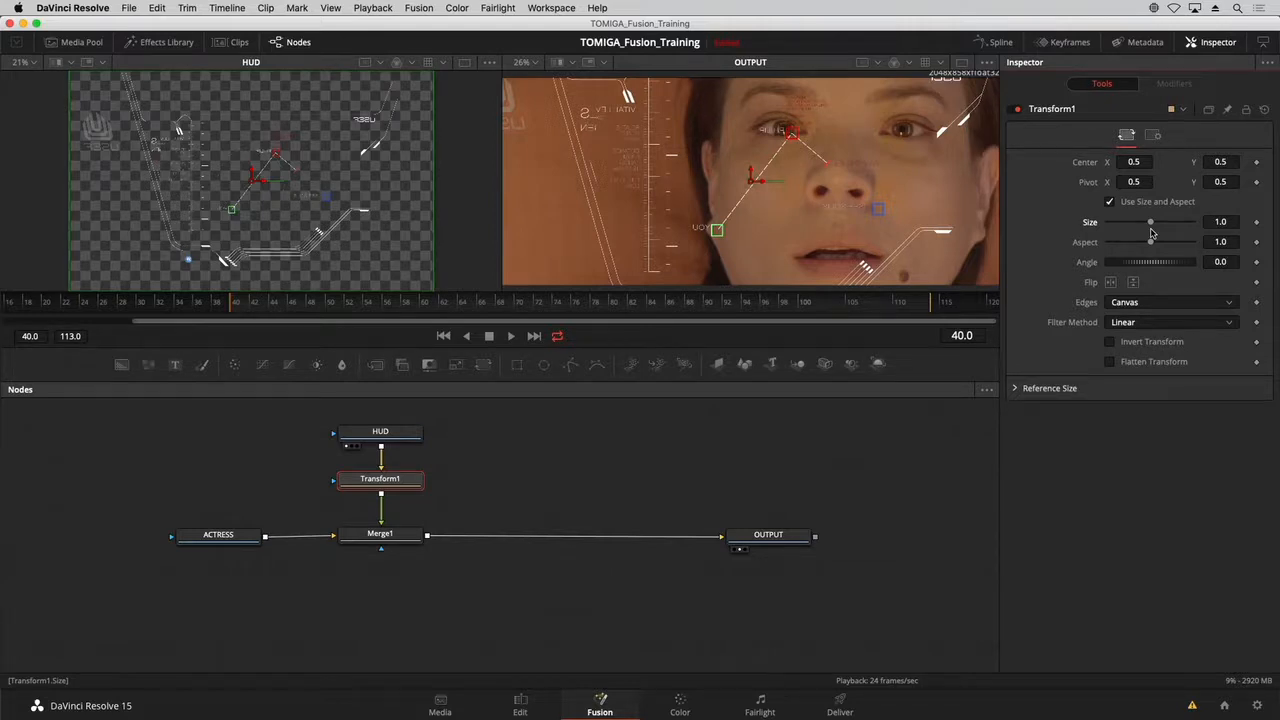
mouse_move(1152, 223)
left_mouse_down()
mouse_move(1134, 229)
mouse_move(1152, 226)
left_mouse_up()
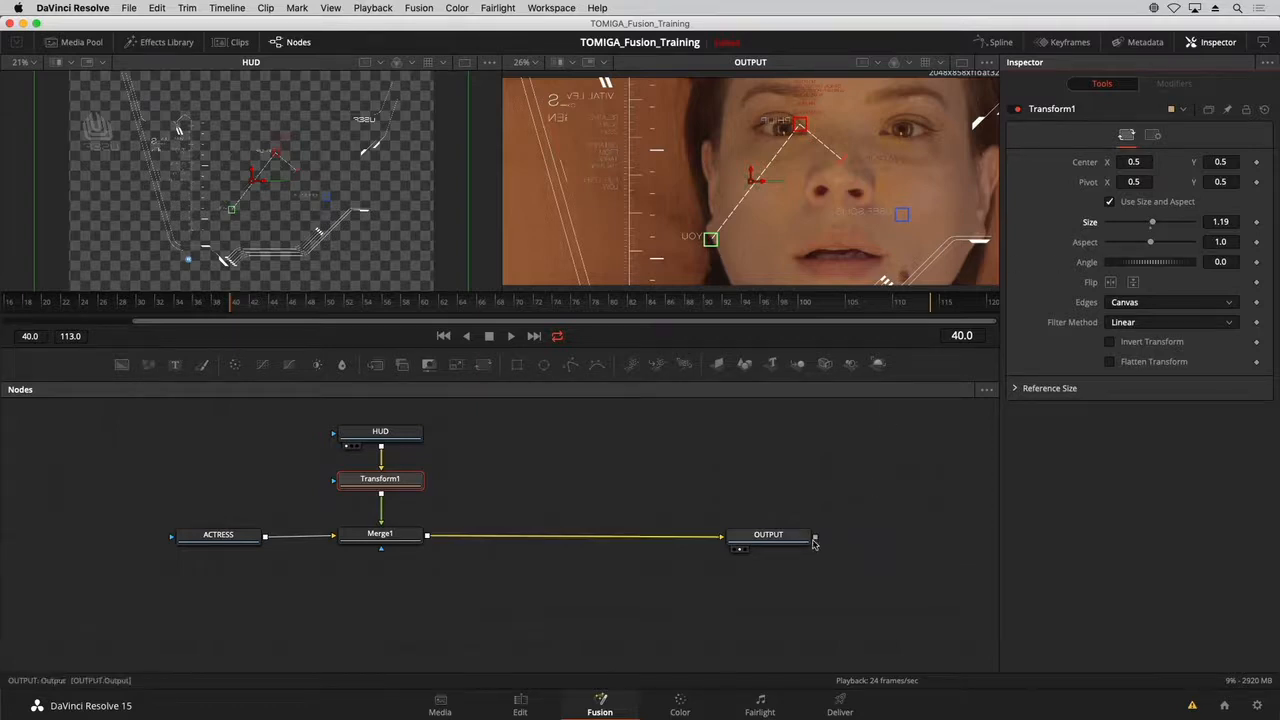
Set Transform1's size to about 0.64 and move its center over the actress's face at about X 0.613, Y 0.537.
left_click_drag(793, 532, 797, 541)
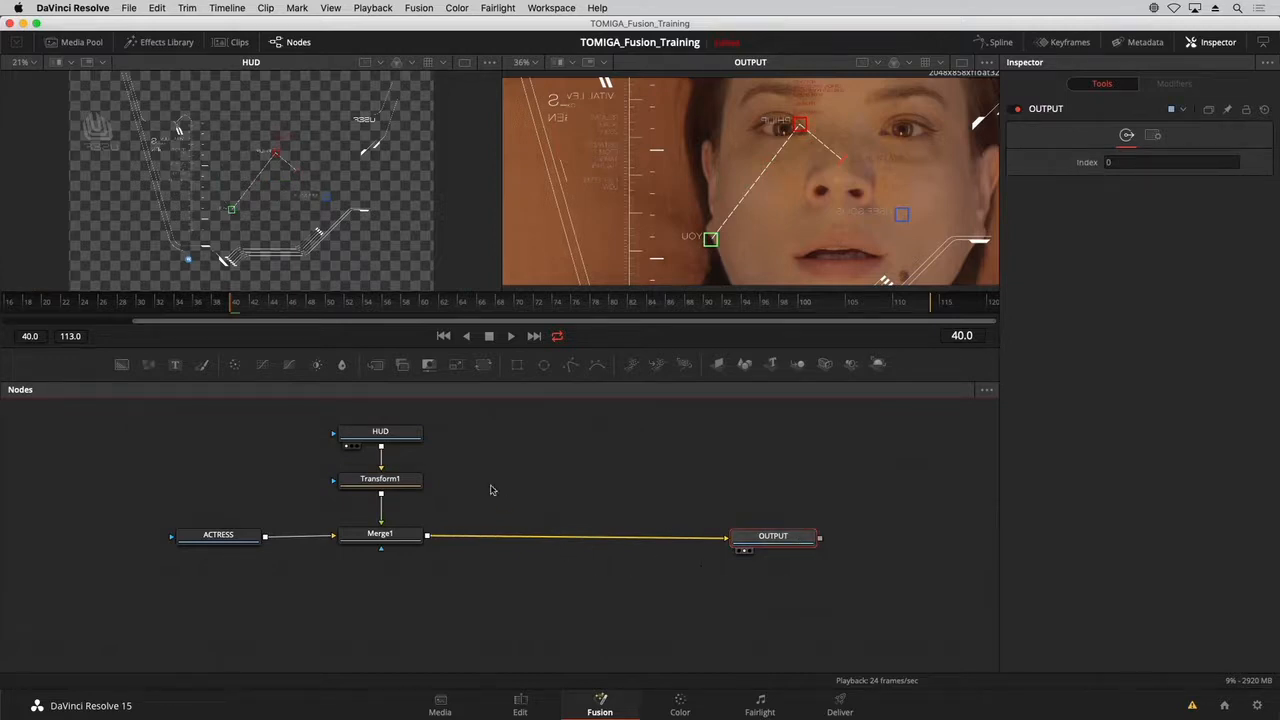
left_click(388, 437)
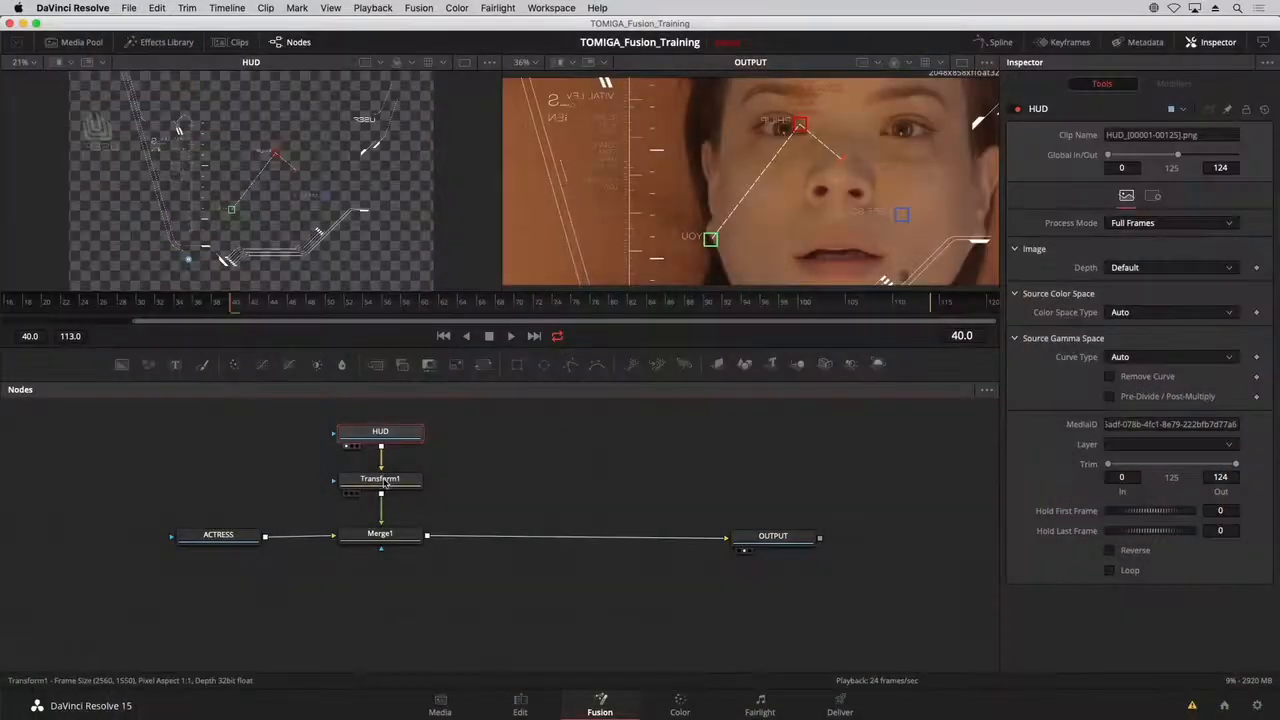
left_click(381, 480)
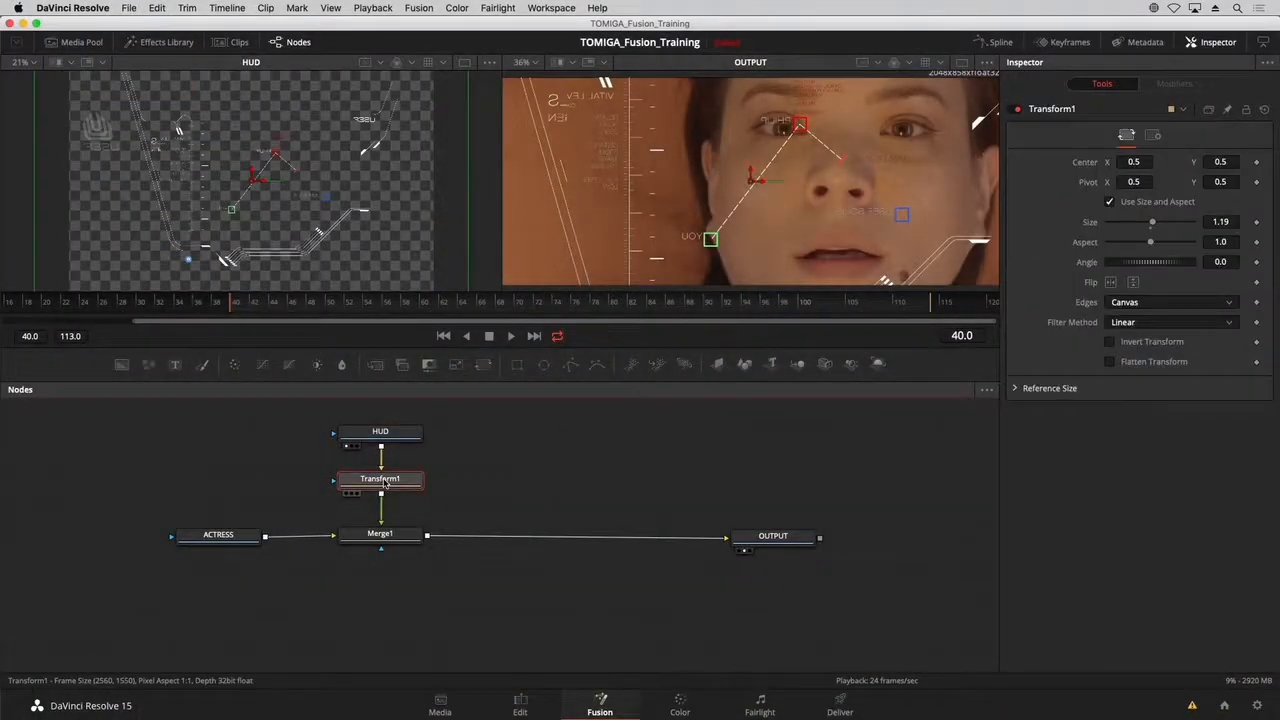
left_click_drag(1153, 223, 1137, 226)
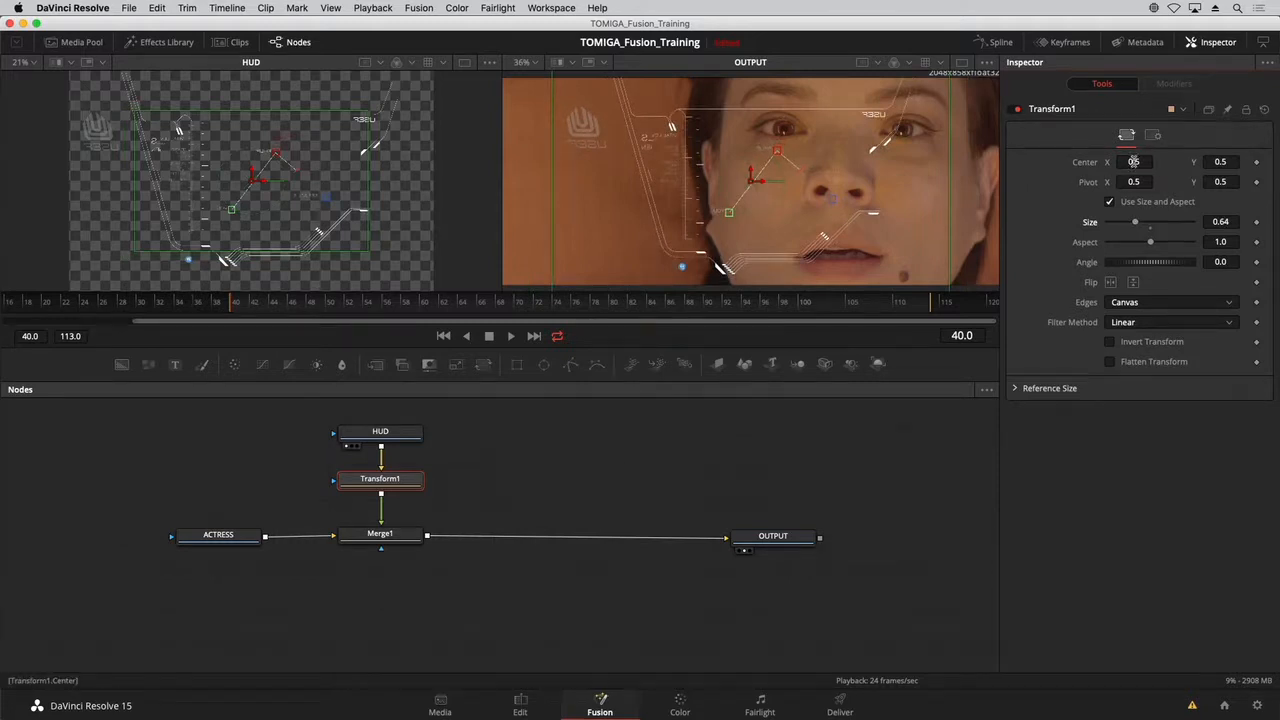
left_click_drag(1133, 163, 1139, 163)
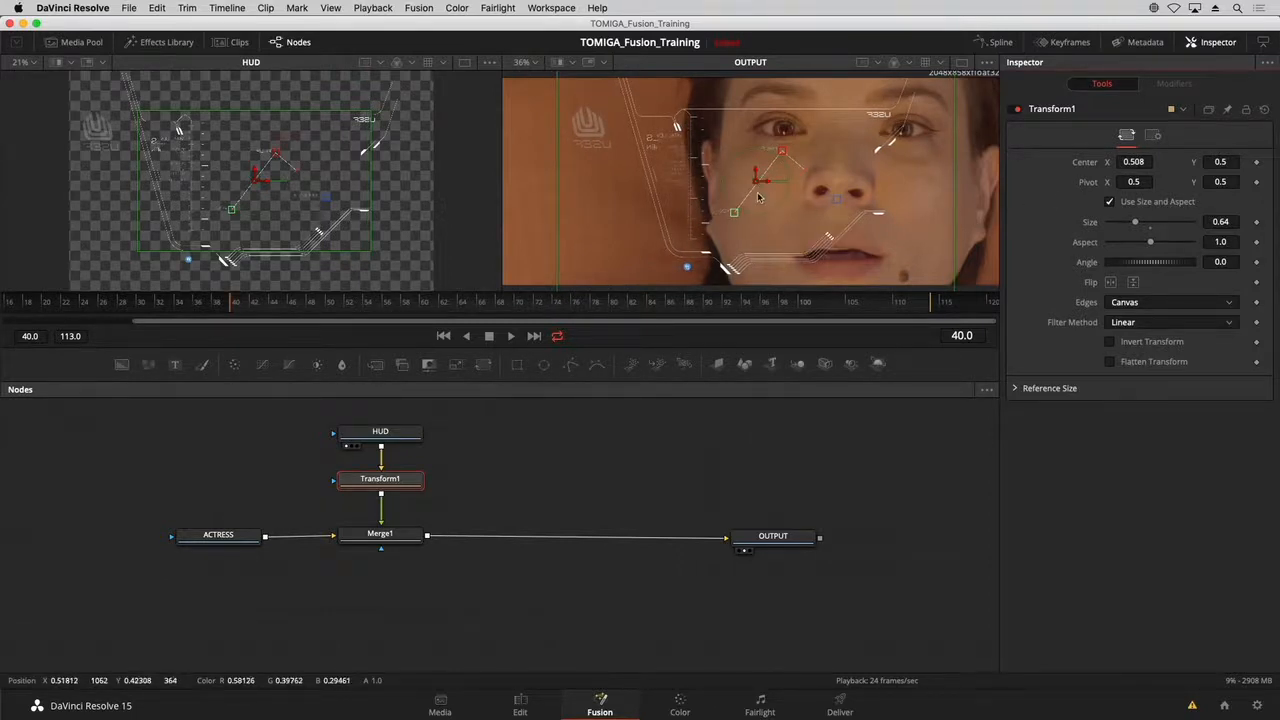
left_click_drag(757, 183, 822, 170)
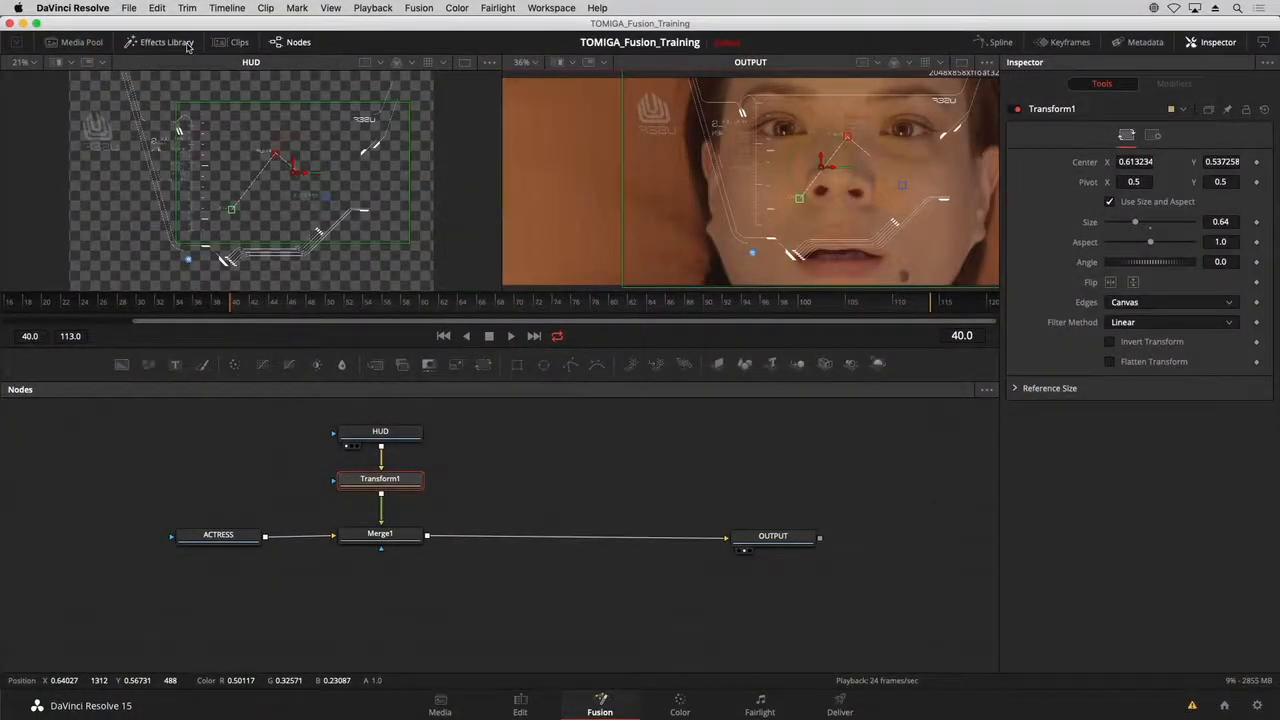
Add an unconnected Blur node from the effects library's Blur tools to the node graph beside Transform1.
left_click(186, 44)
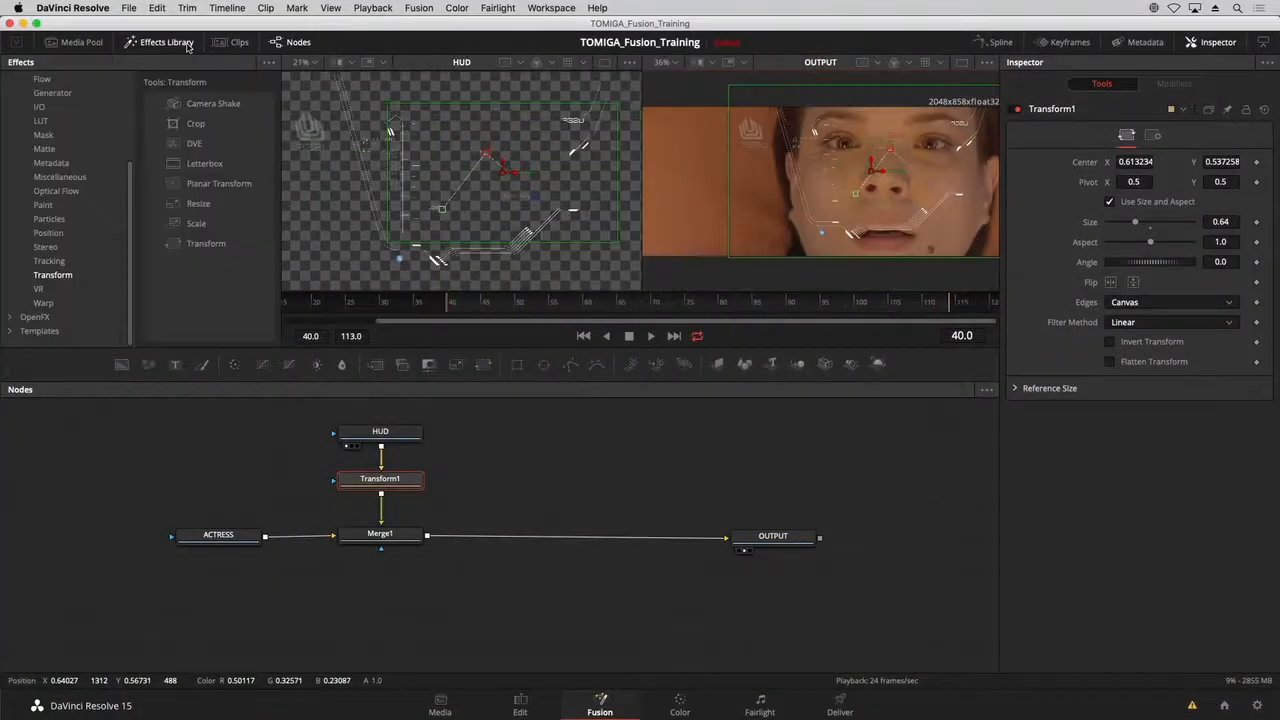
scroll(45, 150, "up", 5)
left_click(40, 108)
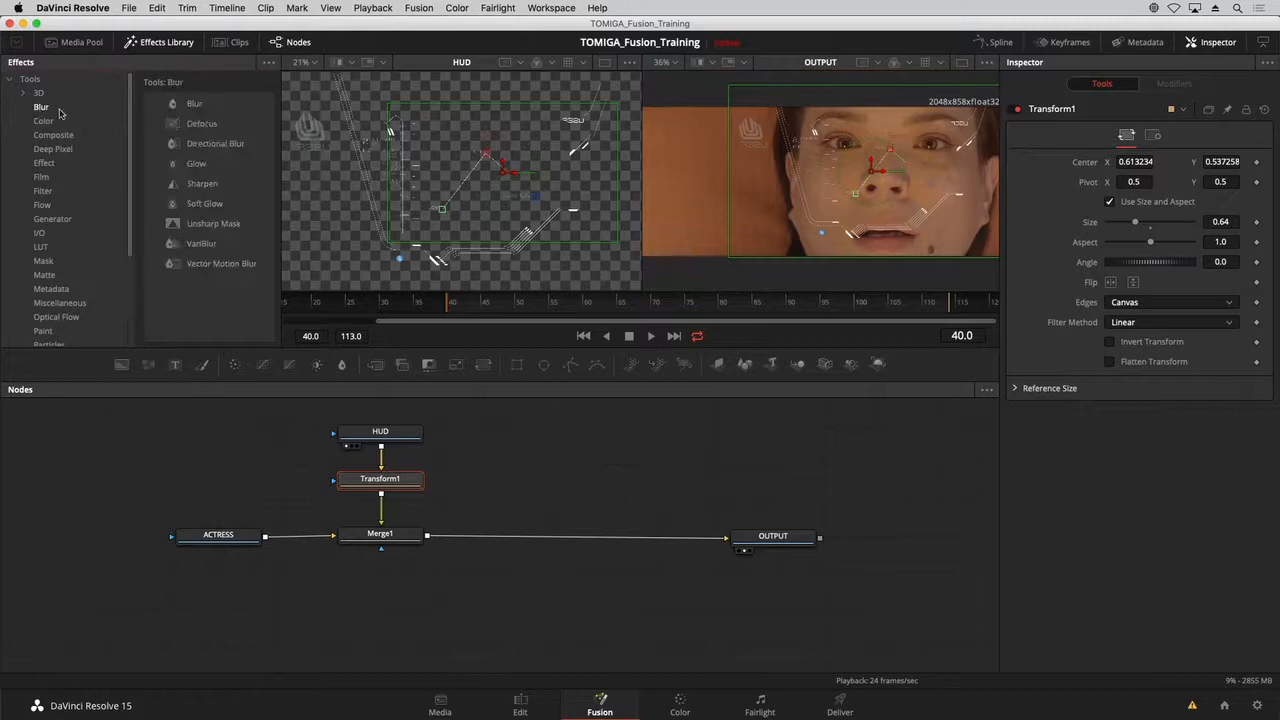
left_click_drag(293, 246, 273, 462)
left_click(152, 45)
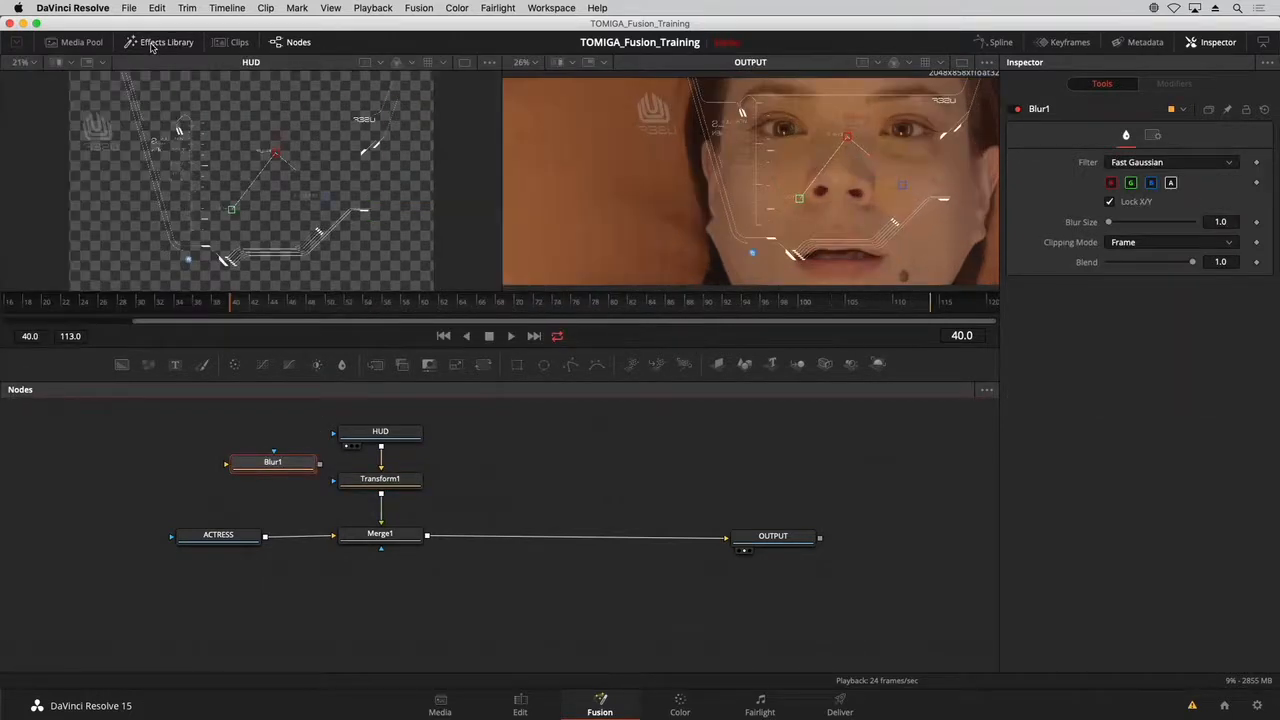
Move ACTRESS farther from Merge1, try Blur1 before and after Merge1, and insert it between Transform1 and Merge1.
left_click_drag(228, 532, 142, 533)
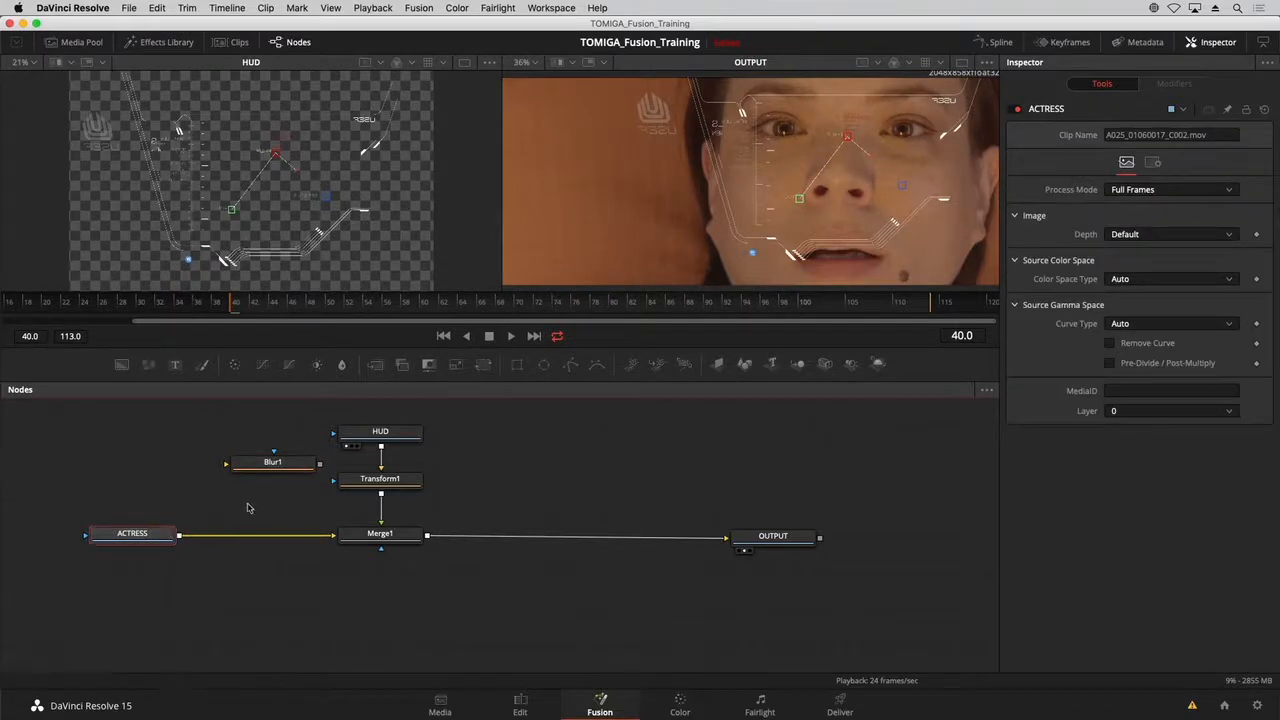
left_click_drag(277, 465, 264, 538)
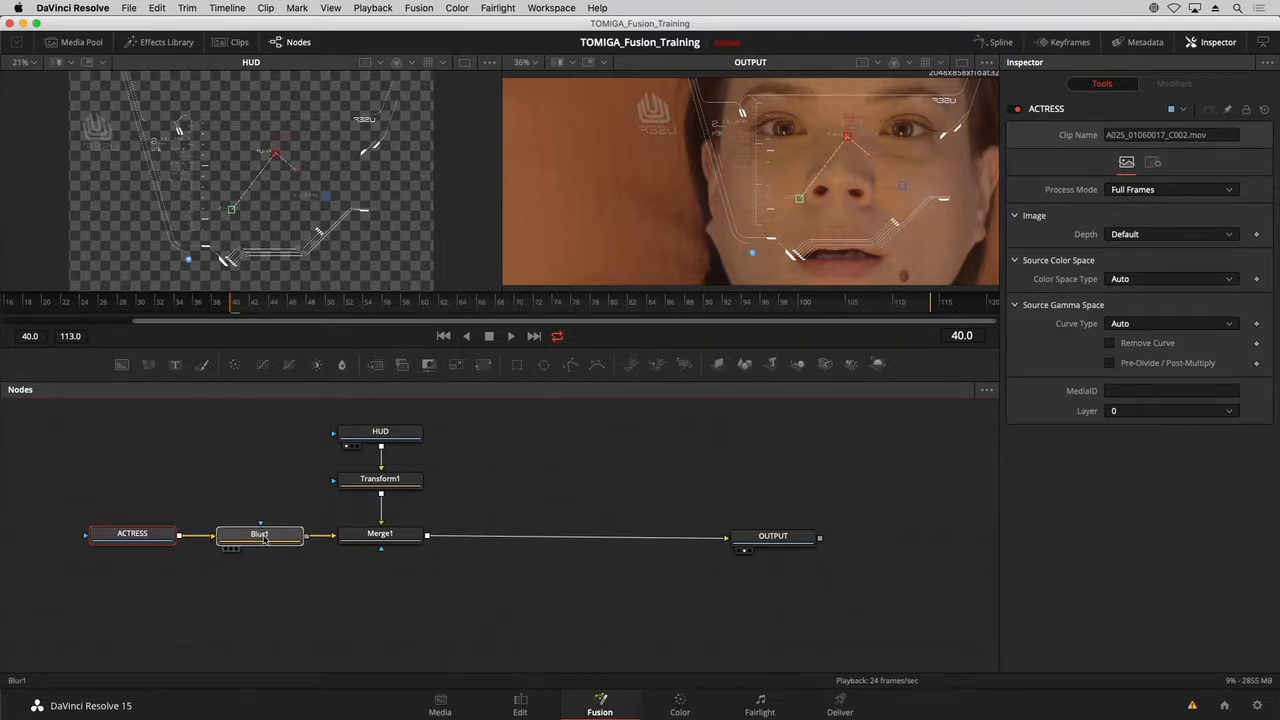
left_click_drag(264, 538, 512, 542)
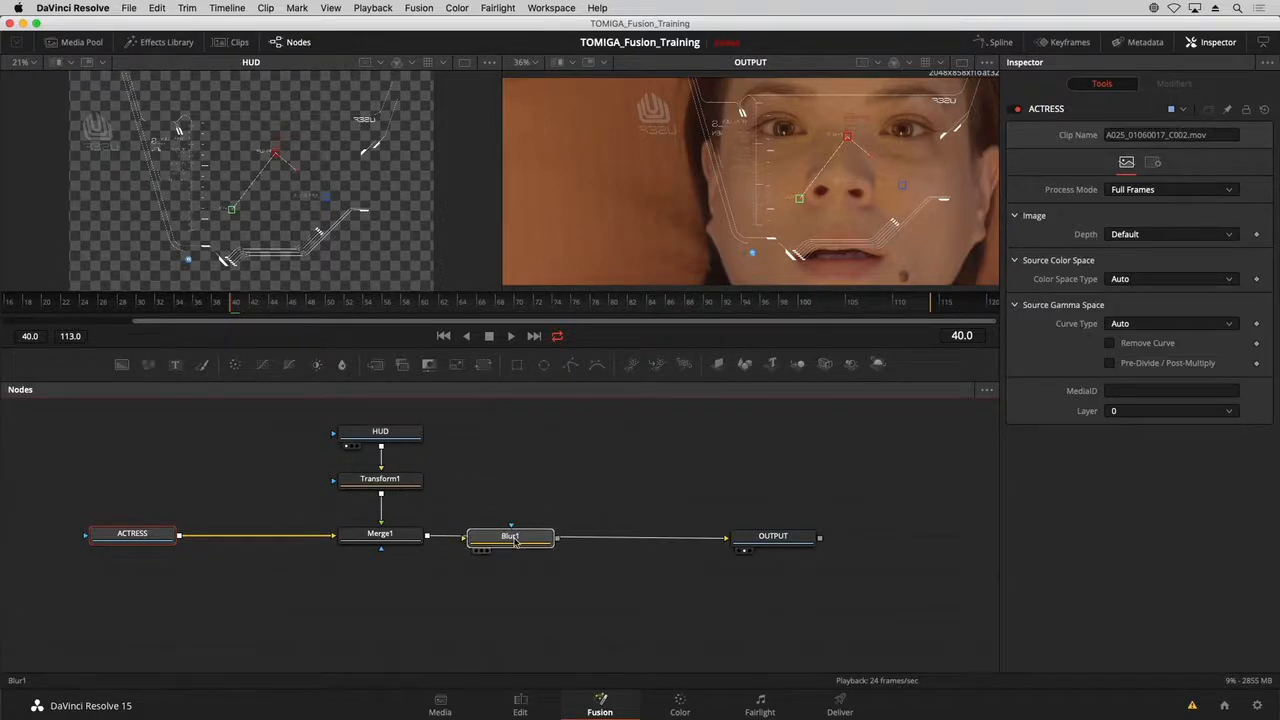
left_click_drag(514, 542, 399, 507)
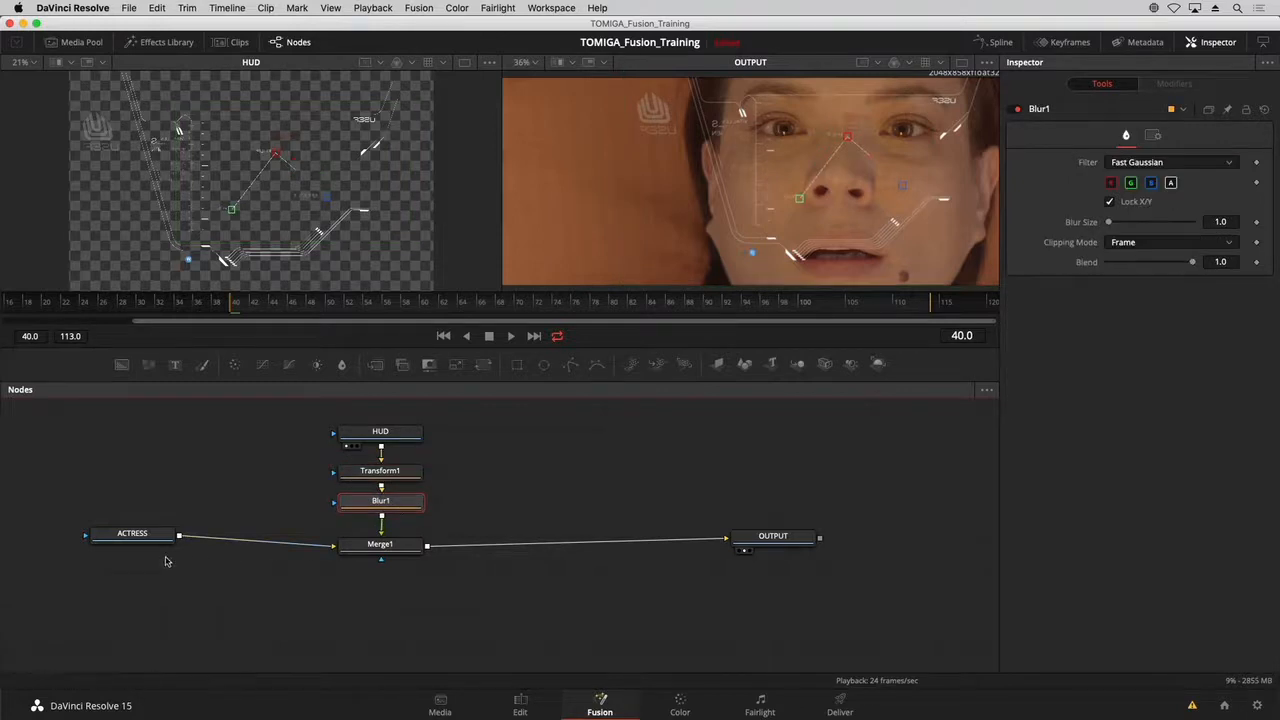
Align ACTRESS level with Merge1 and set the HUD branch's Blur1 blur size to 5.5.
left_click_drag(138, 536, 145, 555)
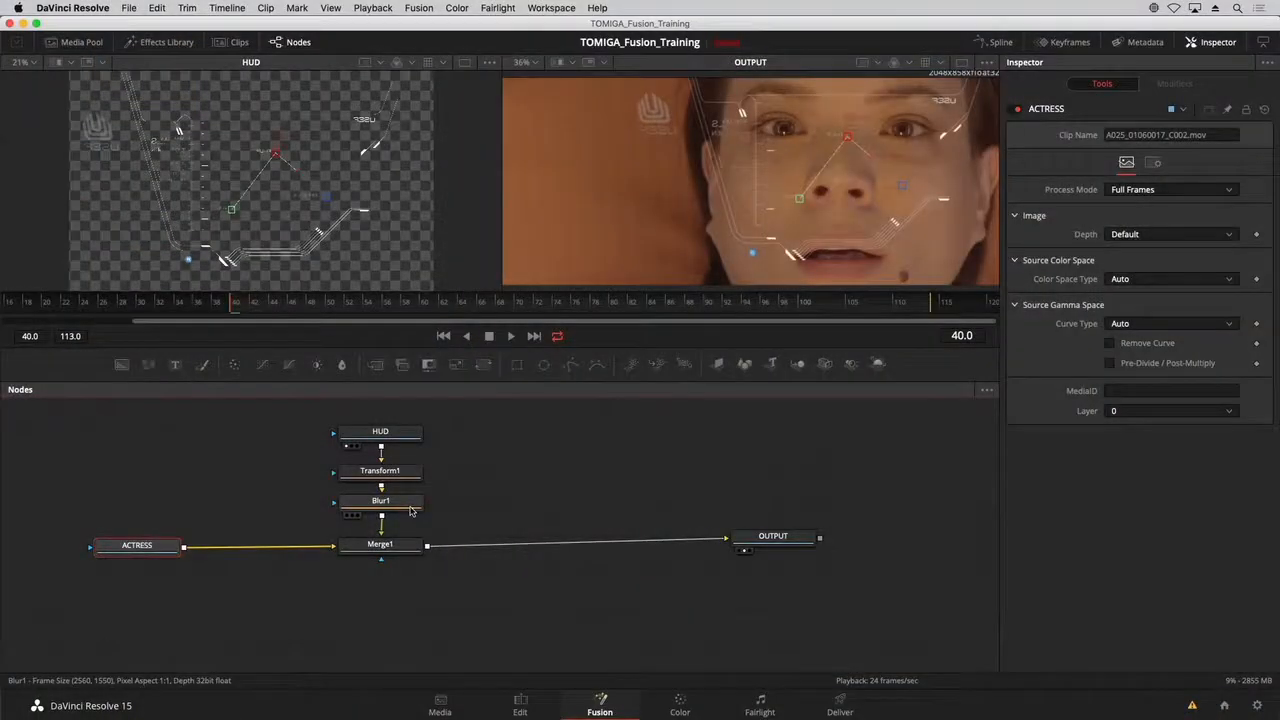
left_click(380, 500)
left_click_drag(1112, 226, 1118, 225)
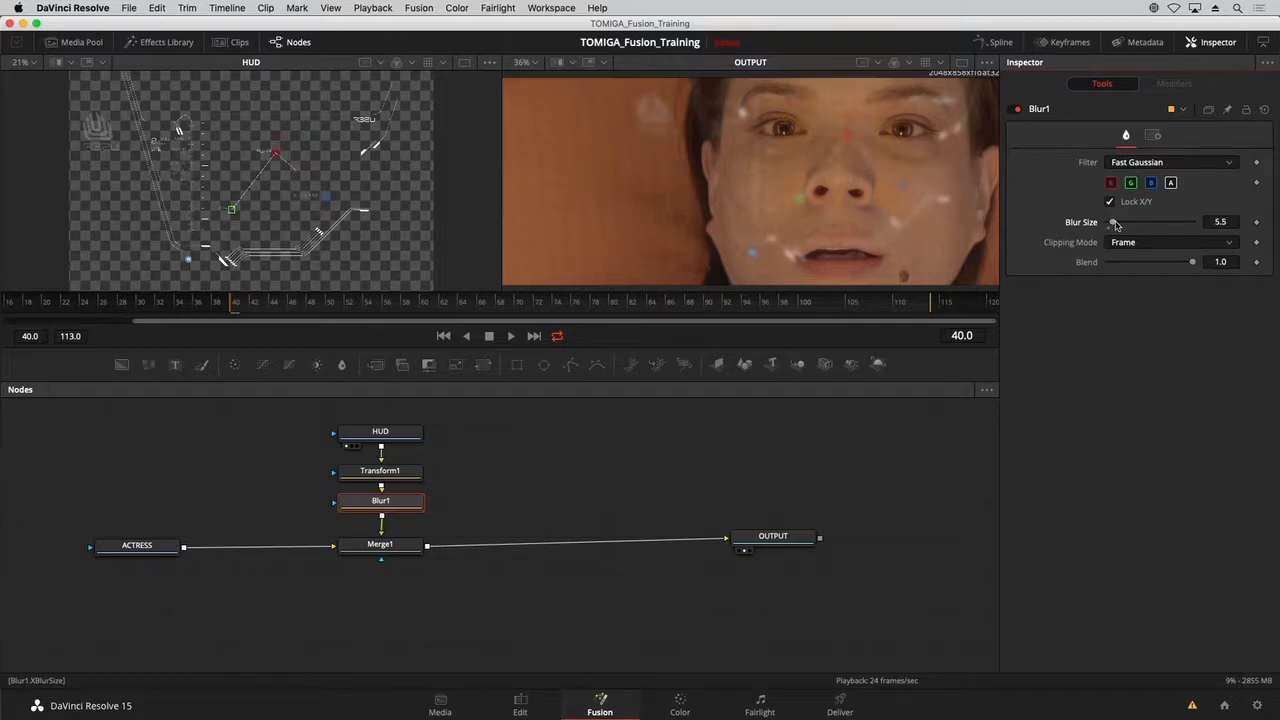
Insert a second Blur node between ACTRESS and Merge1, set its blur size to 8.7, and align the nodes in that row.
left_click(141, 545)
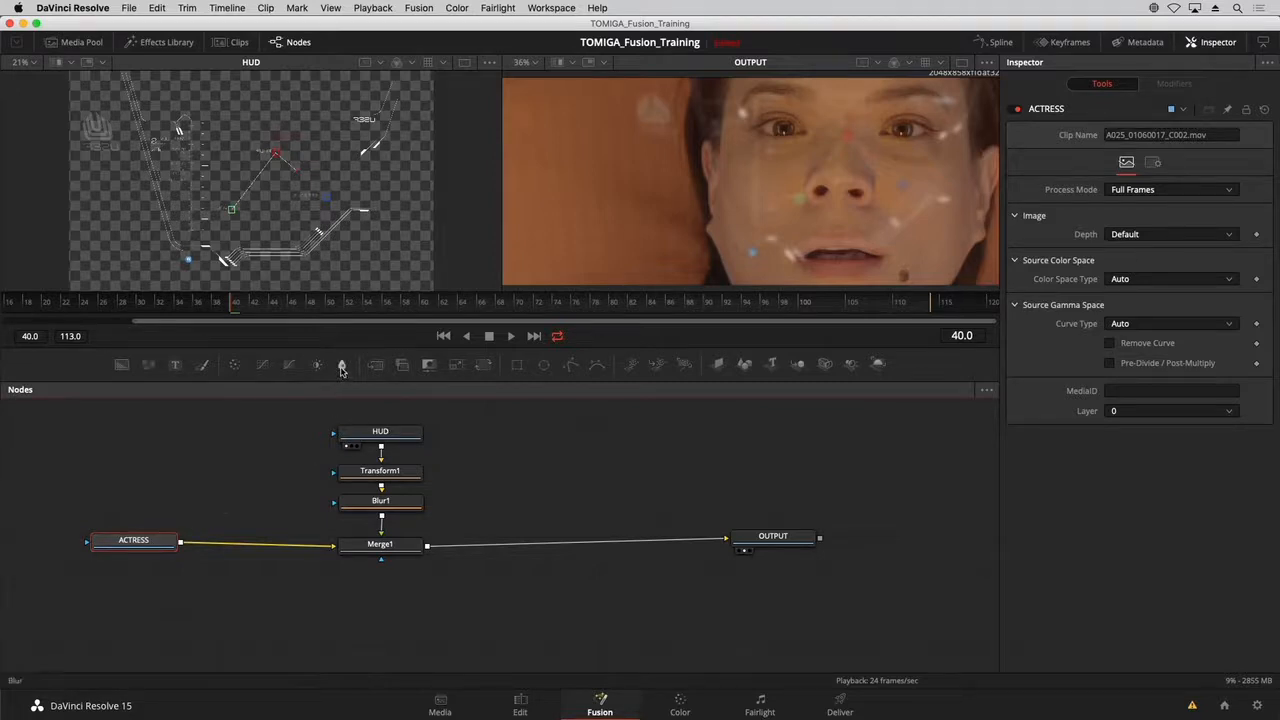
left_click_drag(342, 368, 253, 544)
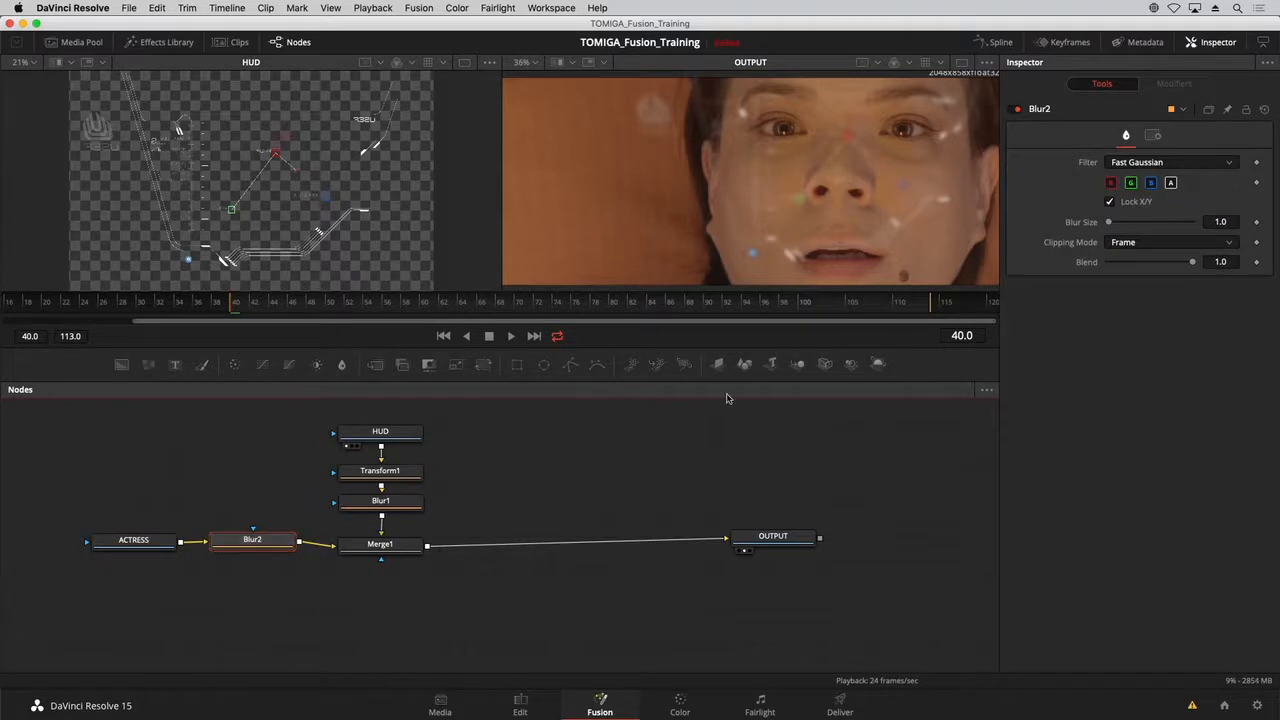
left_click_drag(1108, 222, 1116, 225)
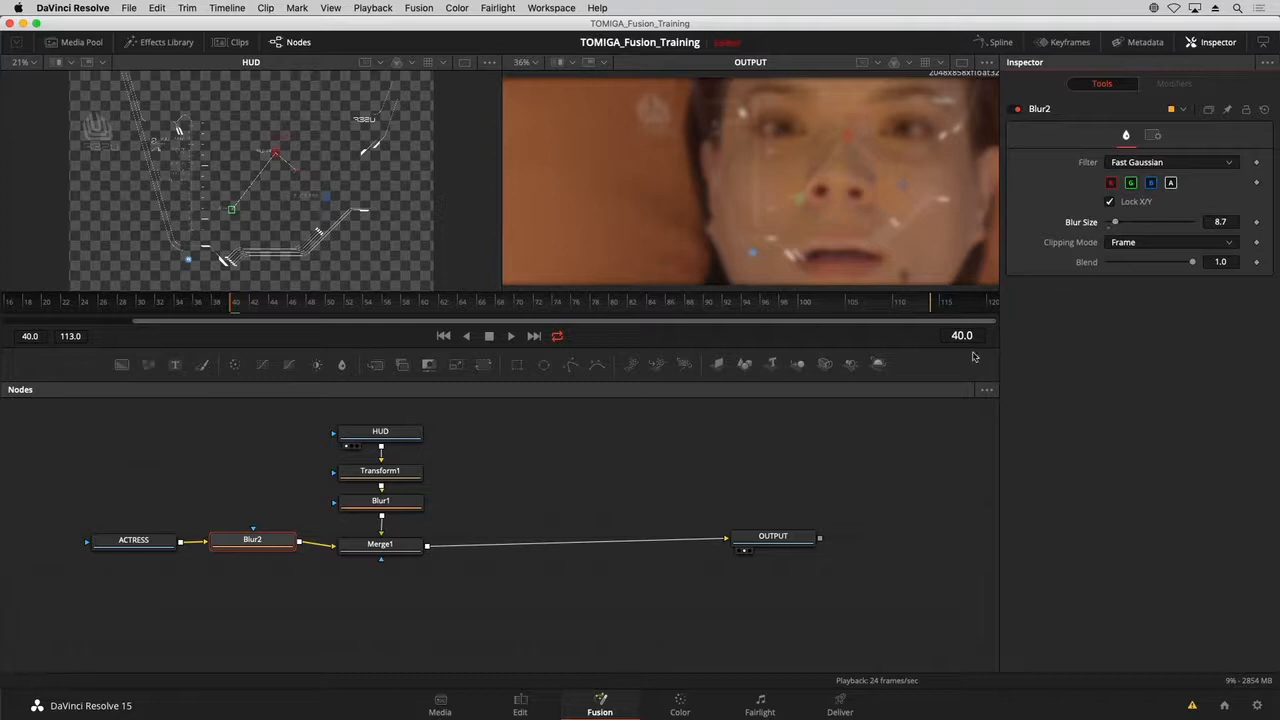
left_click_drag(148, 521, 237, 544)
Add an Ellipse mask to Blur2 and show the mask in the first viewer.
left_click(241, 544)
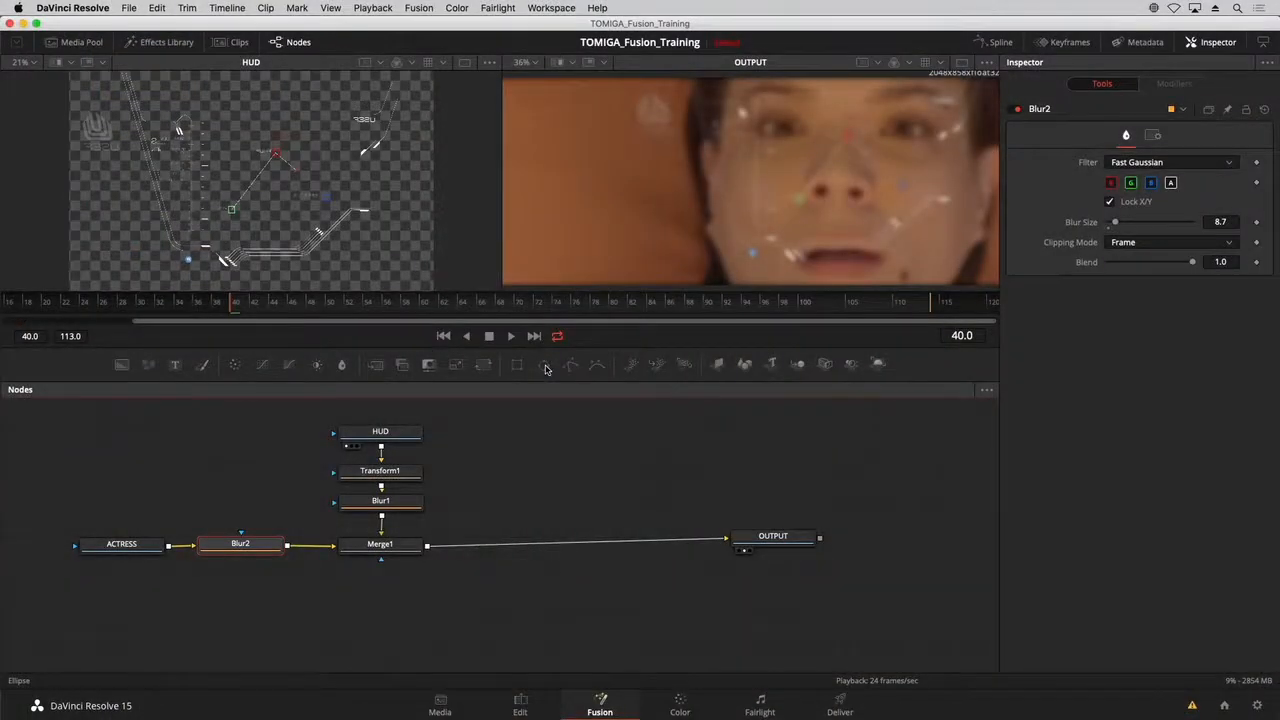
left_click_drag(545, 368, 252, 544)
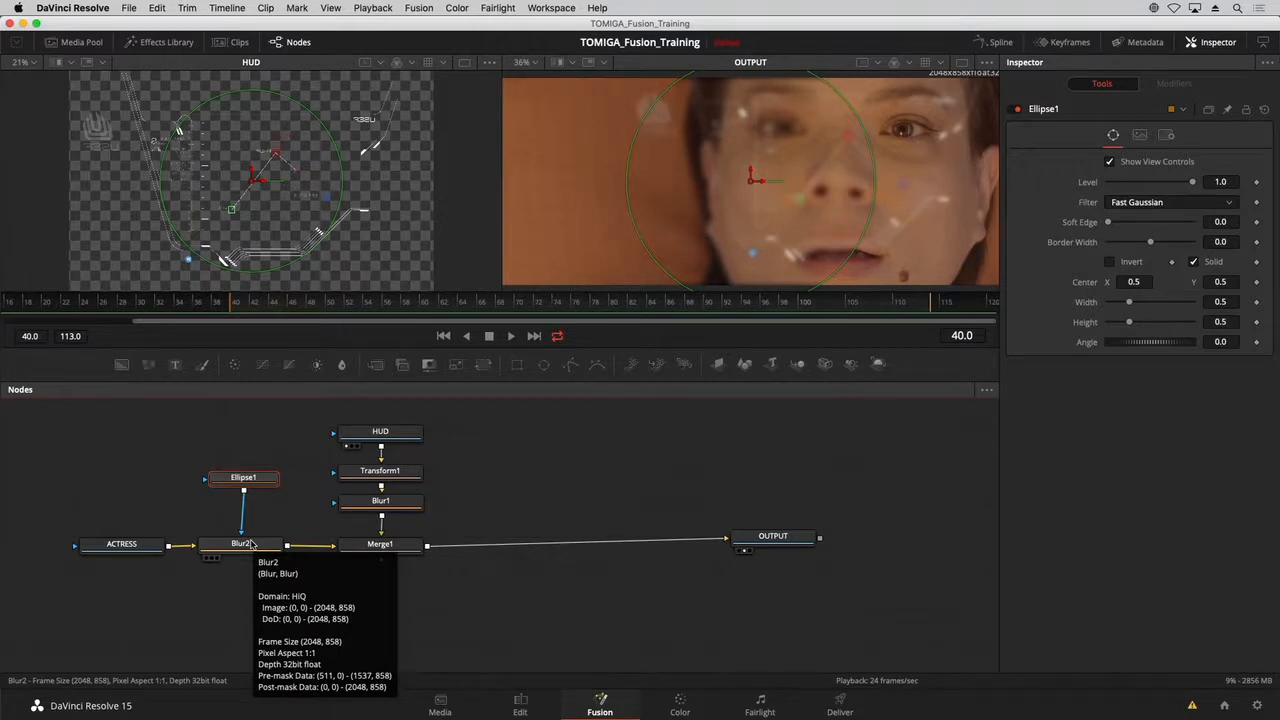
key("1")
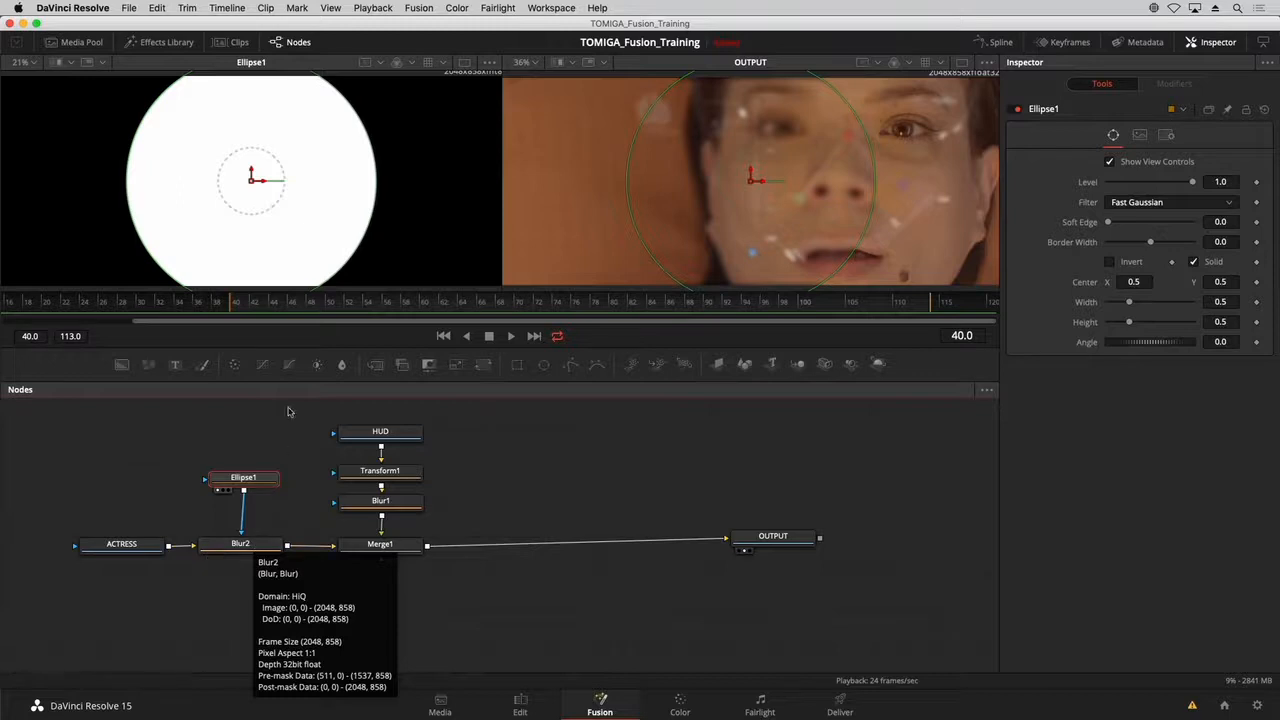
Fit the ellipse around the actress's face, about 0.56 wide and 0.62 high, centered near X 0.68, Y 0.535, and invert the mask.
mouse_move(345, 269)
left_mouse_down()
mouse_move(303, 226)
mouse_move(326, 253)
left_mouse_up()
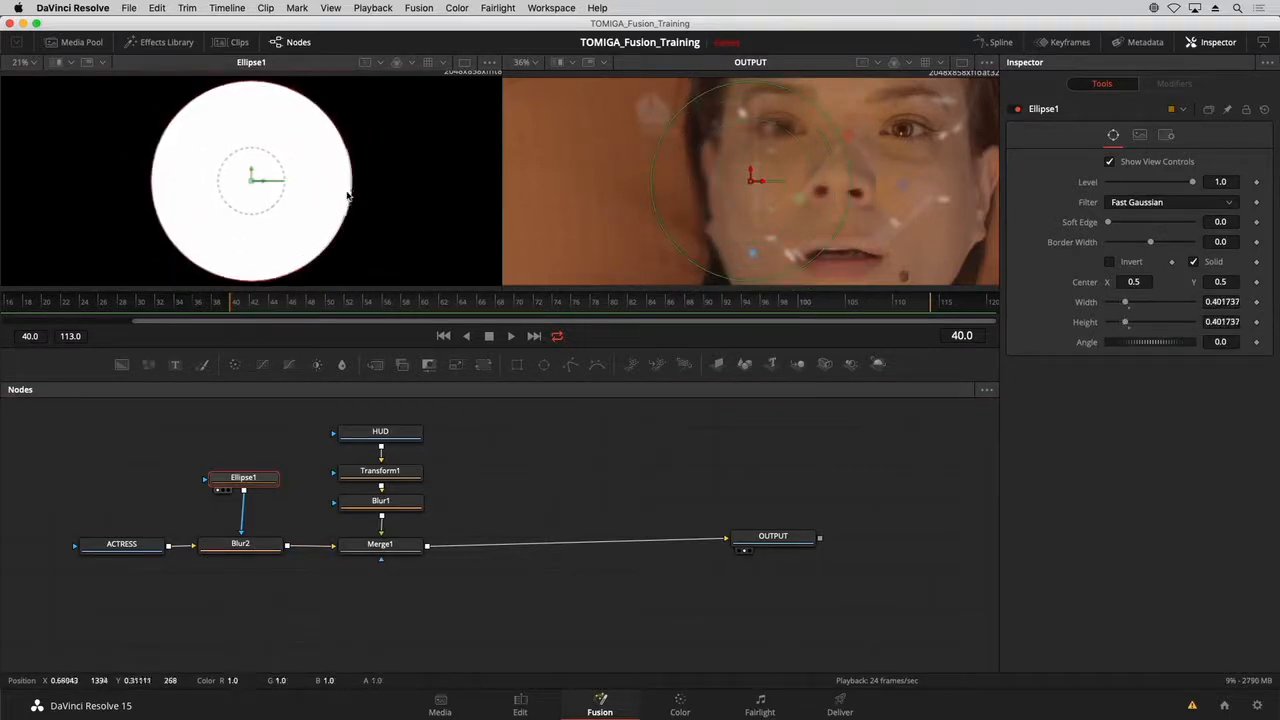
left_click_drag(349, 192, 341, 192)
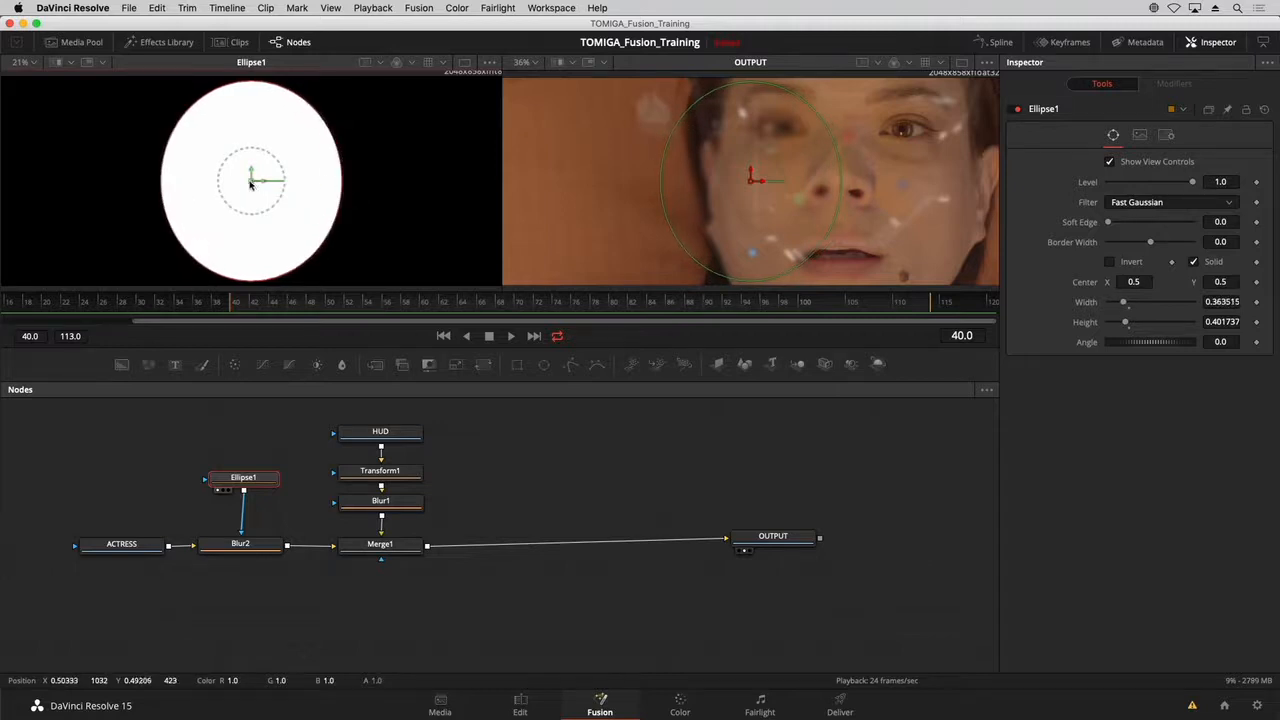
left_click_drag(251, 182, 243, 181)
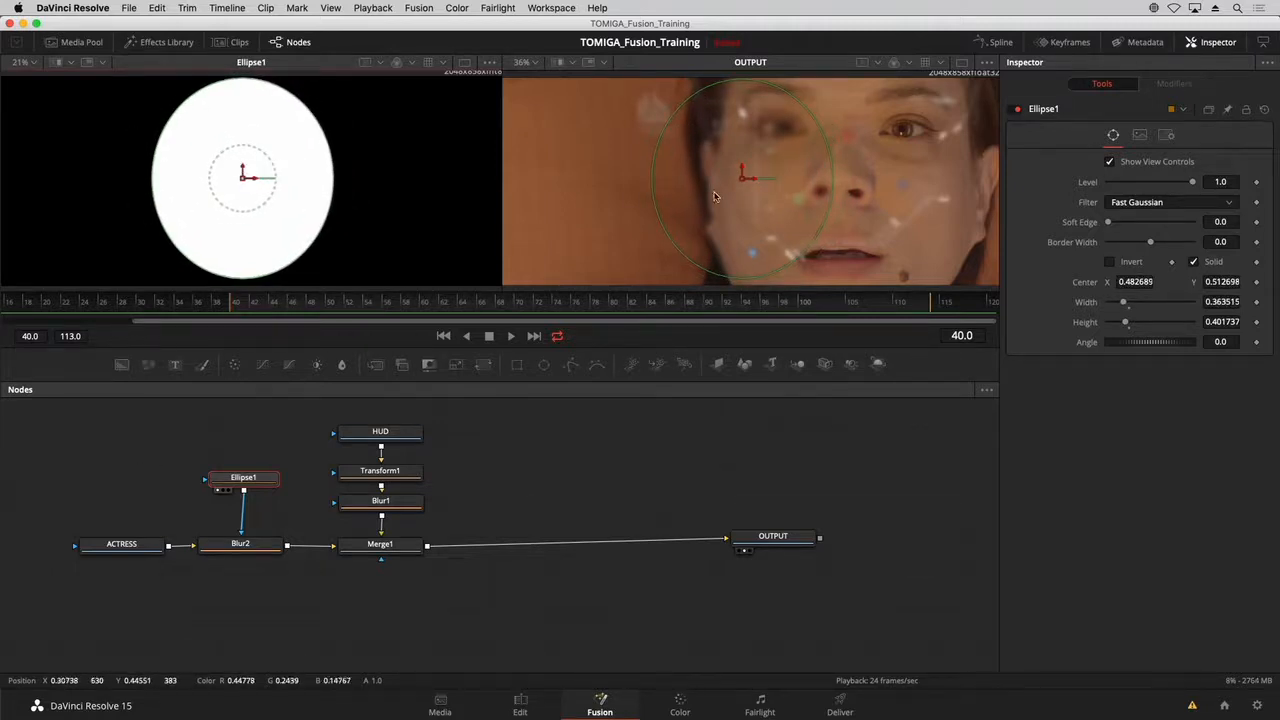
left_click_drag(744, 177, 845, 172)
left_click_drag(789, 259, 764, 305)
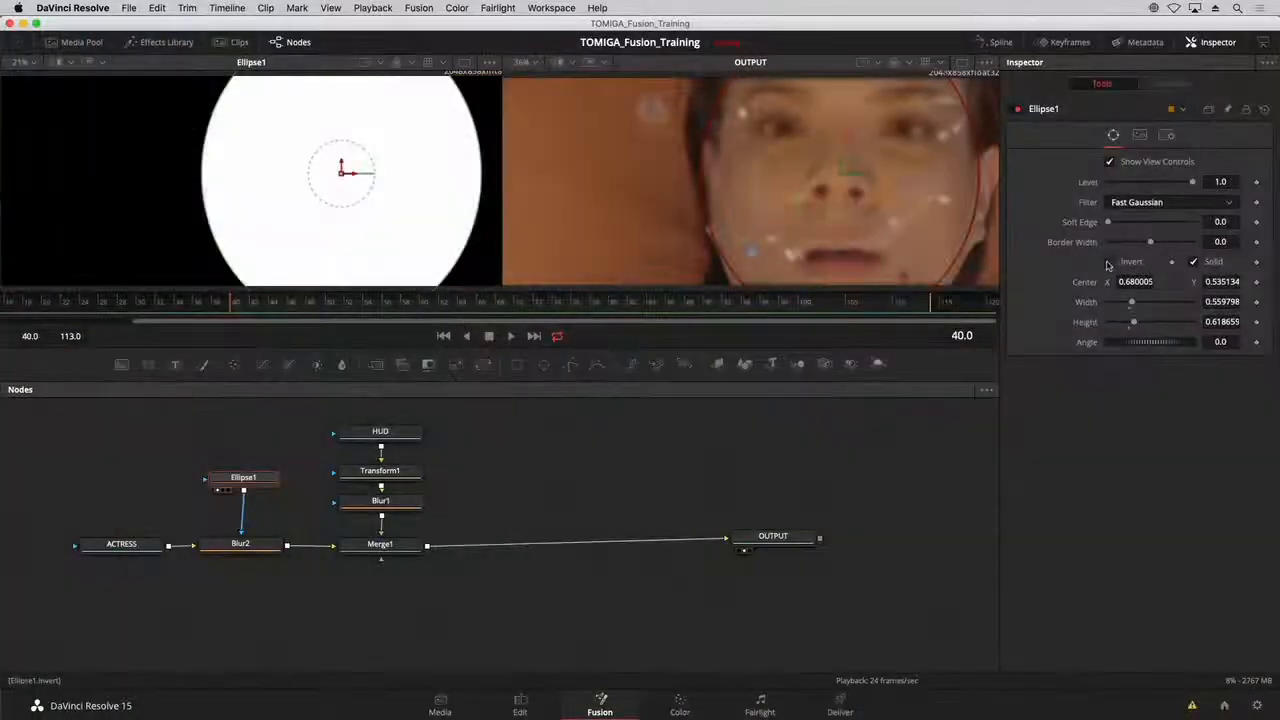
left_click(1109, 261)
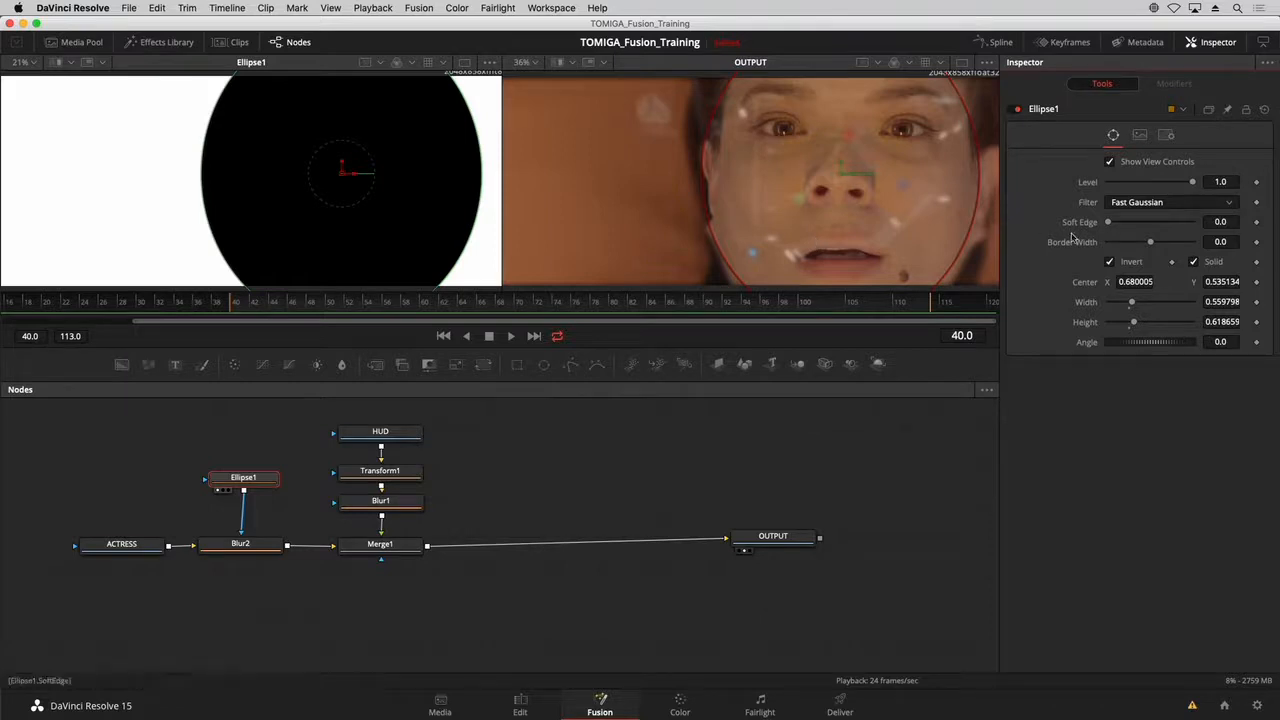
Soften the ellipse mask's border by setting its soft edge to about 0.0425.
left_click_drag(1109, 225, 1127, 229)
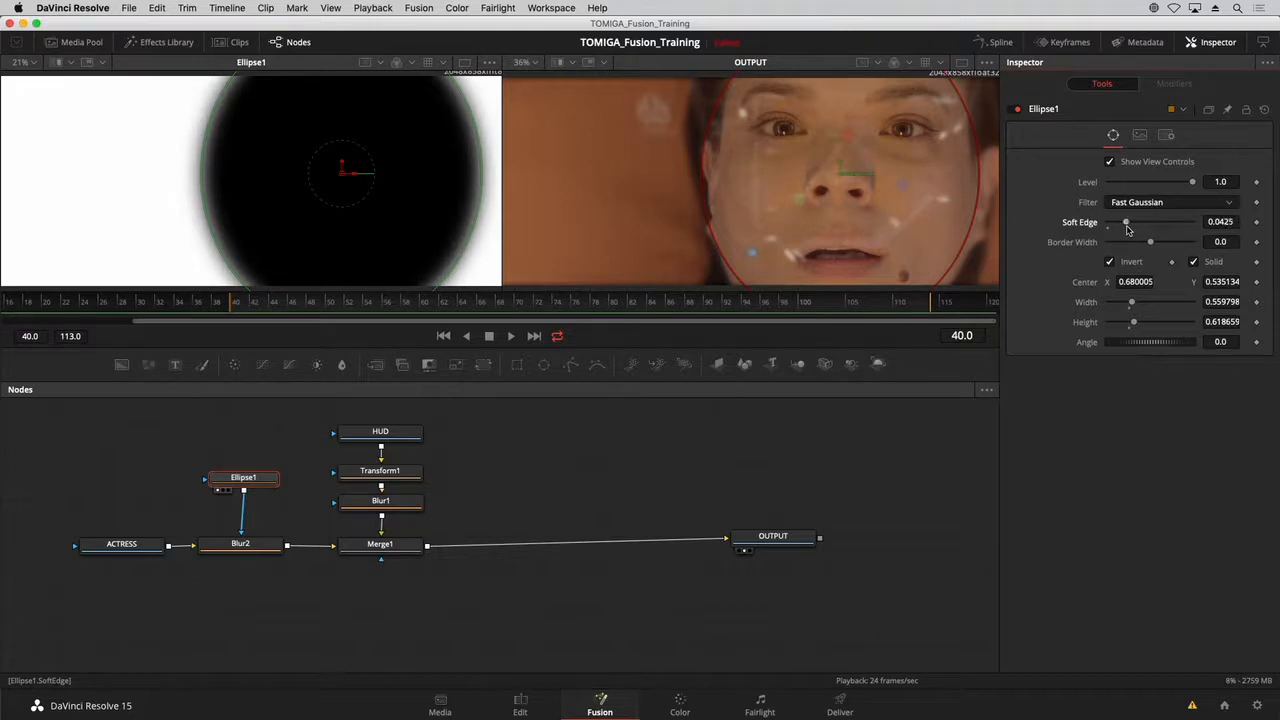
left_click(500, 474)
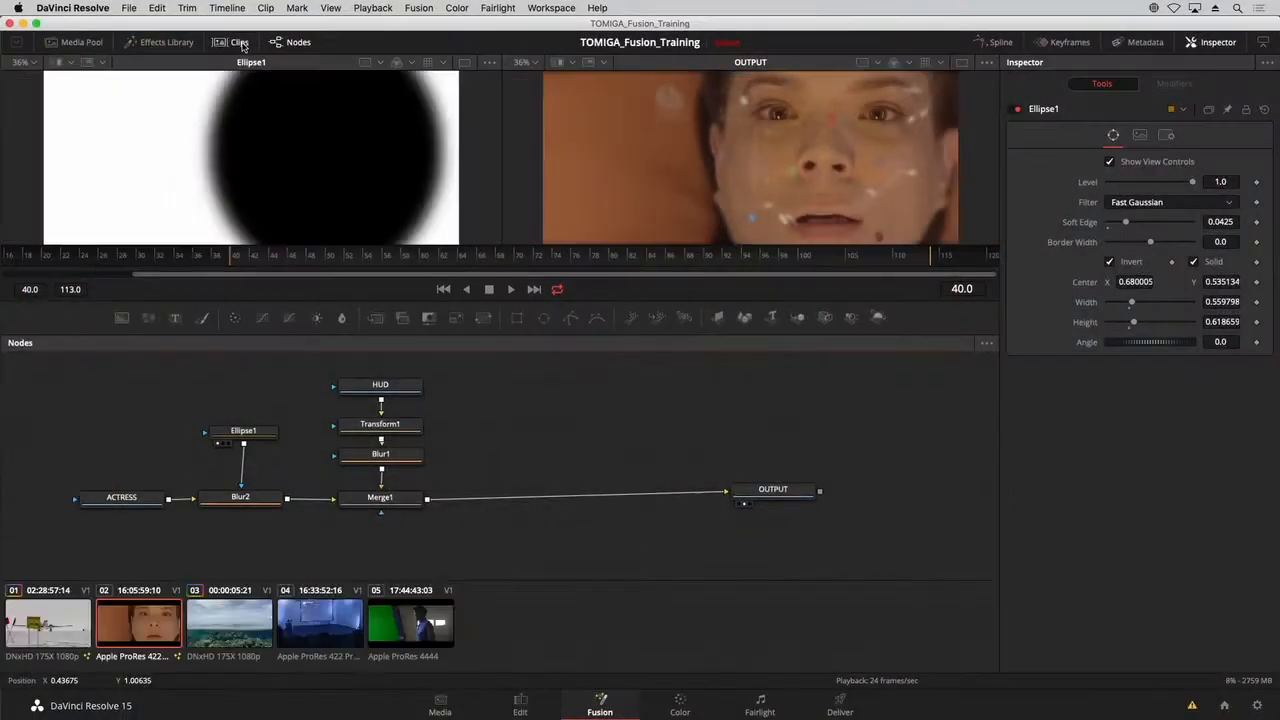
Switch to the composition of clip 03, the underwater reef shot, and play it back, stopping at frame 21.
left_click(229, 619)
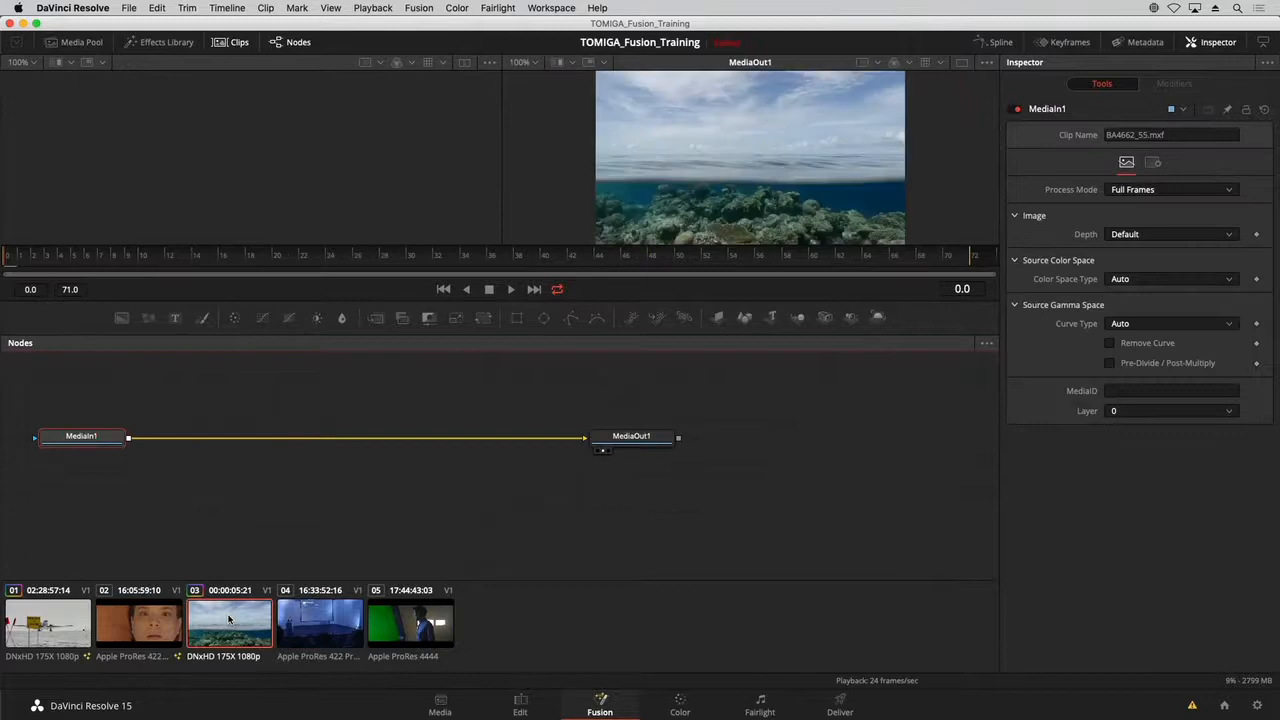
left_click(217, 43)
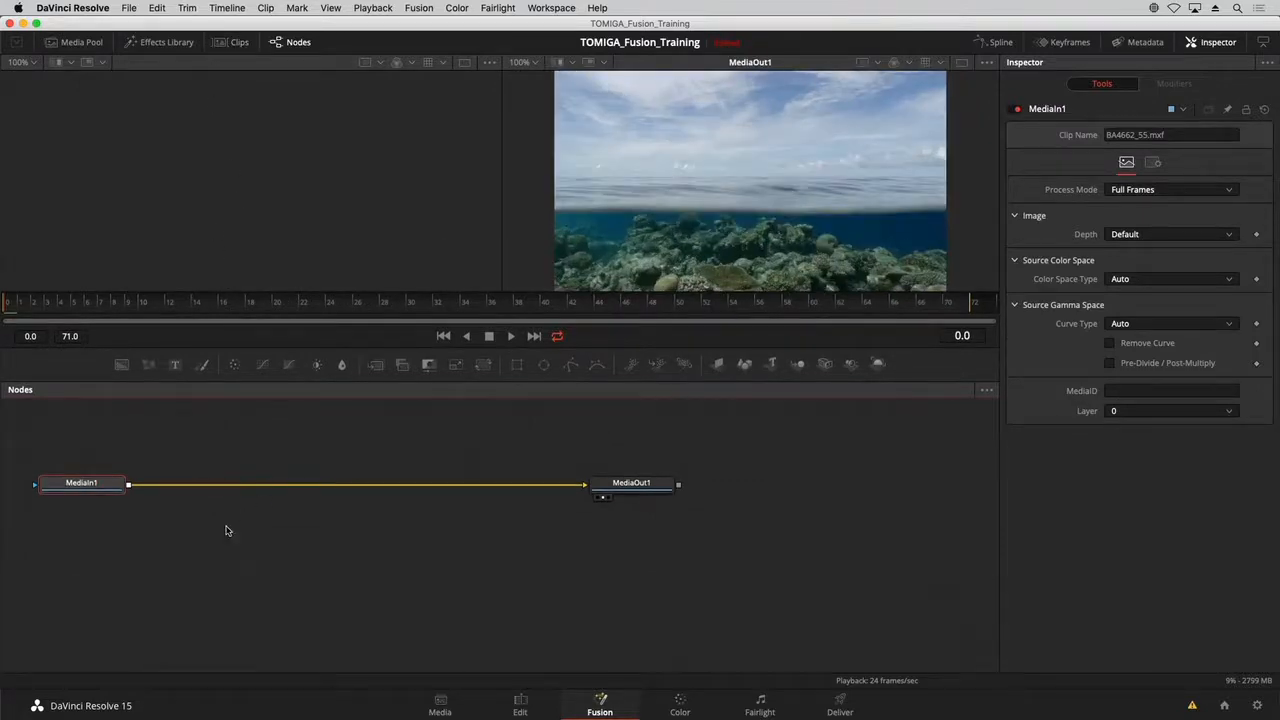
left_click_drag(208, 506, 348, 521)
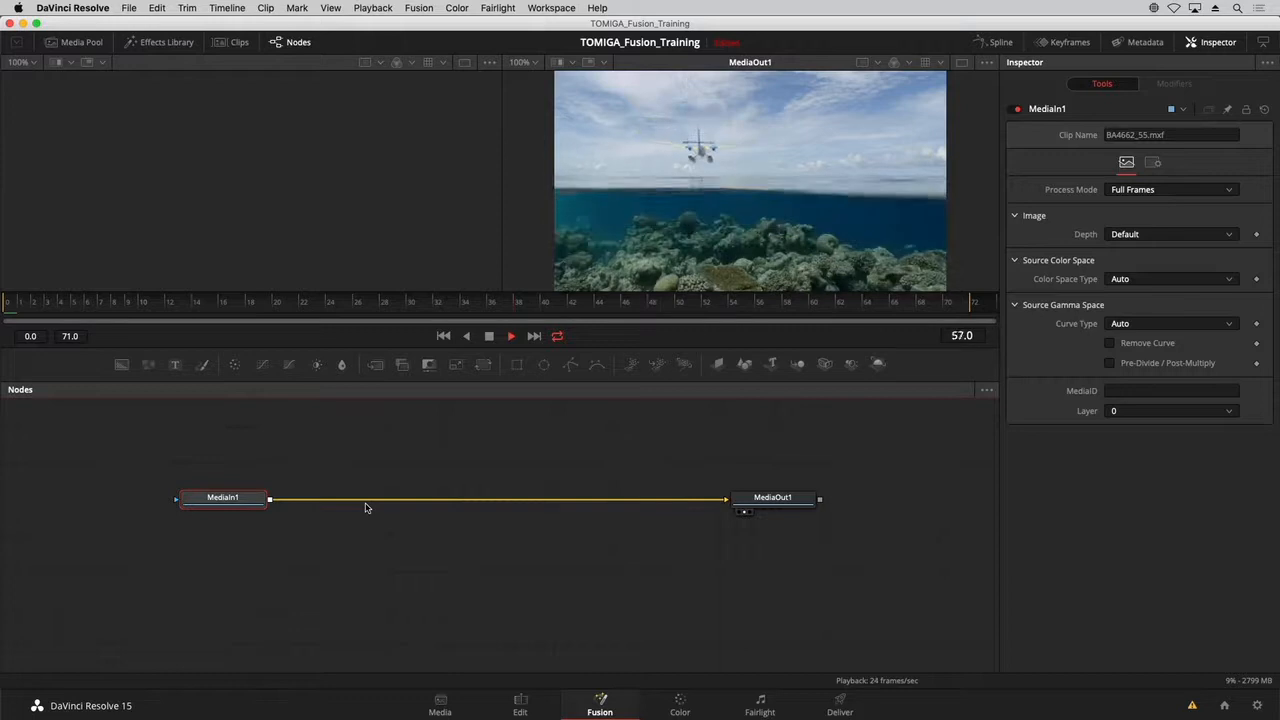
key("space")
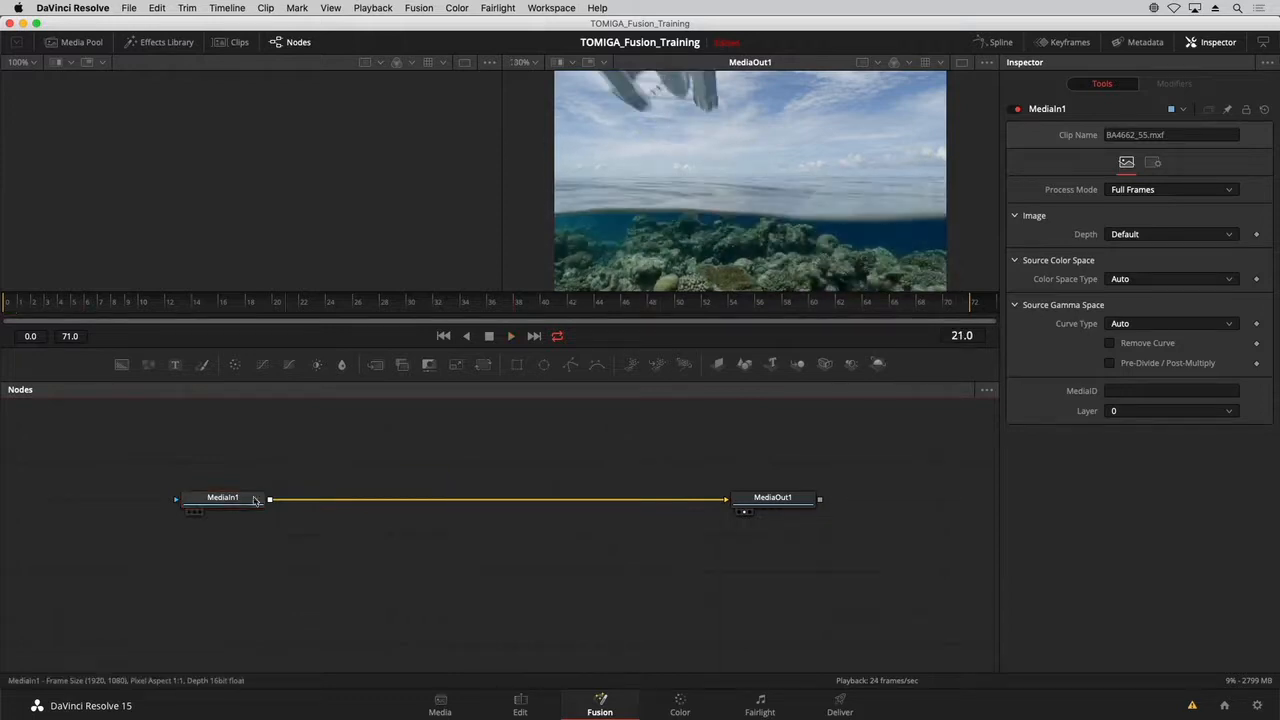
Merge a new Text node over MediaIn1, placing it above the Merge node and MediaIn1 level with the Merge node.
left_click_drag(237, 502, 171, 503)
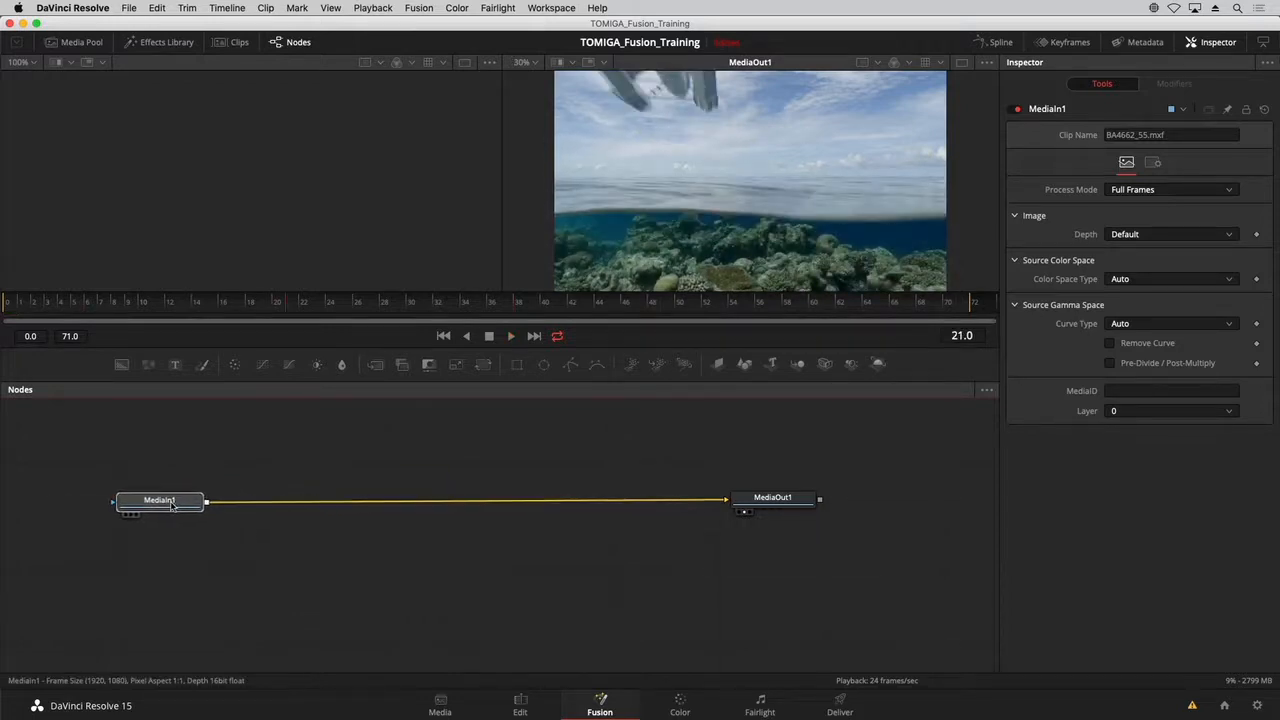
left_click(175, 366)
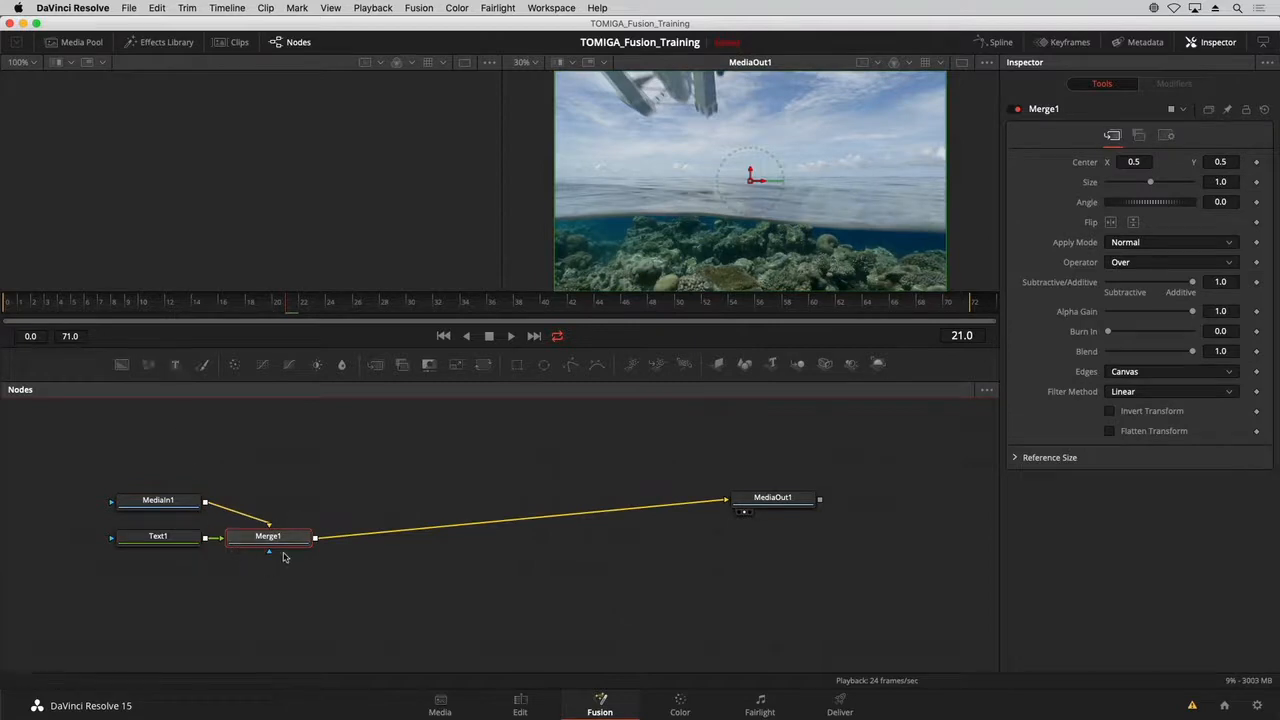
left_click_drag(284, 536, 298, 512)
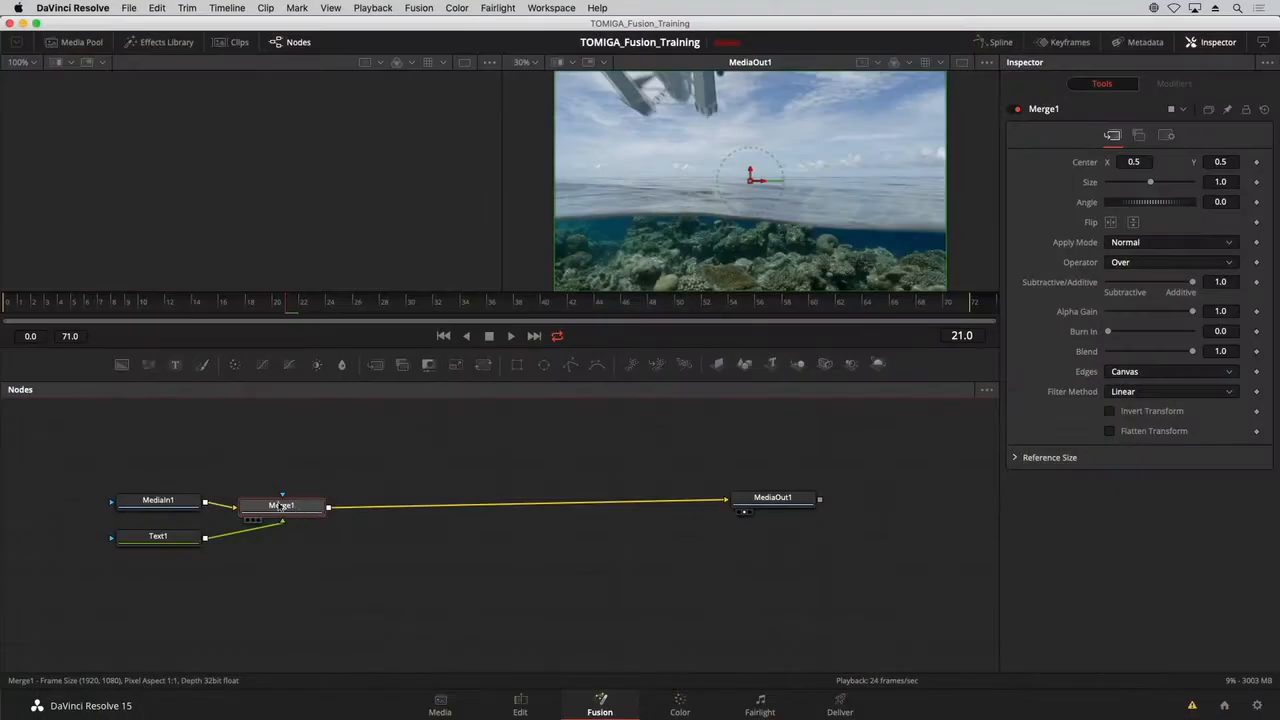
left_click_drag(186, 538, 309, 428)
left_click_drag(183, 503, 176, 513)
Look through Text1's layout, transform and shading settings, ending on its text settings.
left_click(297, 435)
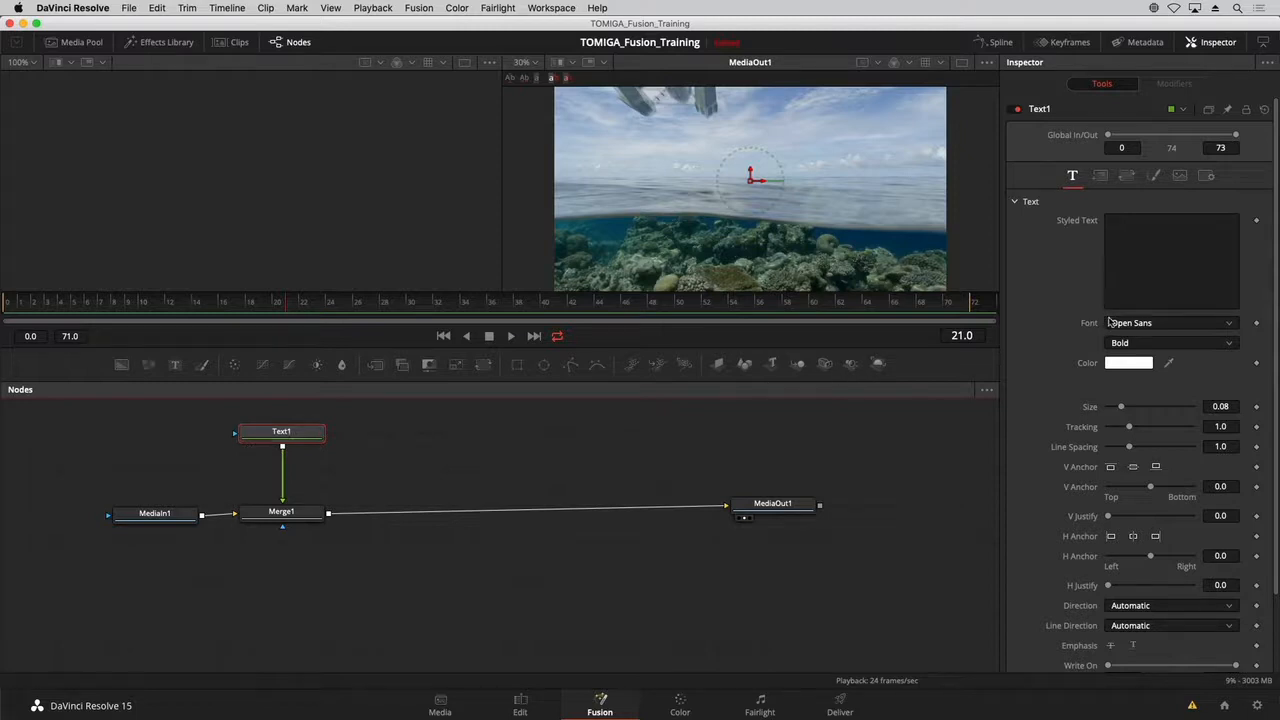
left_click(1100, 175)
left_click(1127, 176)
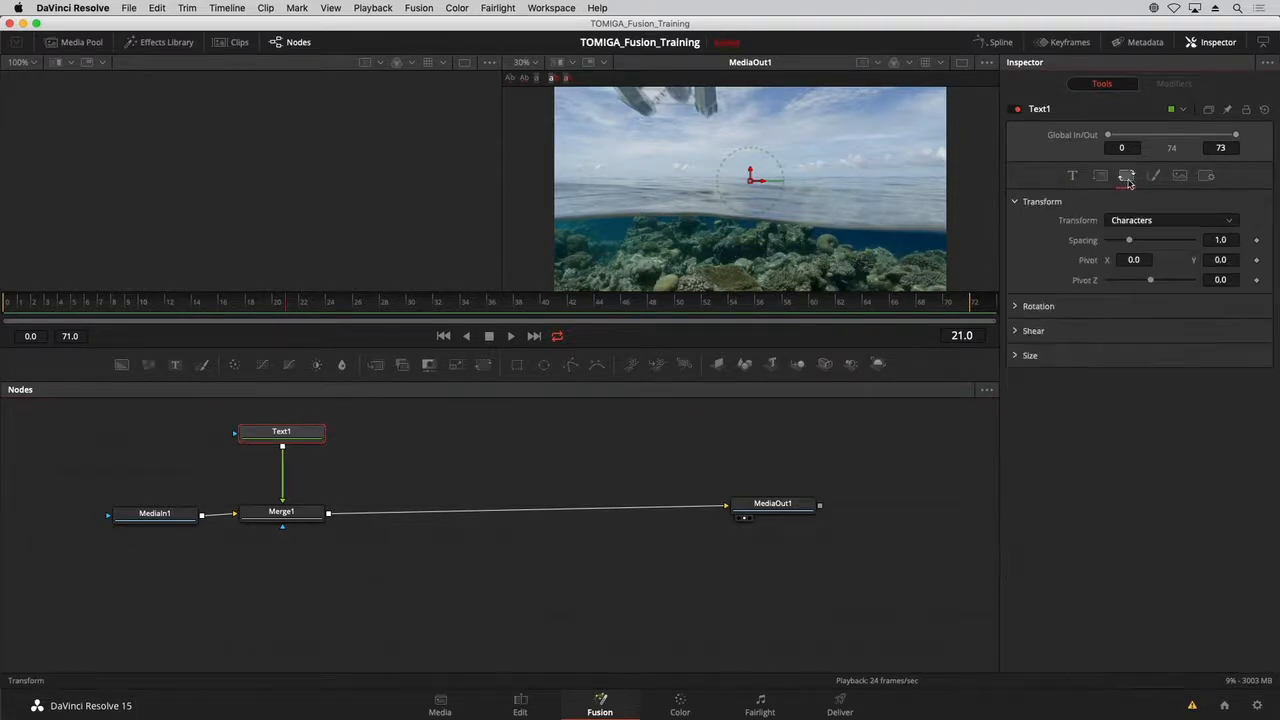
left_click(1153, 177)
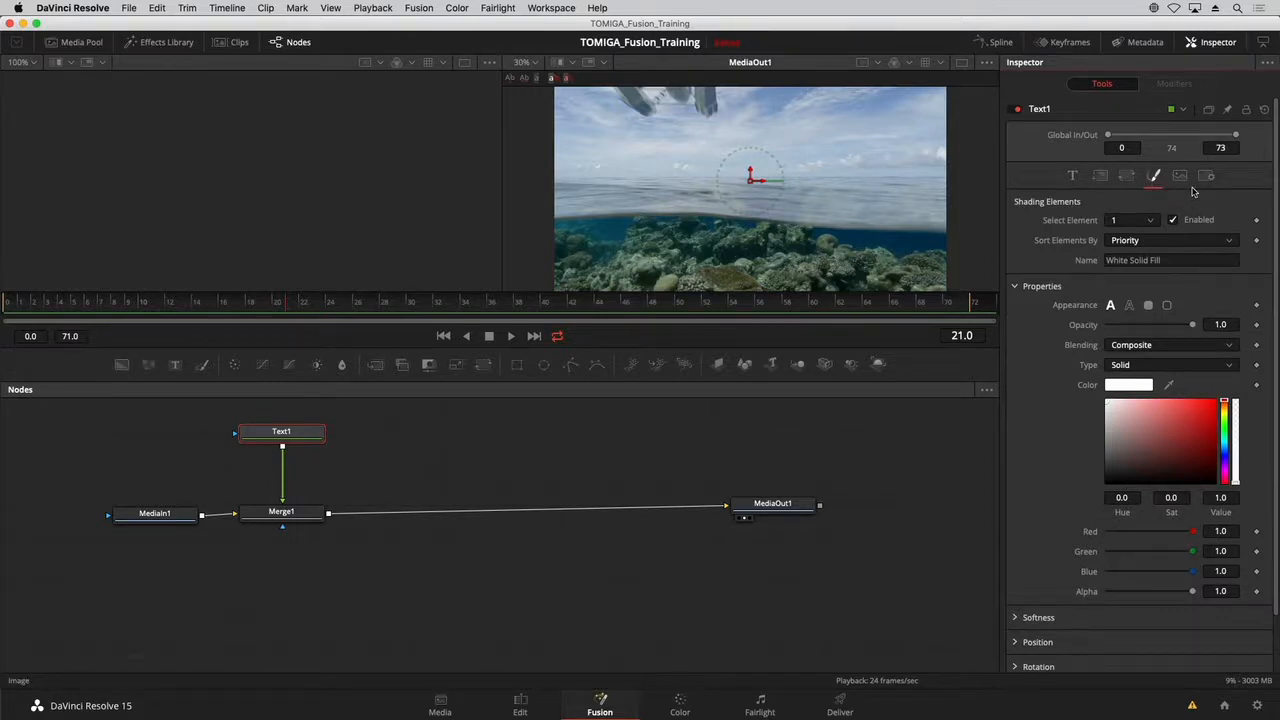
left_click(1127, 176)
left_click(1099, 177)
left_click(1073, 176)
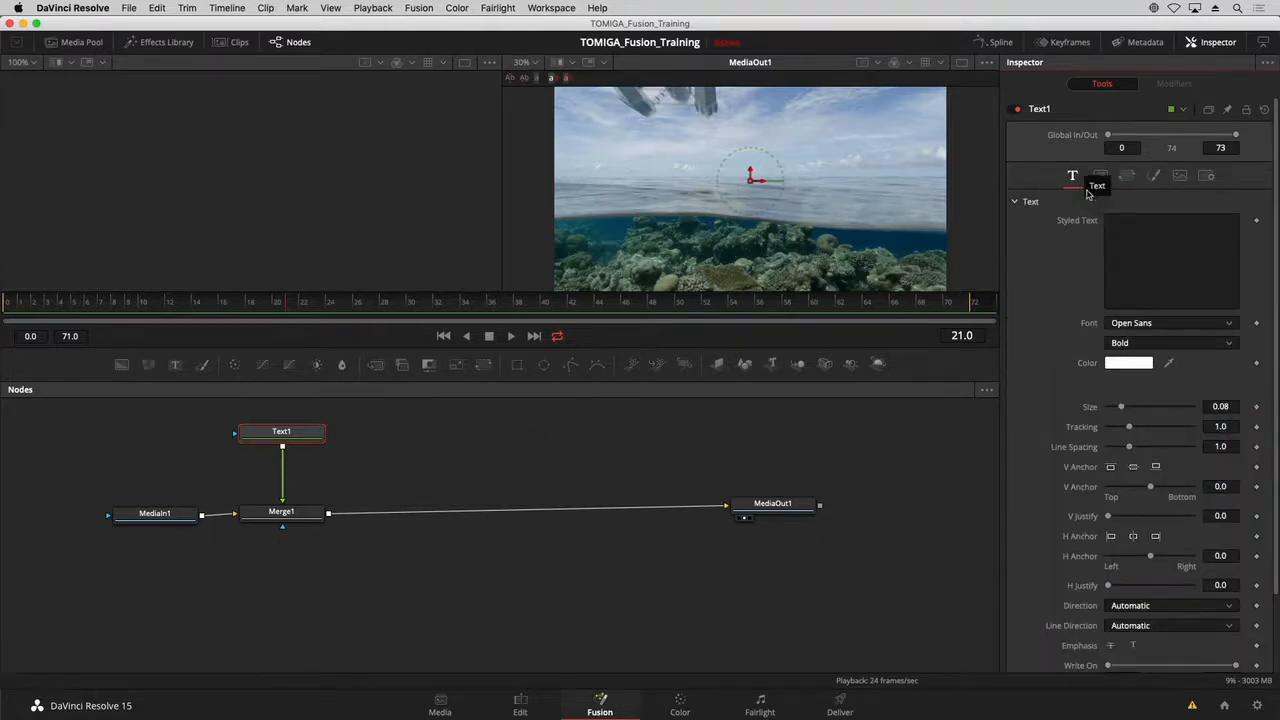
Enter LIVING IN THE AGE OF as the styled text of Text1.
left_click(1126, 224)
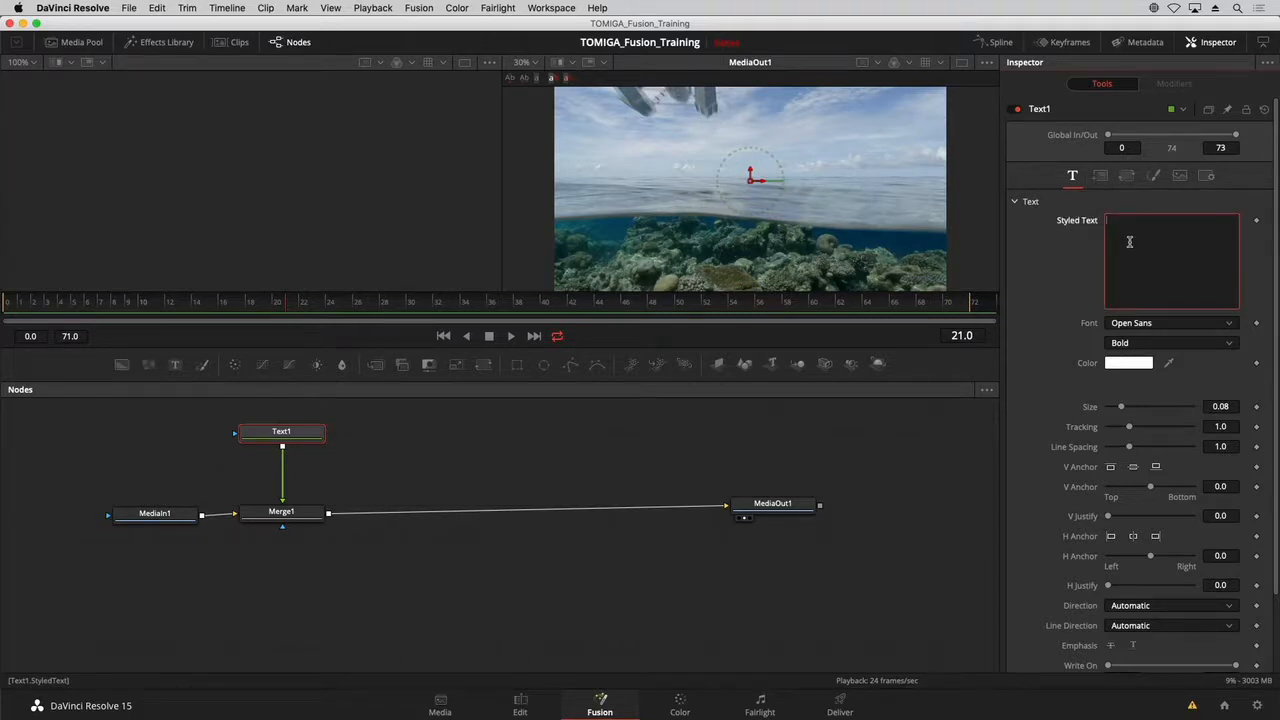
type("LIVING")
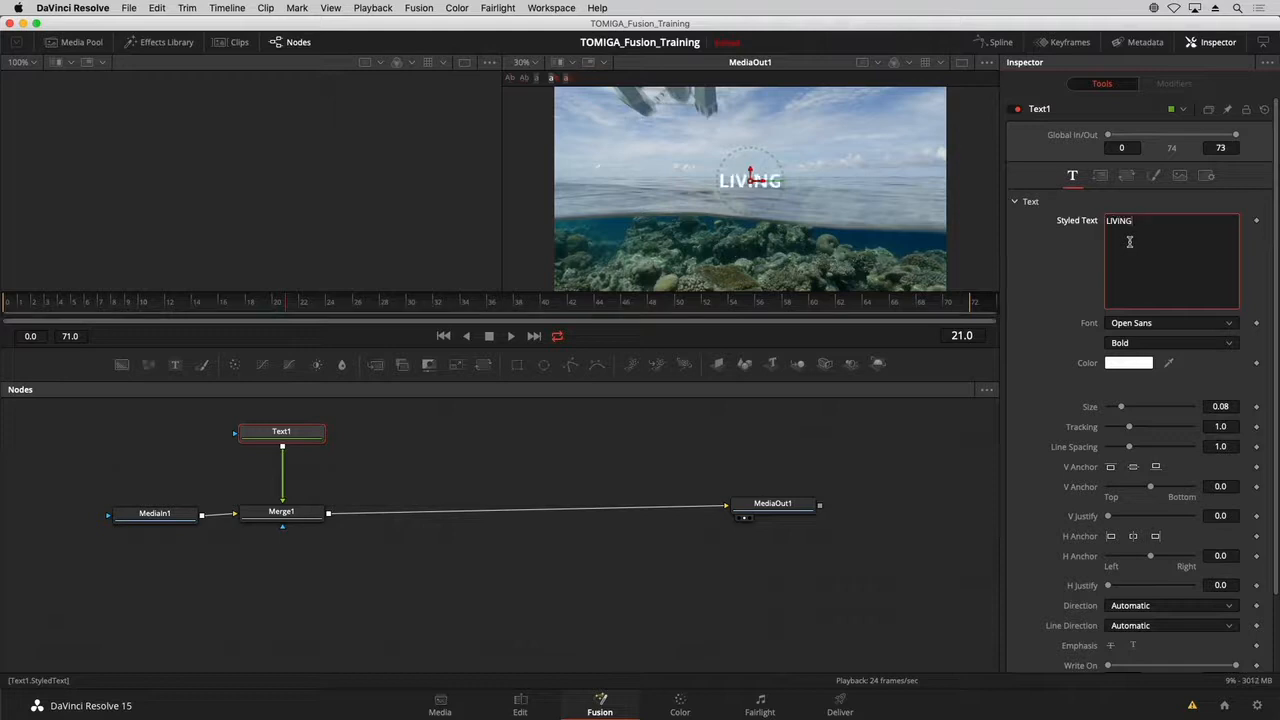
type(" IN THE A")
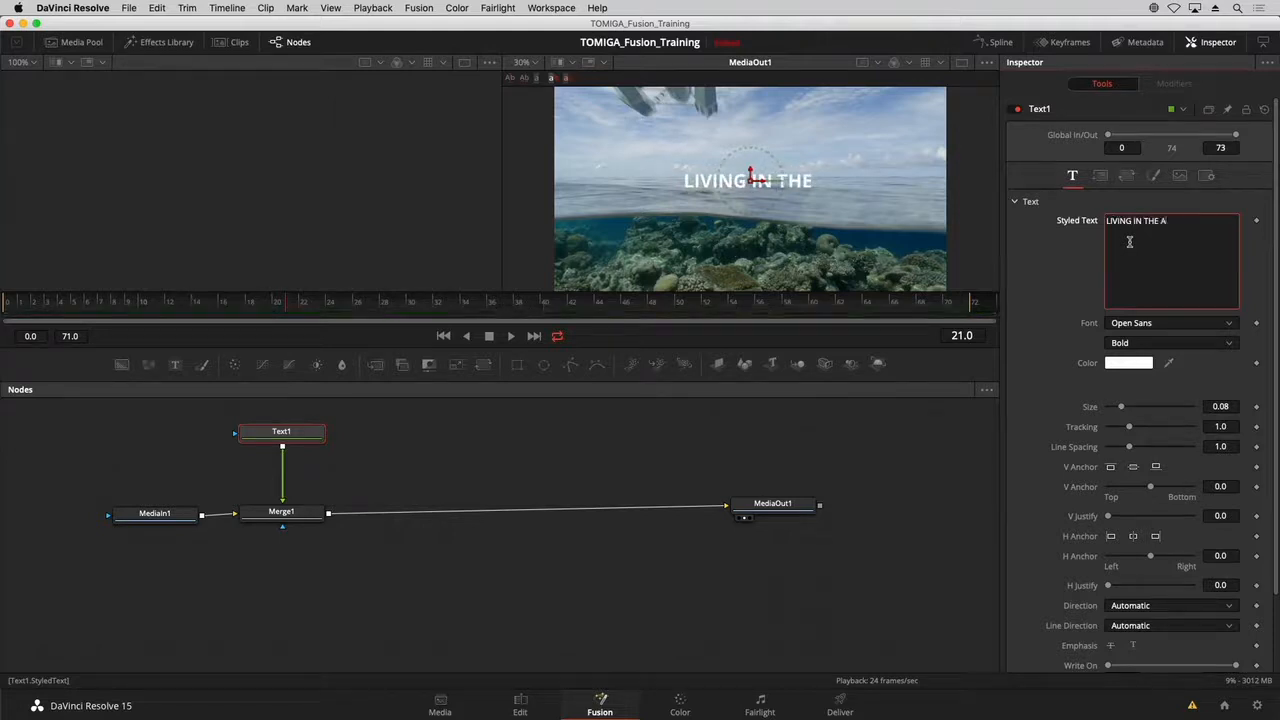
type("GE OF")
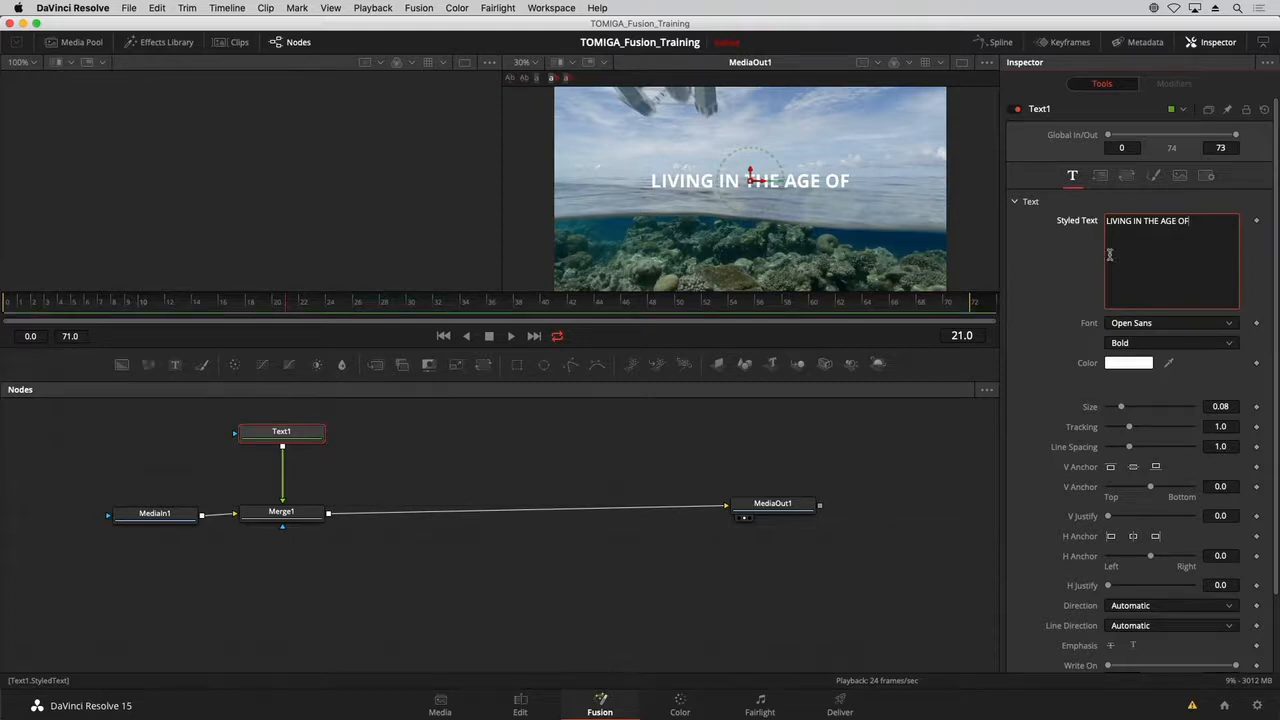
left_click(1061, 281)
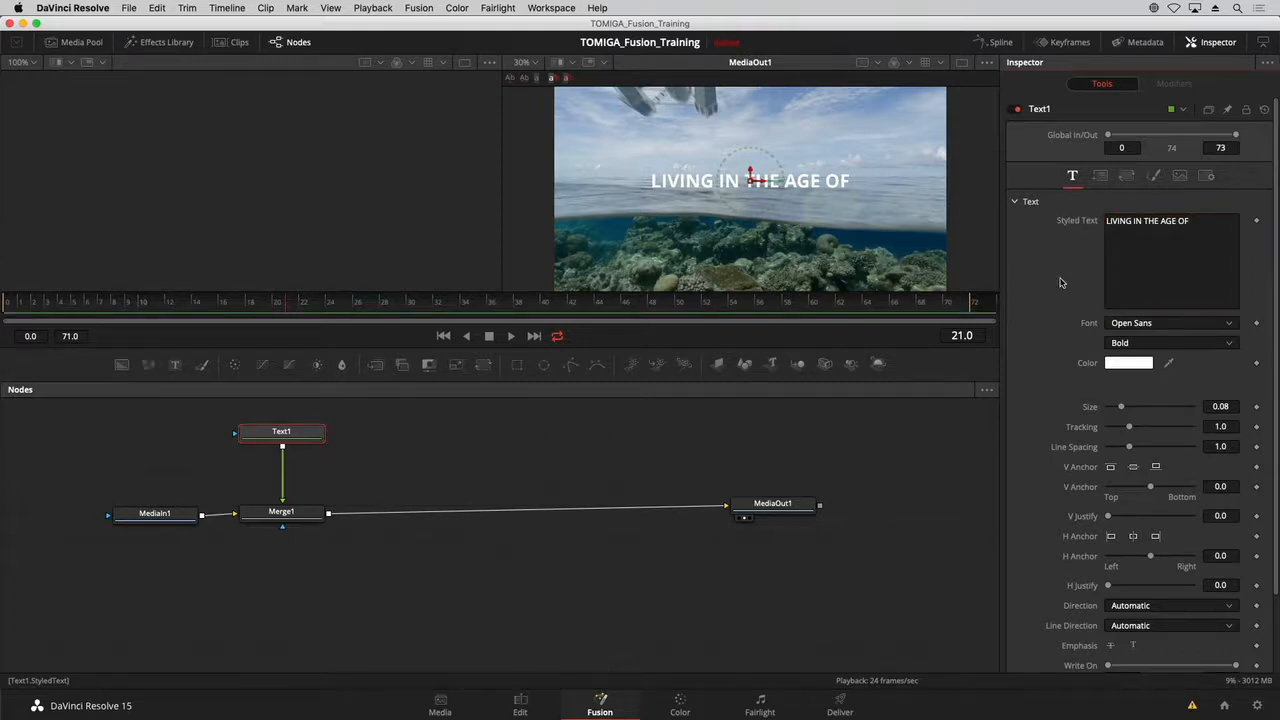
Set the LIVING IN THE AGE OF title to Arial Regular at a size of about 0.0713.
scroll(1053, 362, "down", 2)
scroll(1053, 366, "up", 2)
left_click(1145, 322)
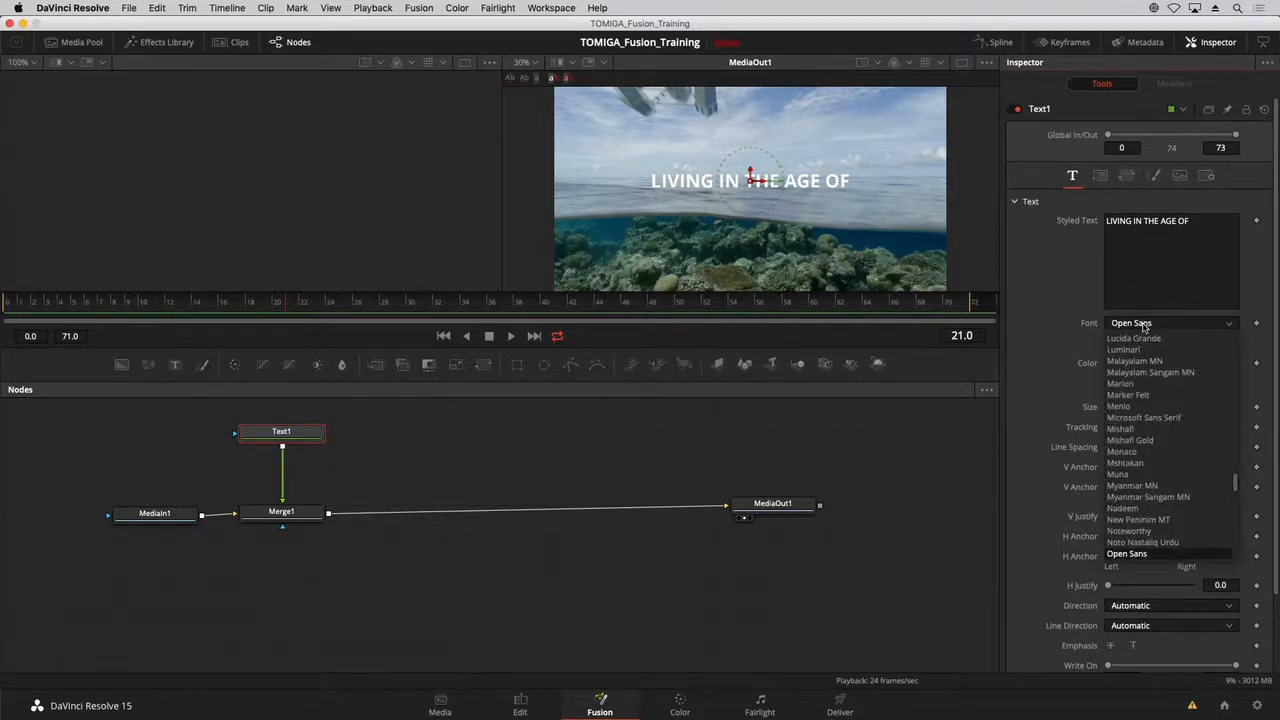
scroll(1140, 380, "up", 10)
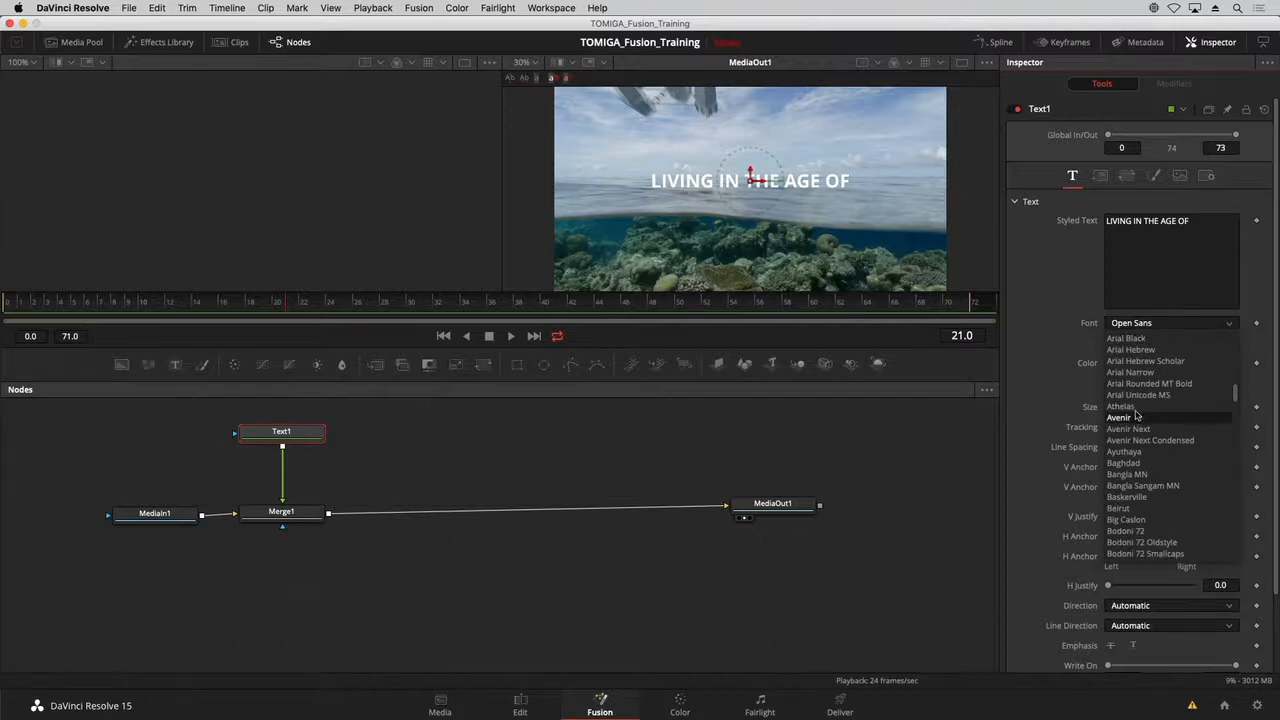
scroll(1137, 415, "up", 3)
left_click(1141, 436)
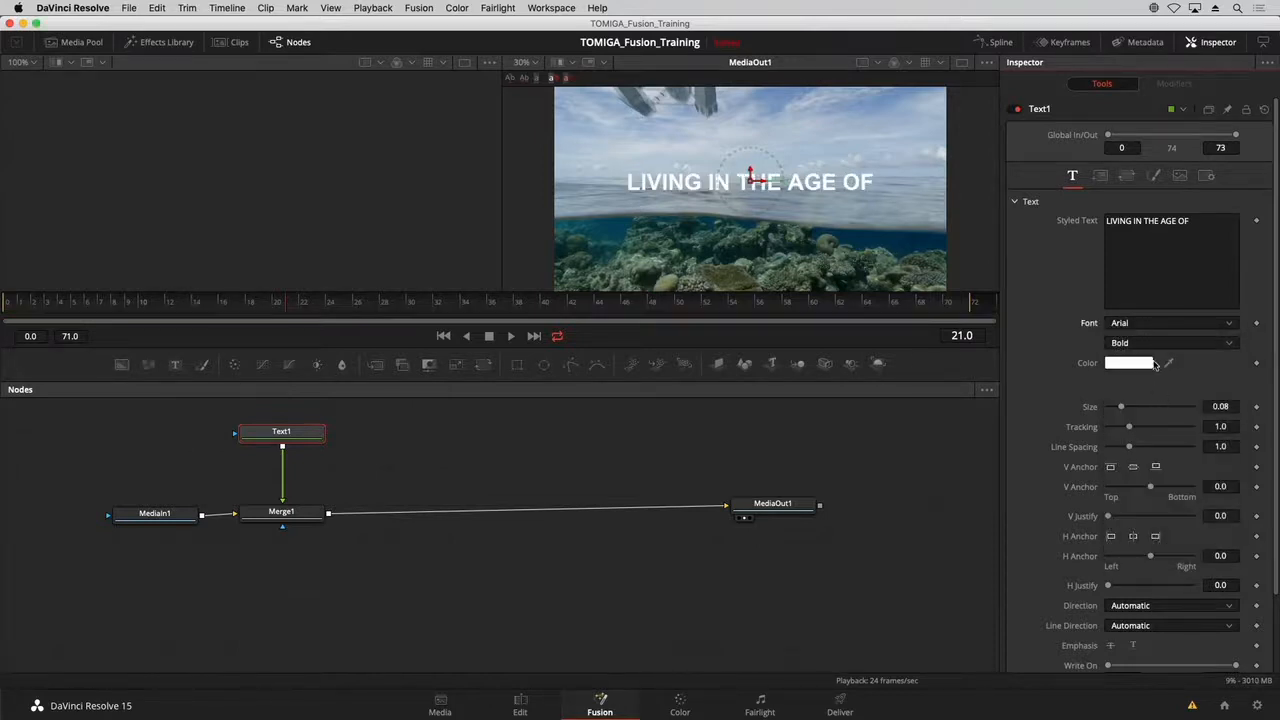
left_click(1155, 345)
left_click(1152, 397)
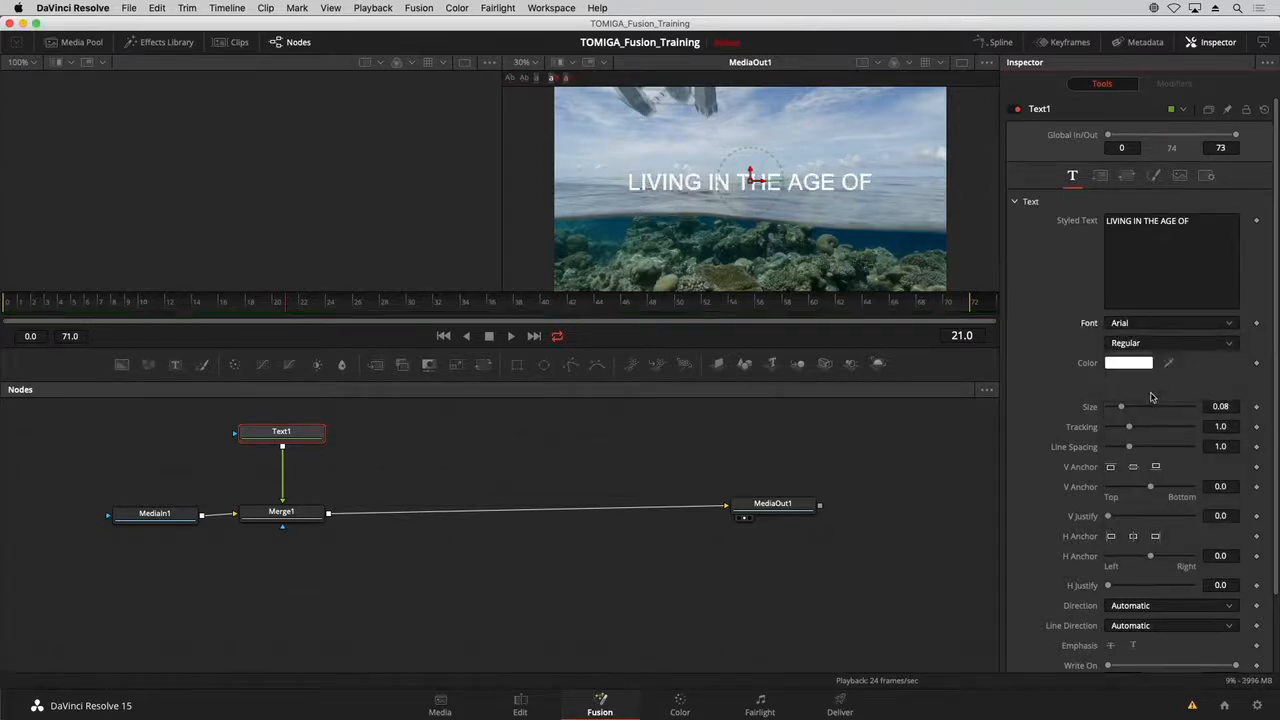
left_click_drag(1122, 406, 1120, 408)
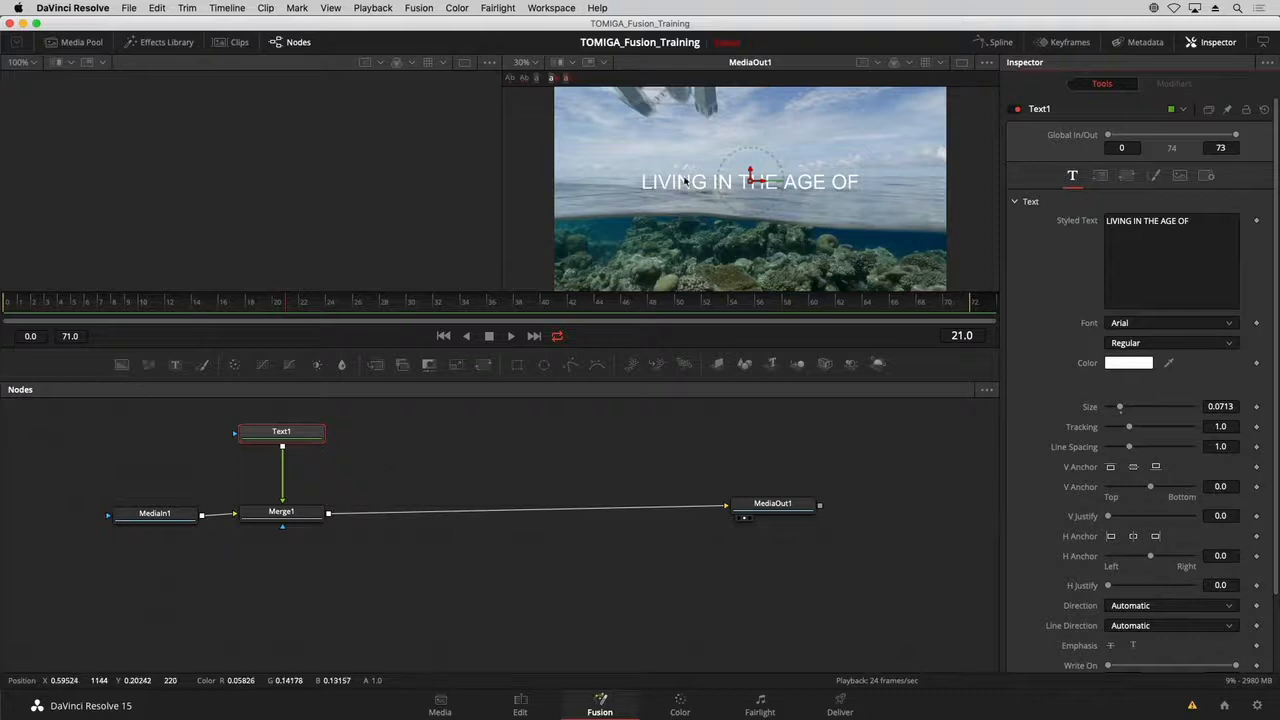
Move the title slightly above the frame's center, over the sky, and enlarge the viewer area.
left_click_drag(752, 183, 752, 168)
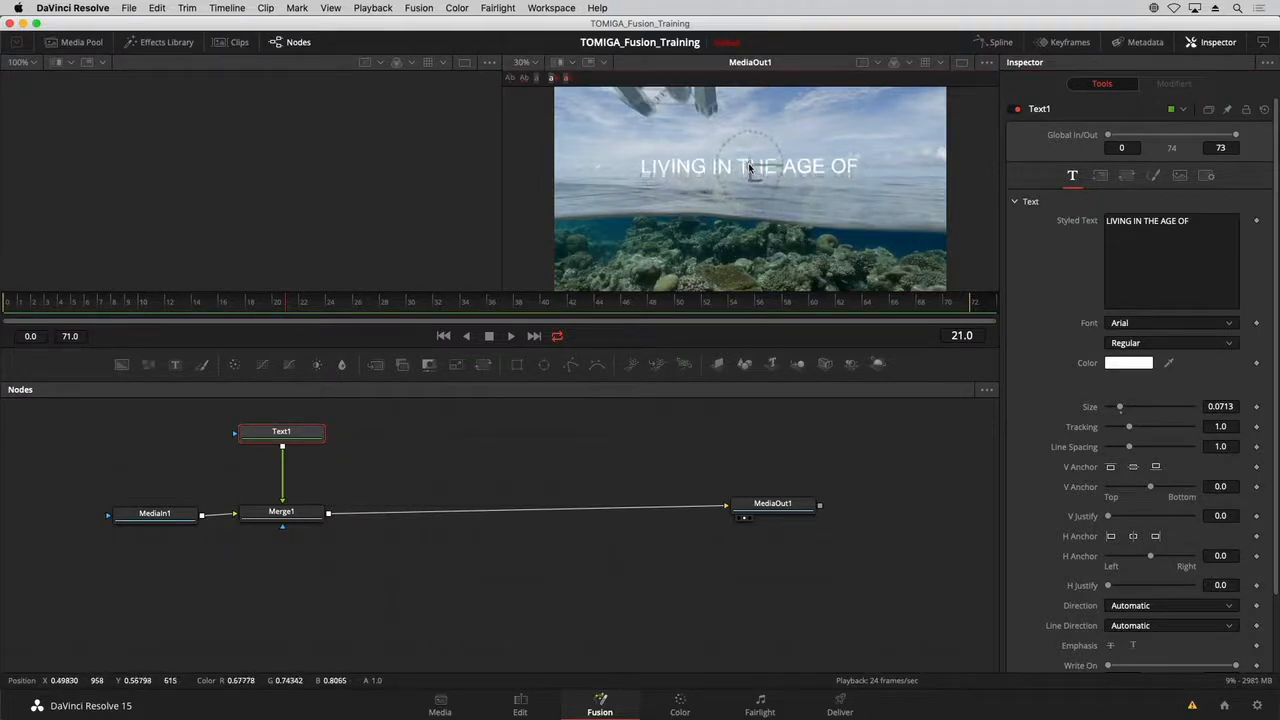
left_click_drag(787, 345, 787, 414)
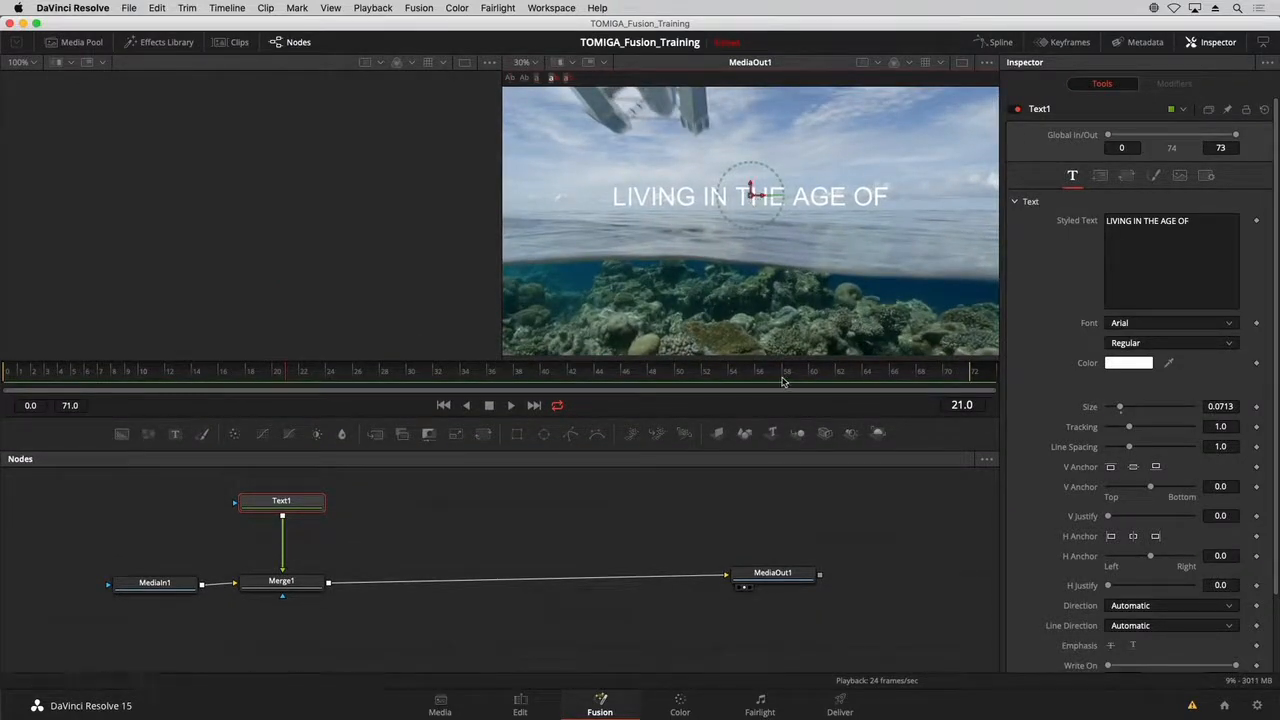
mouse_move(808, 420)
left_mouse_down()
mouse_move(805, 455)
mouse_move(792, 352)
mouse_move(789, 420)
left_mouse_up()
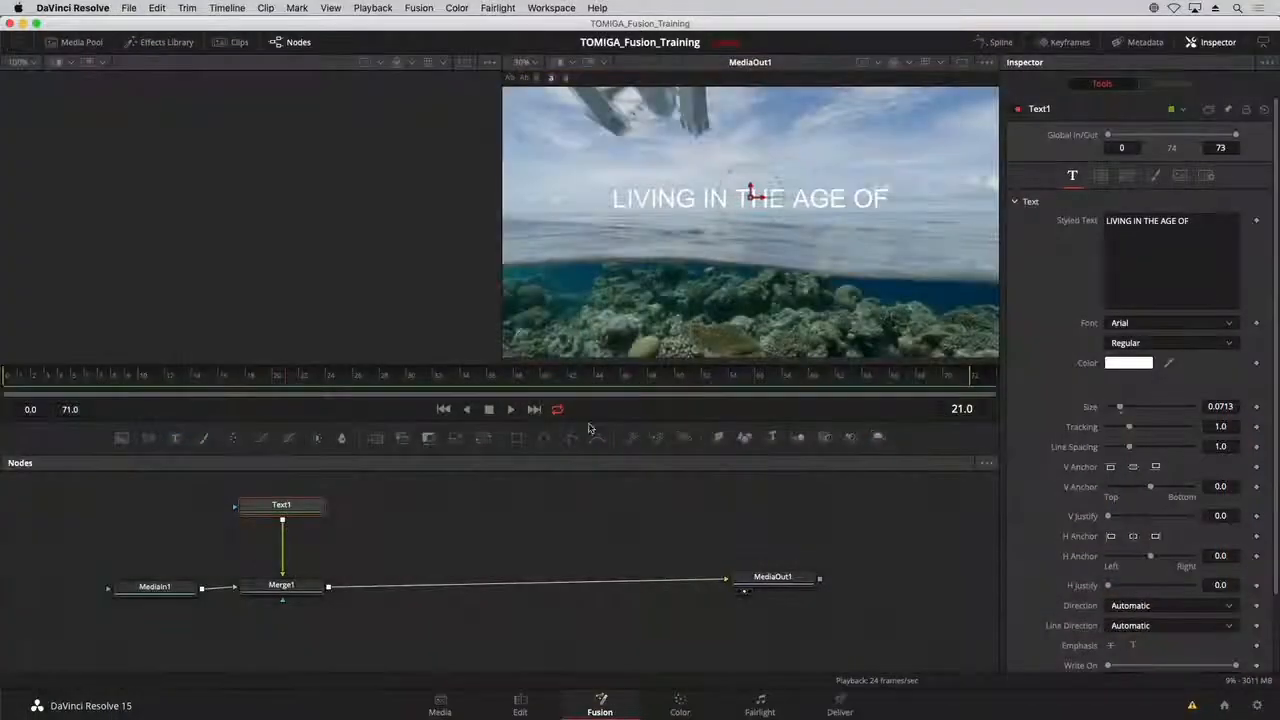
Merge a second Text node after Merge1, aligning its Merge node with the main row and placing the text below it.
left_click(305, 586)
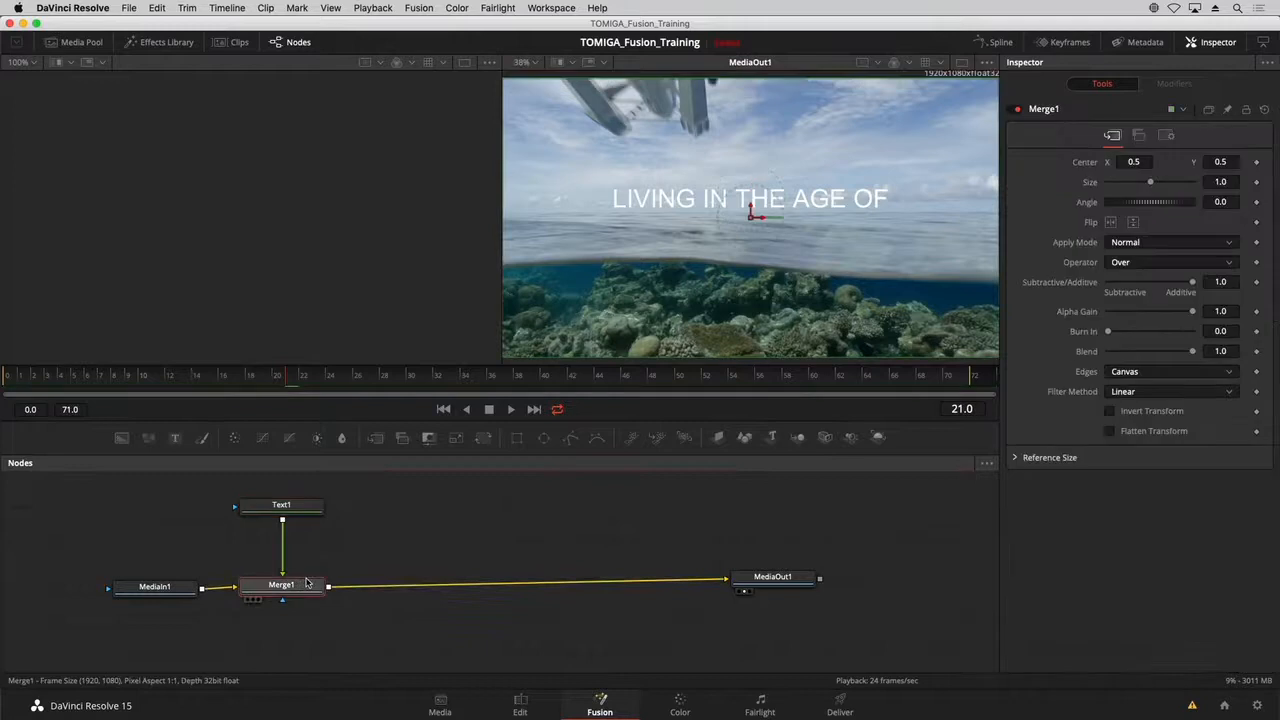
left_click(175, 441)
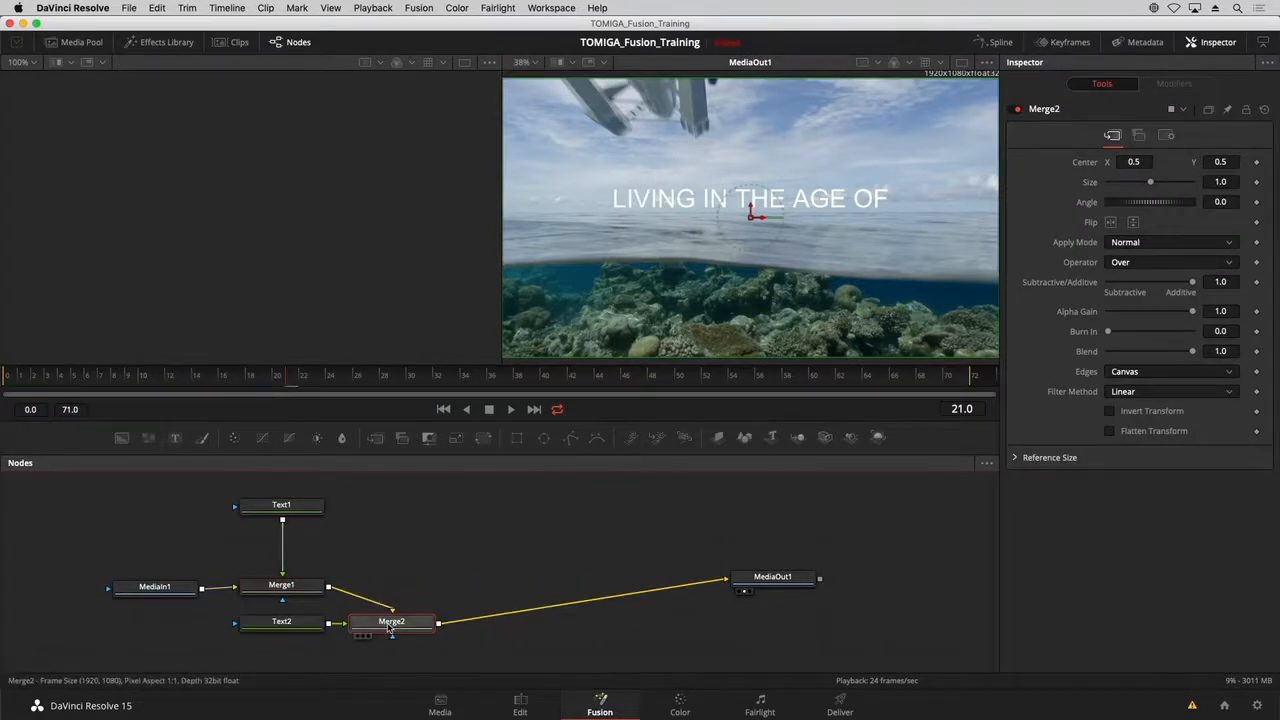
left_click_drag(395, 622, 417, 593)
left_click_drag(295, 627, 423, 622)
left_click_drag(423, 562, 420, 554)
left_click(437, 551)
scroll(472, 571, "down", 1)
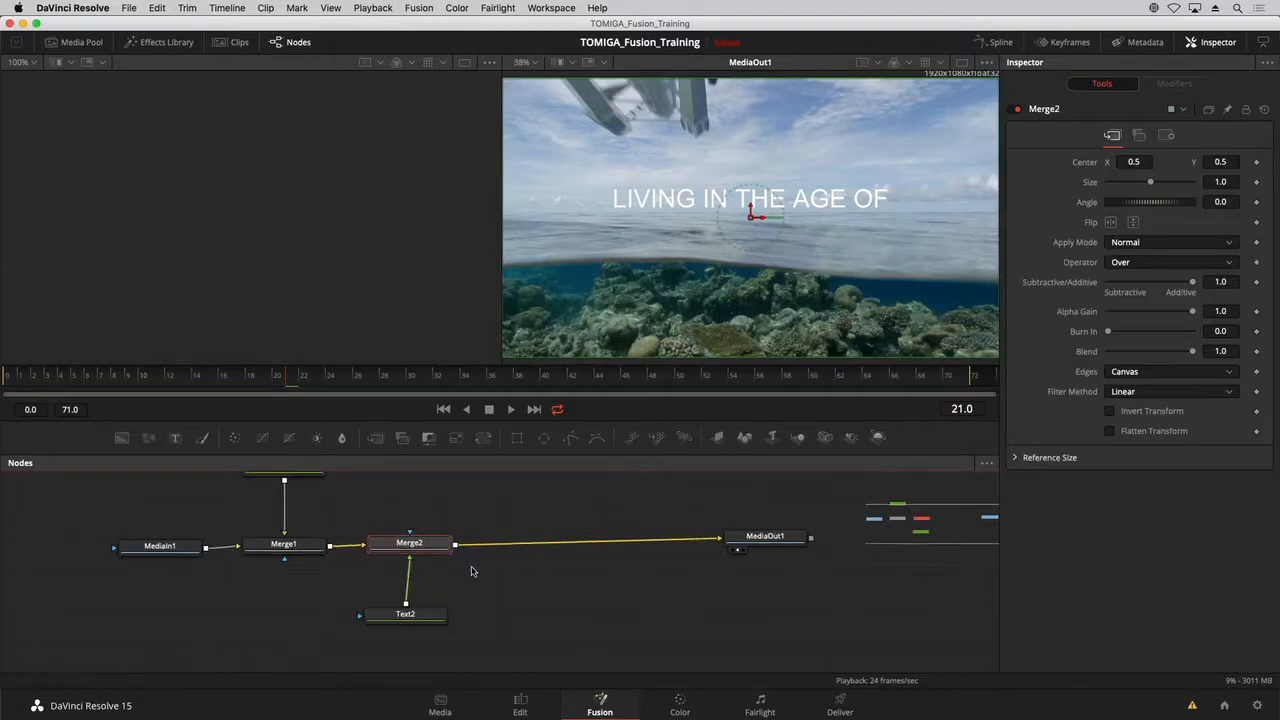
Enter AVIATION as the styled text of Text2.
left_click(433, 617)
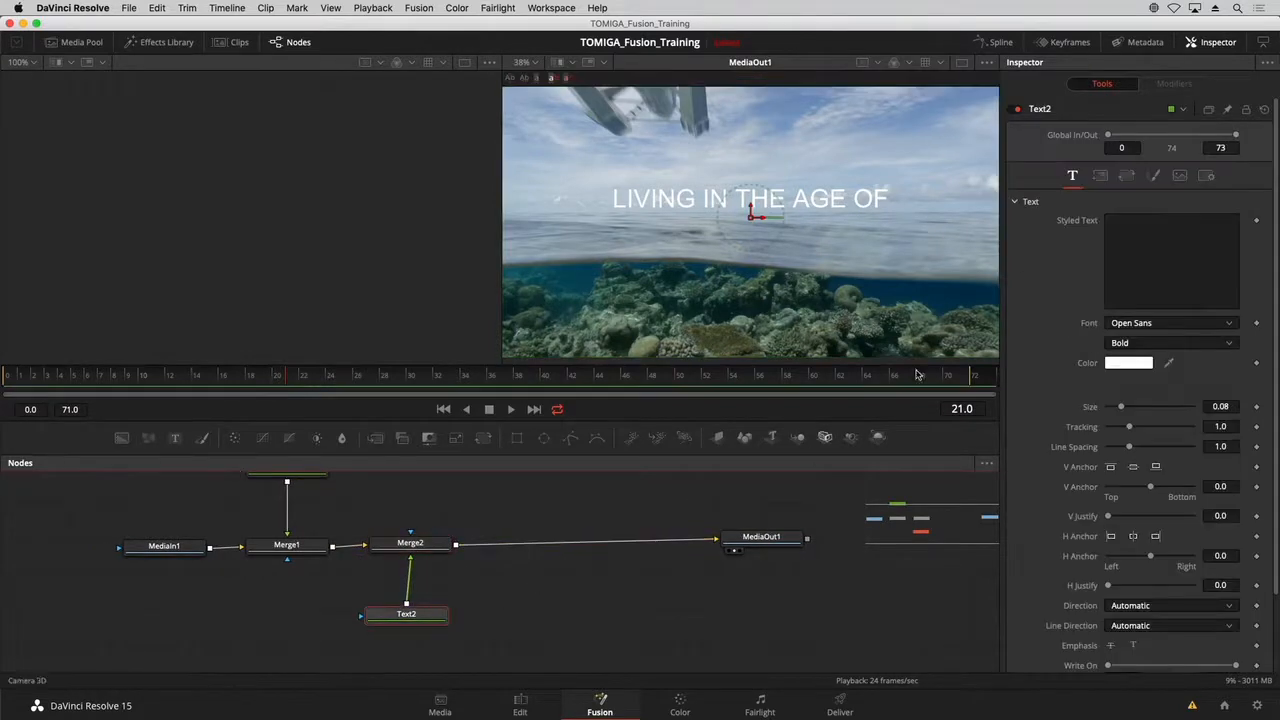
left_click(1135, 234)
type("AVIATION")
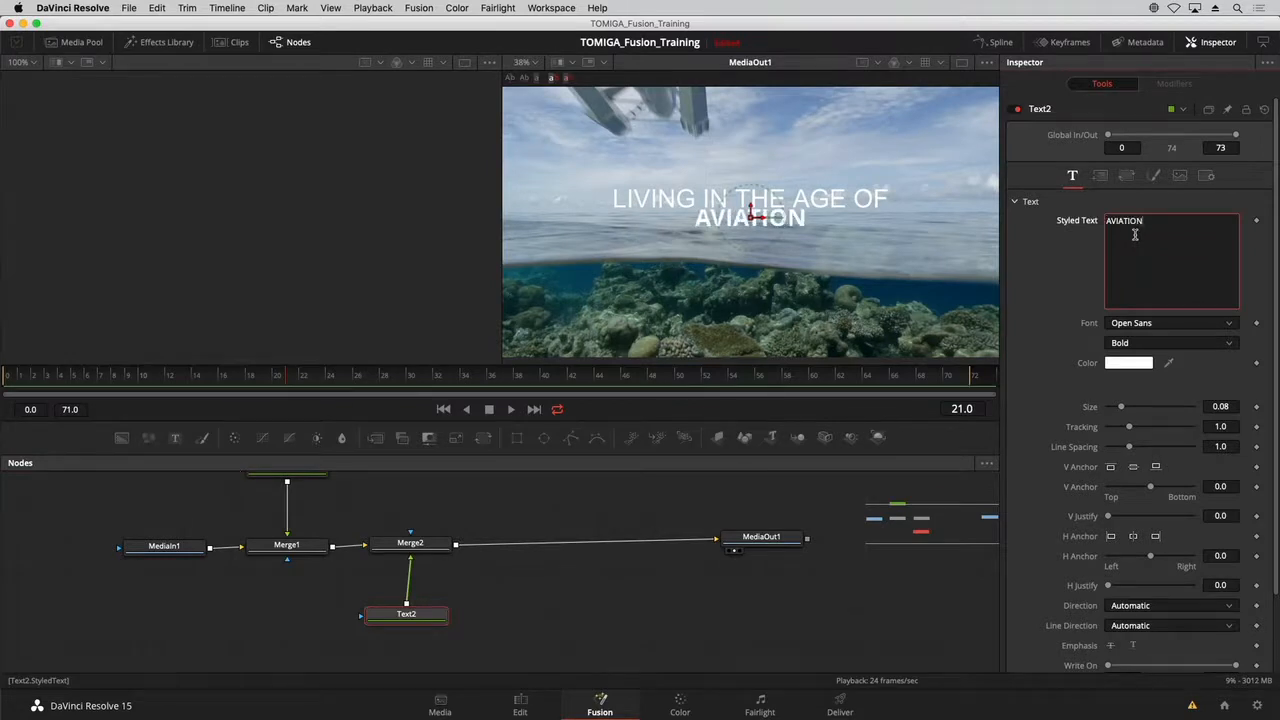
Set the AVIATION text's font to Arial Black and its size to about 0.1575.
left_click(1172, 326)
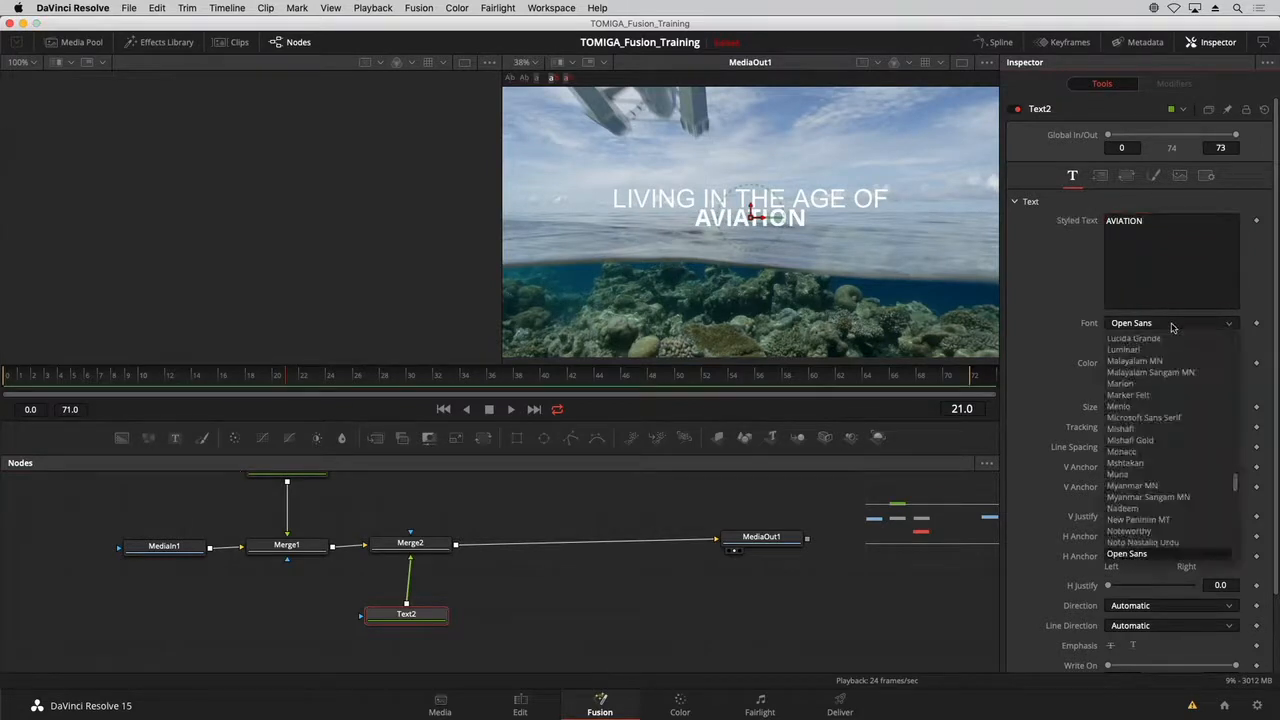
scroll(1172, 330, "up", 10)
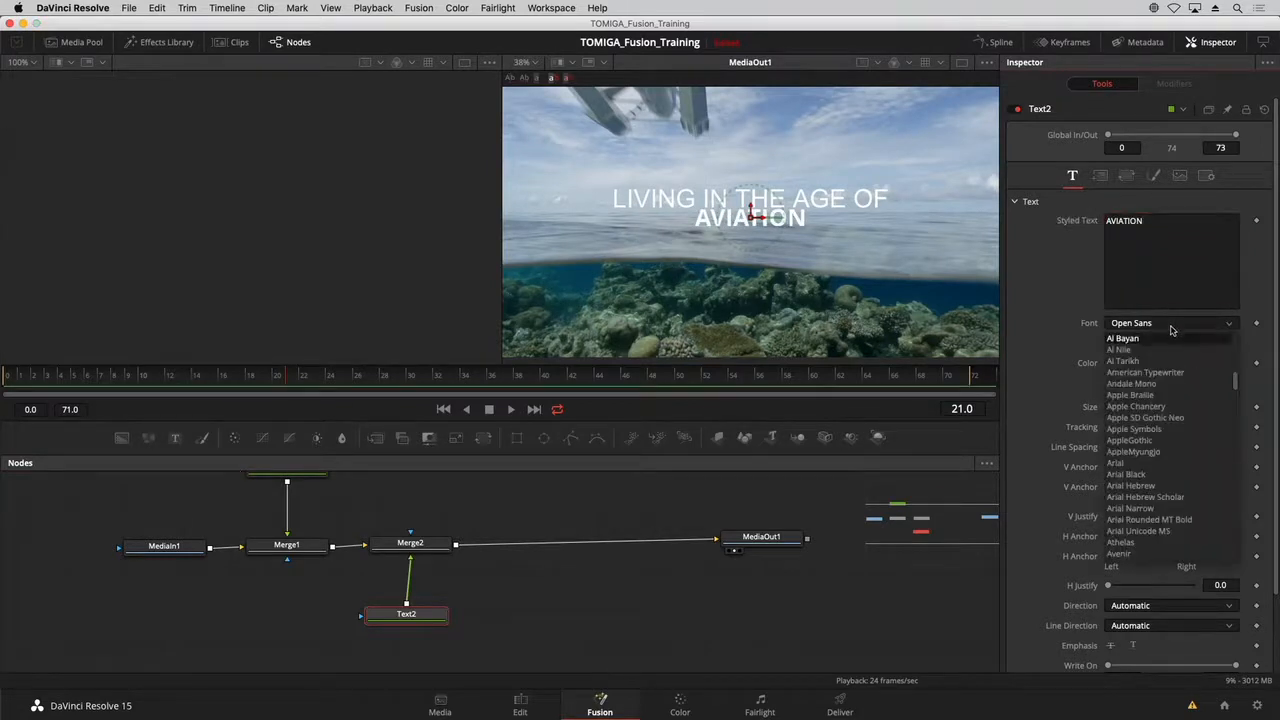
left_click(1154, 477)
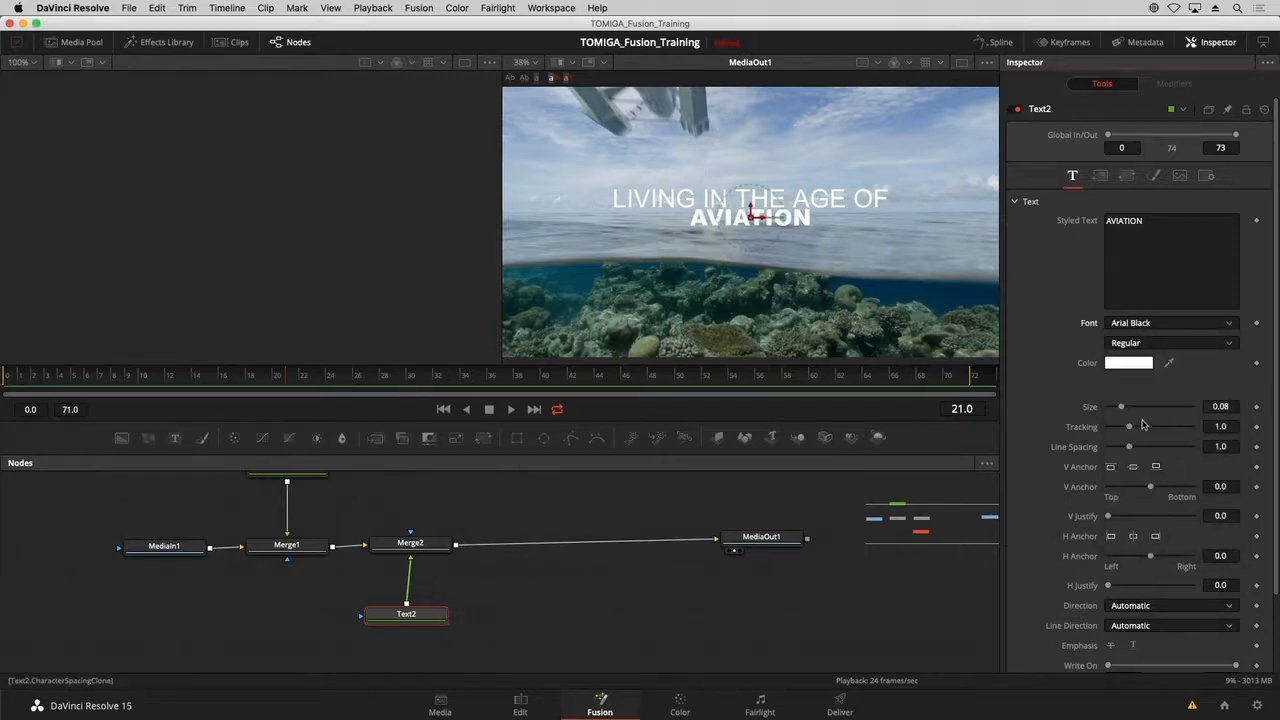
left_click_drag(1121, 407, 1136, 411)
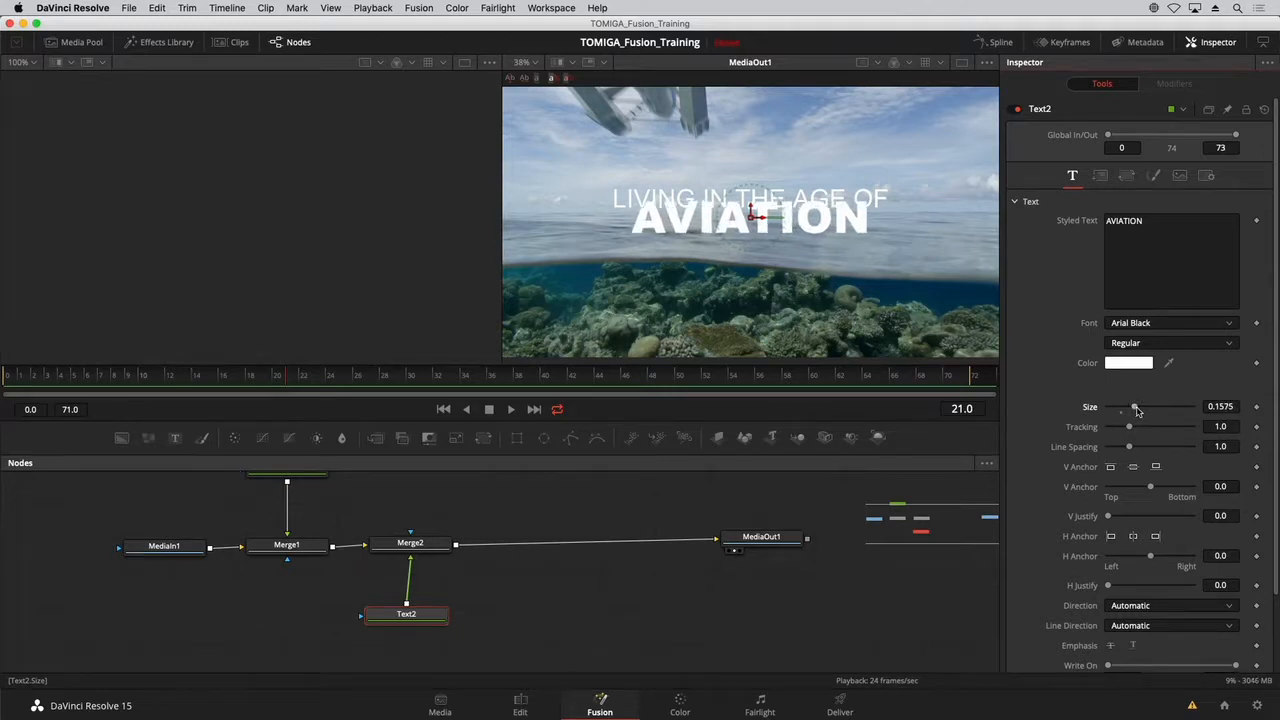
Move the AVIATION text down just beneath the first title line and widen its tracking to about 1.112.
left_click_drag(751, 211, 750, 219)
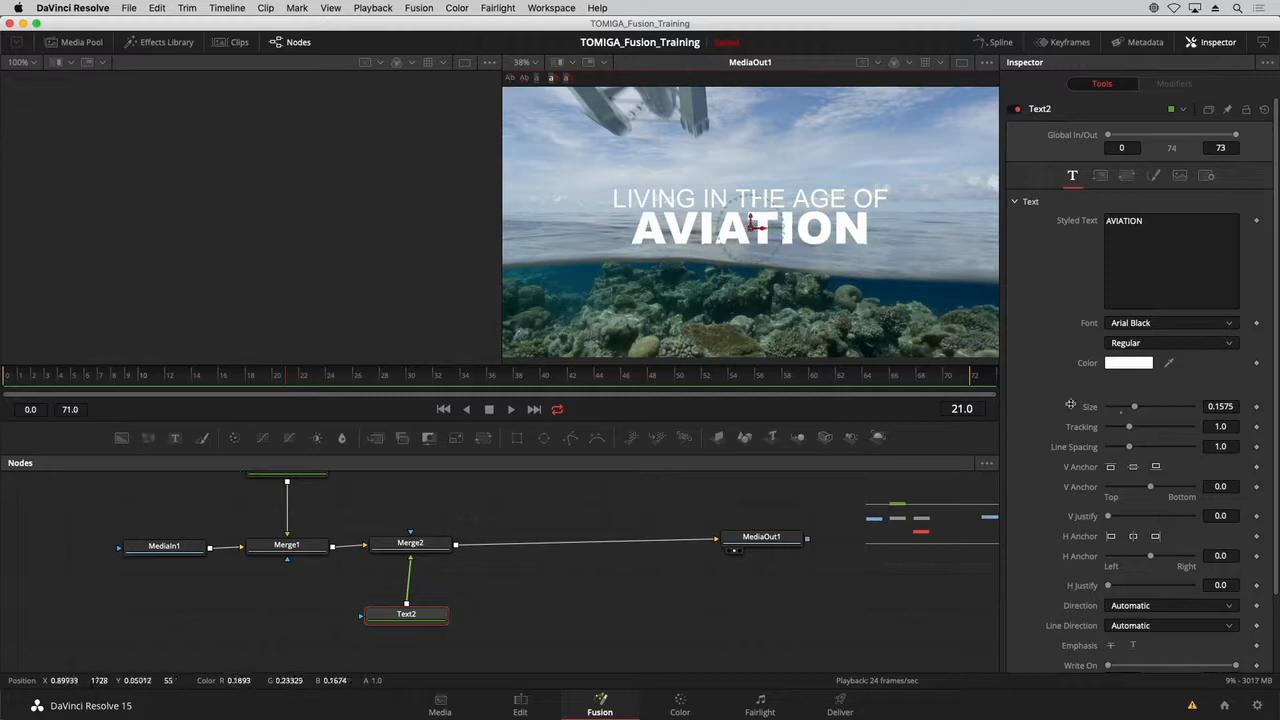
left_click_drag(1133, 428, 1137, 428)
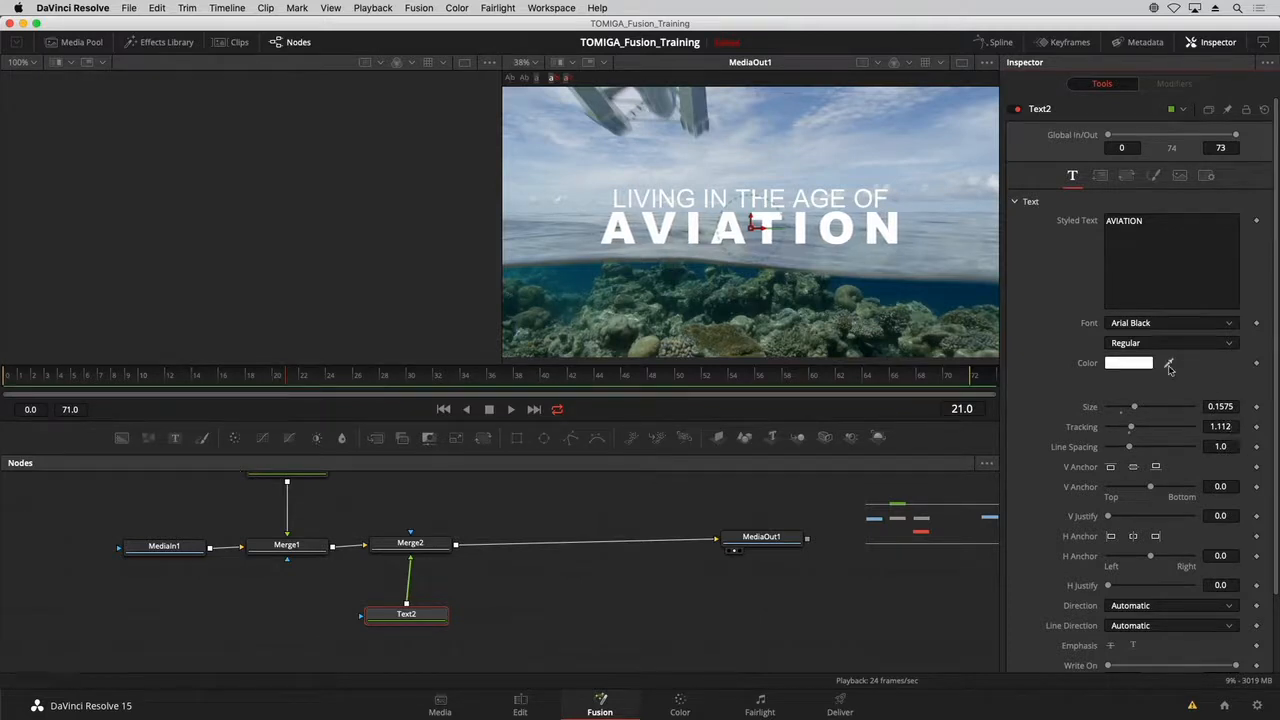
Change the AVIATION text's color to a saturated orange-yellow.
left_click(1130, 364)
left_click_drag(134, 512, 678, 303)
left_click(659, 340)
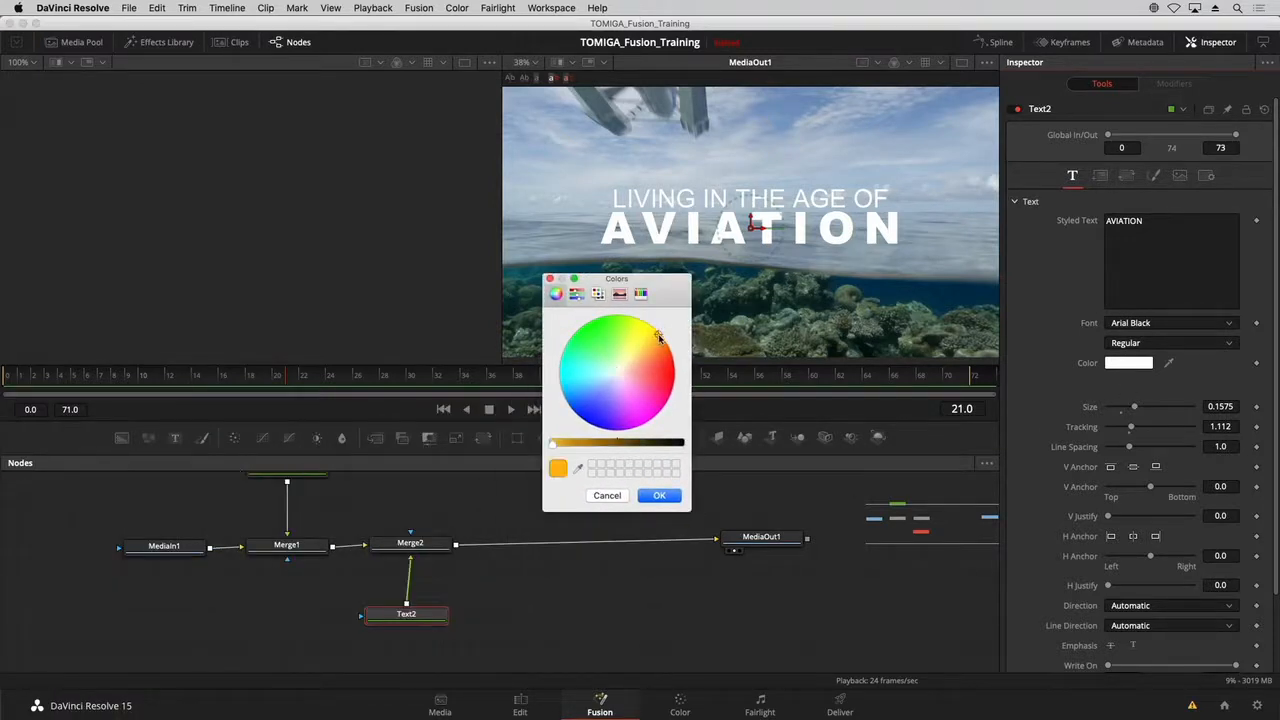
left_click(660, 495)
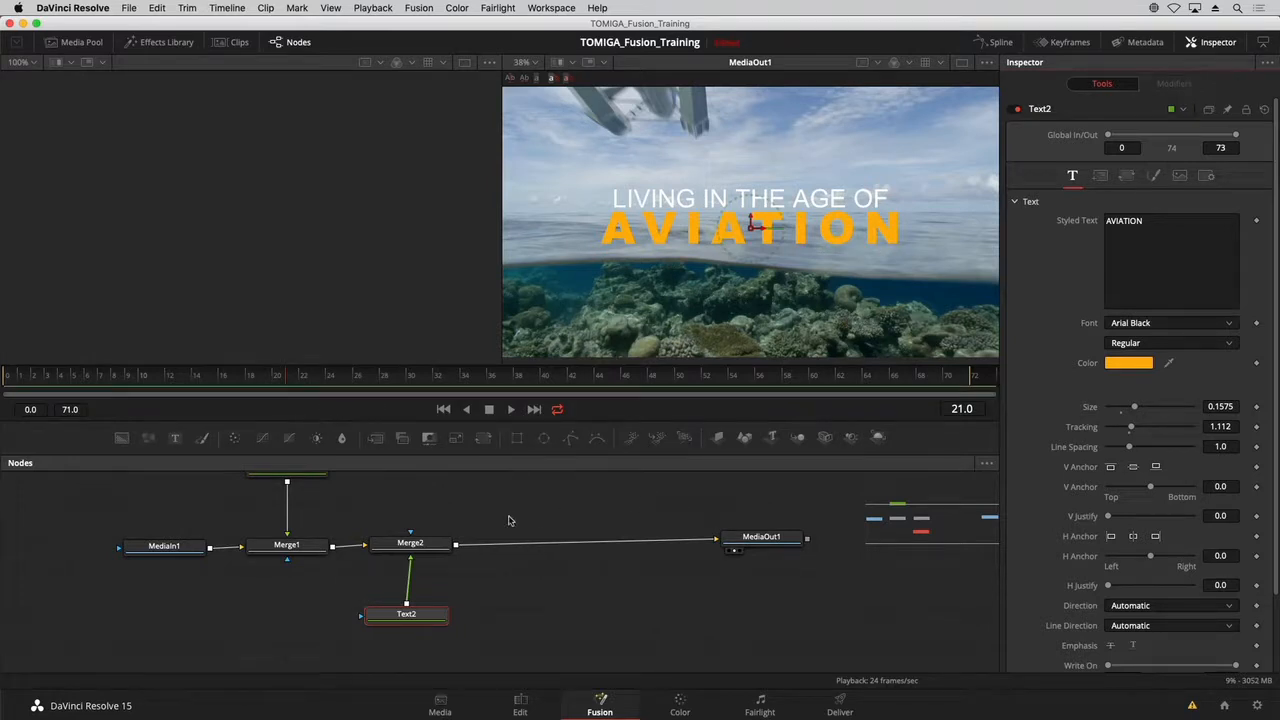
Rename the Text1 node LIVING_IN_THE_AGE and the Text2 node AVIATION.
left_click_drag(508, 520, 558, 538)
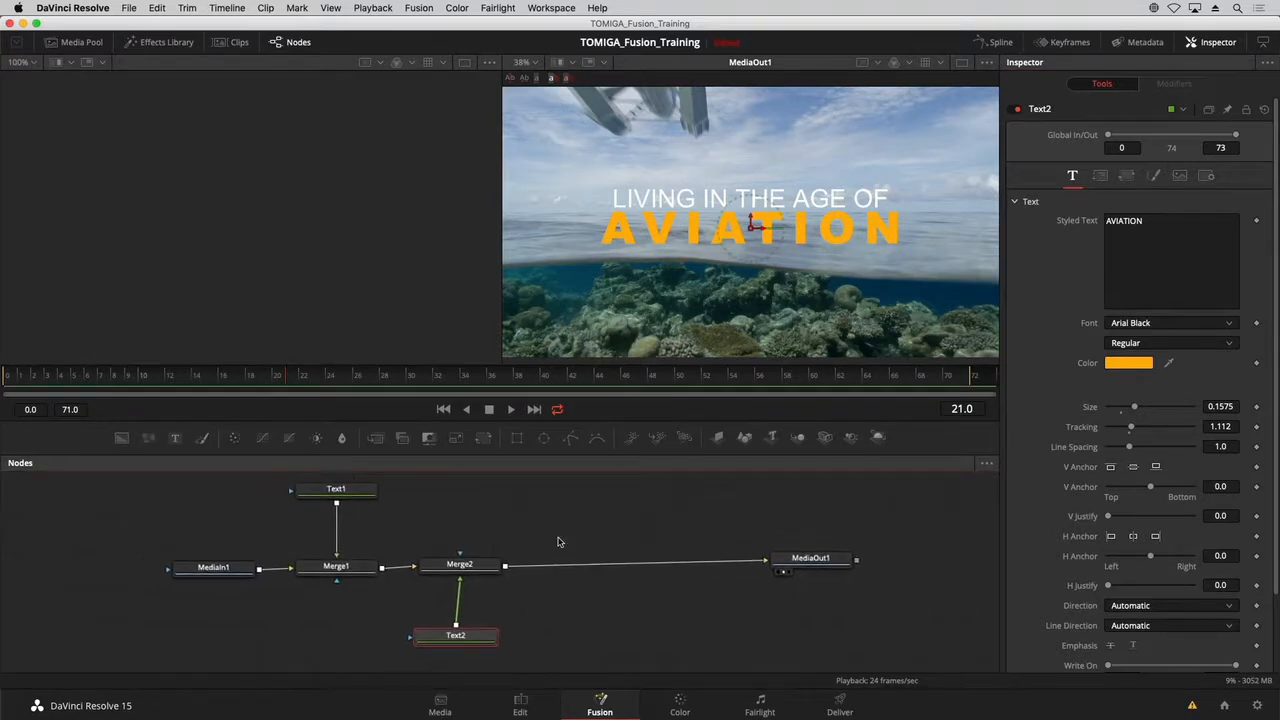
left_click(313, 495)
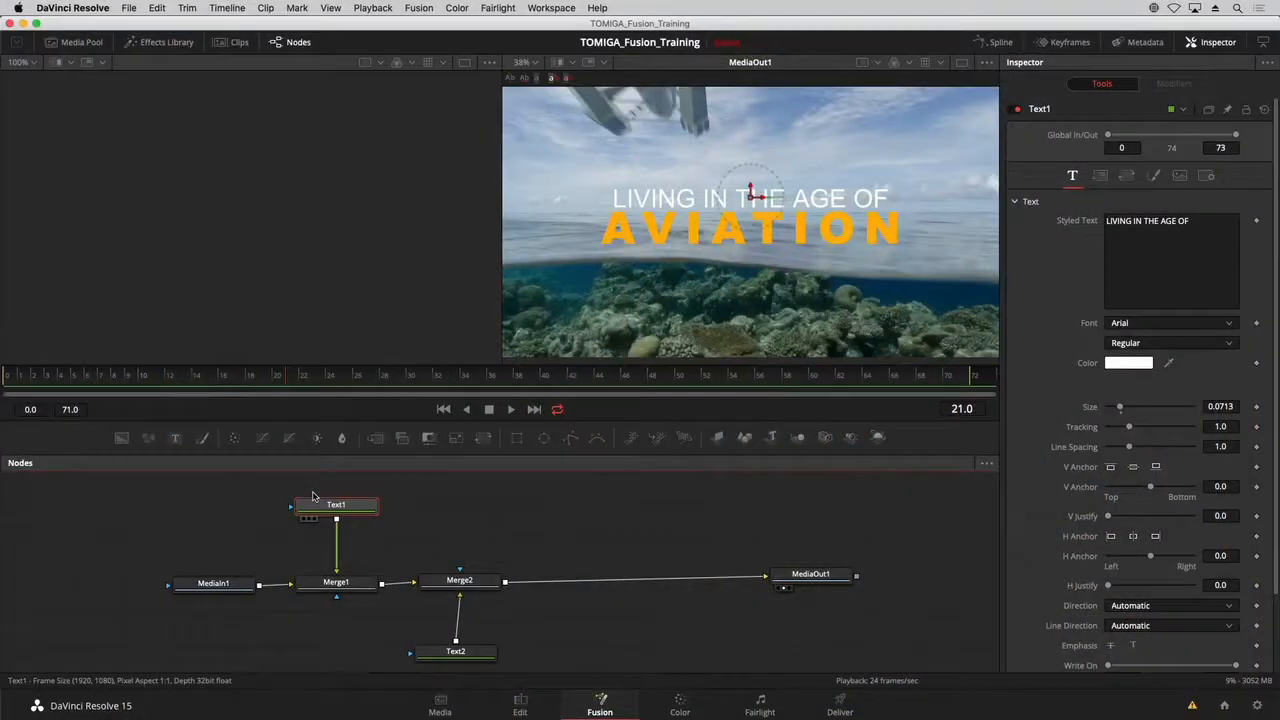
key("F2")
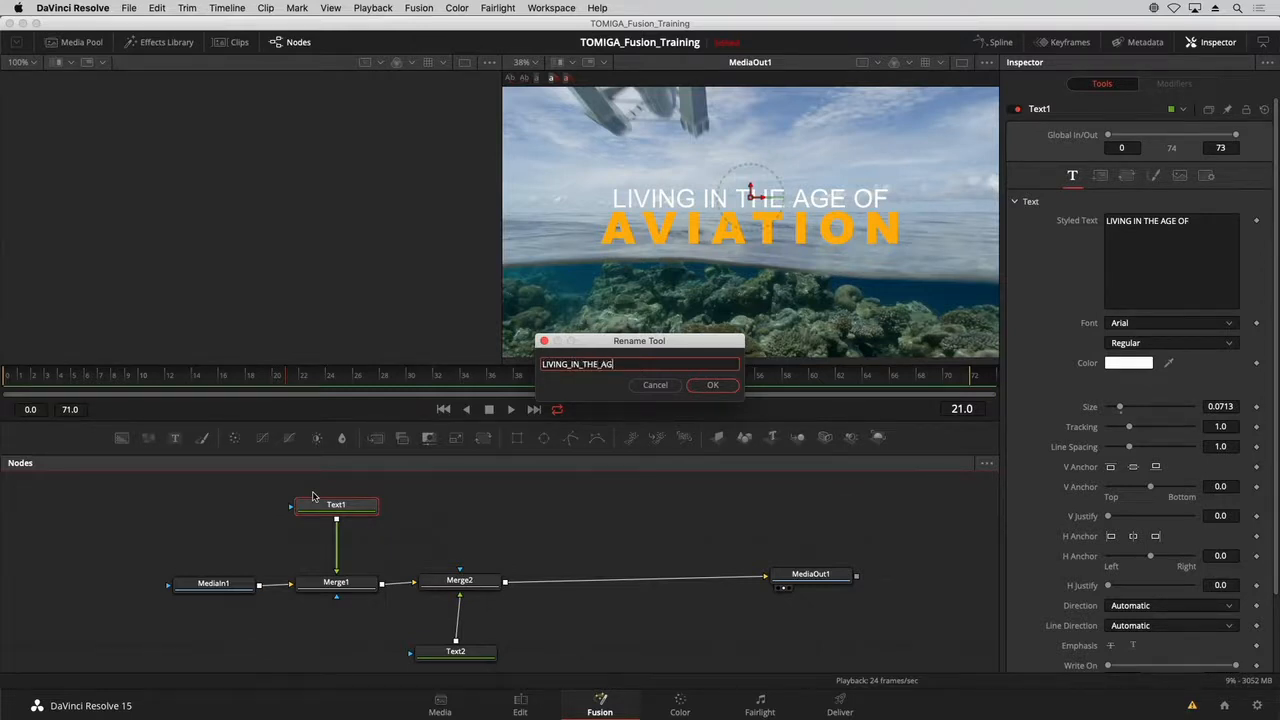
key("Return")
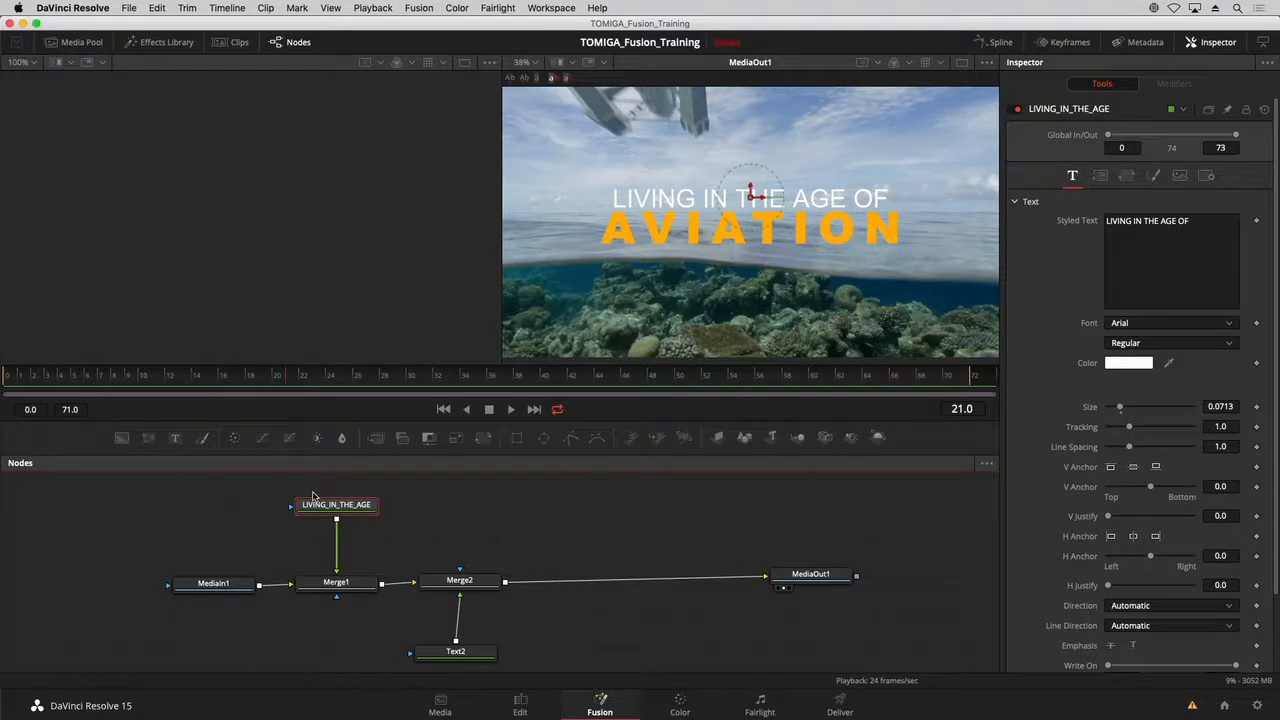
scroll(468, 653, "down", 1)
left_click(468, 653)
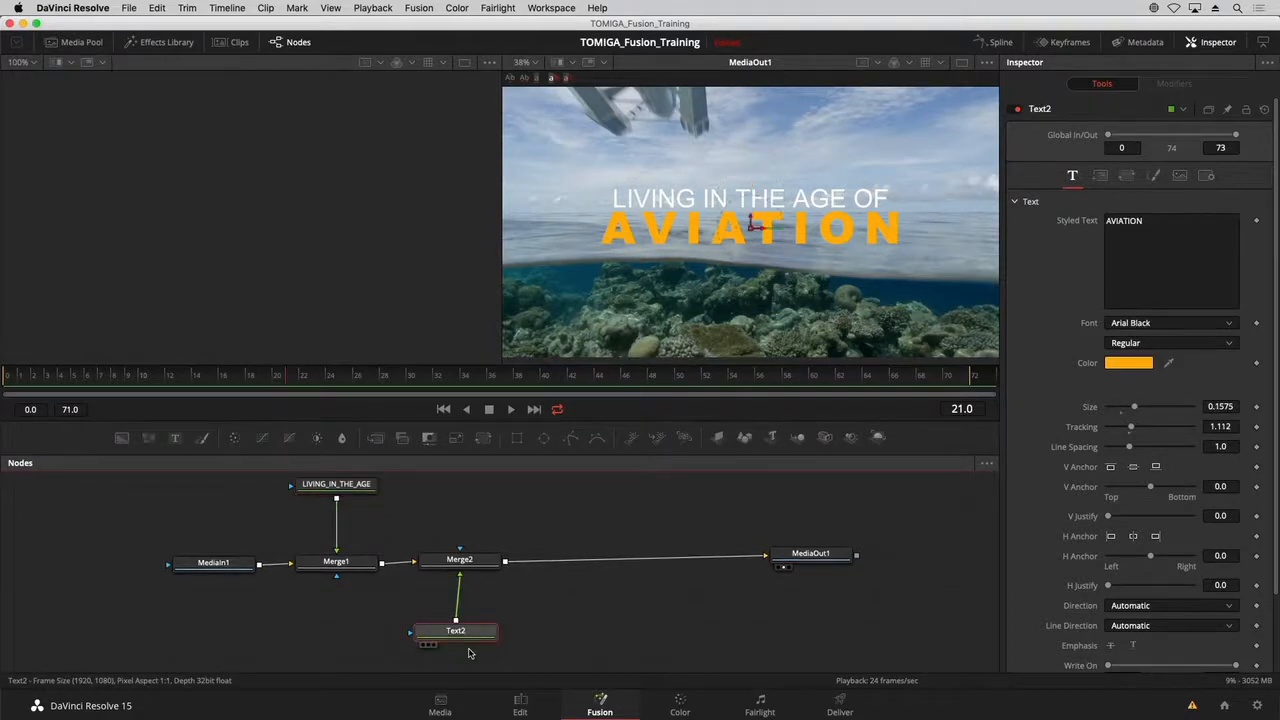
key("F2")
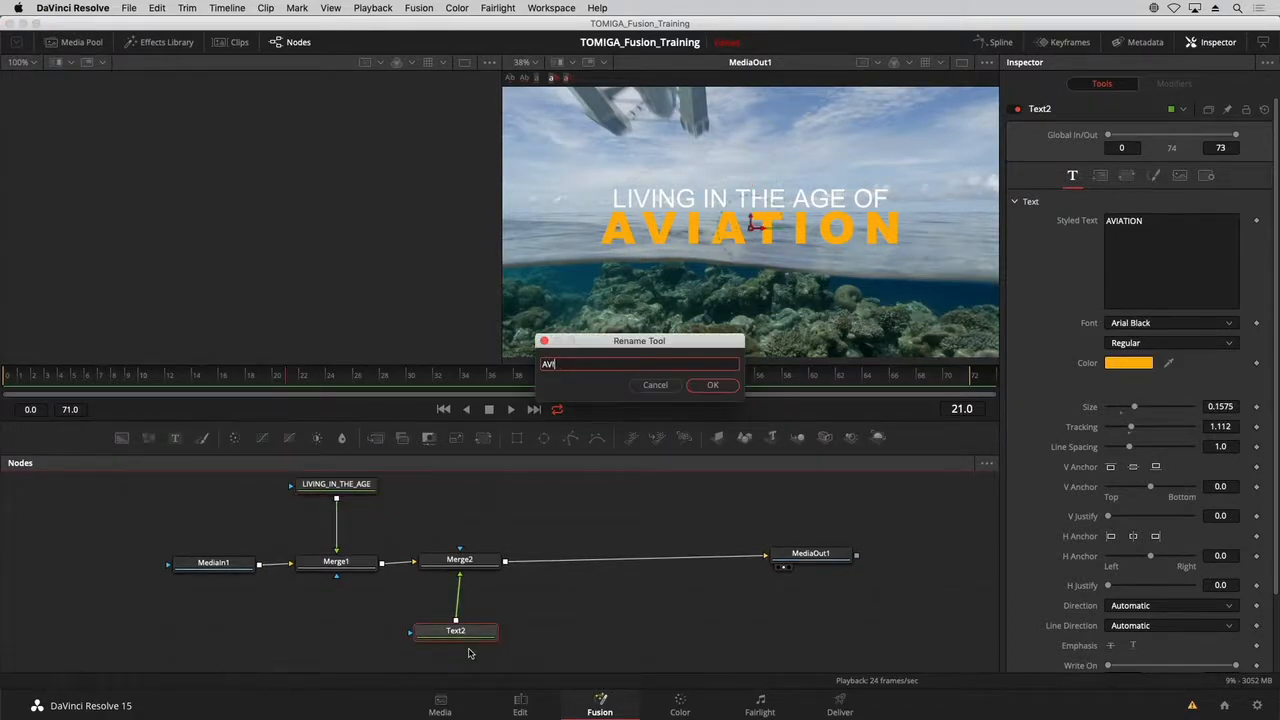
key("Return")
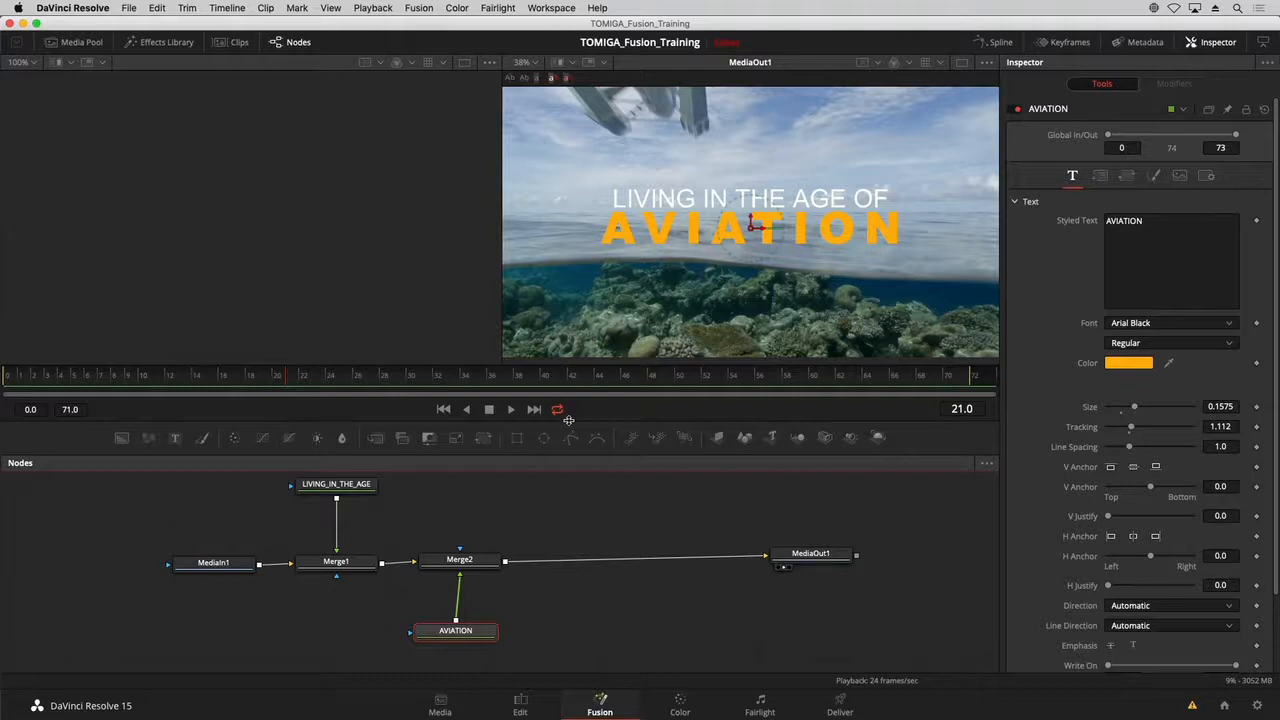
Enlarge the node area, straighten the AVIATION node under Merge2, and shift both text nodes with their Merge nodes slightly toward MediaOut1.
left_click_drag(568, 420, 568, 390)
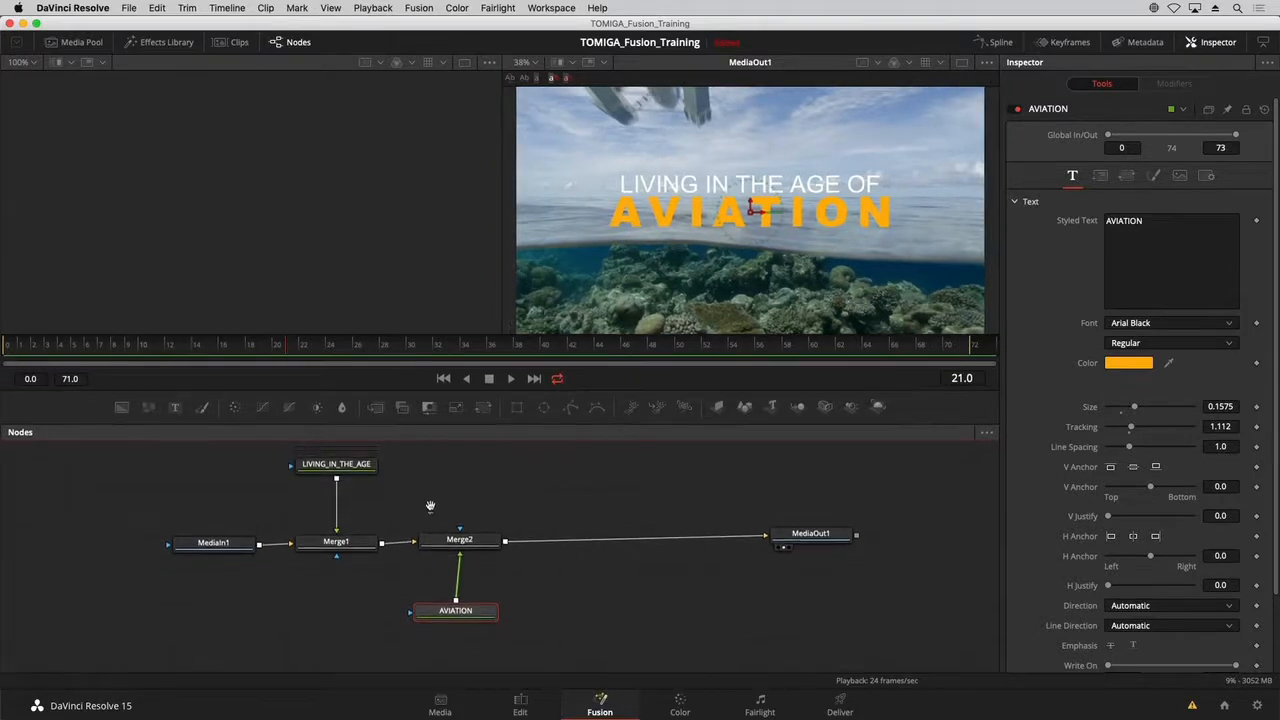
left_click(360, 476)
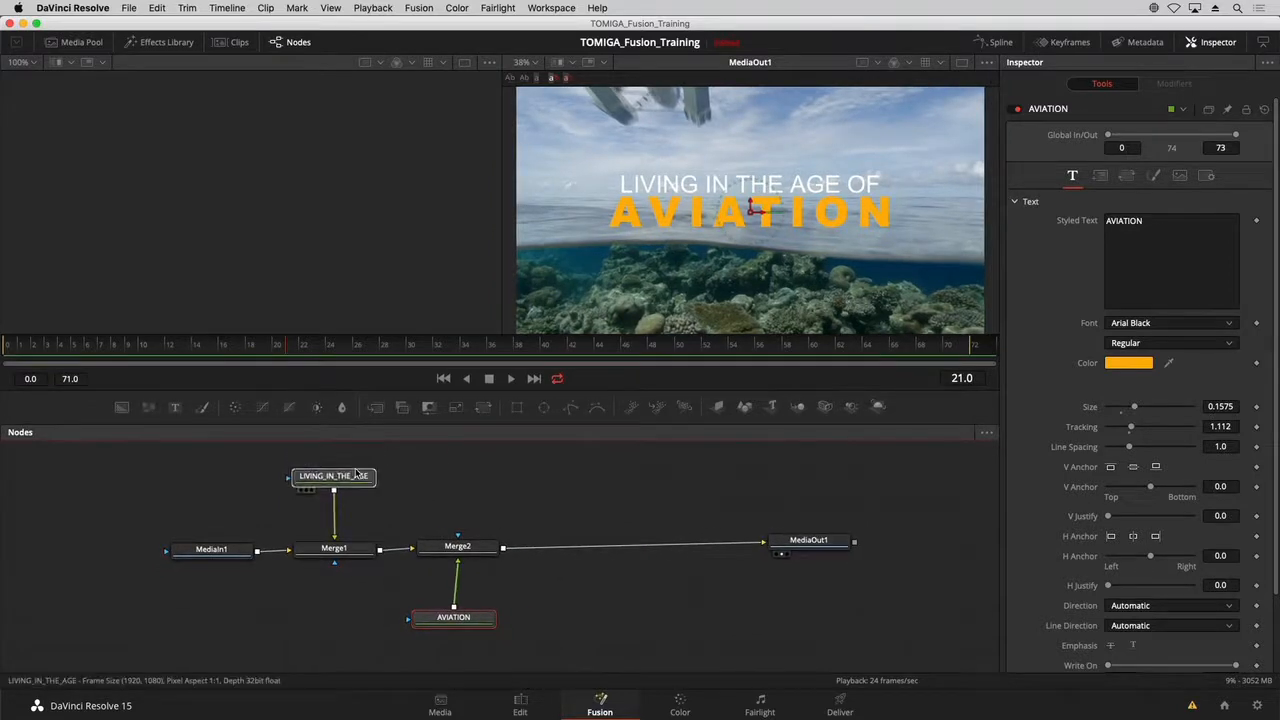
left_click(453, 622)
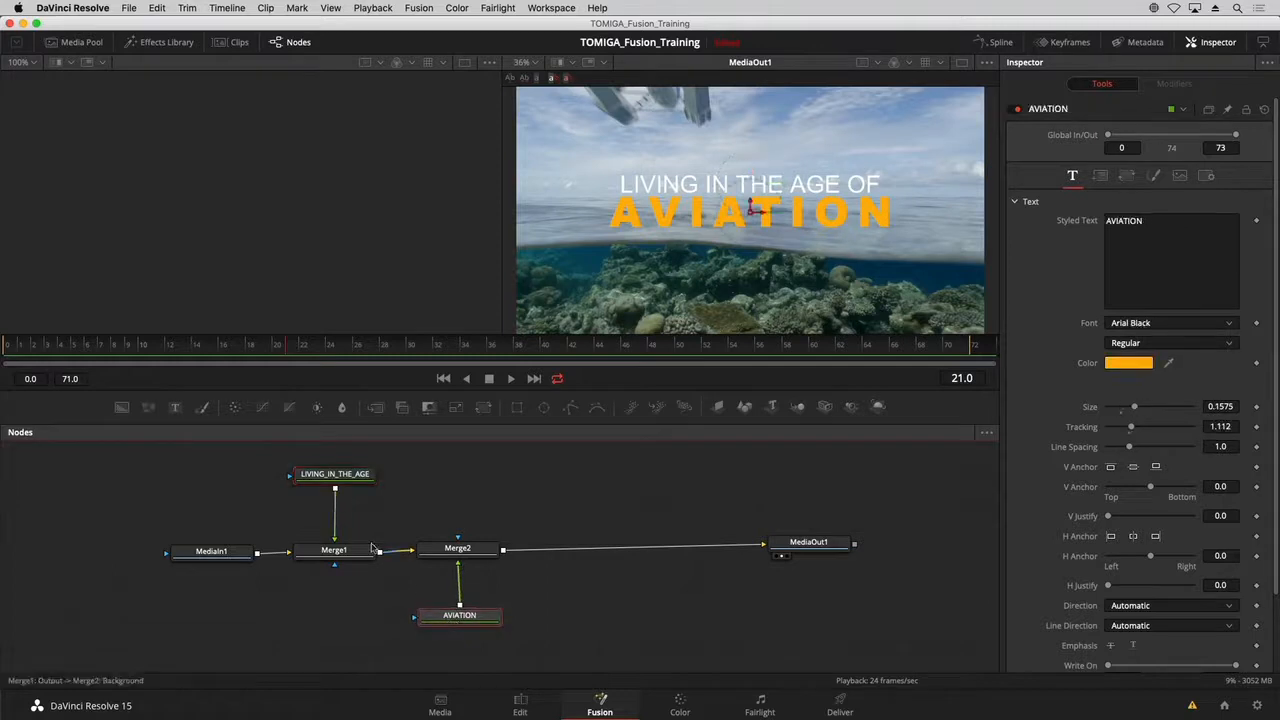
left_click_drag(310, 458, 490, 628)
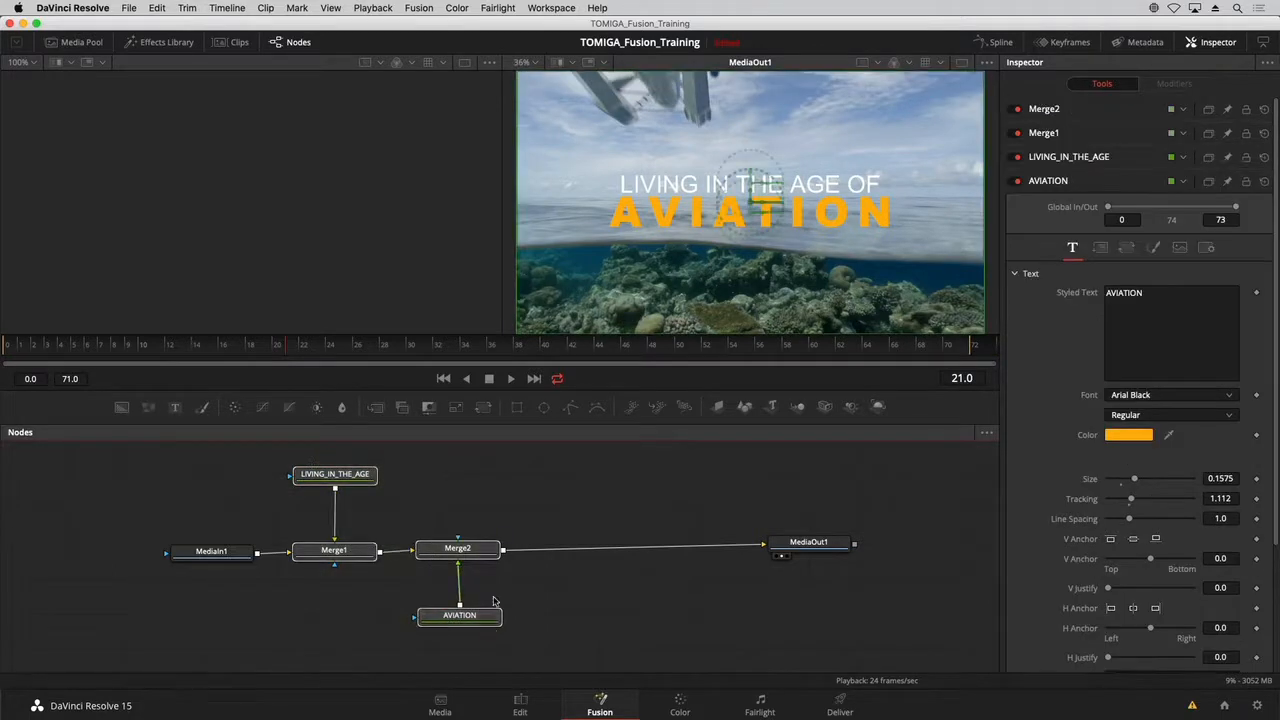
left_click_drag(481, 549, 516, 549)
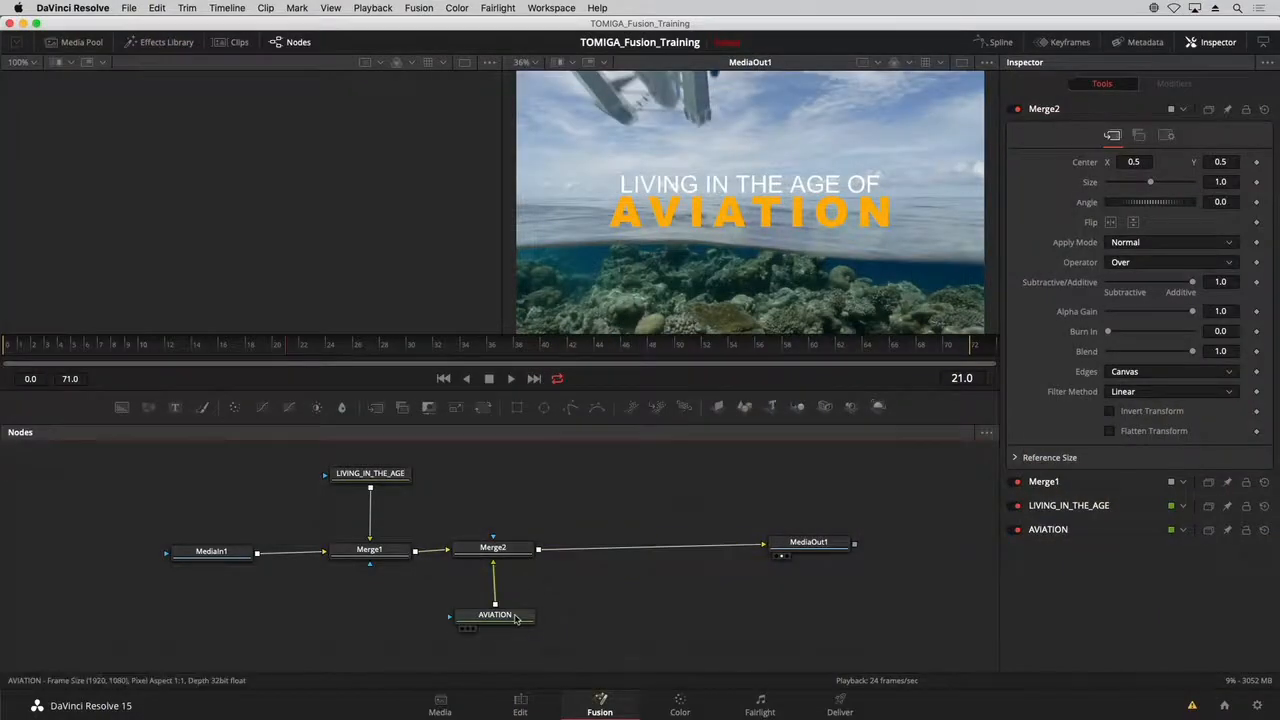
Switch the fill type of the AVIATION text's shading element 1 to Gradient.
left_click(516, 618)
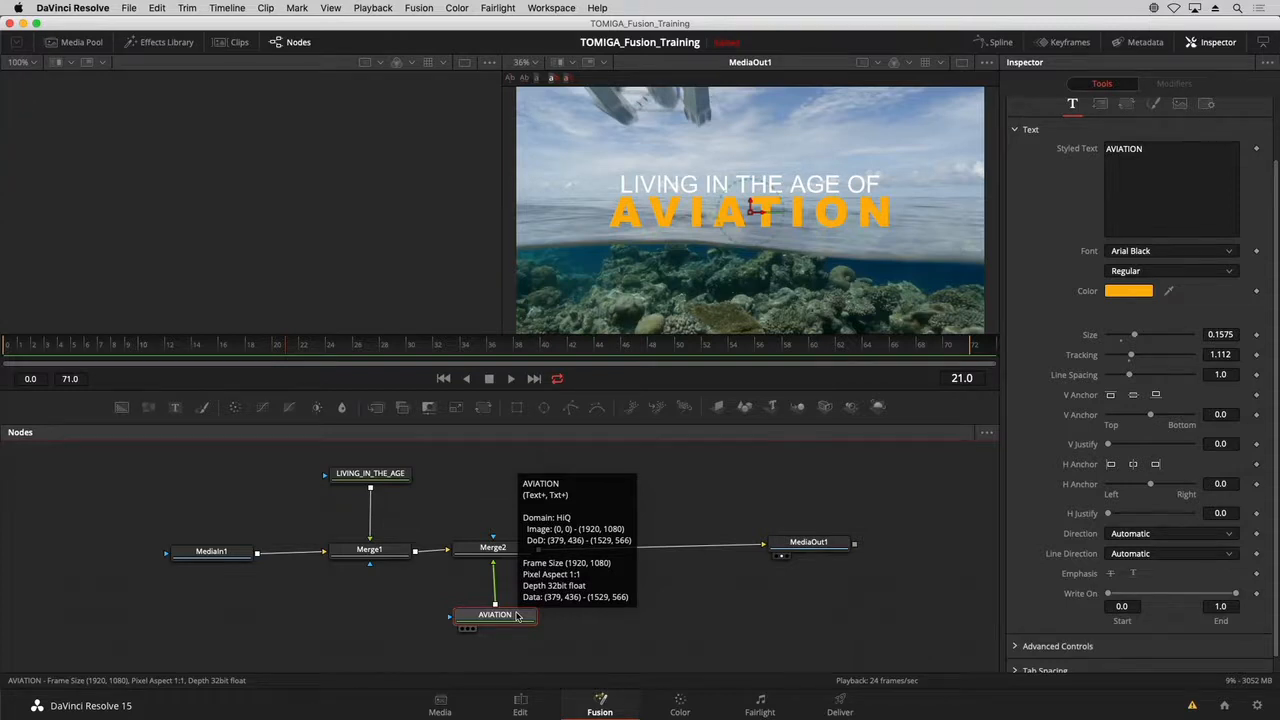
scroll(1048, 190, "up", 3)
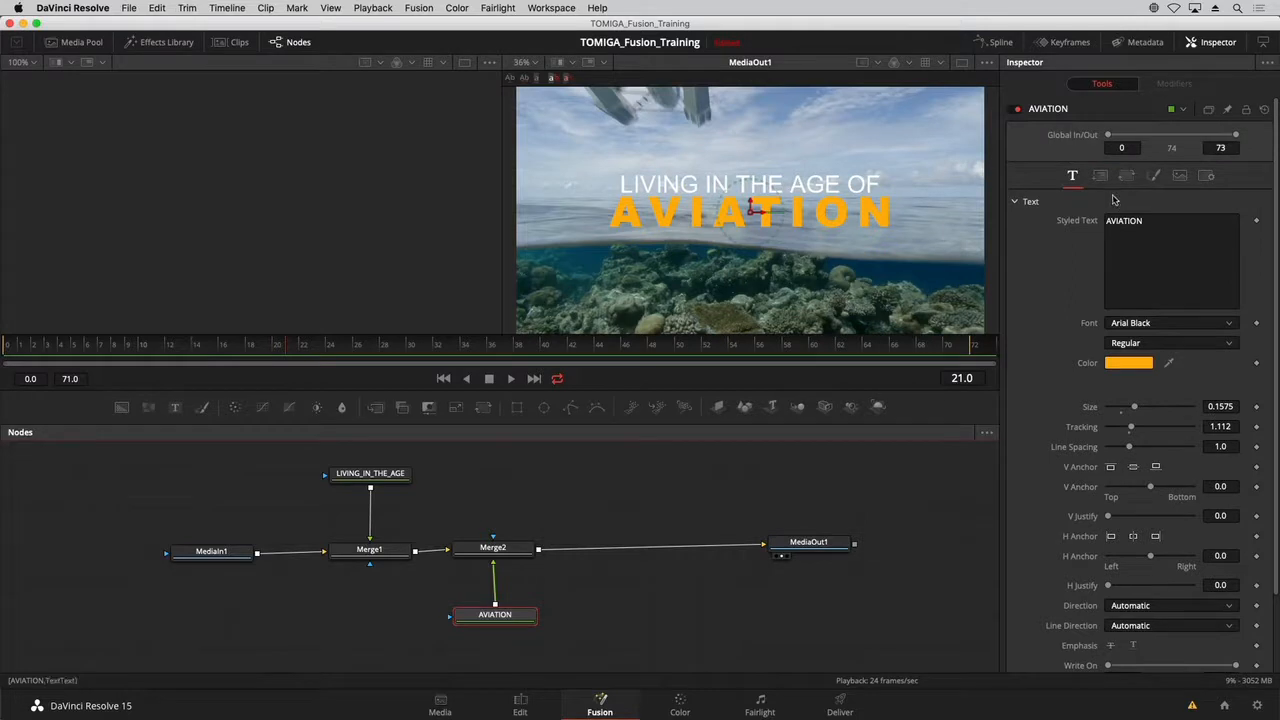
left_click(1155, 177)
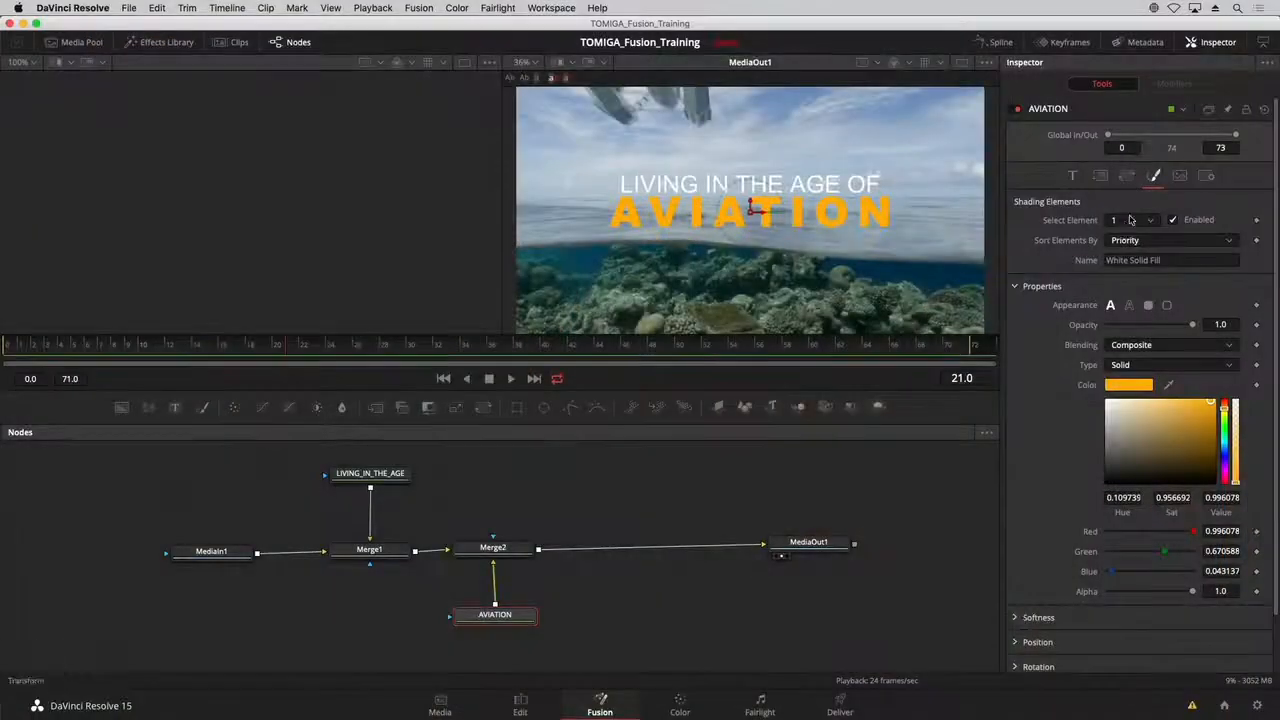
left_click(1131, 220)
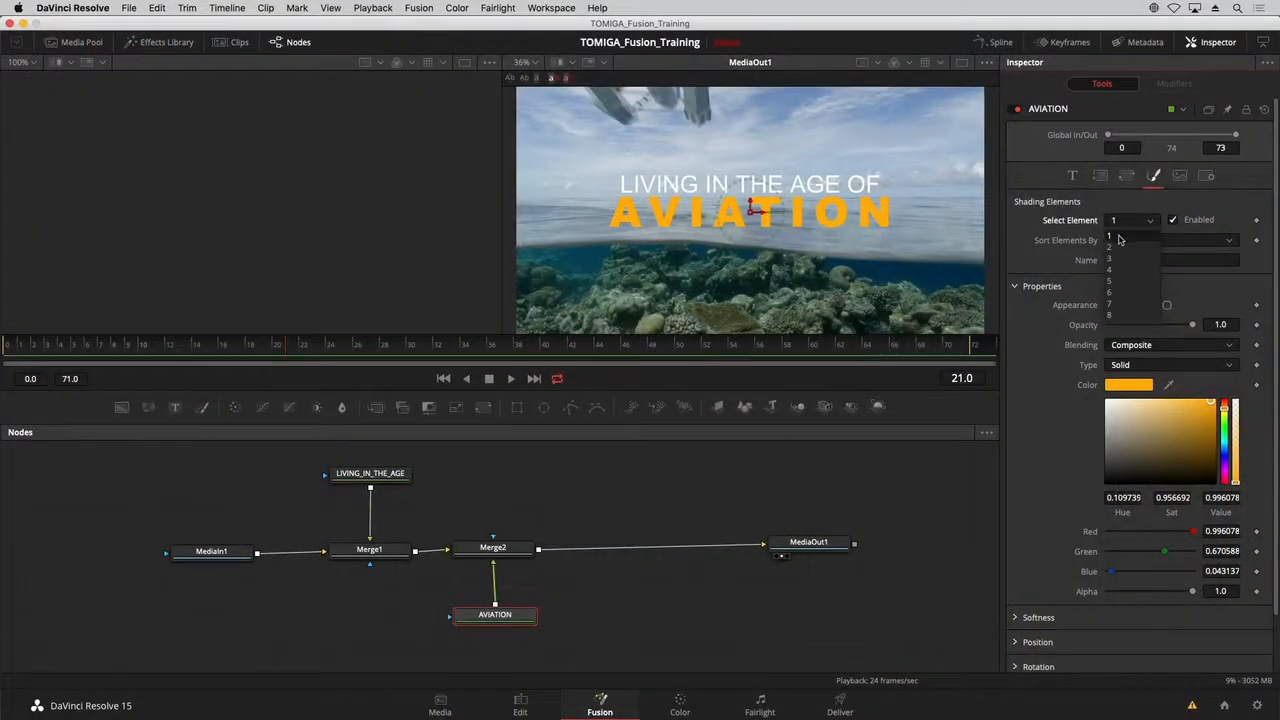
left_click(1078, 298)
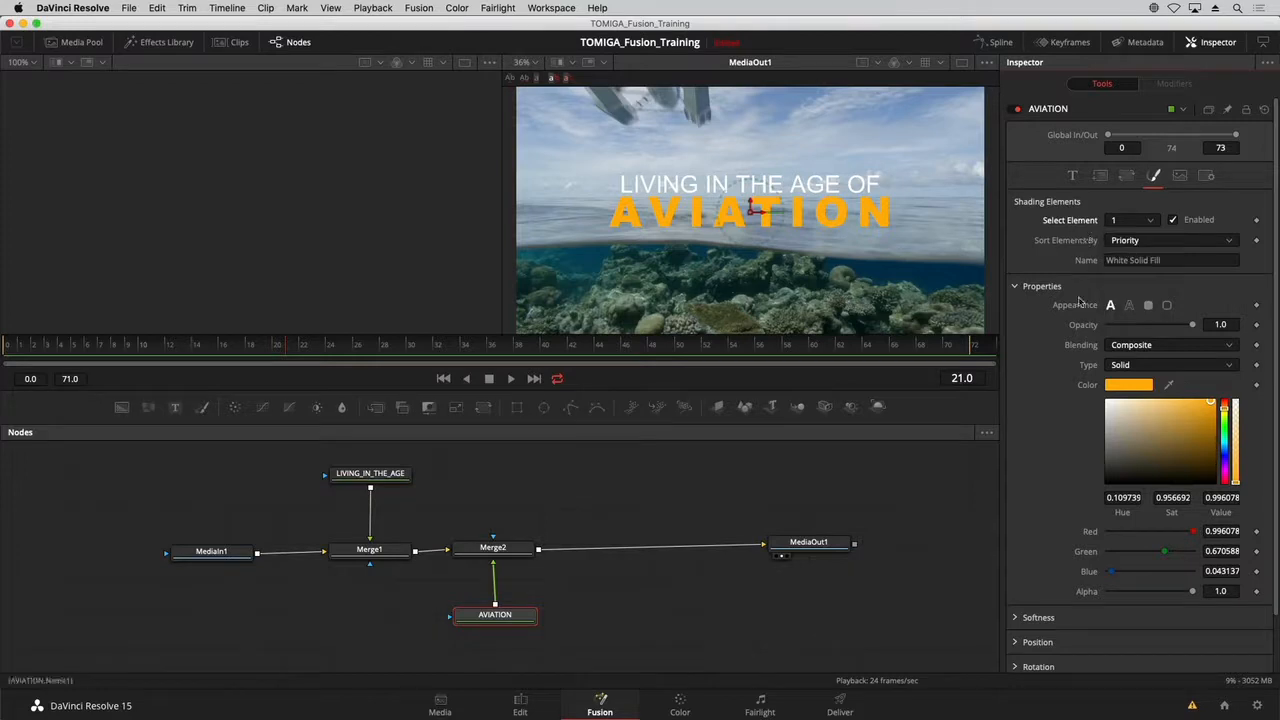
left_click(1133, 366)
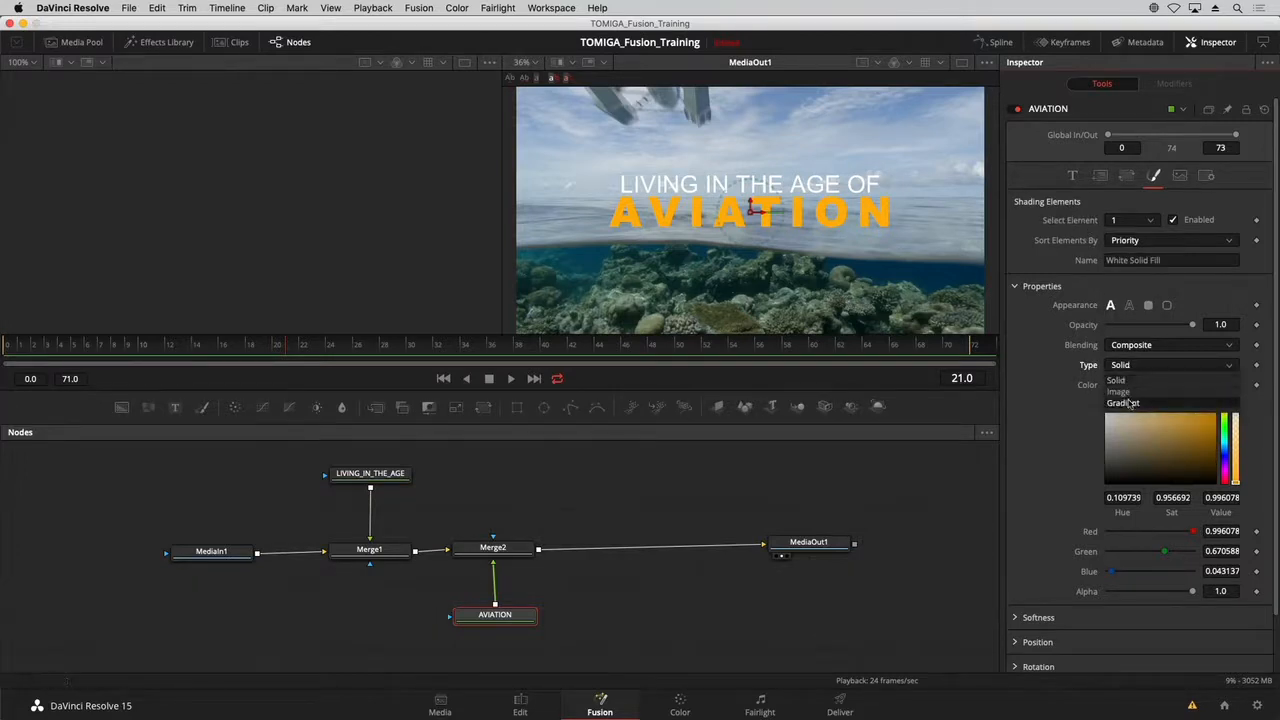
left_click(1129, 403)
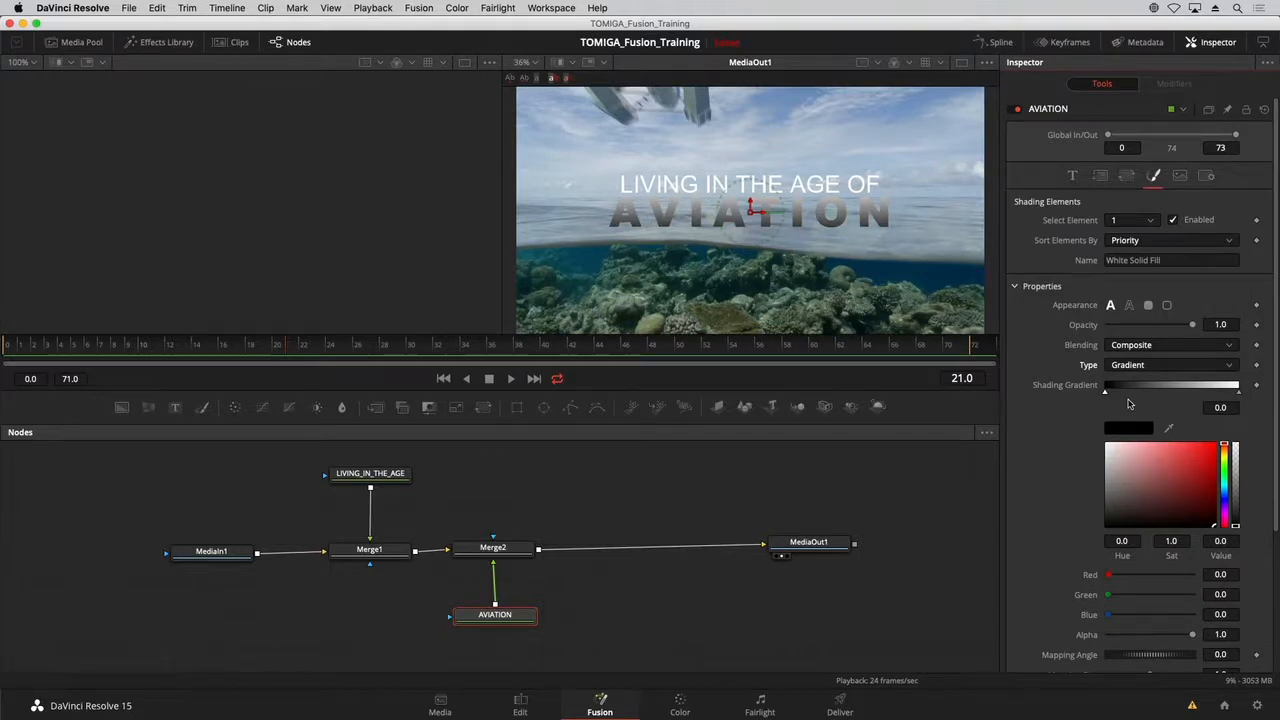
Color the fill gradient pale yellow at its 1.0 end and dark orange-brown at its 0.0 end.
left_click(1239, 393)
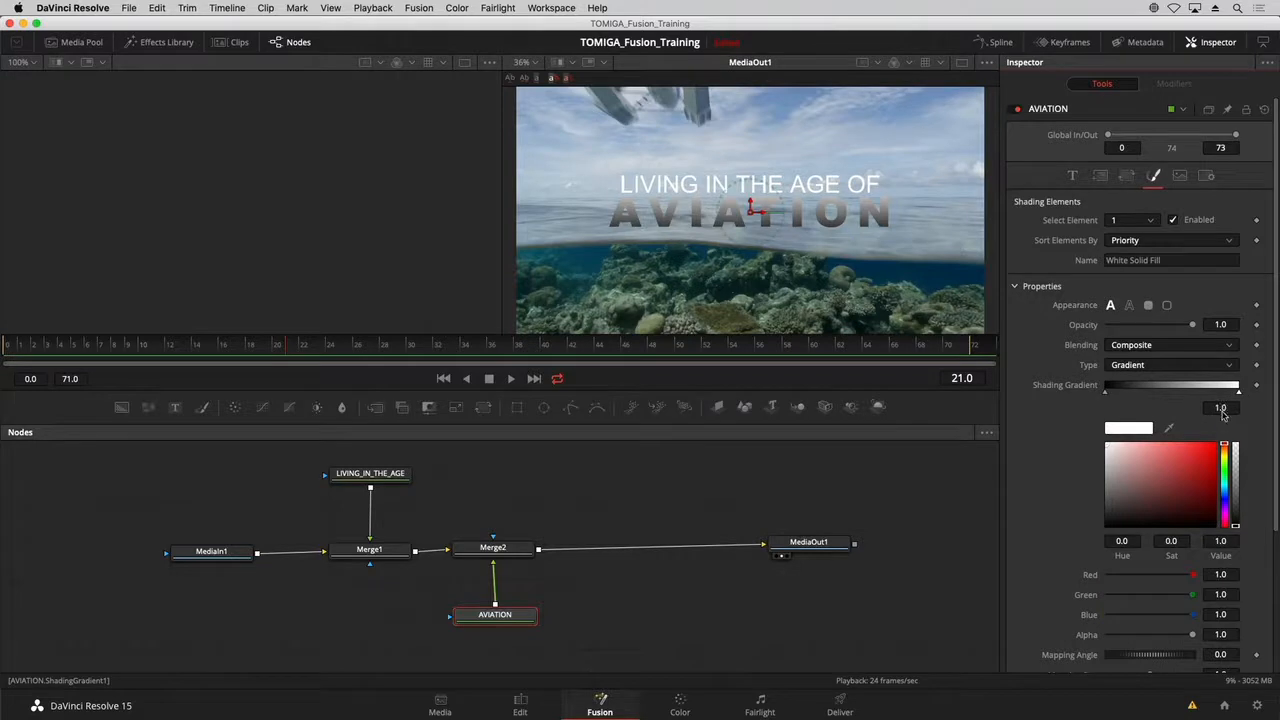
left_click(1224, 455)
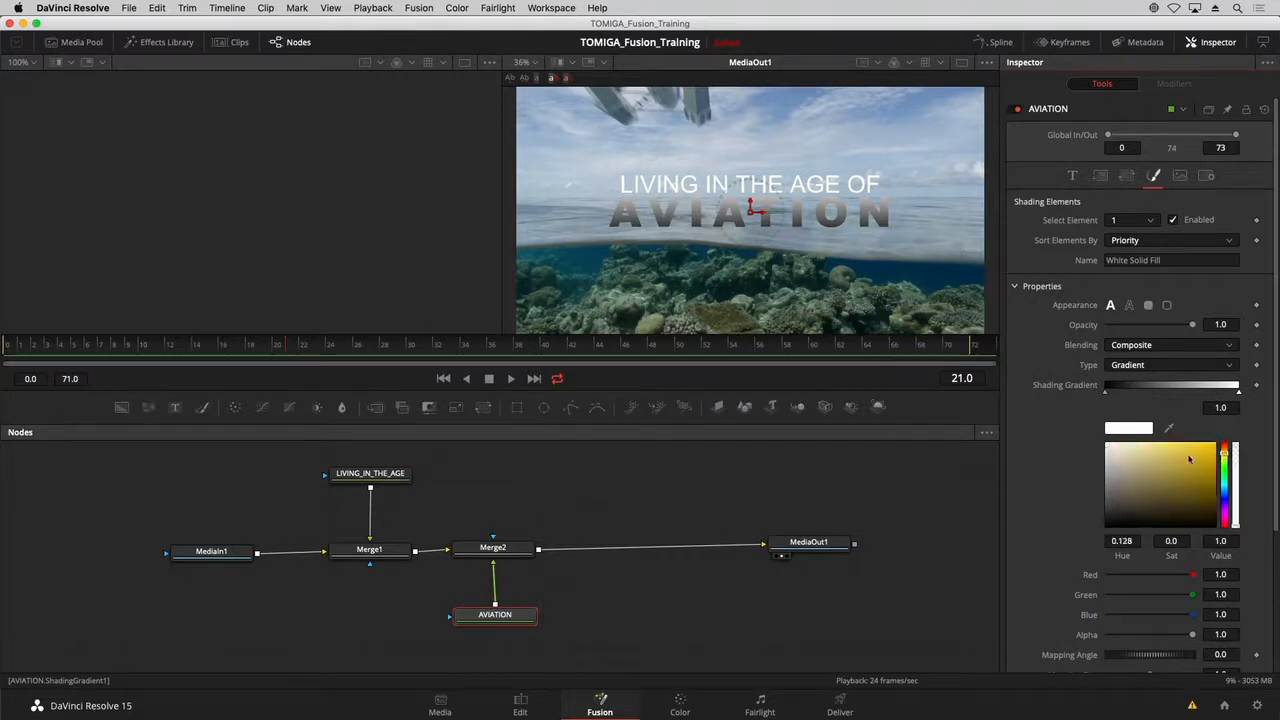
left_click_drag(1189, 459, 1163, 441)
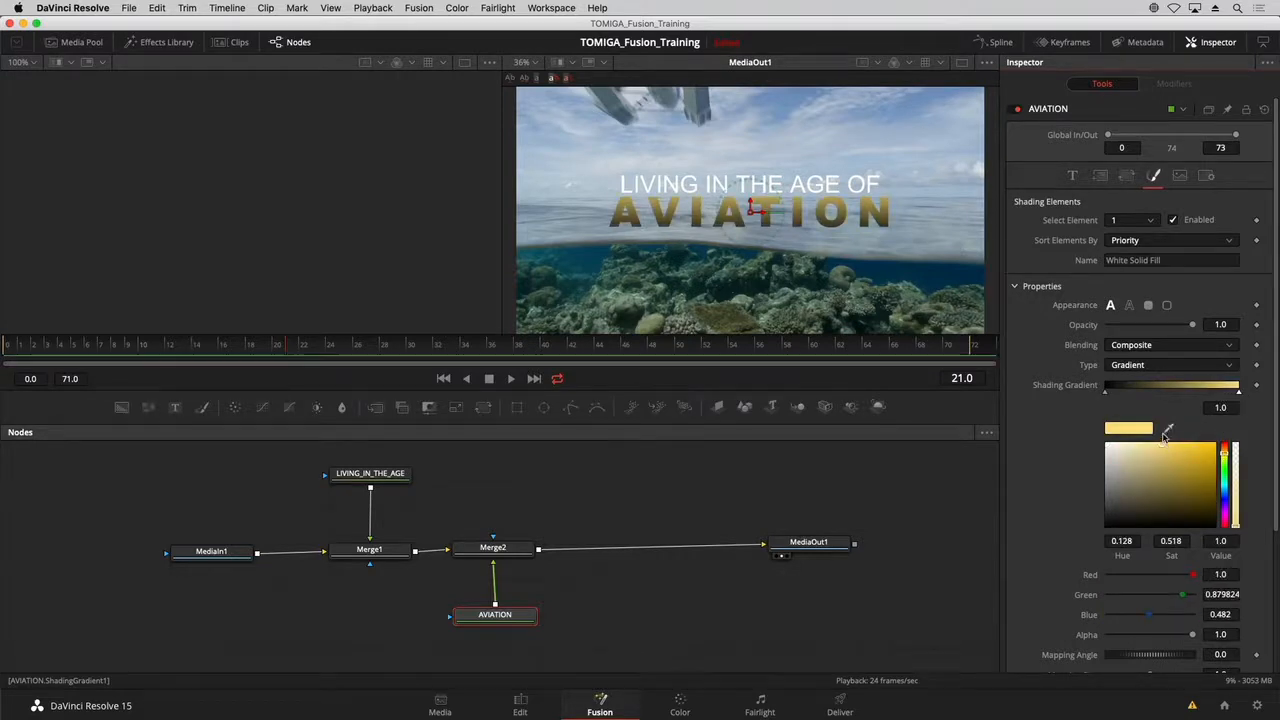
left_click(1105, 393)
left_click_drag(1224, 455, 1216, 487)
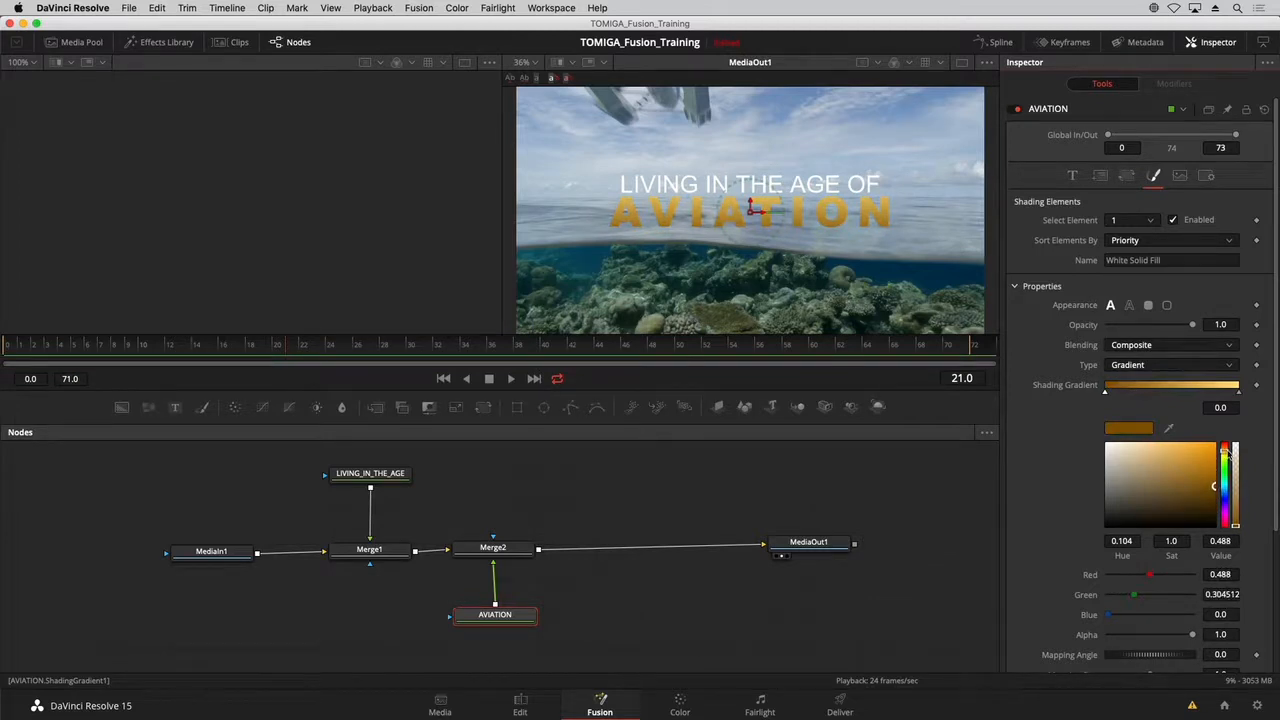
left_click_drag(1226, 453, 1226, 453)
Enable shading element 2, Red Outline, on the AVIATION text and sample its color from the gold lettering.
left_click(1133, 222)
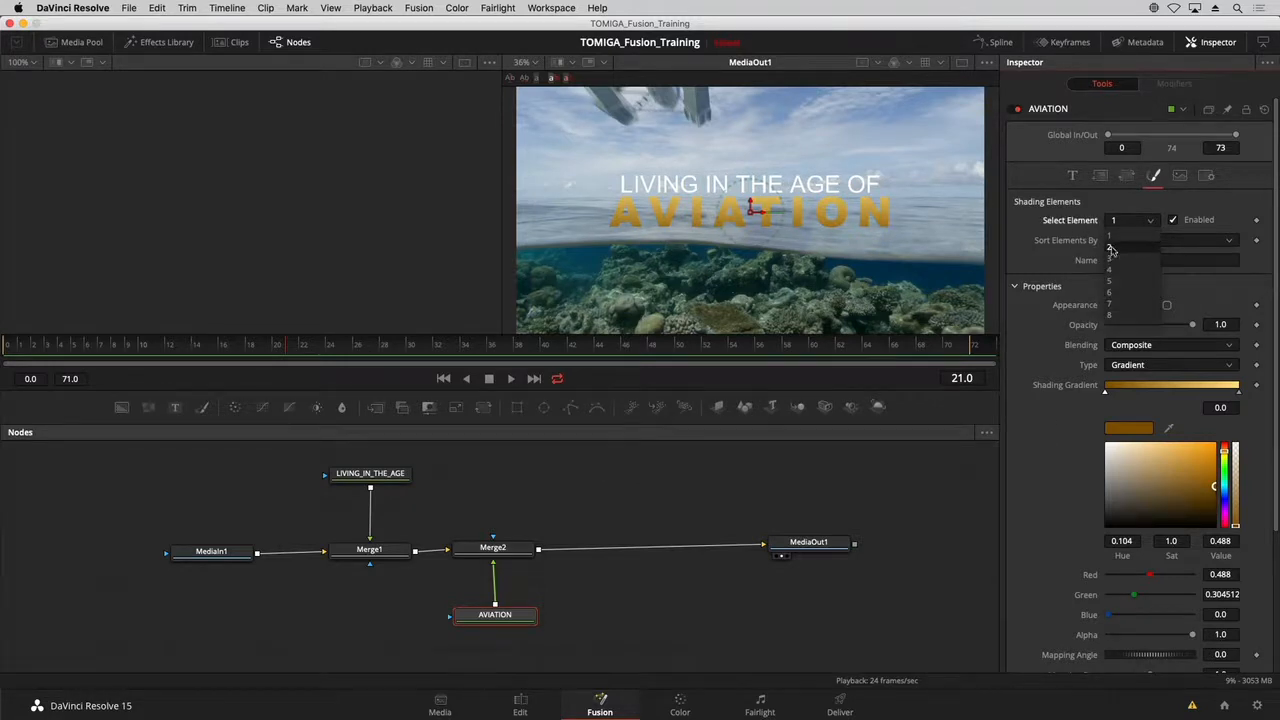
left_click(1114, 247)
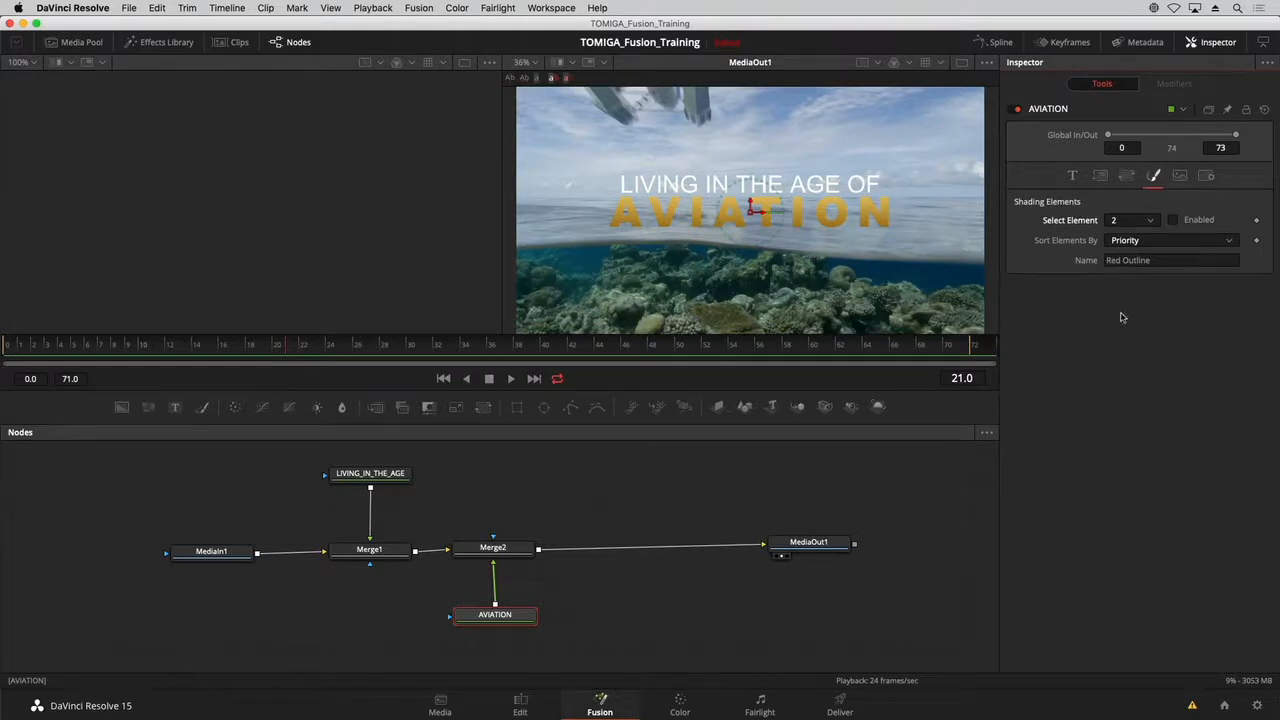
left_click(1175, 227)
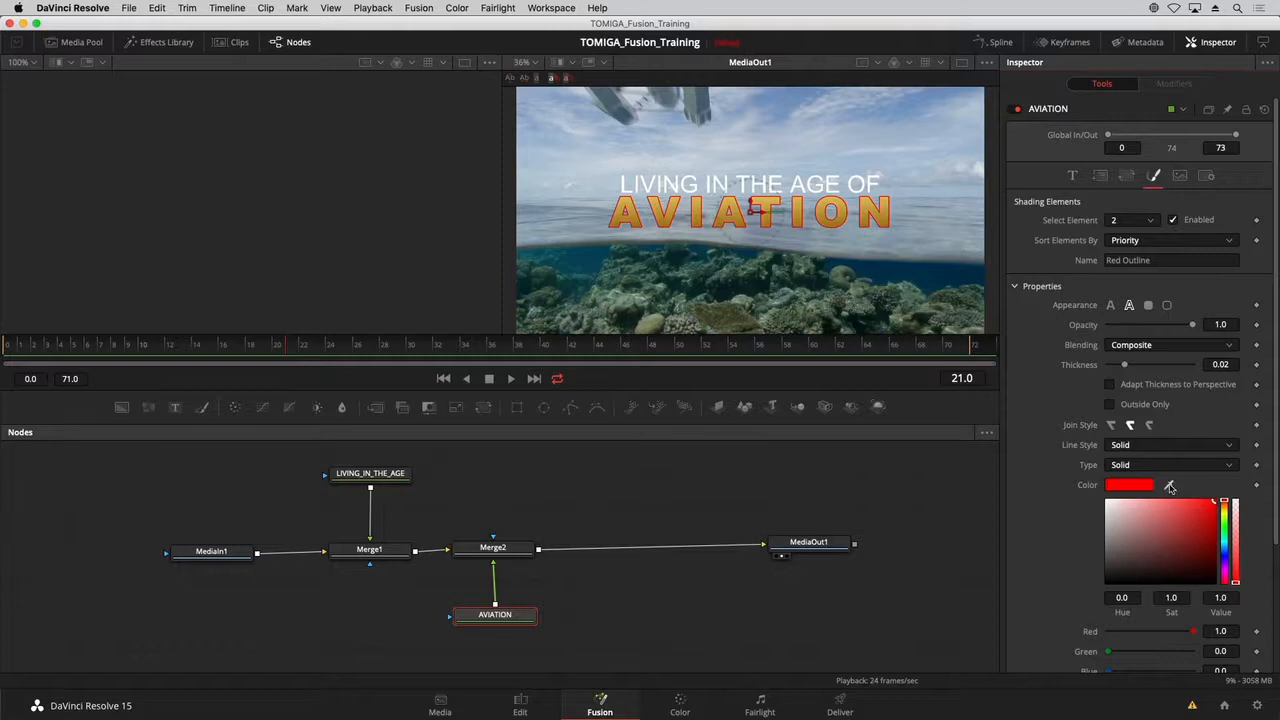
left_click_drag(1170, 486, 884, 203)
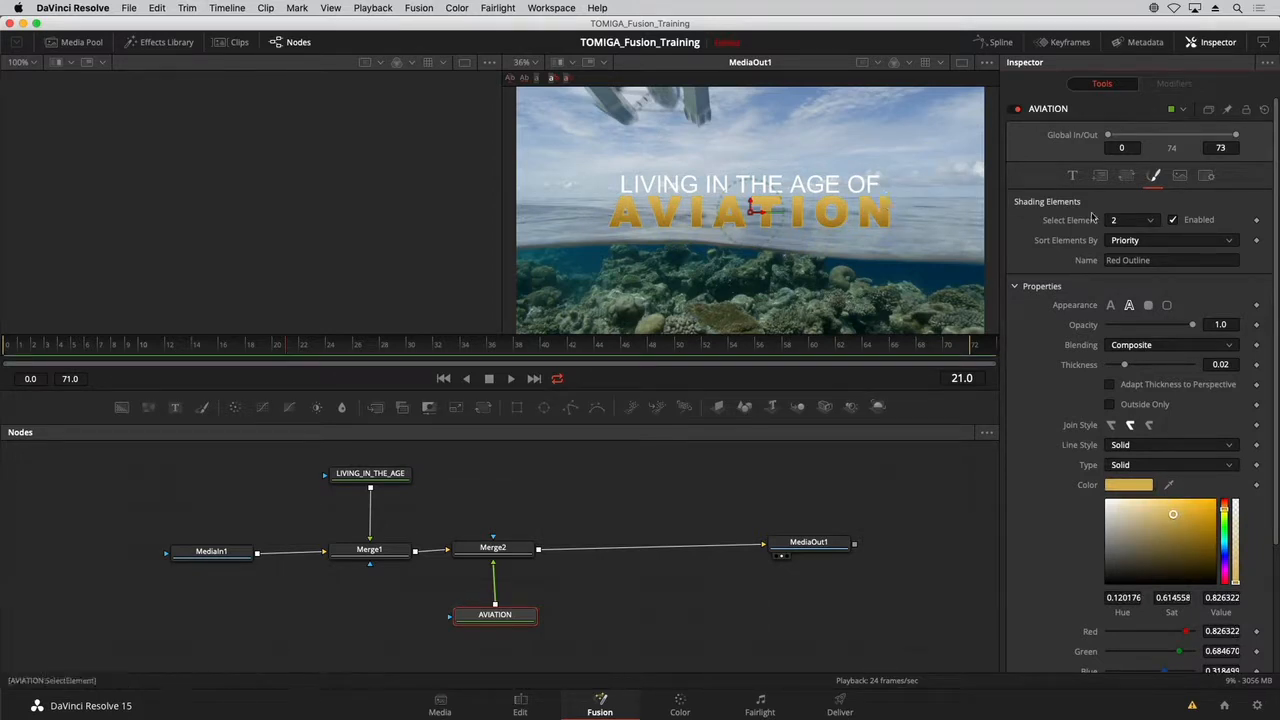
Enable shading element 3, Black Shadow, on the AVIATION text and lower its opacity to about 0.472.
left_click(1149, 222)
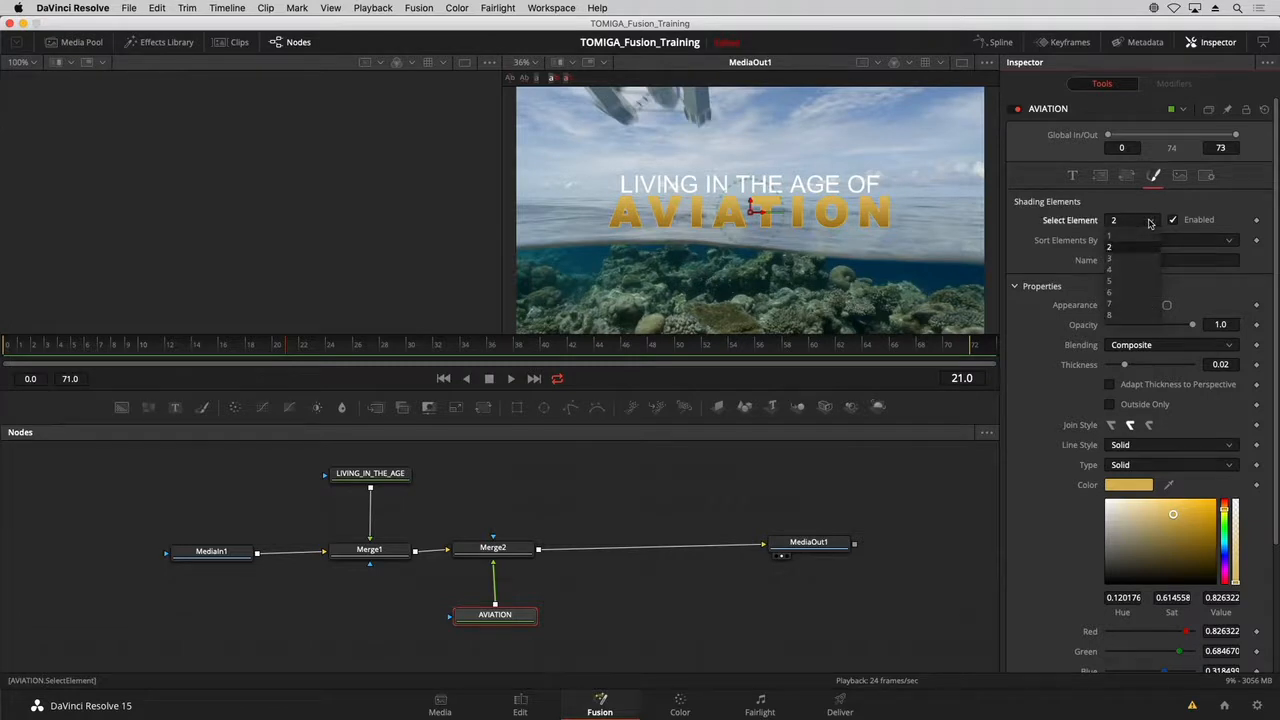
left_click(1110, 258)
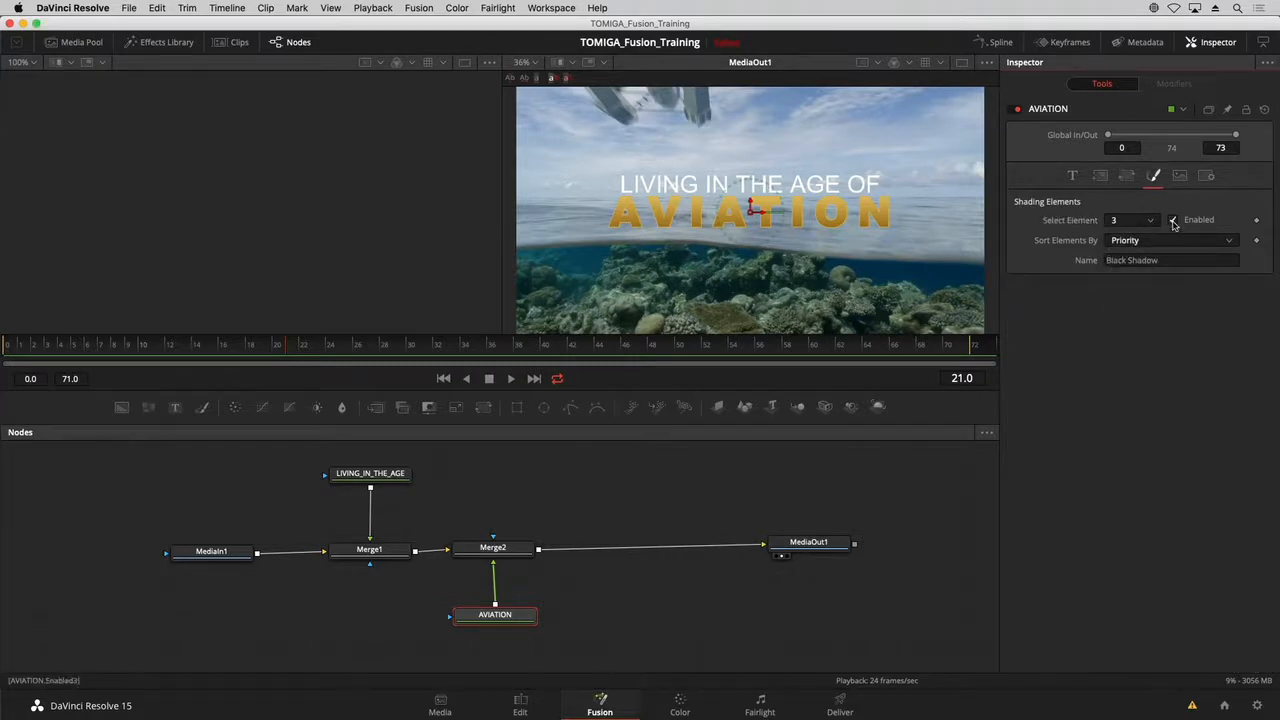
left_click(1173, 220)
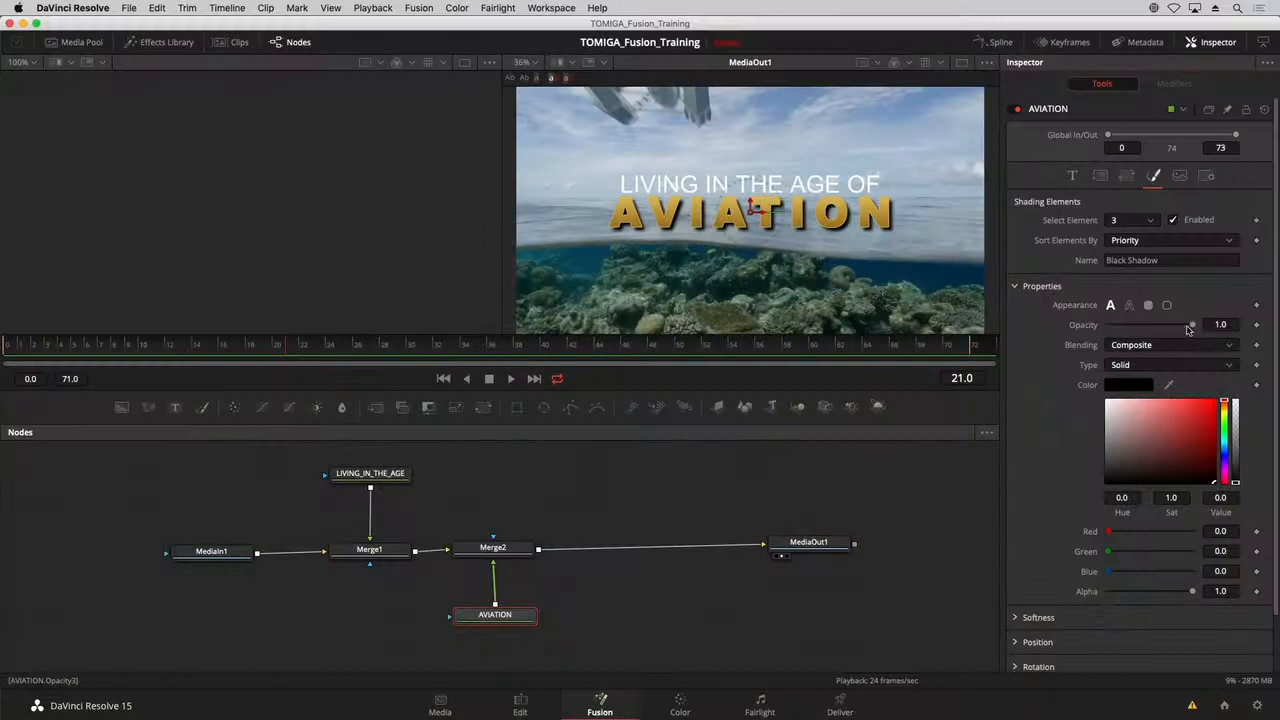
left_click_drag(1188, 330, 1150, 330)
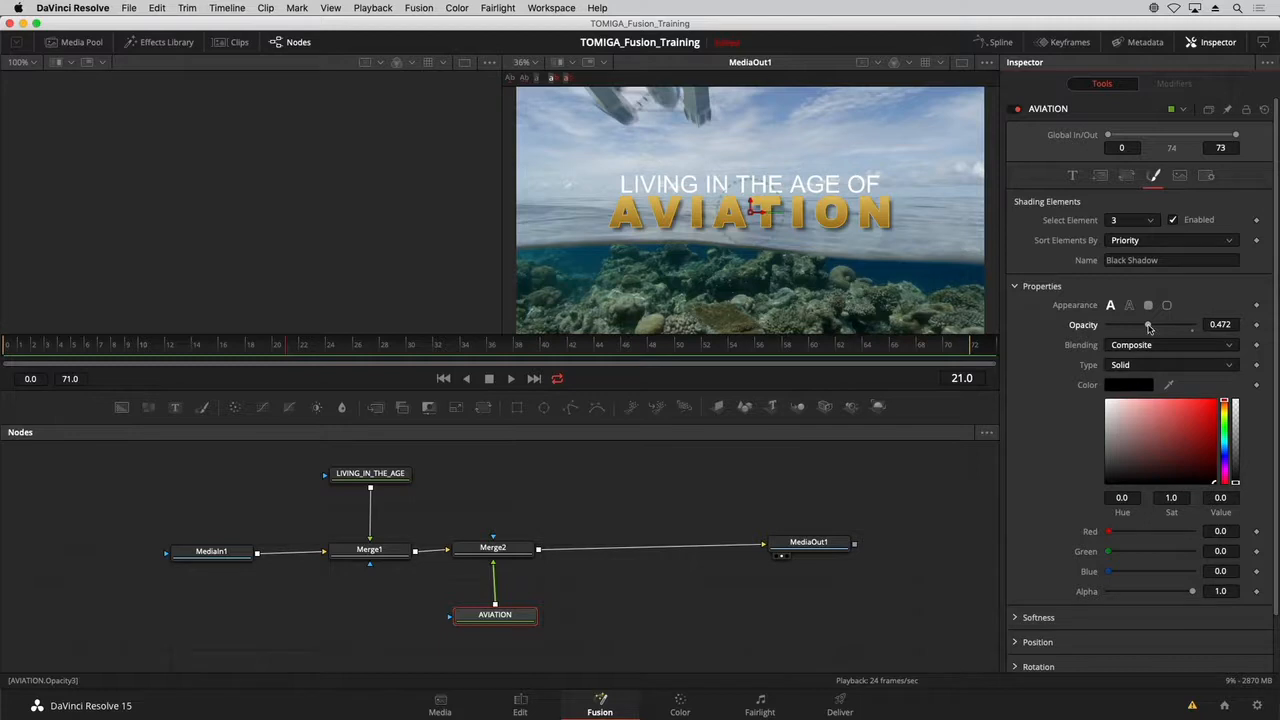
Enable shading element 3, Black Shadow, on the LIVING_IN_THE_AGE text and set its opacity to 0.5.
left_click(378, 476)
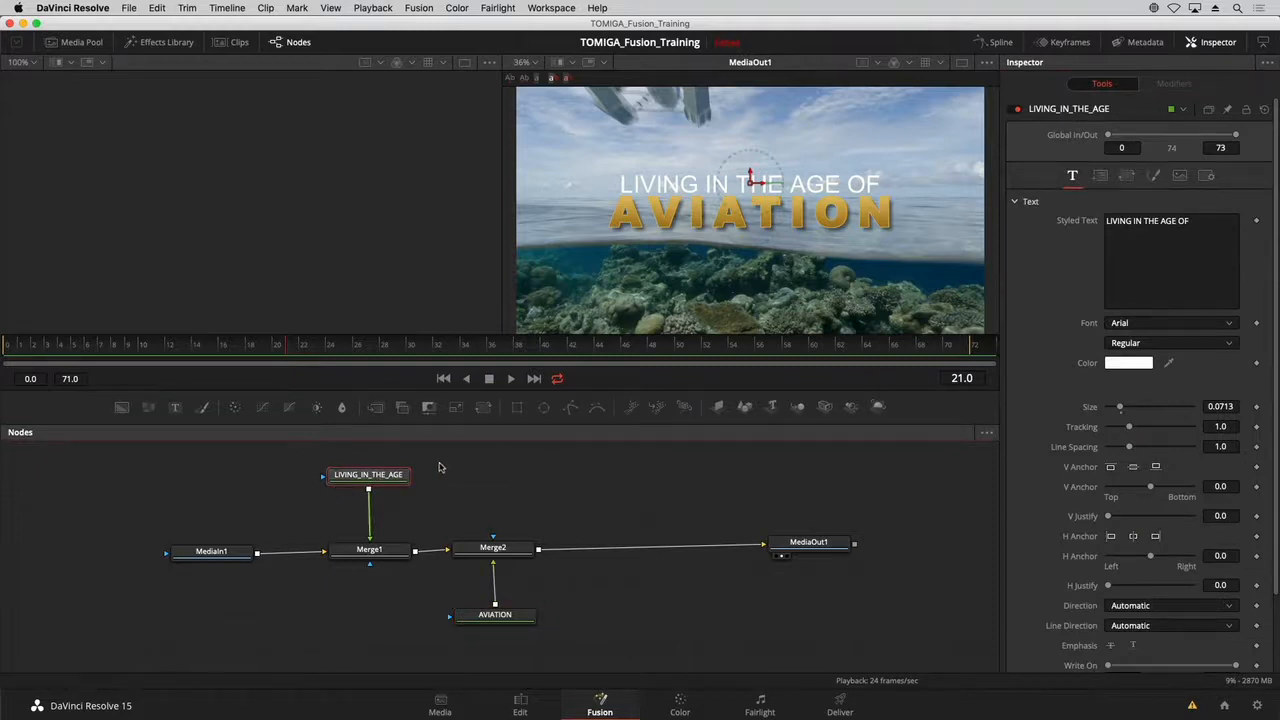
left_click(1155, 176)
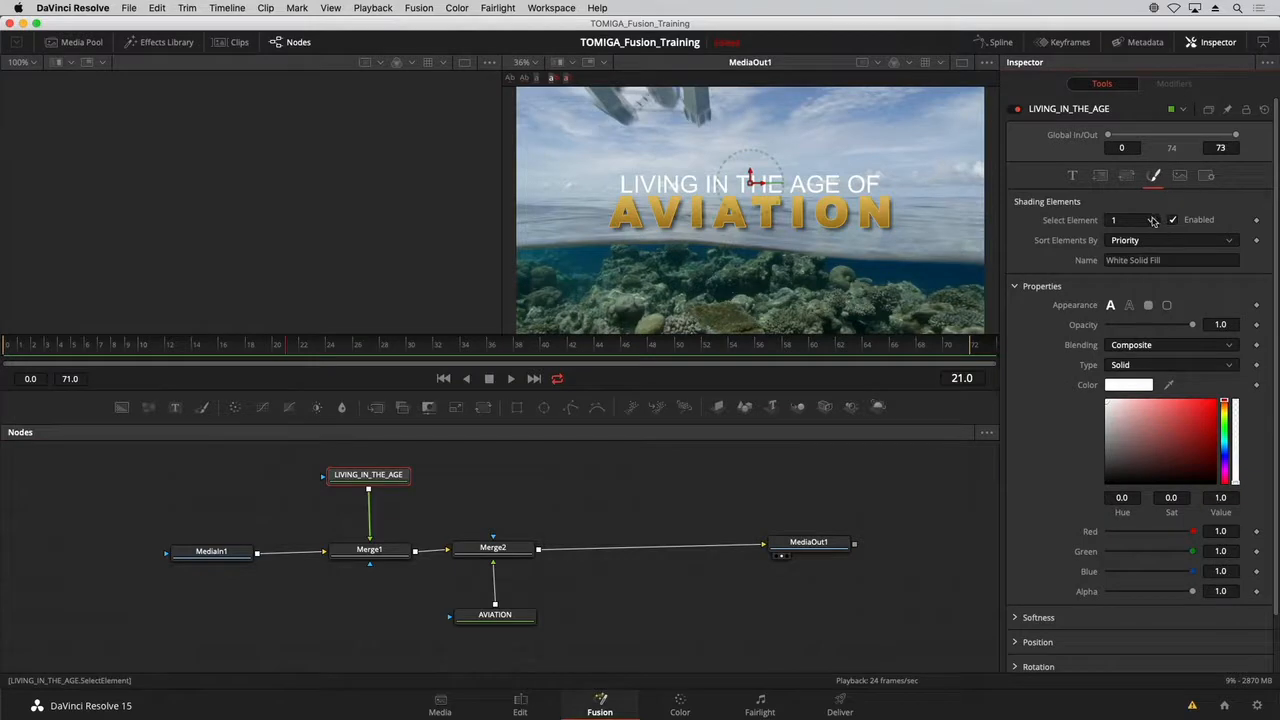
left_click(1153, 221)
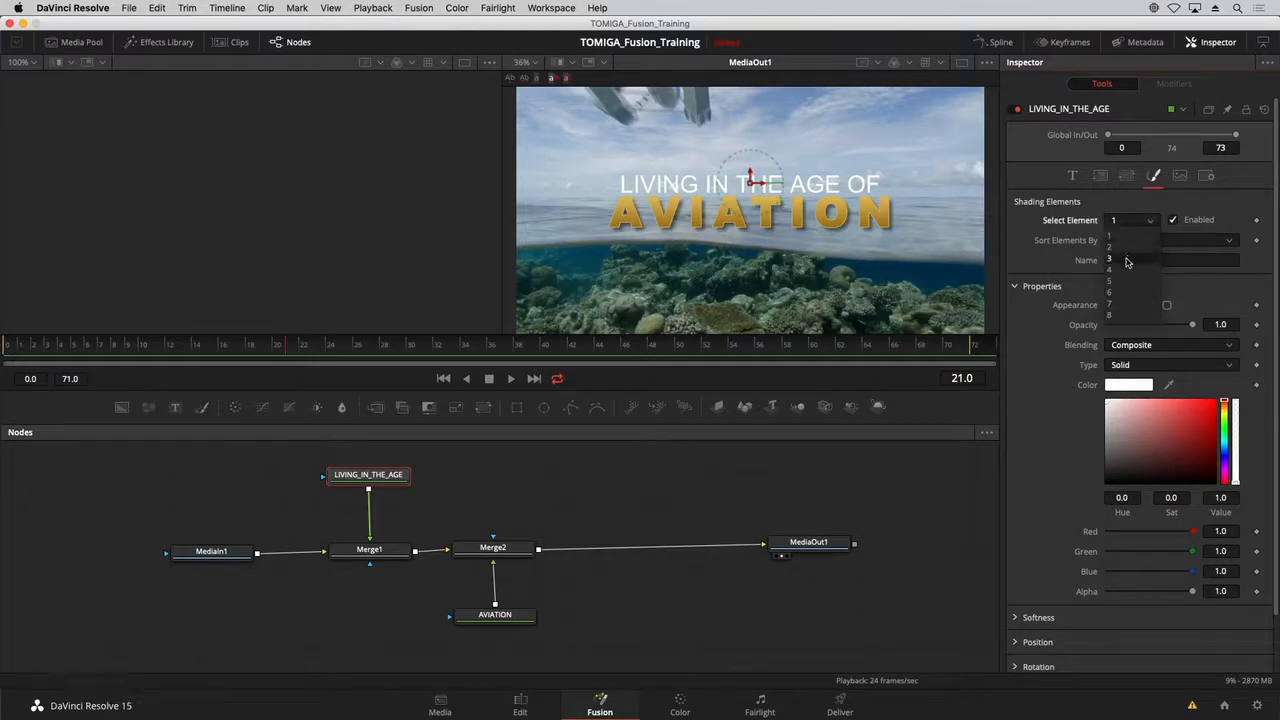
left_click(1127, 260)
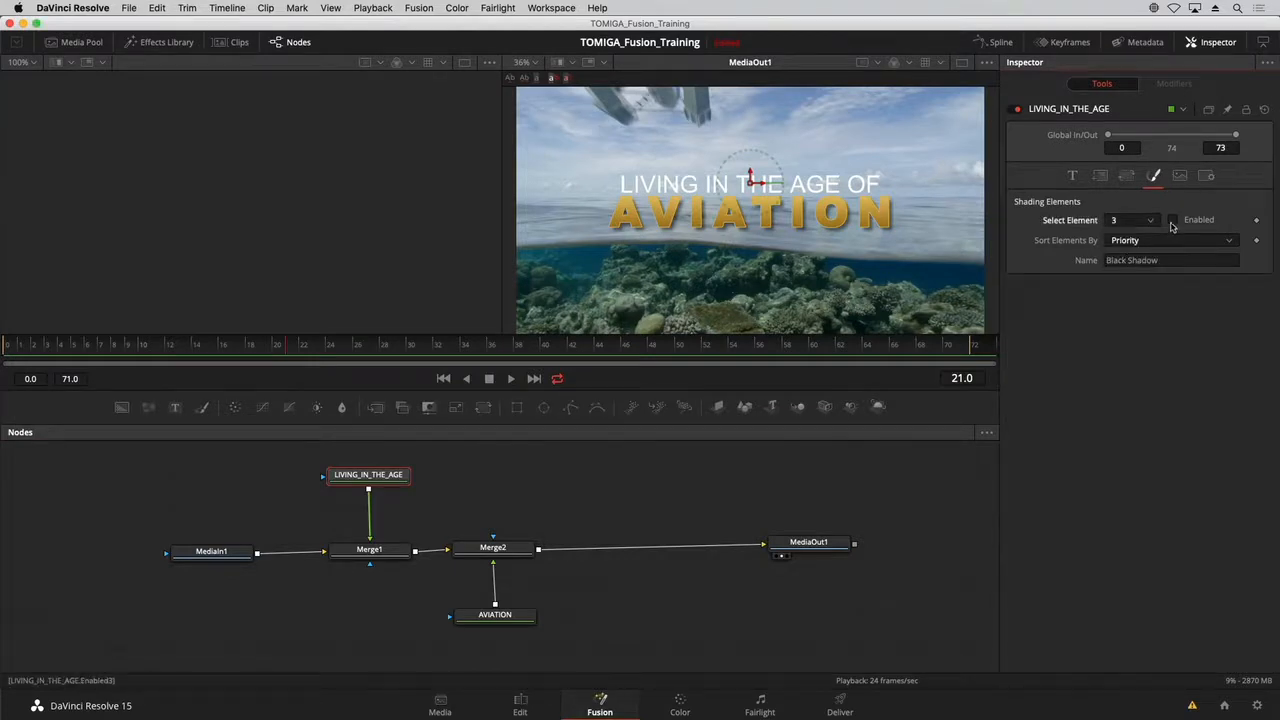
left_click(1174, 221)
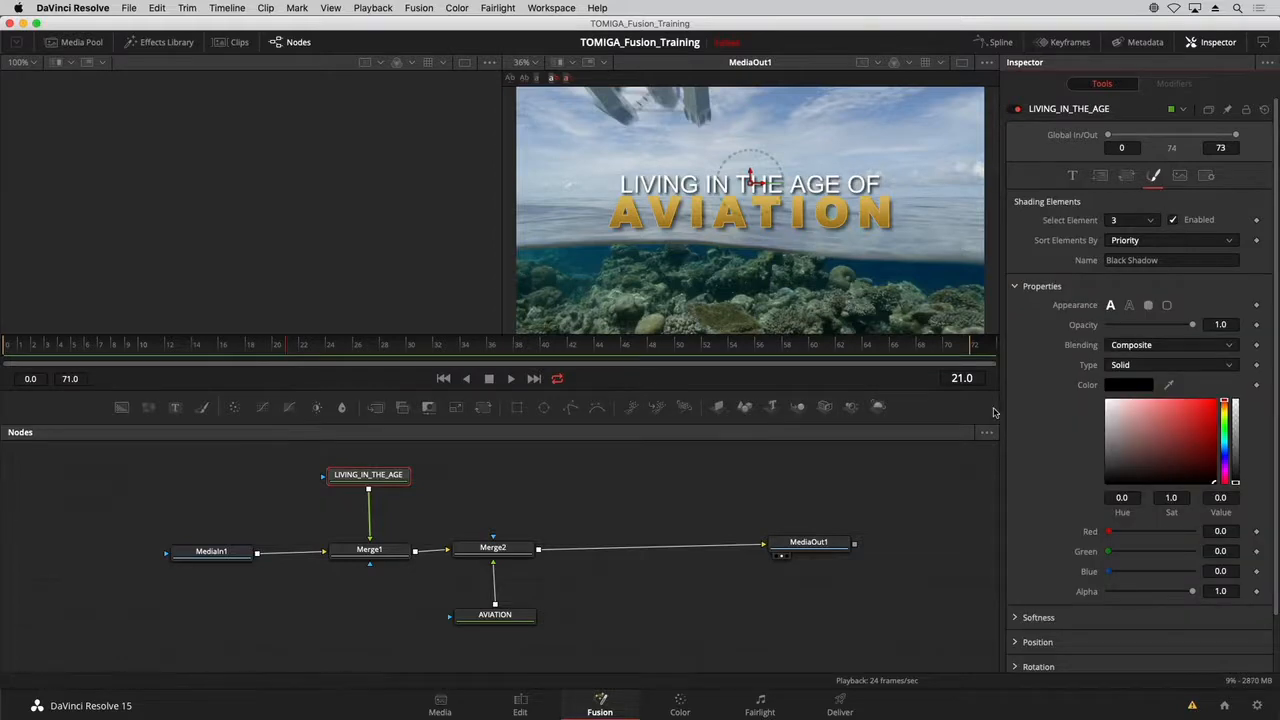
left_click(1215, 323)
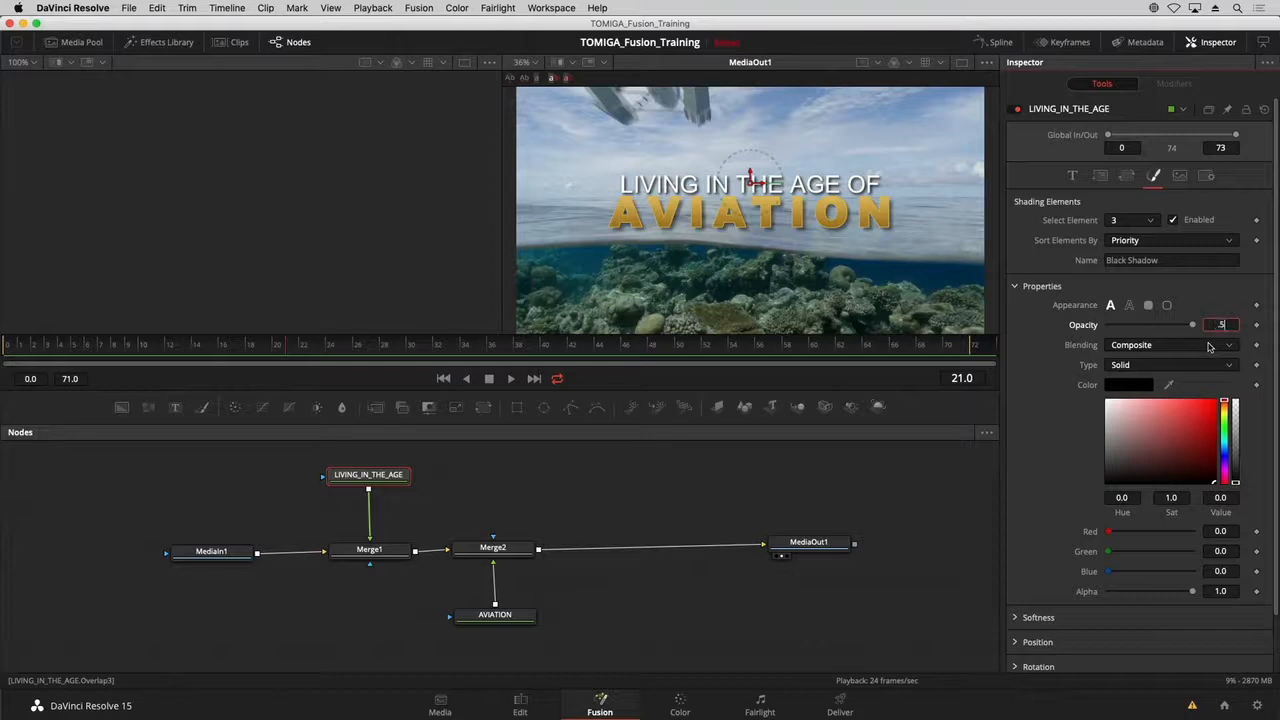
key("Tab")
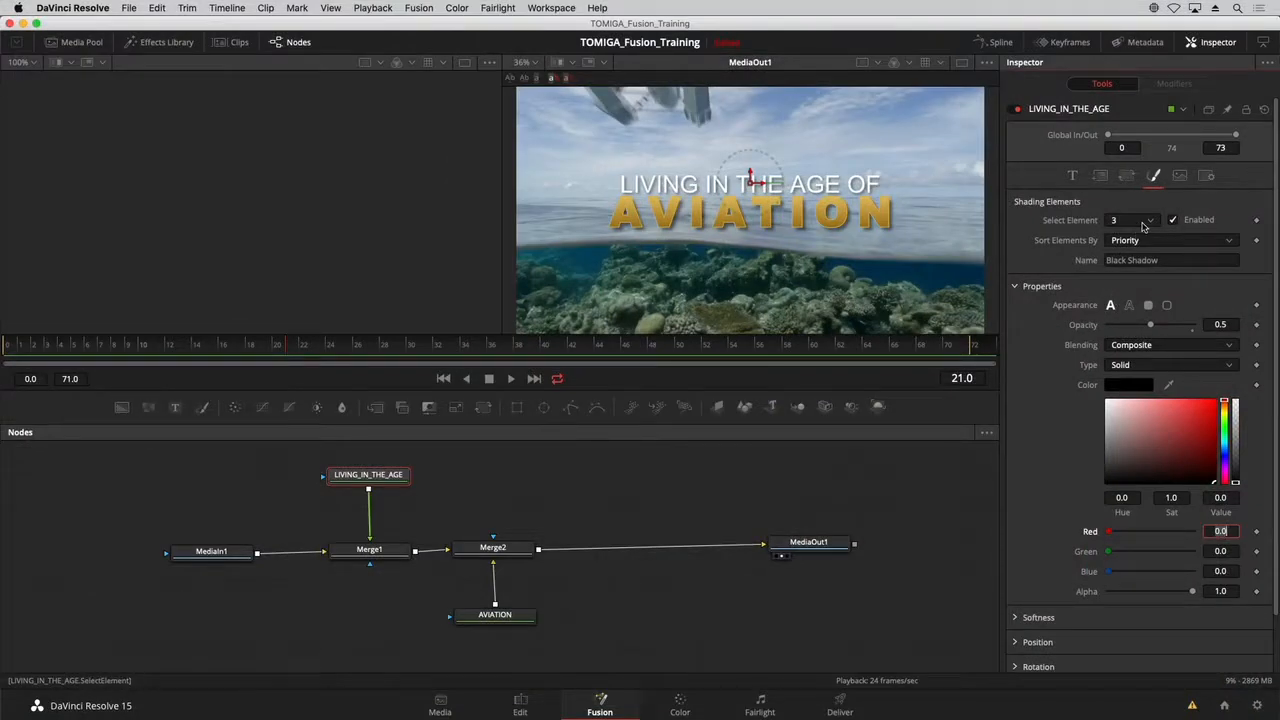
Add a Blend keyframe to Merge1 at frame 24, keeping the value at 1.0.
left_click(380, 551)
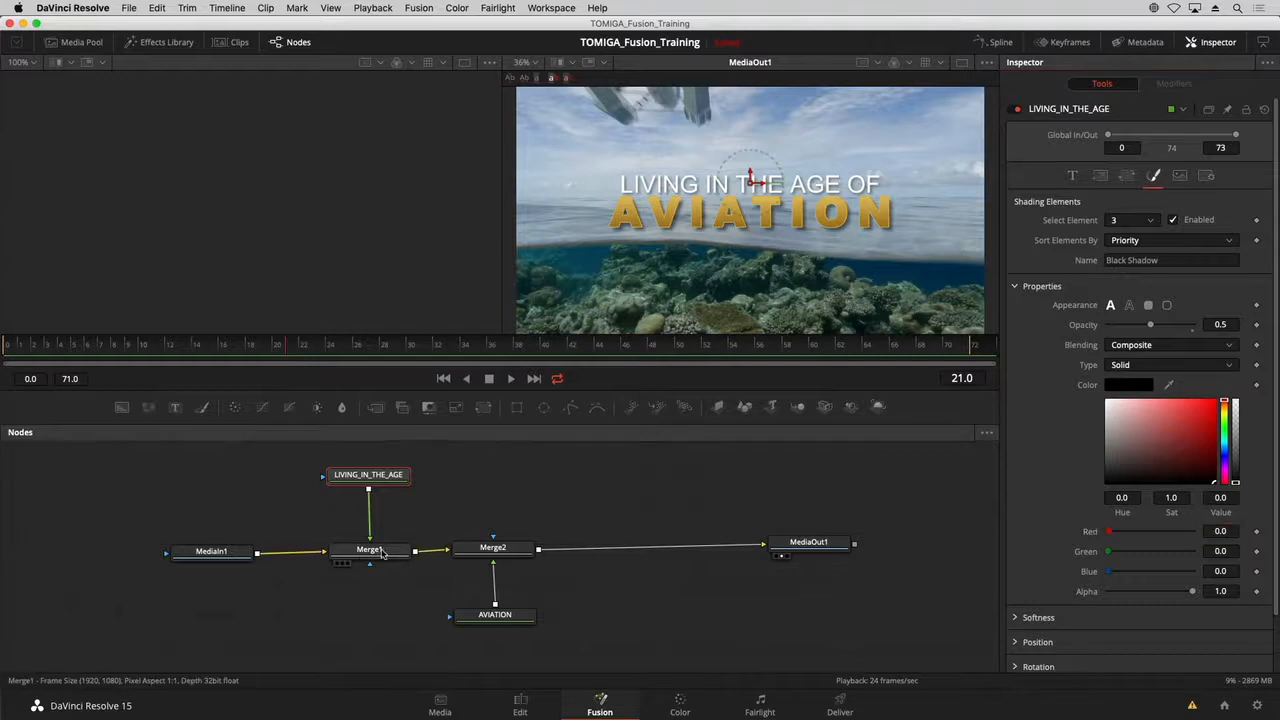
mouse_move(1191, 351)
left_mouse_down()
mouse_move(1140, 354)
mouse_move(1215, 352)
mouse_move(1107, 358)
mouse_move(1196, 355)
left_mouse_up()
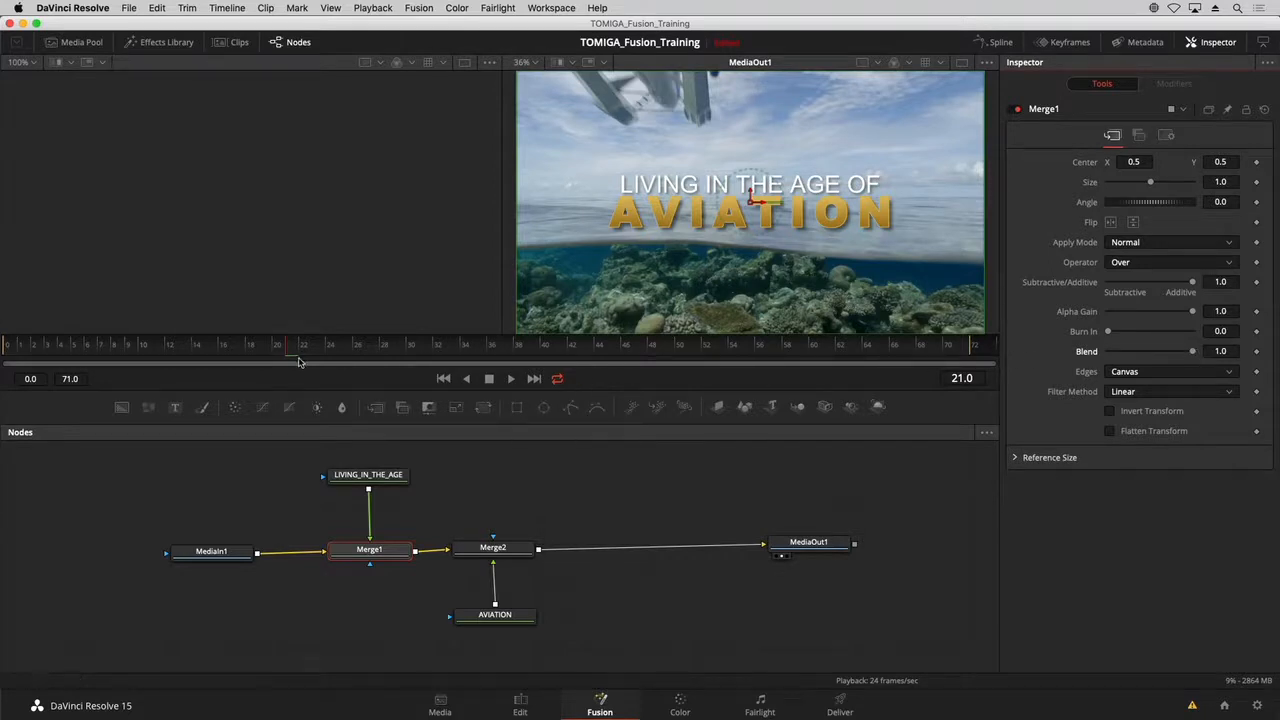
left_click_drag(290, 356, 329, 349)
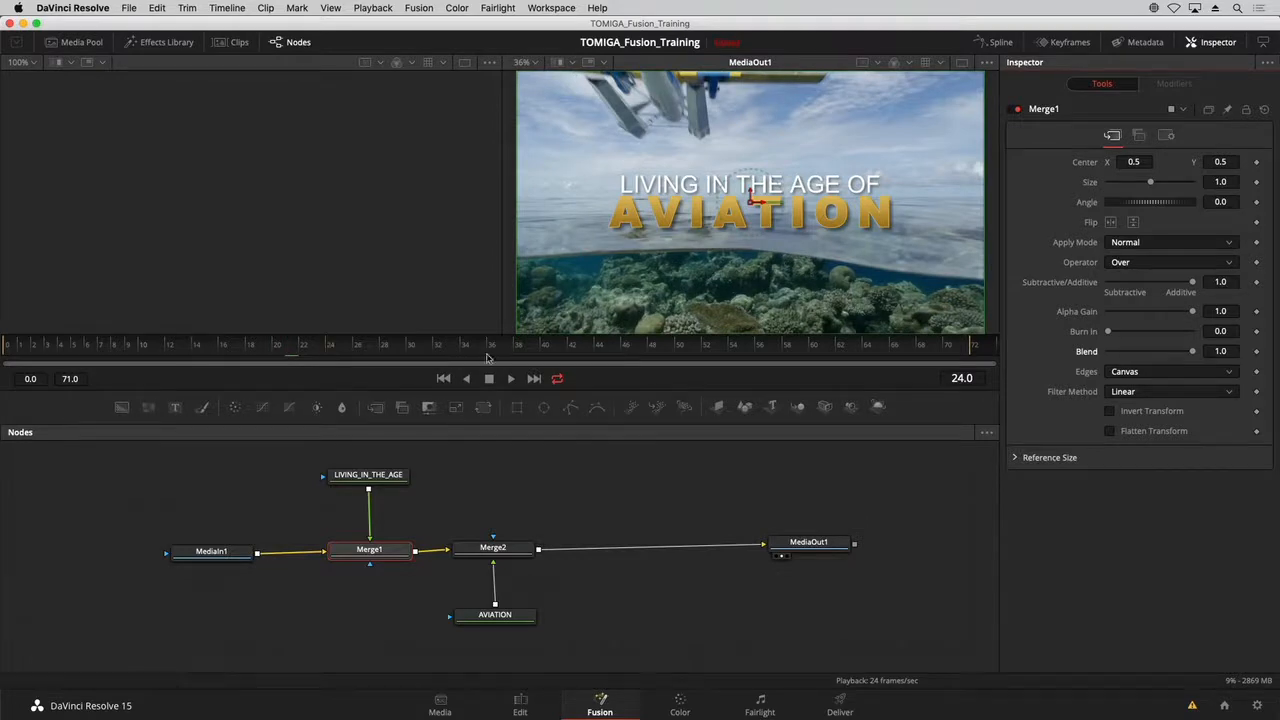
left_click(324, 351)
key("Right")
left_click(1257, 352)
Set Merge1's Blend to 0.0 at frame 12 and scrub through the upper title line's fade-in up to frame 24.
left_click(168, 348)
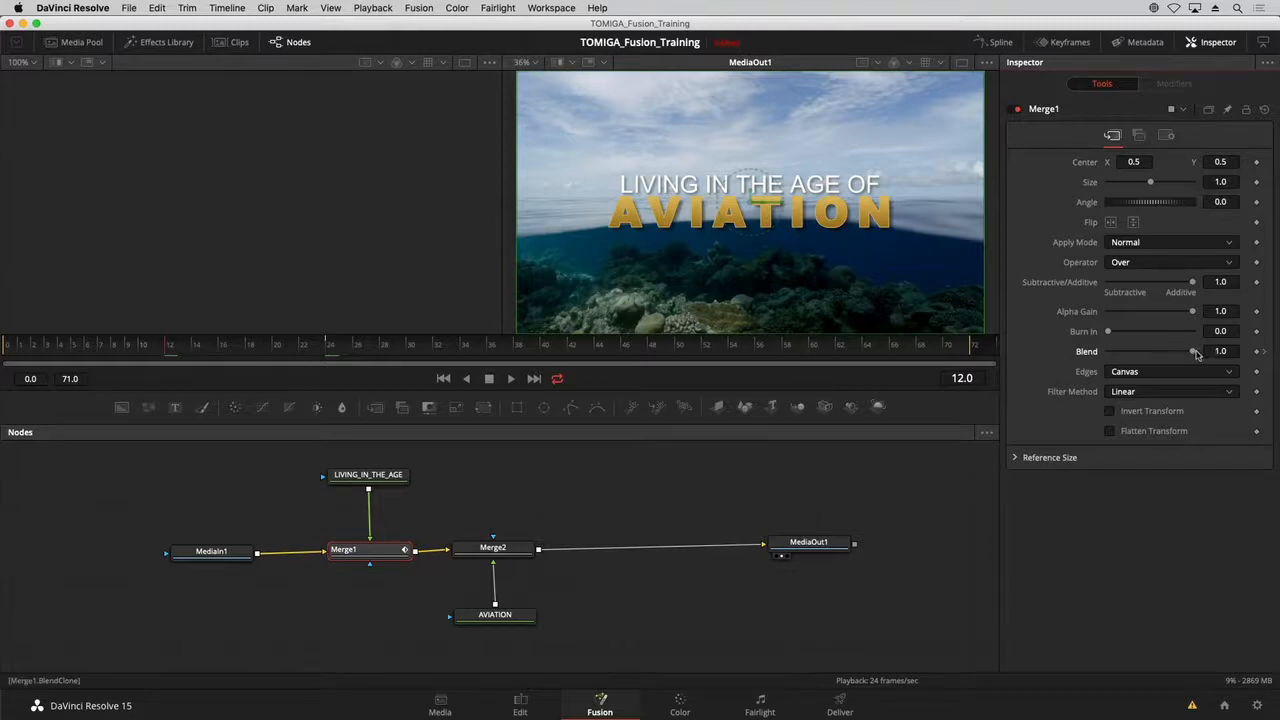
left_click_drag(1193, 352, 1080, 362)
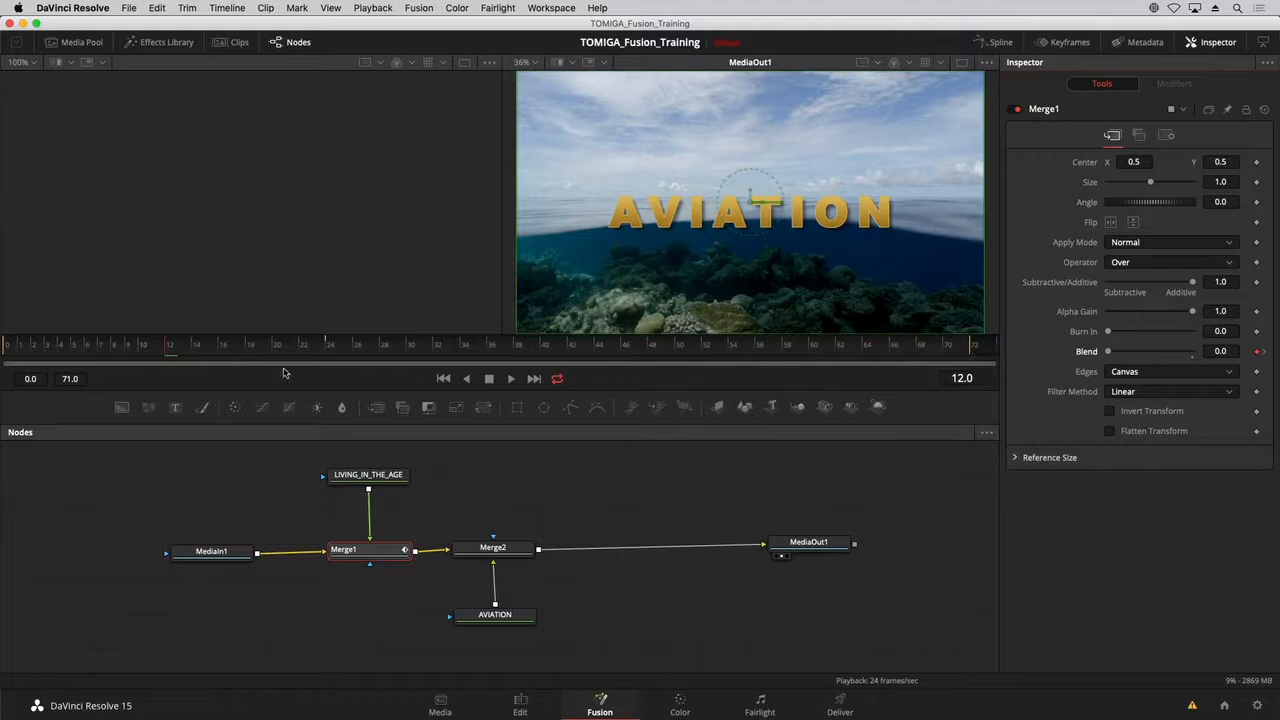
left_click_drag(182, 352, 265, 350)
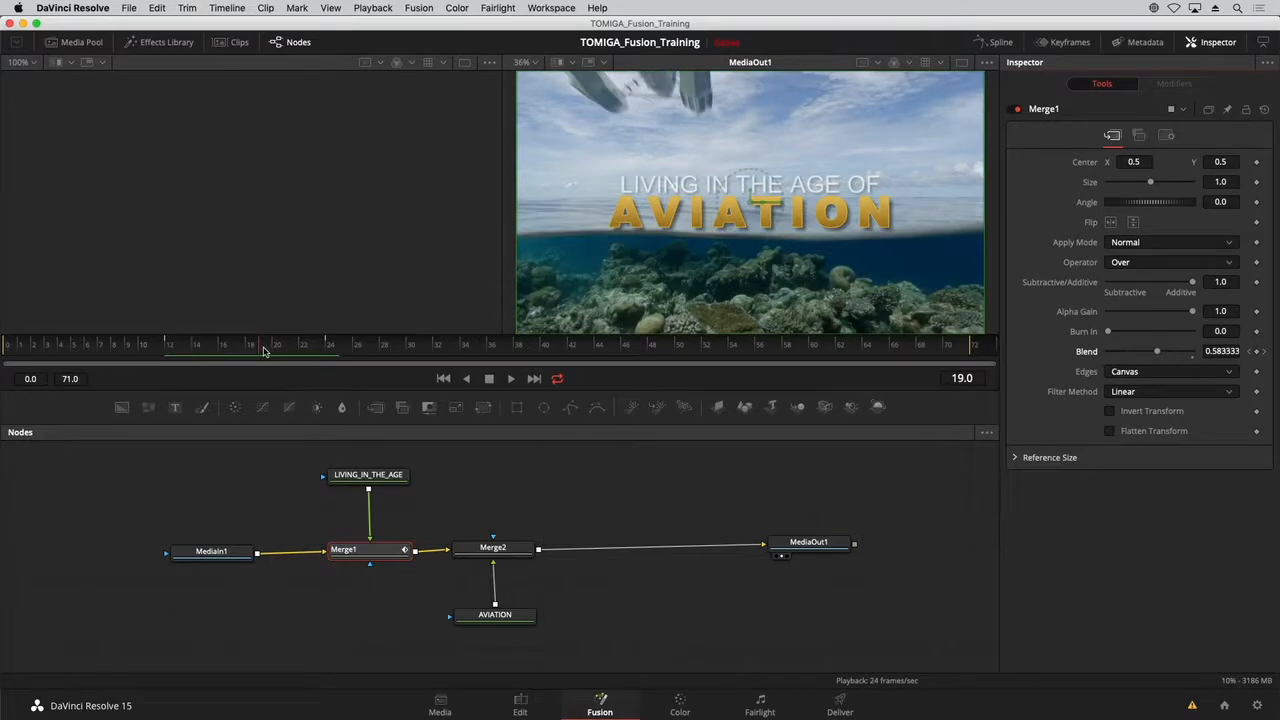
mouse_move(265, 350)
left_mouse_down()
mouse_move(182, 350)
mouse_move(290, 347)
mouse_move(254, 348)
left_mouse_up()
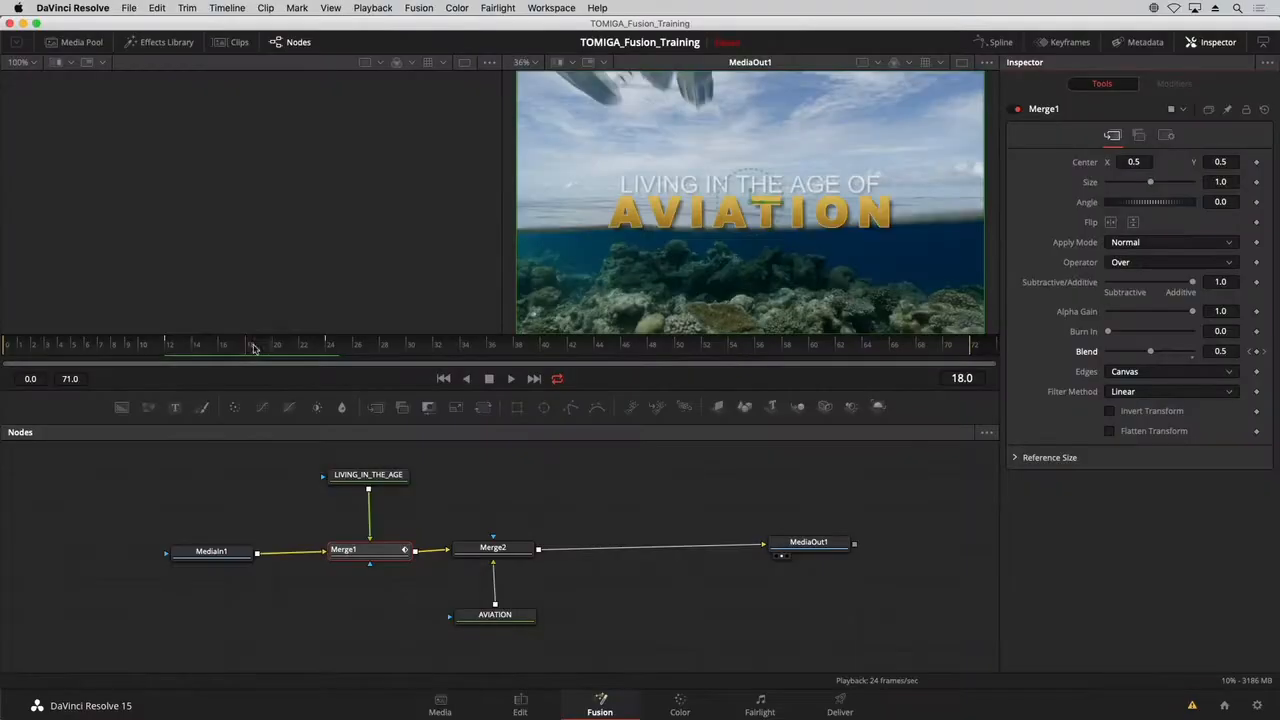
mouse_move(312, 346)
left_mouse_down()
mouse_move(323, 346)
mouse_move(186, 346)
mouse_move(334, 349)
left_mouse_up()
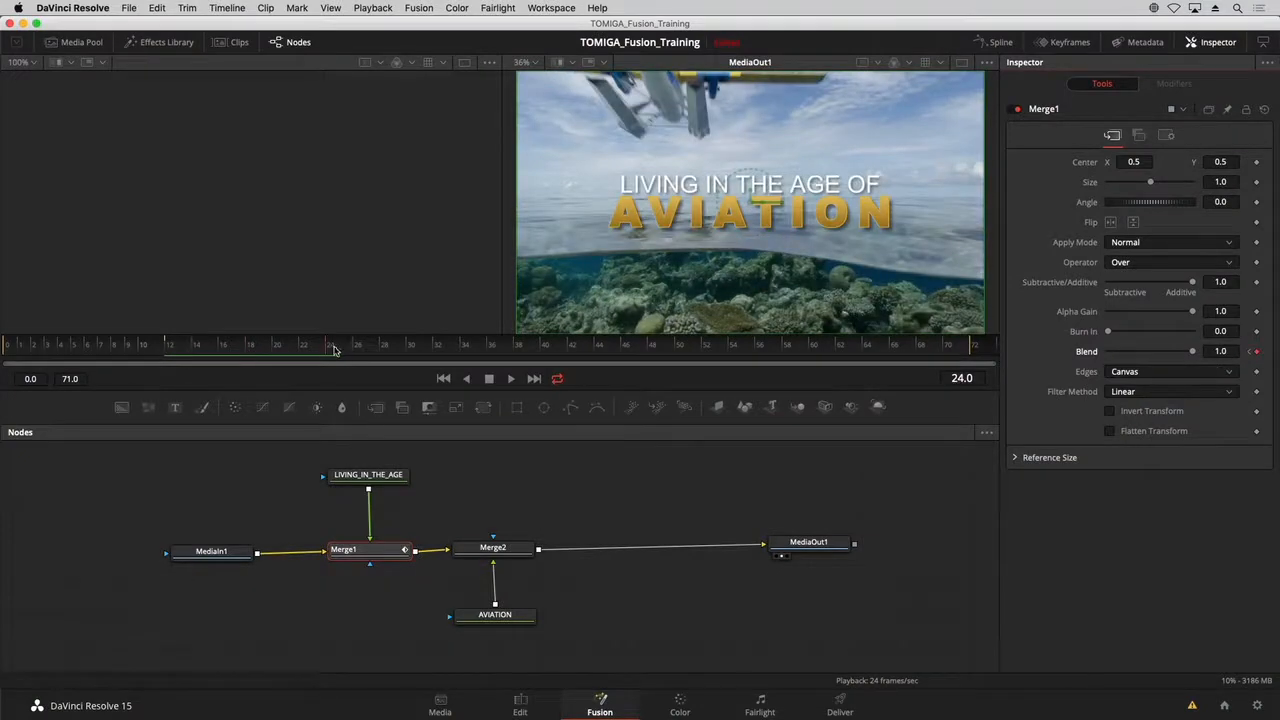
Add a Tracking keyframe to the AVIATION text at frame 24.
left_click(509, 617)
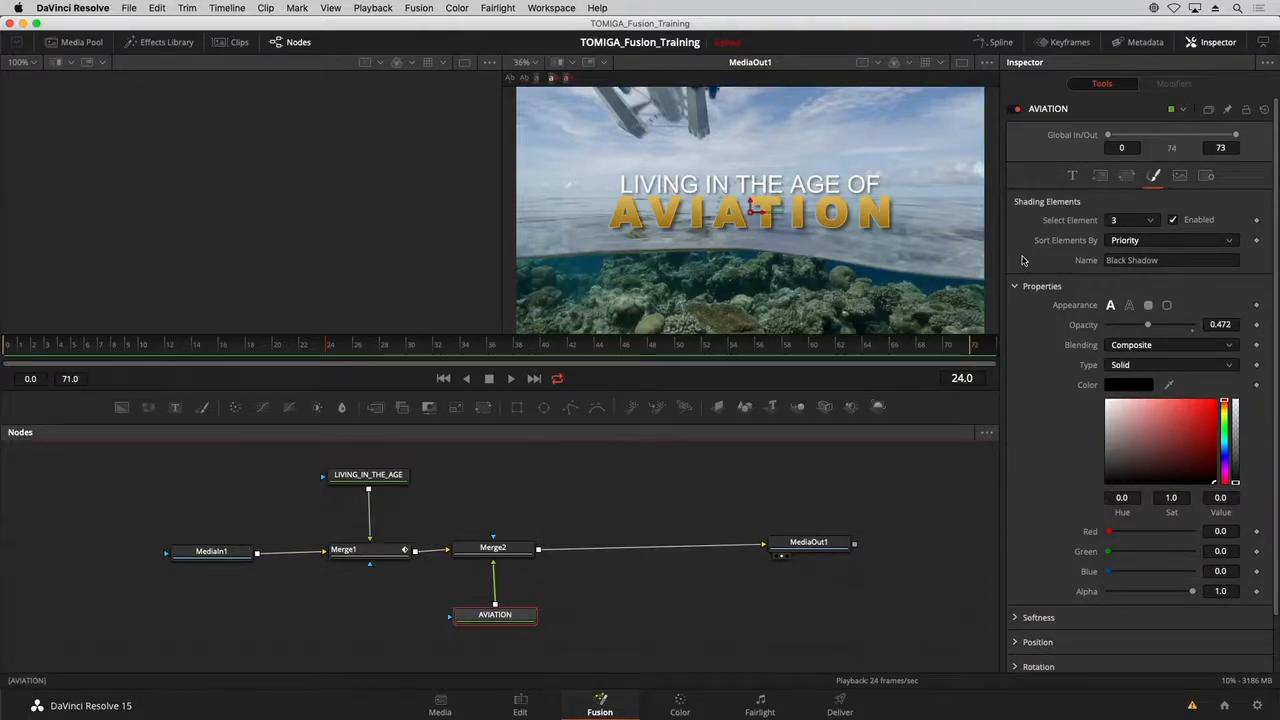
left_click(1072, 175)
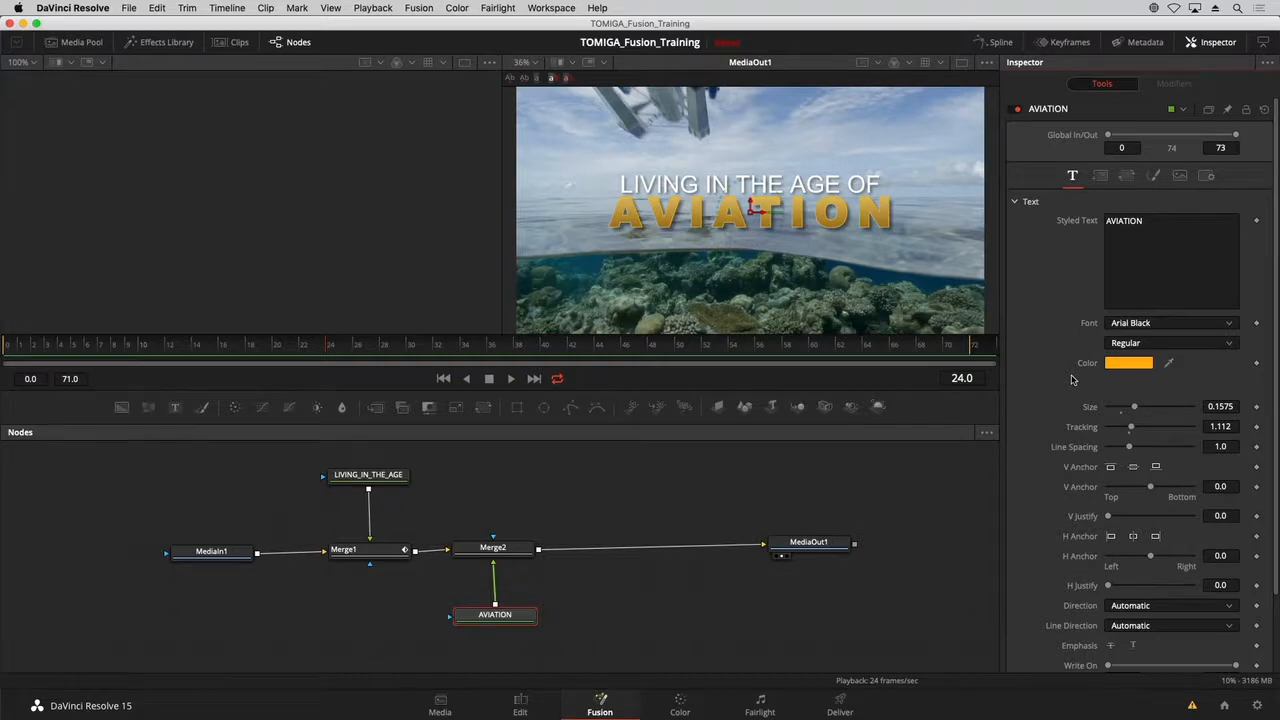
left_click(1257, 427)
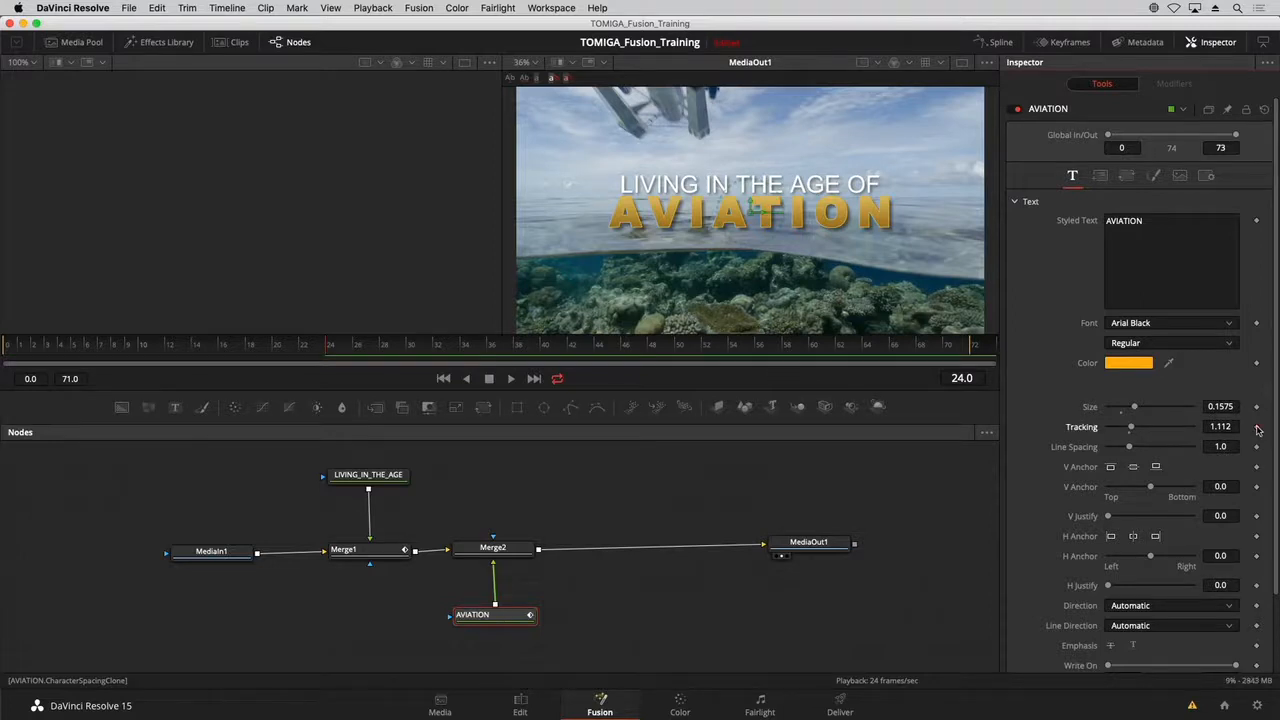
Widen the AVIATION text's Tracking to about 1.638 at frame 12 and scrub through the letter-spacing animation.
left_click(277, 347)
left_click_drag(260, 347, 290, 349)
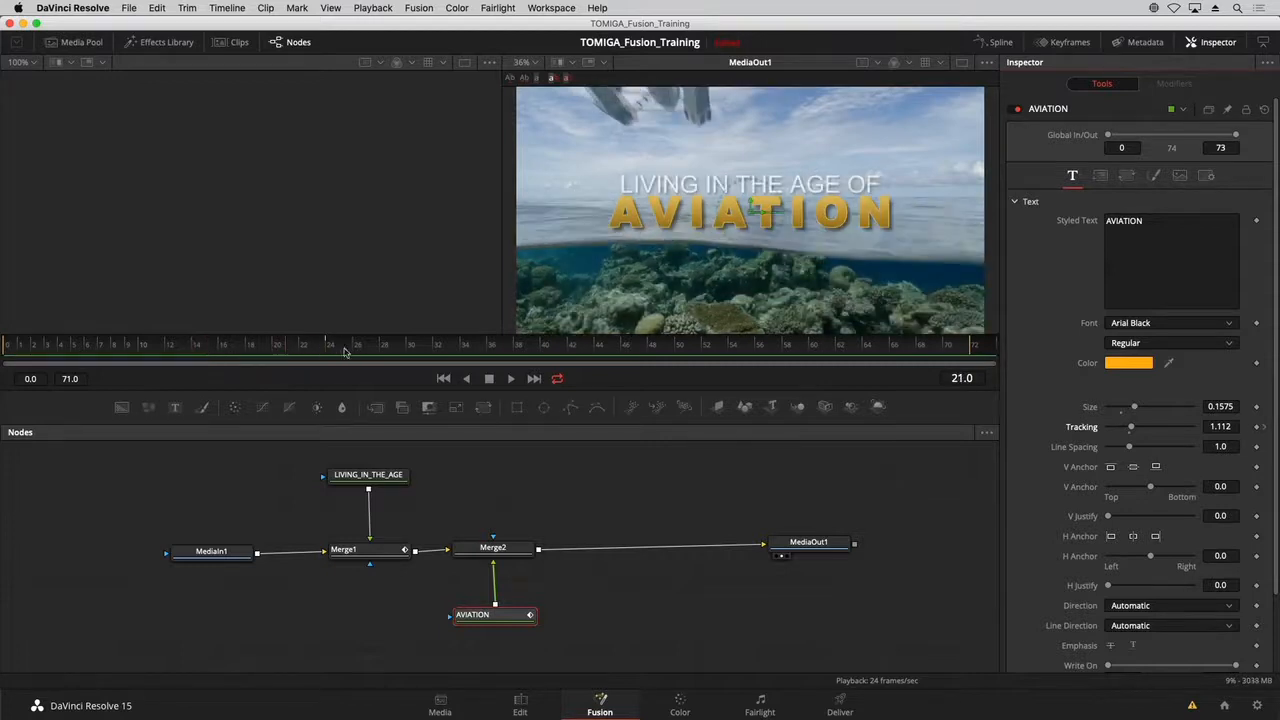
left_click(970, 377)
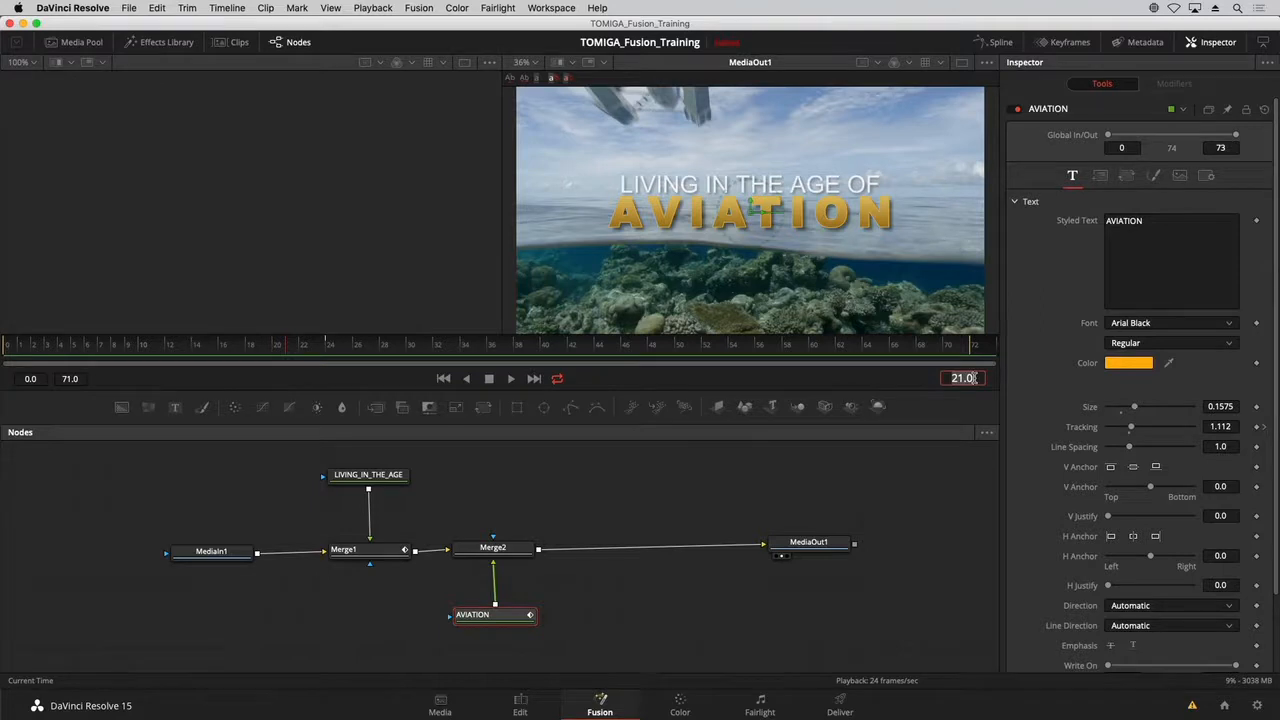
type("12")
key("Return")
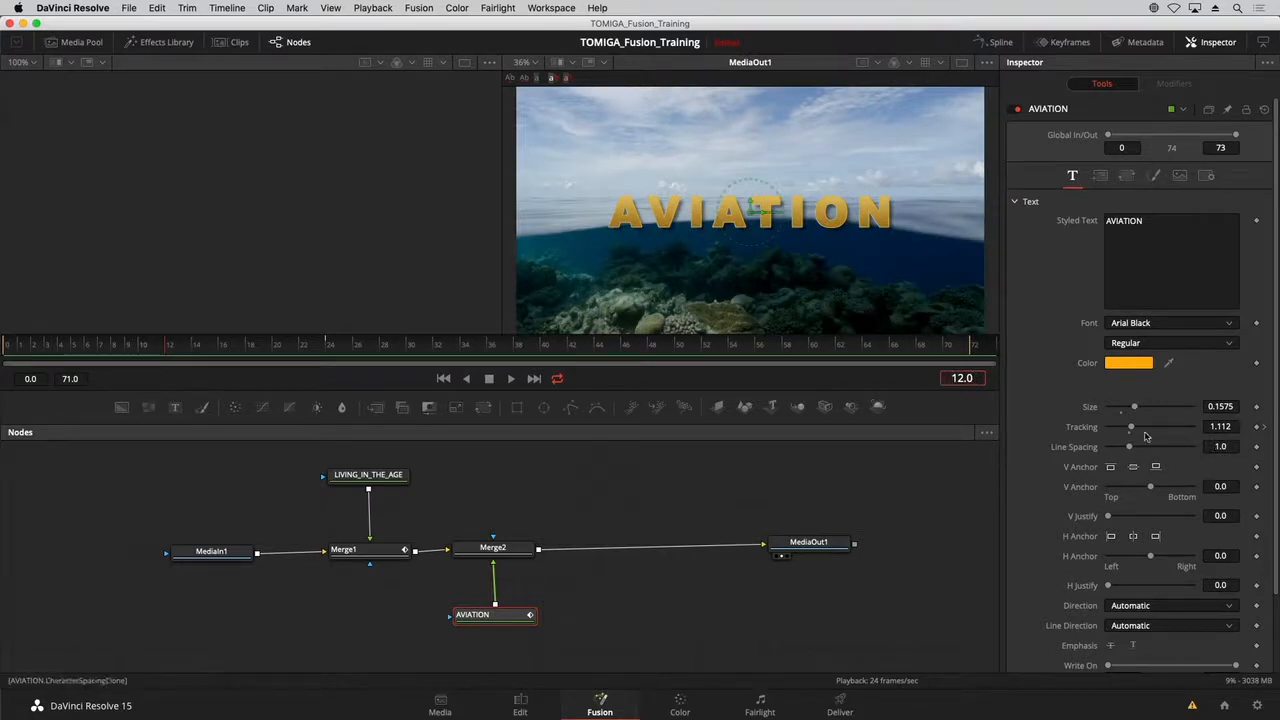
left_click_drag(1131, 432, 1143, 432)
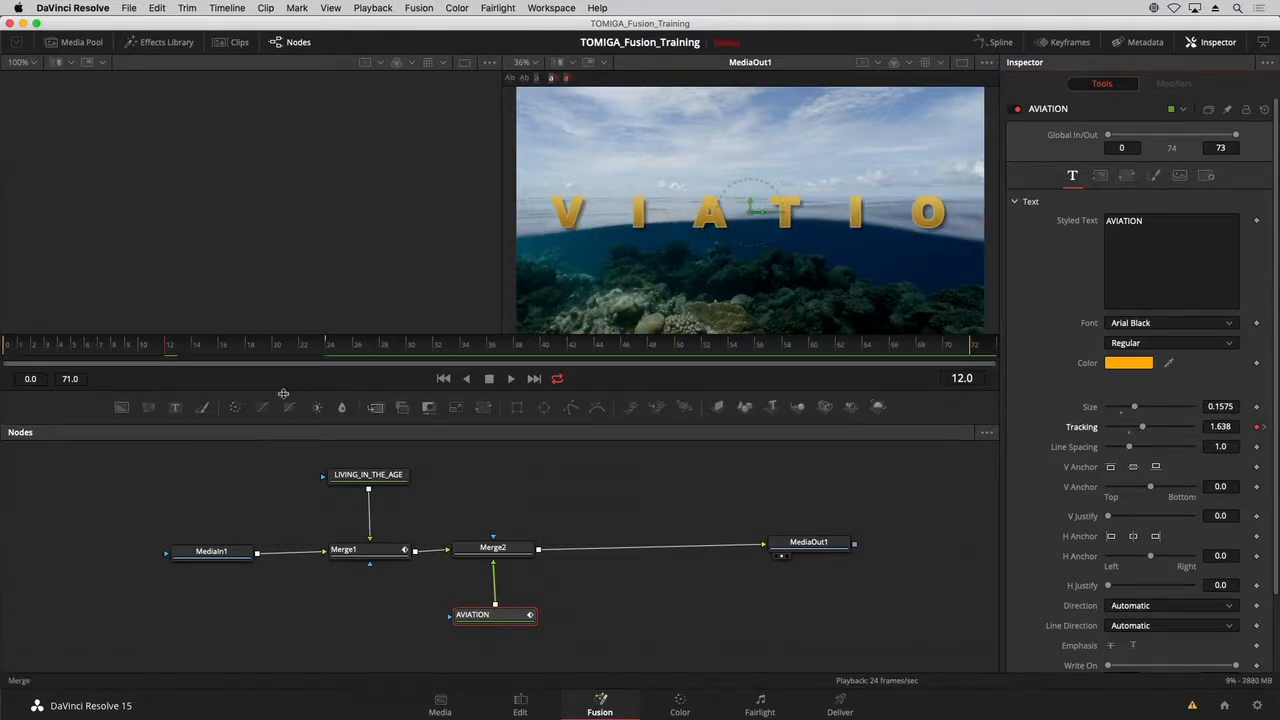
left_click(200, 349)
left_click_drag(200, 349, 329, 347)
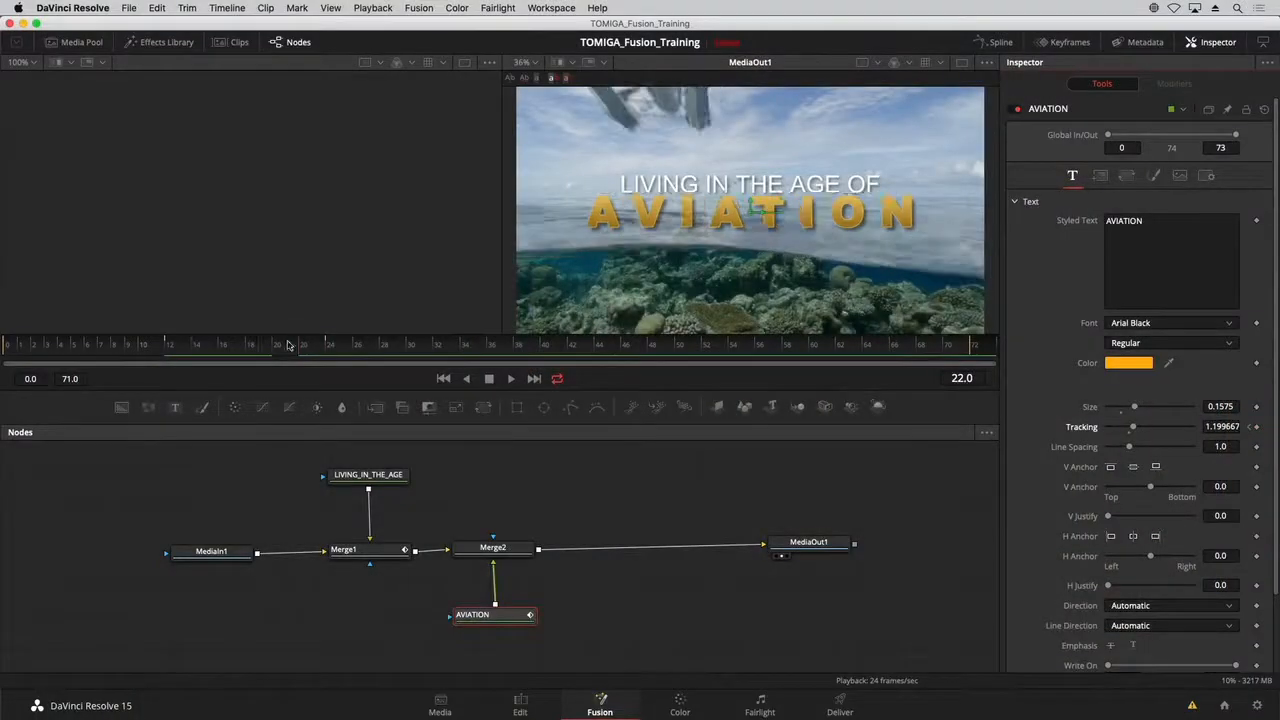
mouse_move(288, 345)
left_mouse_down()
mouse_move(194, 348)
mouse_move(277, 349)
left_mouse_up()
Add a Blend keyframe to Merge2 at frame 24, keeping the value at 1.0.
left_click(517, 547)
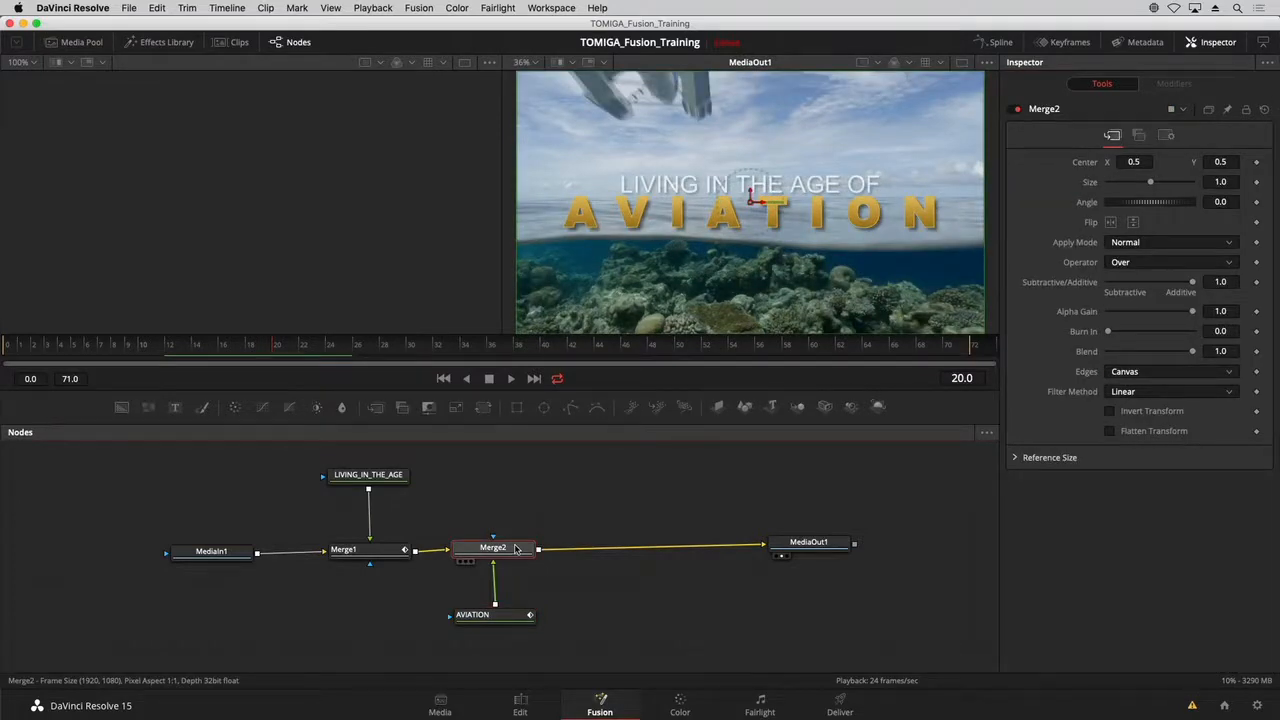
left_click(962, 378)
type("24")
key("Return")
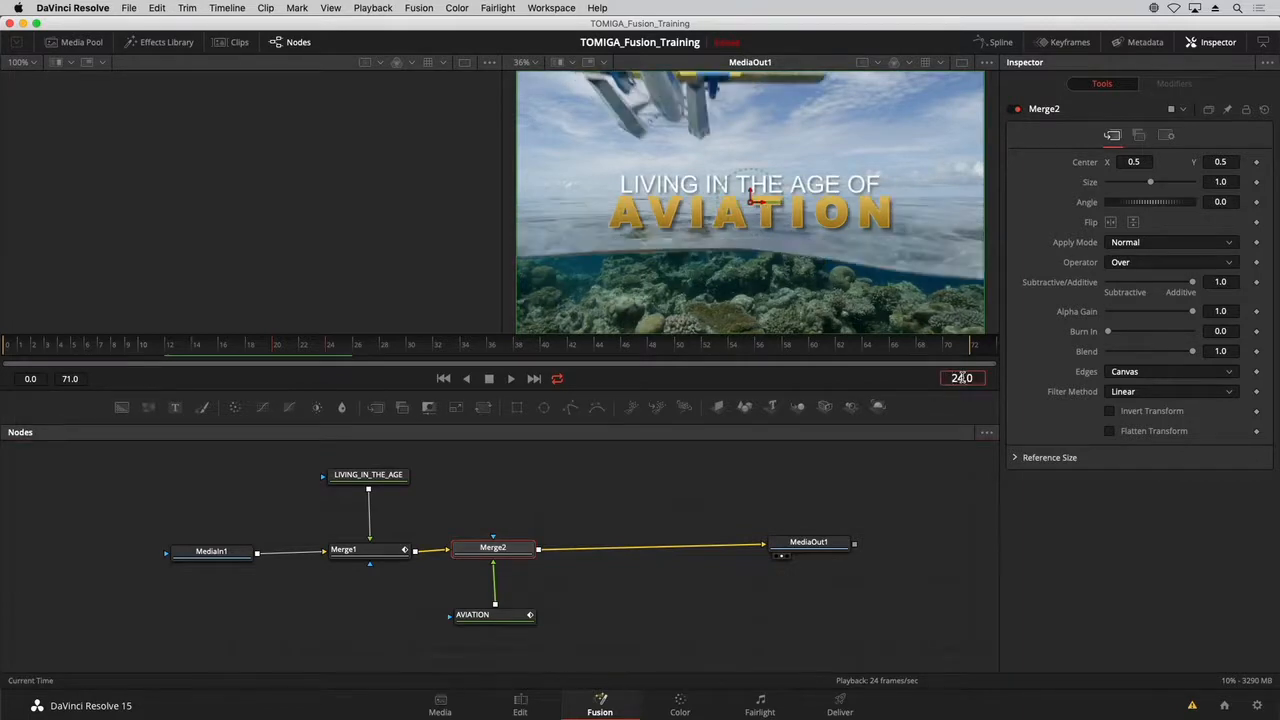
left_click(1256, 351)
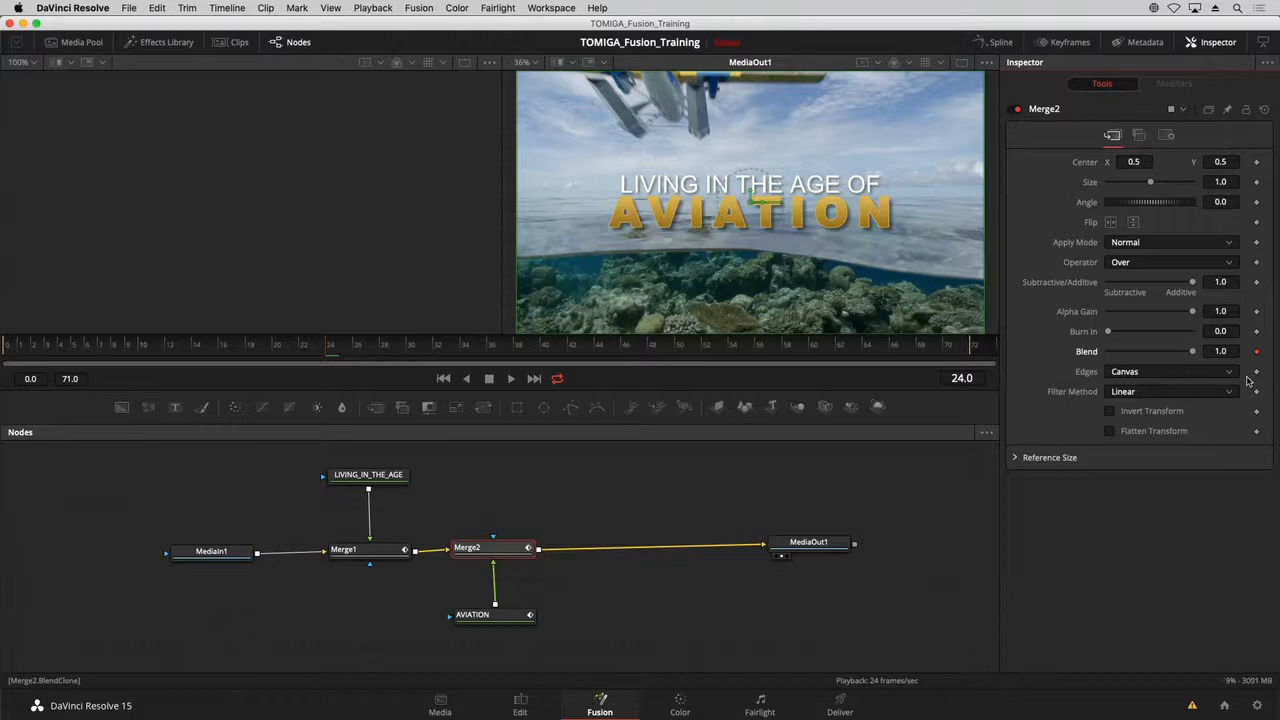
Set Merge2's Blend to 0.0 at frame 12 so that the AVIATION text fades in.
left_click(966, 378)
type("12")
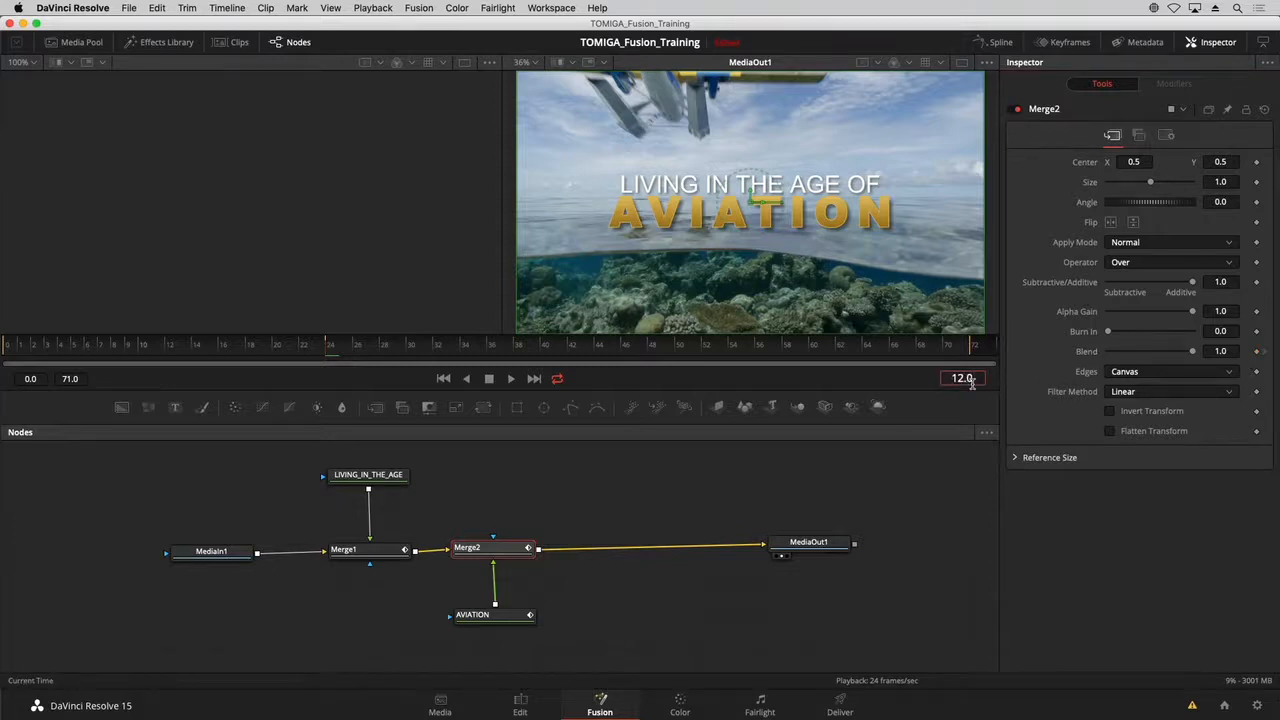
key("Return")
left_click_drag(1192, 351, 1107, 352)
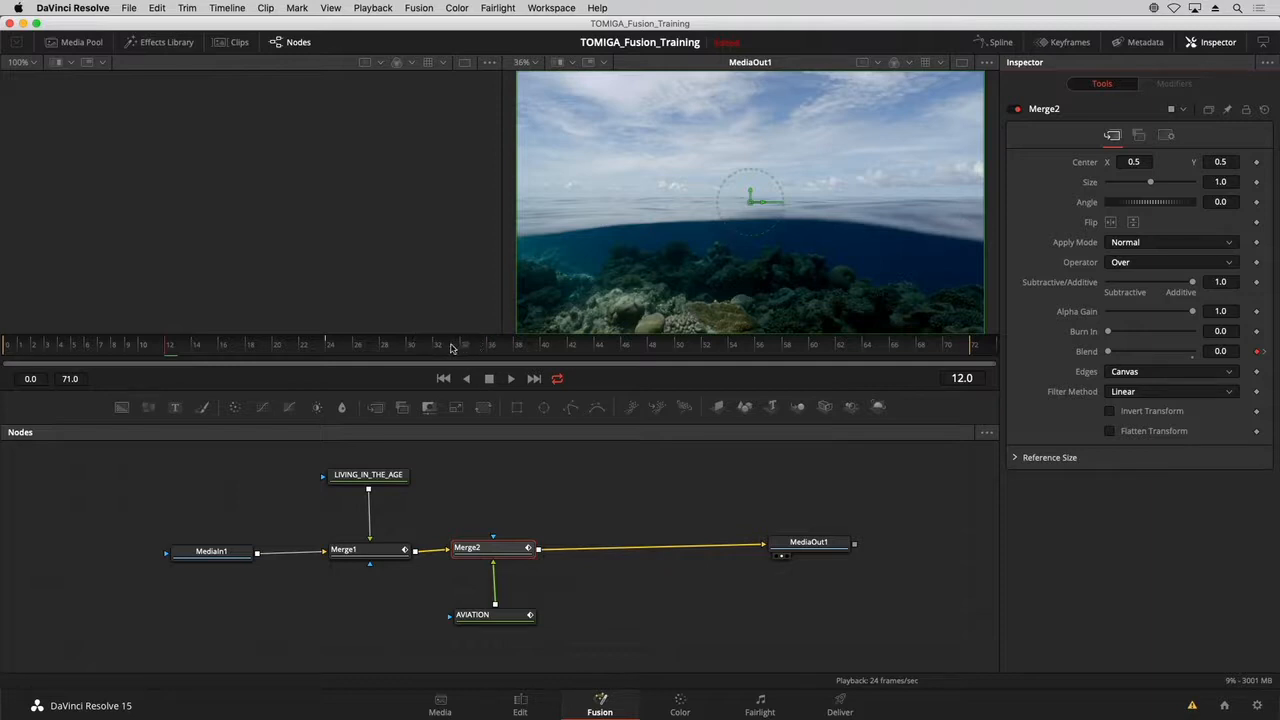
Limit the playback range to frames 0 to 31 and preview the finished title animation.
left_click_drag(421, 349, 2, 349)
key("space")
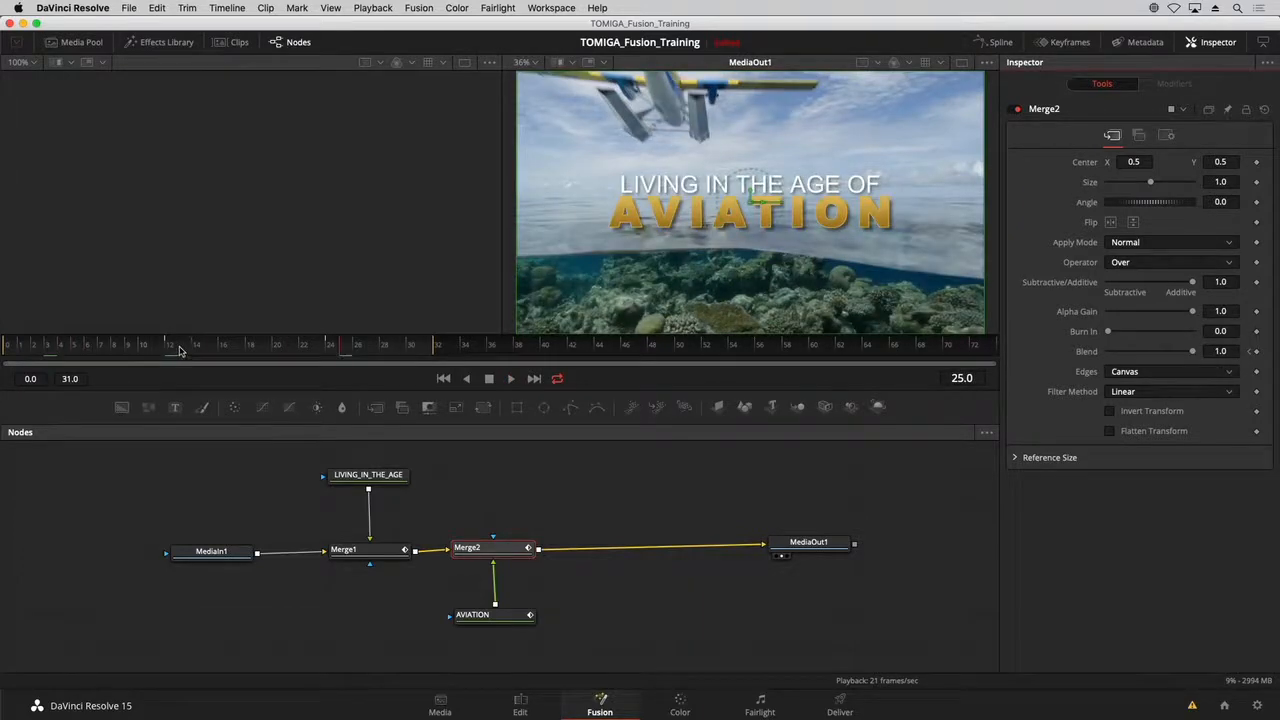
left_click_drag(180, 350, 285, 355)
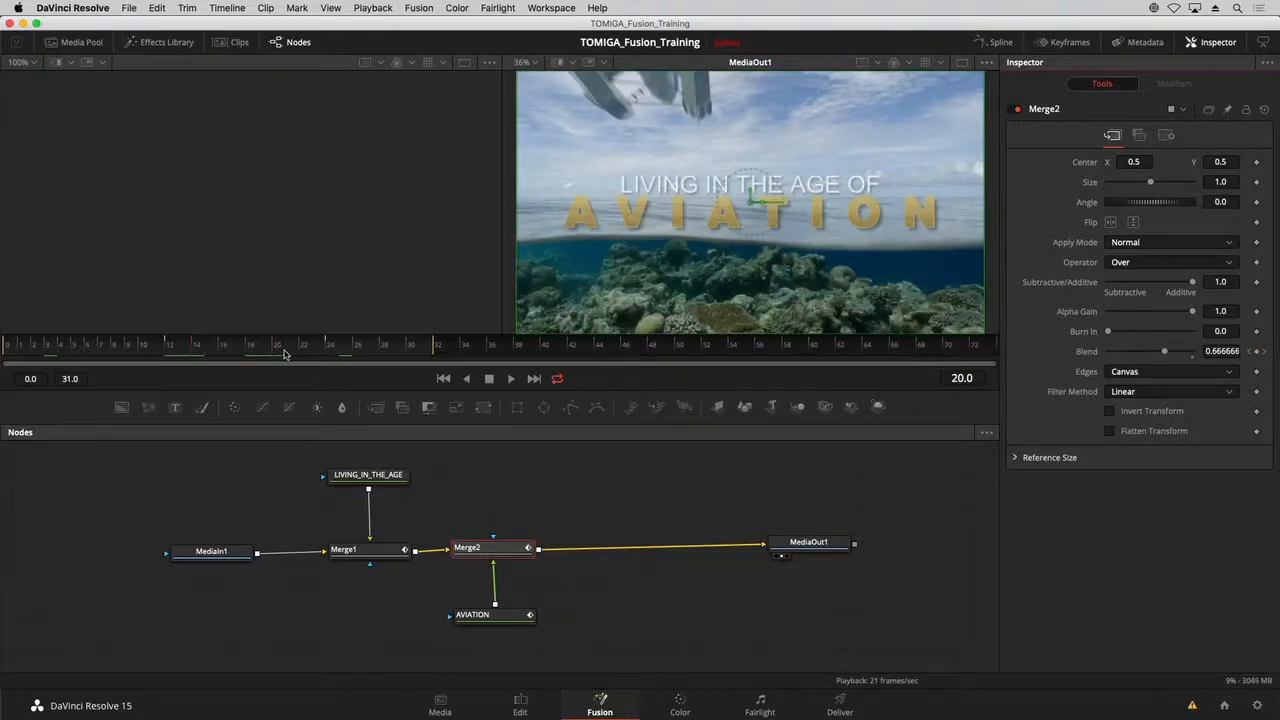
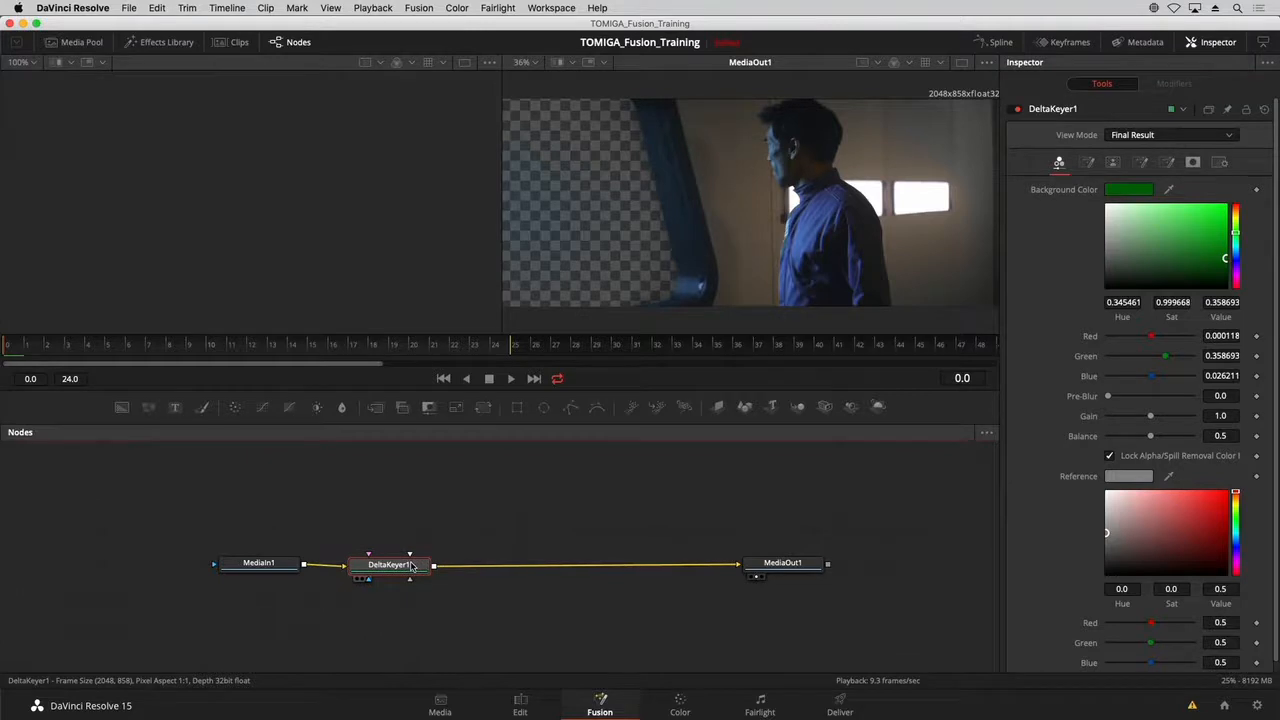
Show DeltaKeyer1's alpha channel in the empty viewer and tighten its matte threshold to 0.3 low and 0.644 high.
key("1")
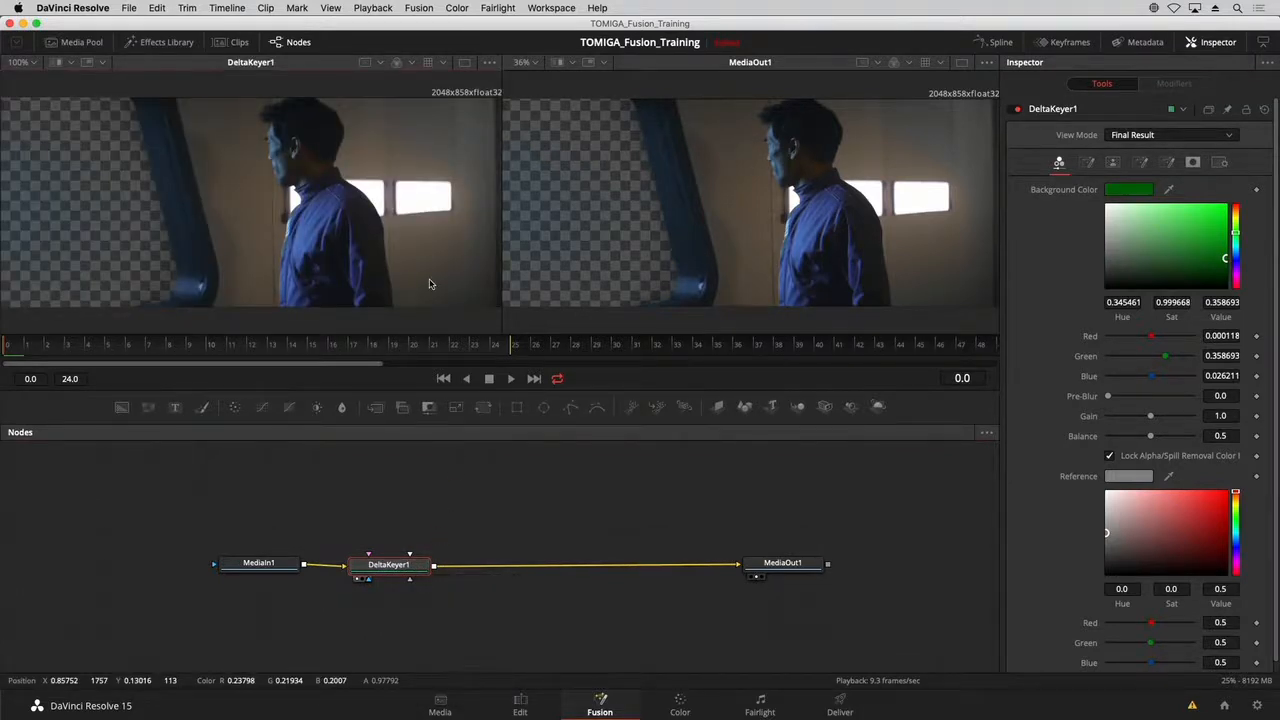
key("a")
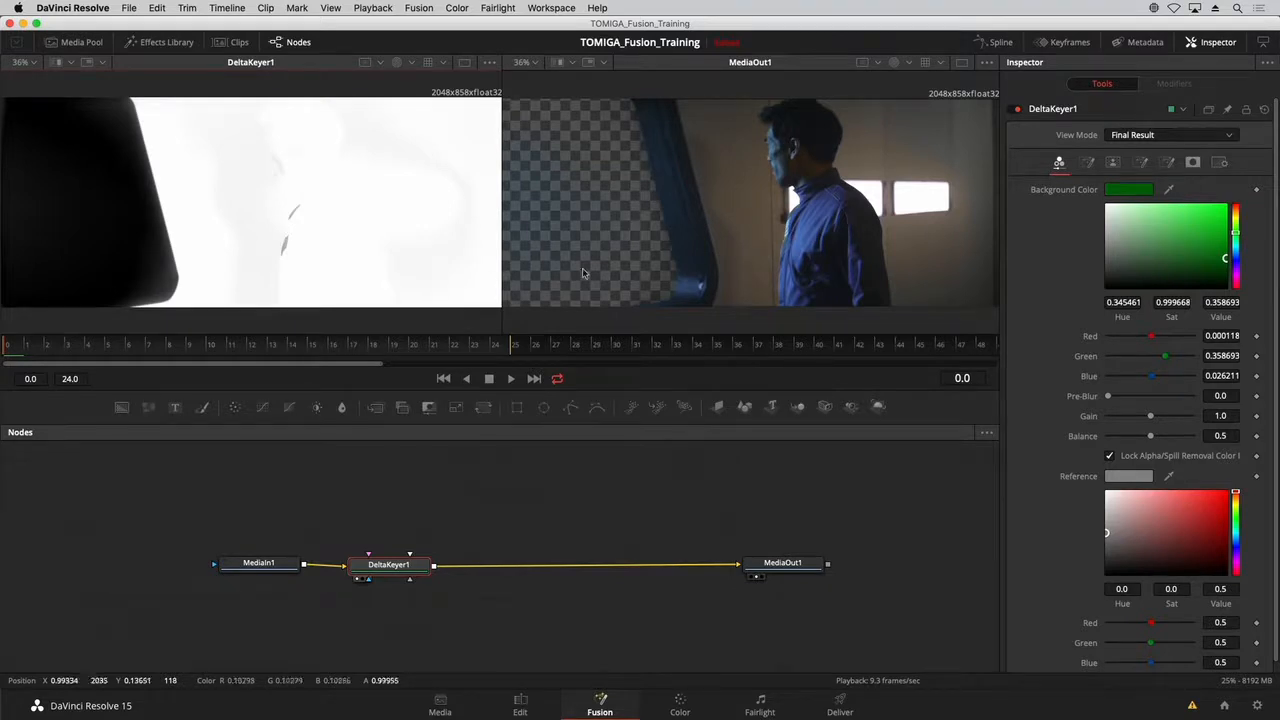
left_click(1113, 163)
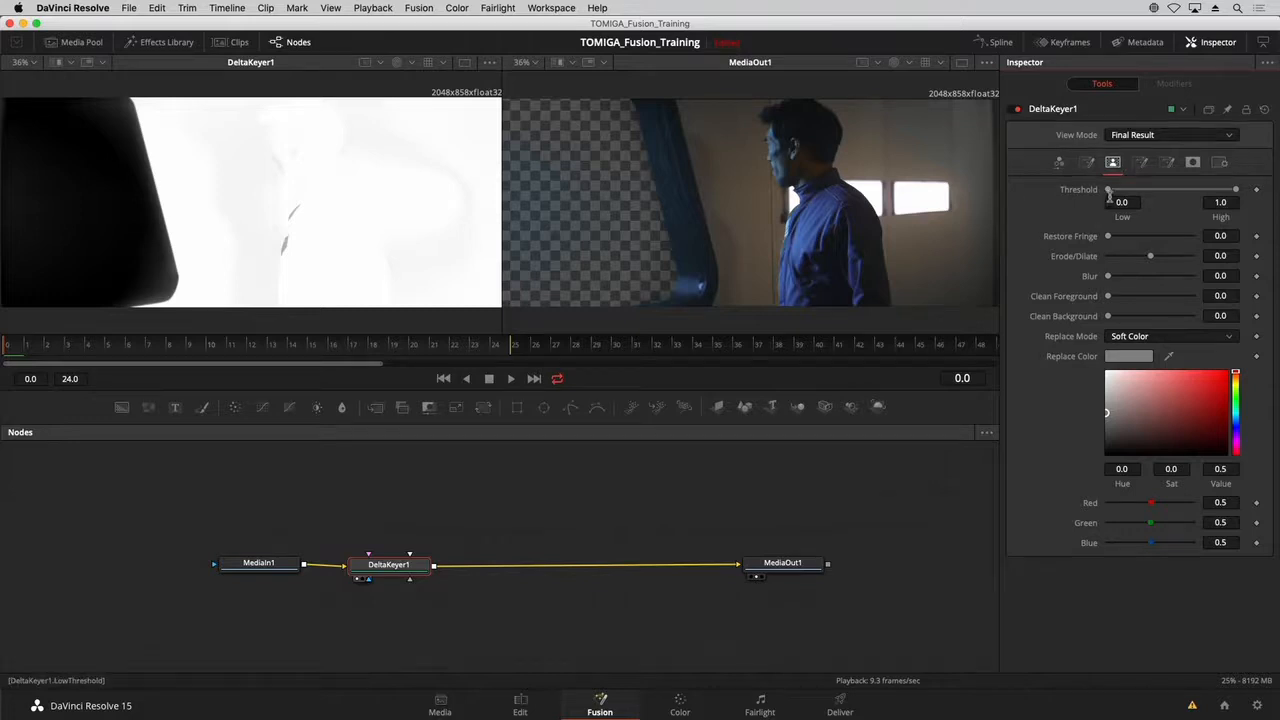
left_click_drag(1108, 191, 1145, 191)
left_click_drag(1232, 190, 1138, 198)
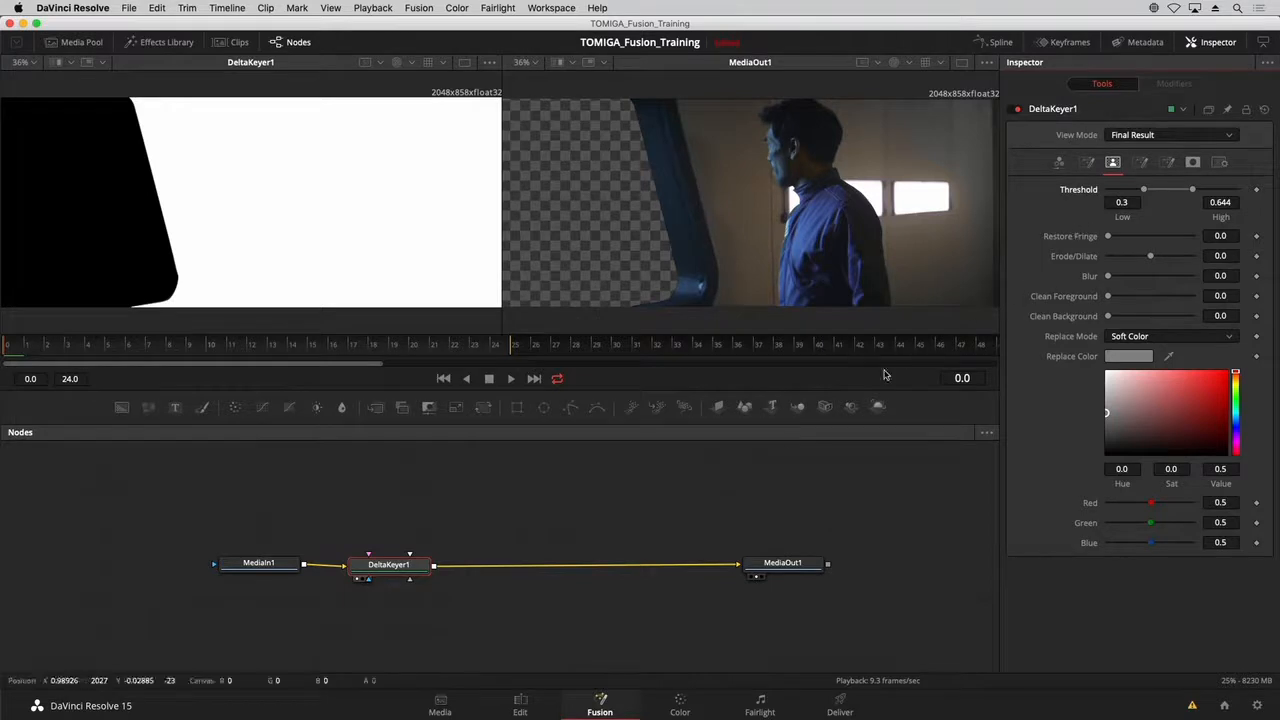
Merge the 2-15_Shot-160_BG_vr1_0000.mov clip between DeltaKeyer1 and MediaOut1, and swap Merge1's inputs so the keyed shot sits over the planet.
left_click_drag(257, 565, 233, 570)
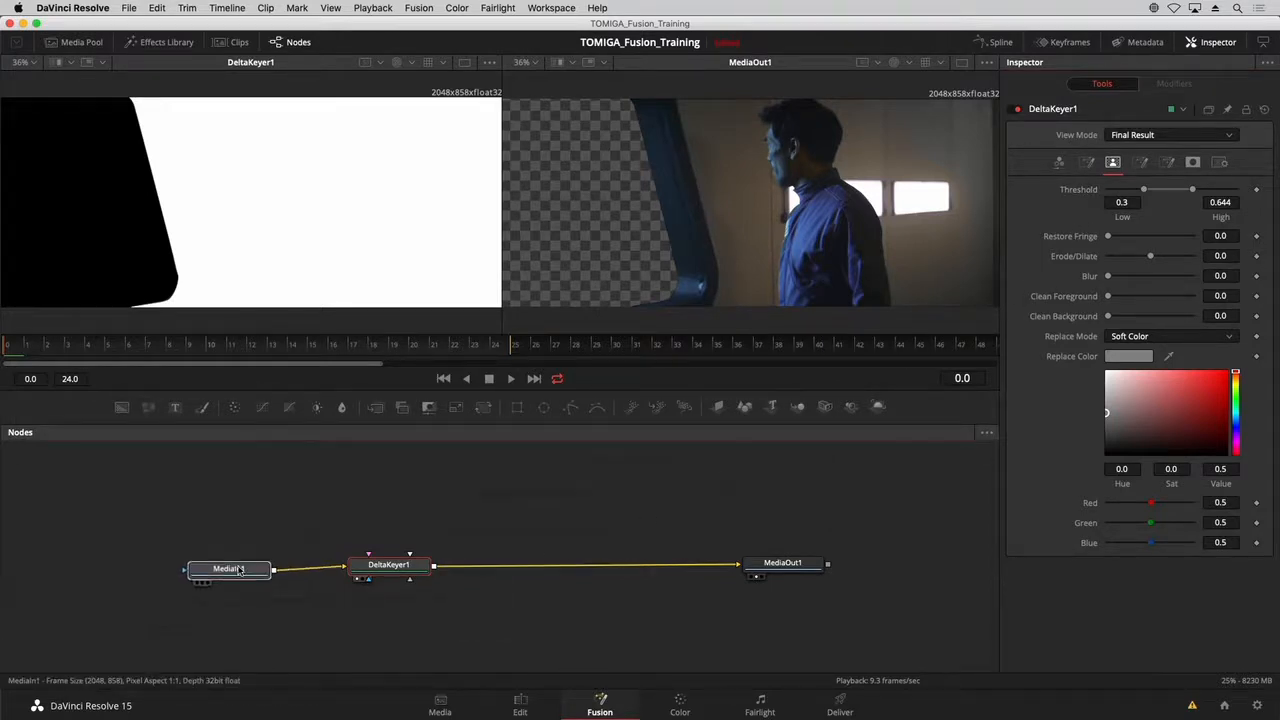
left_click_drag(390, 564, 394, 568)
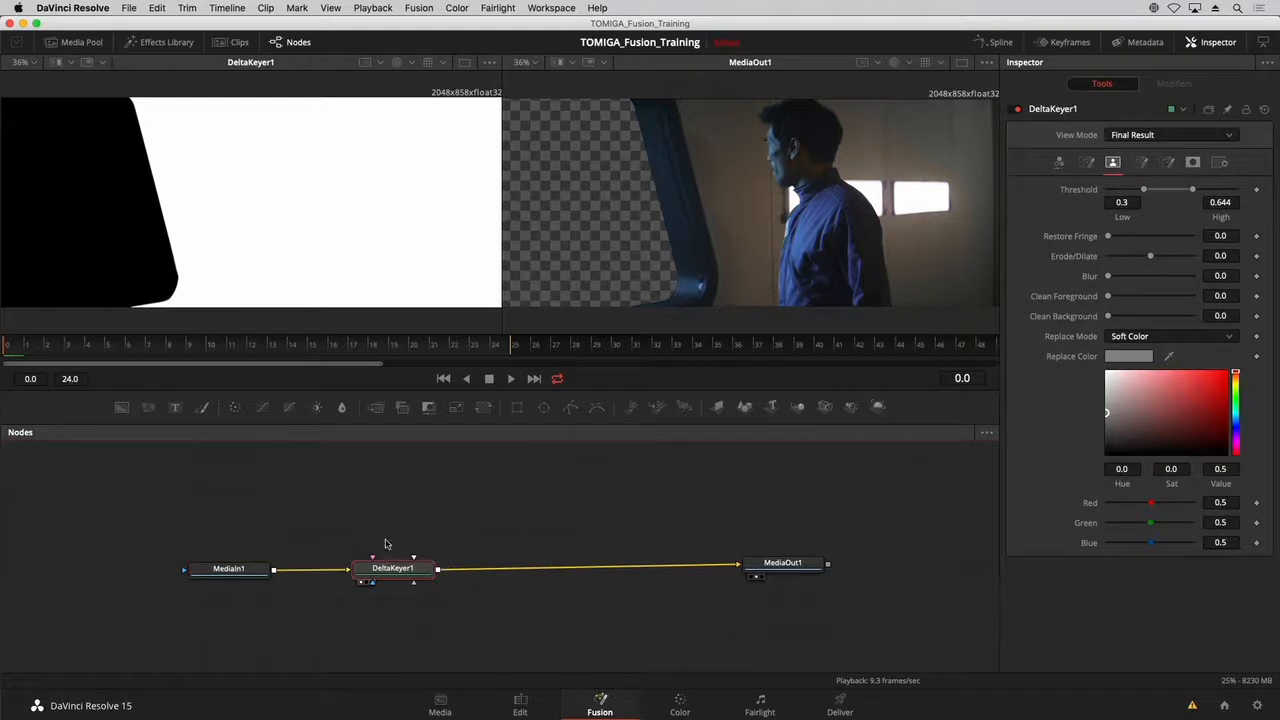
left_click(93, 43)
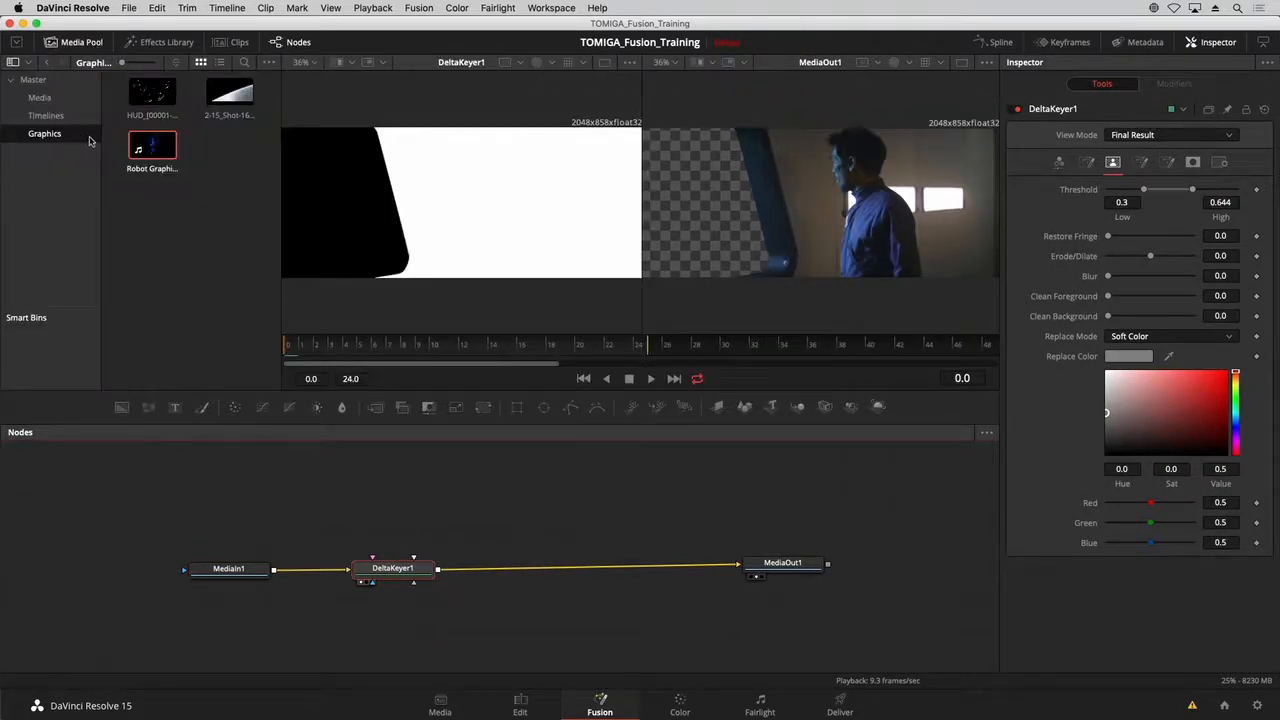
left_click_drag(229, 94, 558, 568)
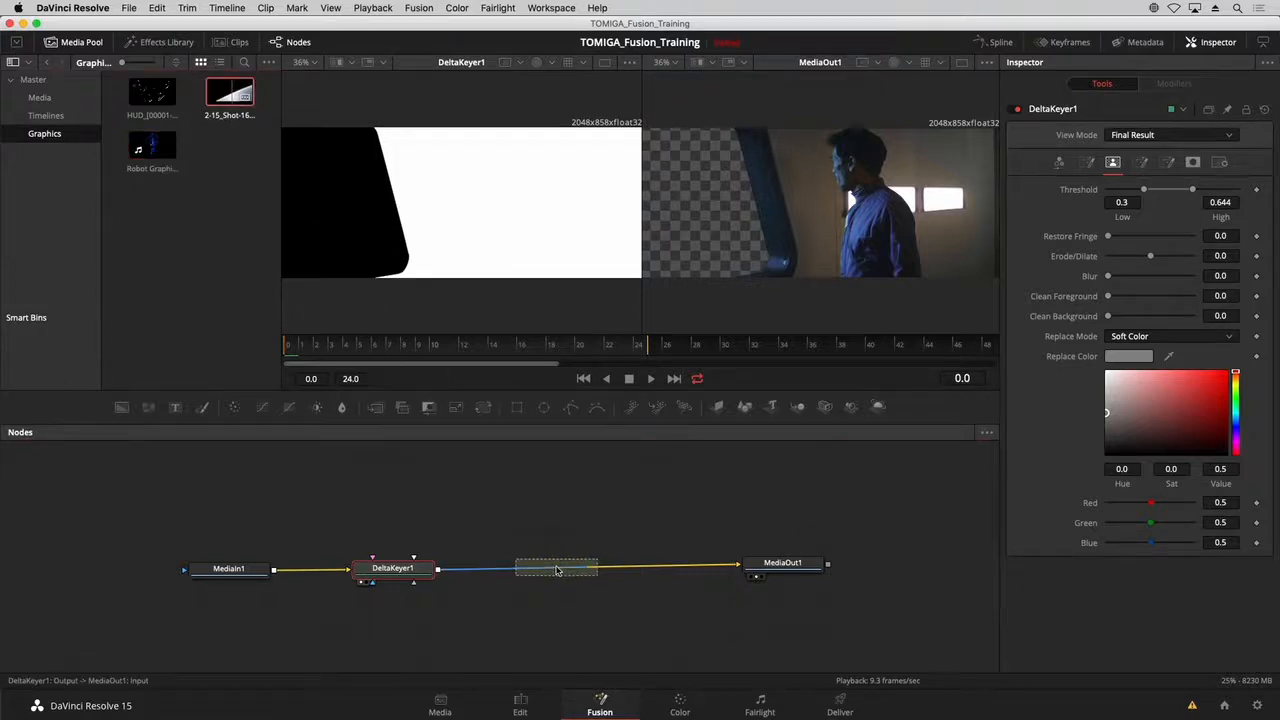
left_click_drag(228, 606, 559, 477)
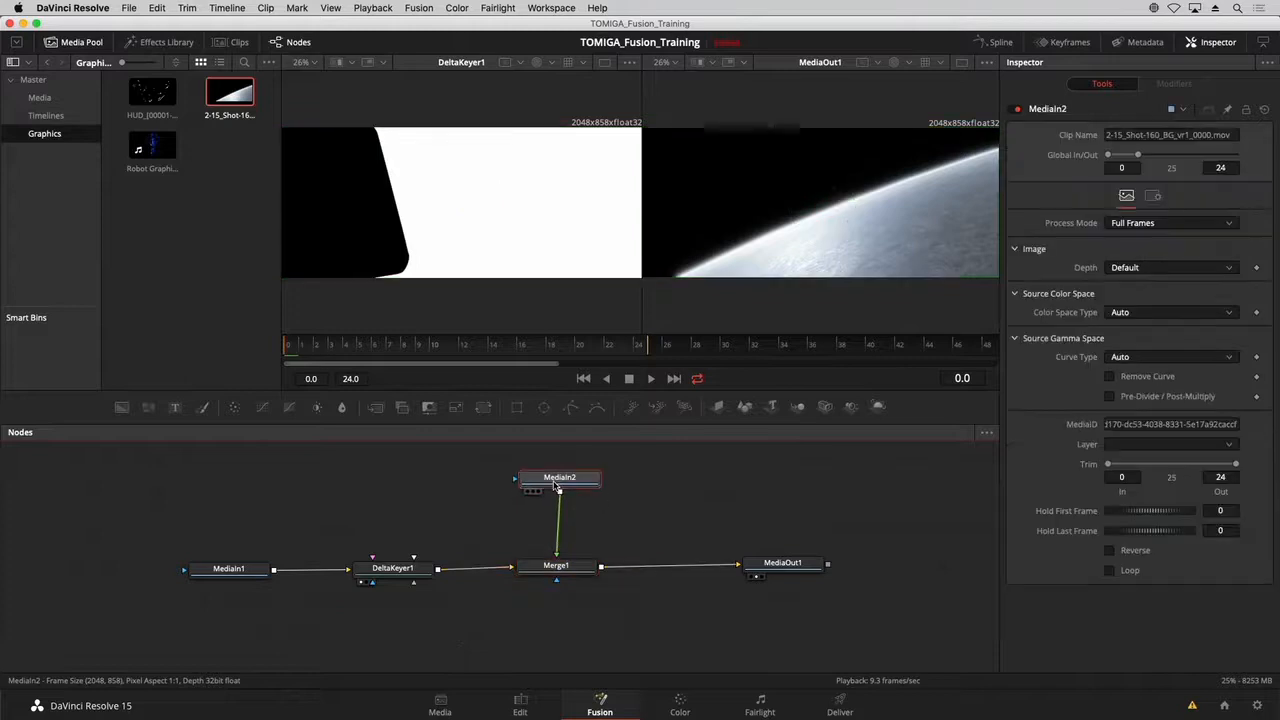
left_click(571, 570)
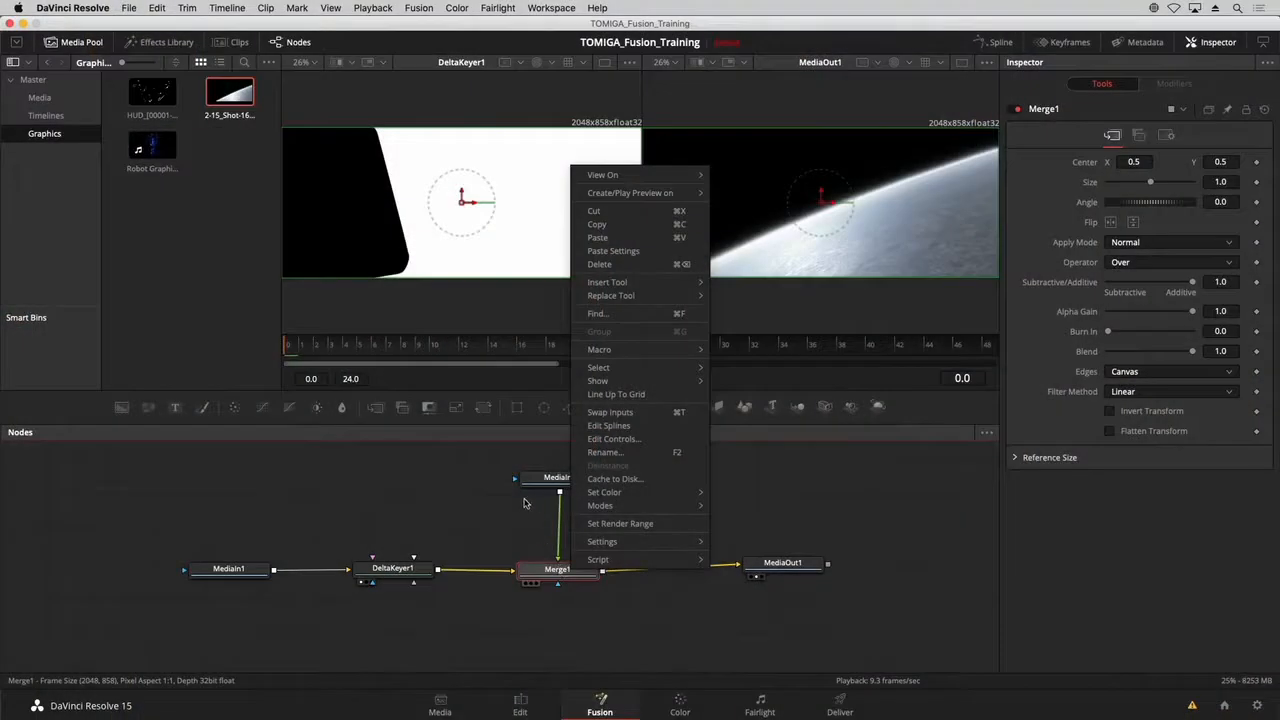
left_click(627, 413)
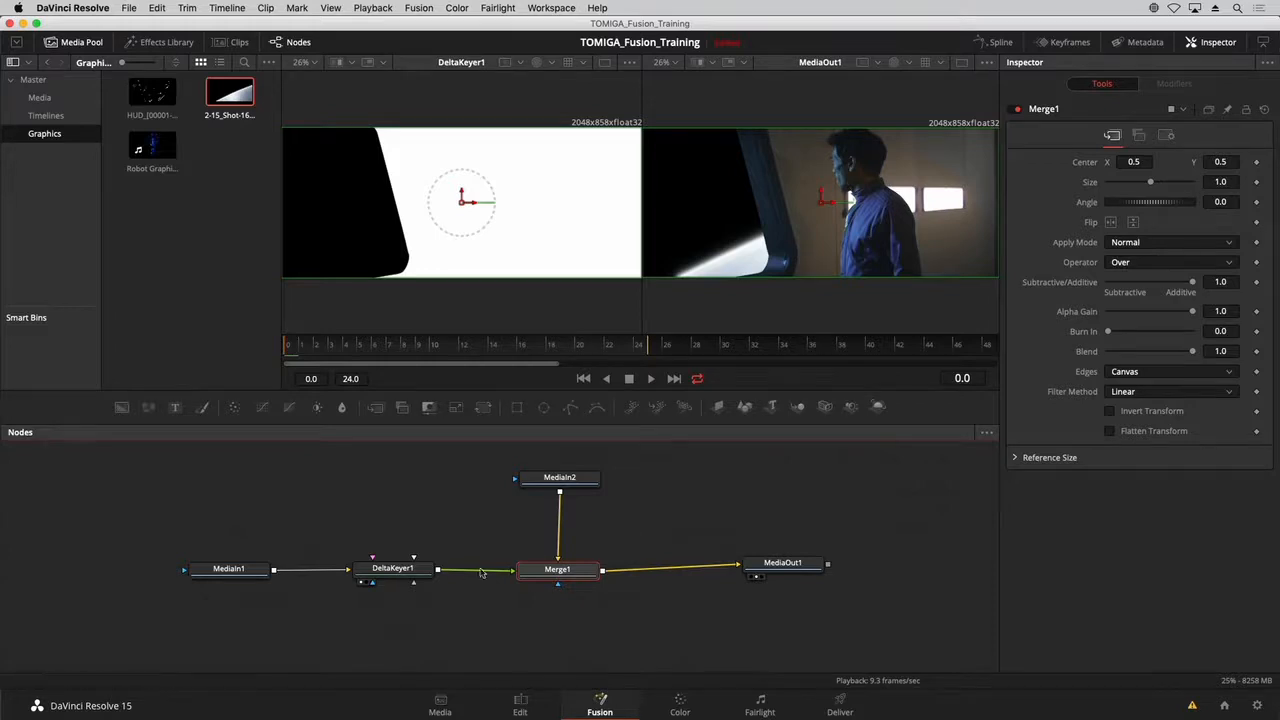
Refine DeltaKeyer1's matte edge with Erode/Dilate at -0.0009 and Blur at 0.0011.
left_click(392, 568)
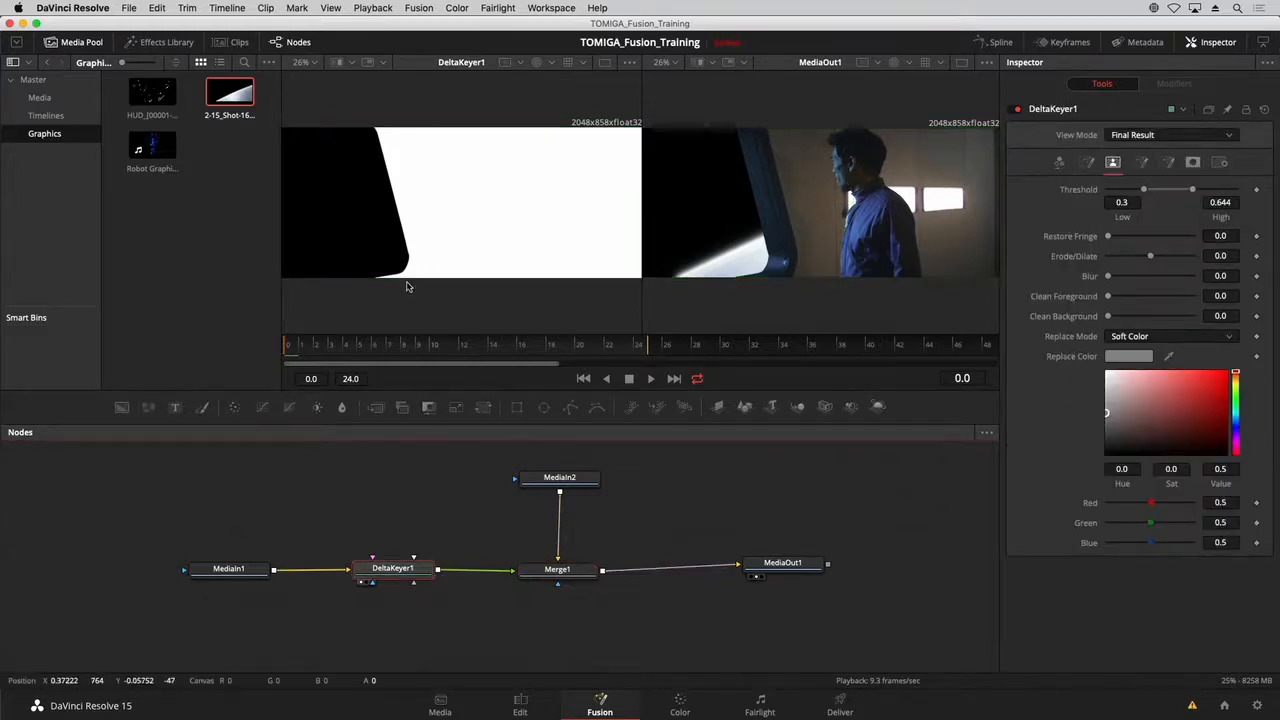
left_click(72, 44)
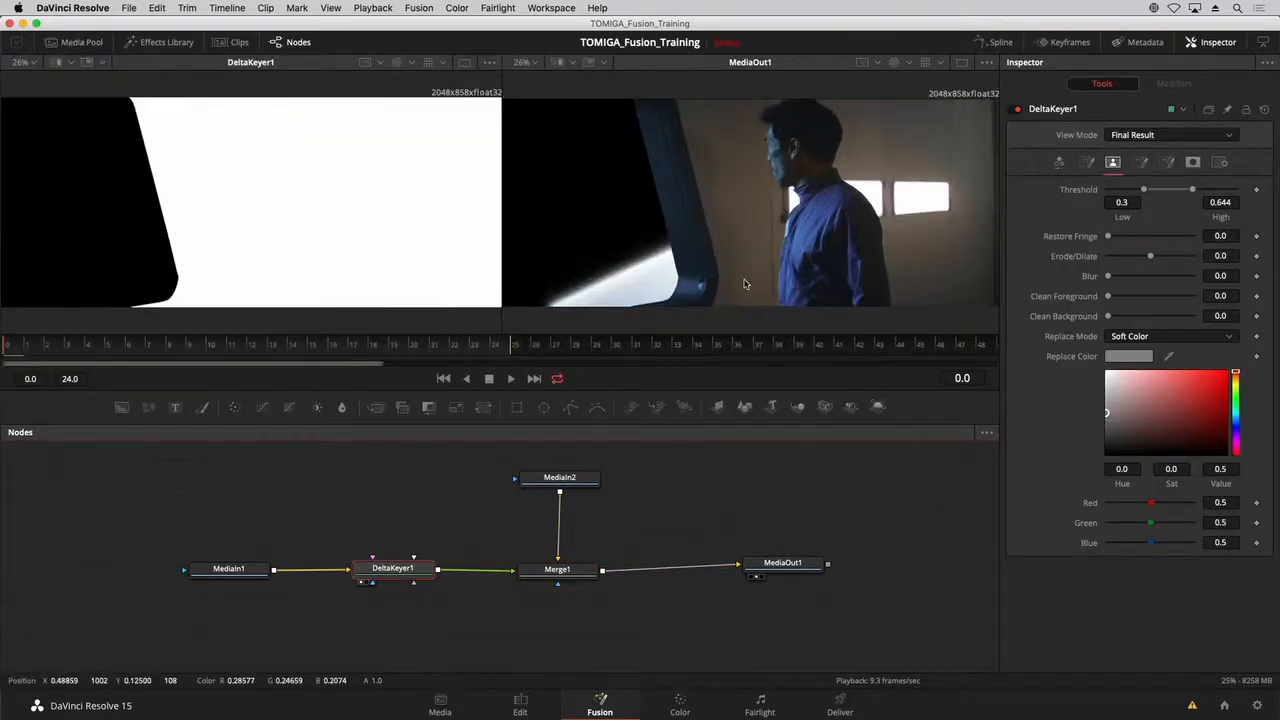
mouse_move(1110, 281)
left_mouse_down()
mouse_move(1150, 258)
mouse_move(1115, 279)
left_mouse_up()
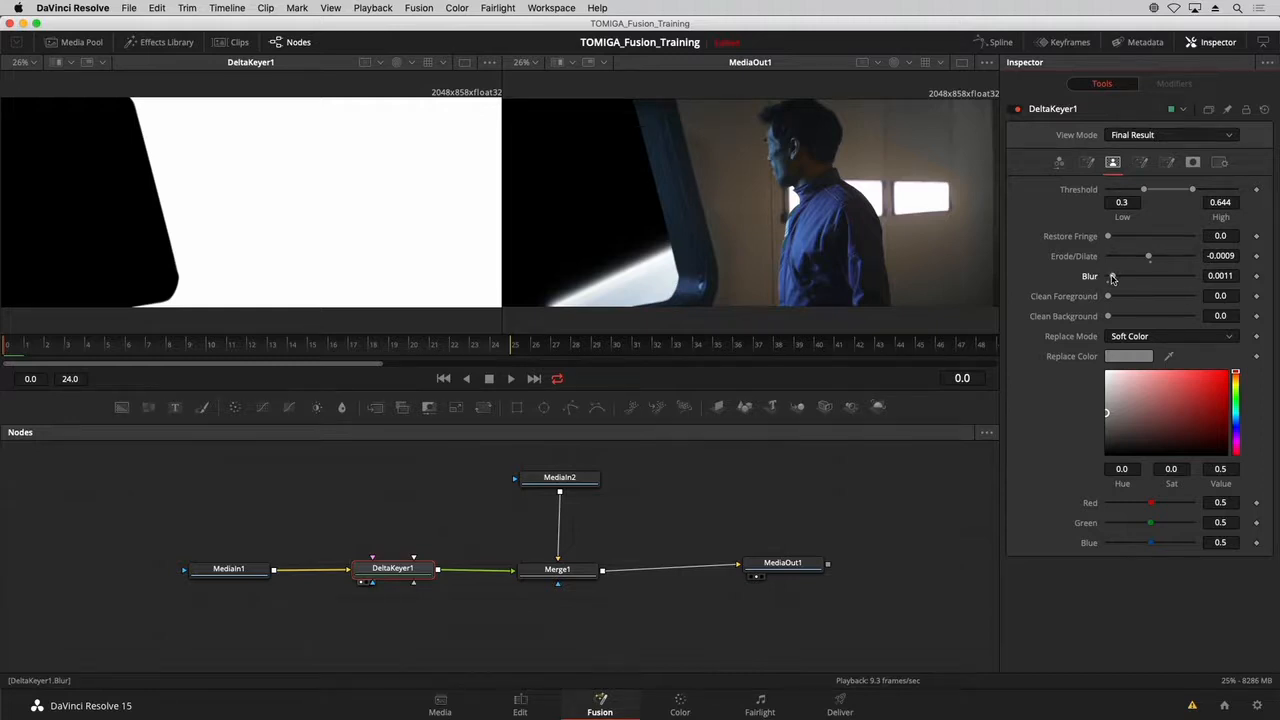
Add a Transform node between MediaIn2 and Merge1 and shift the planet left to a Center X of about 0.284.
left_click(575, 477)
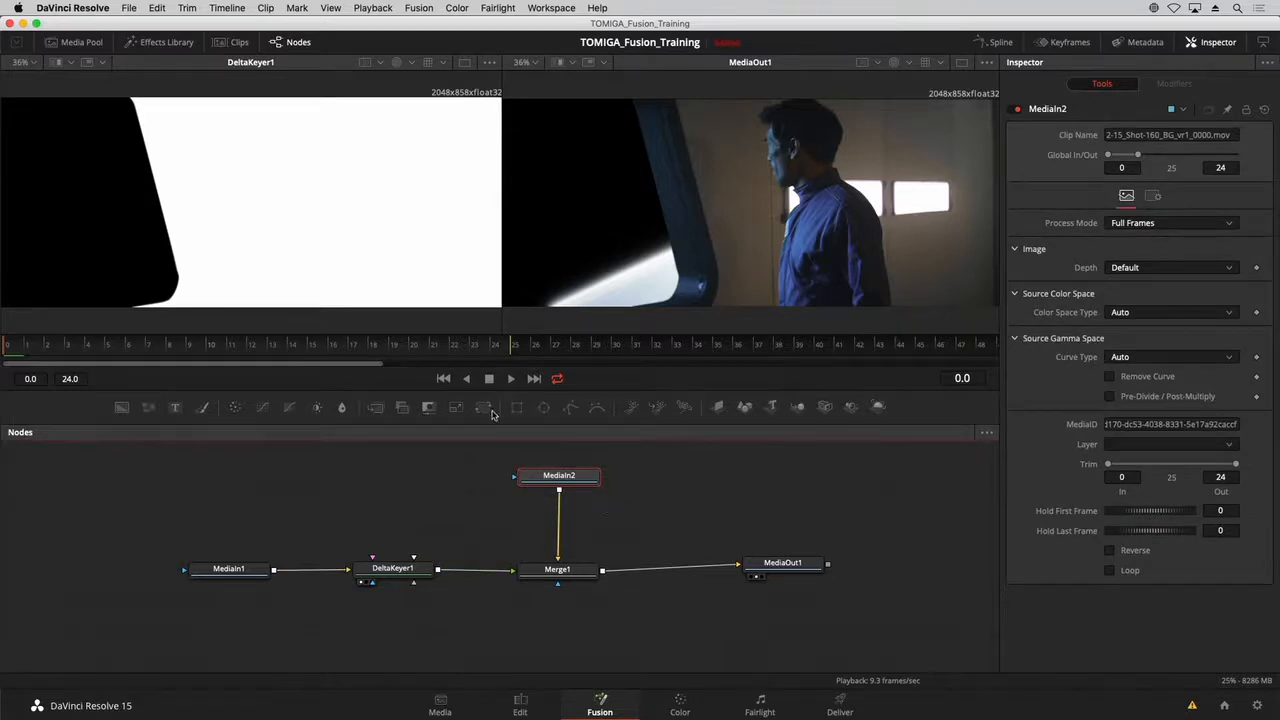
left_click_drag(485, 412, 573, 507)
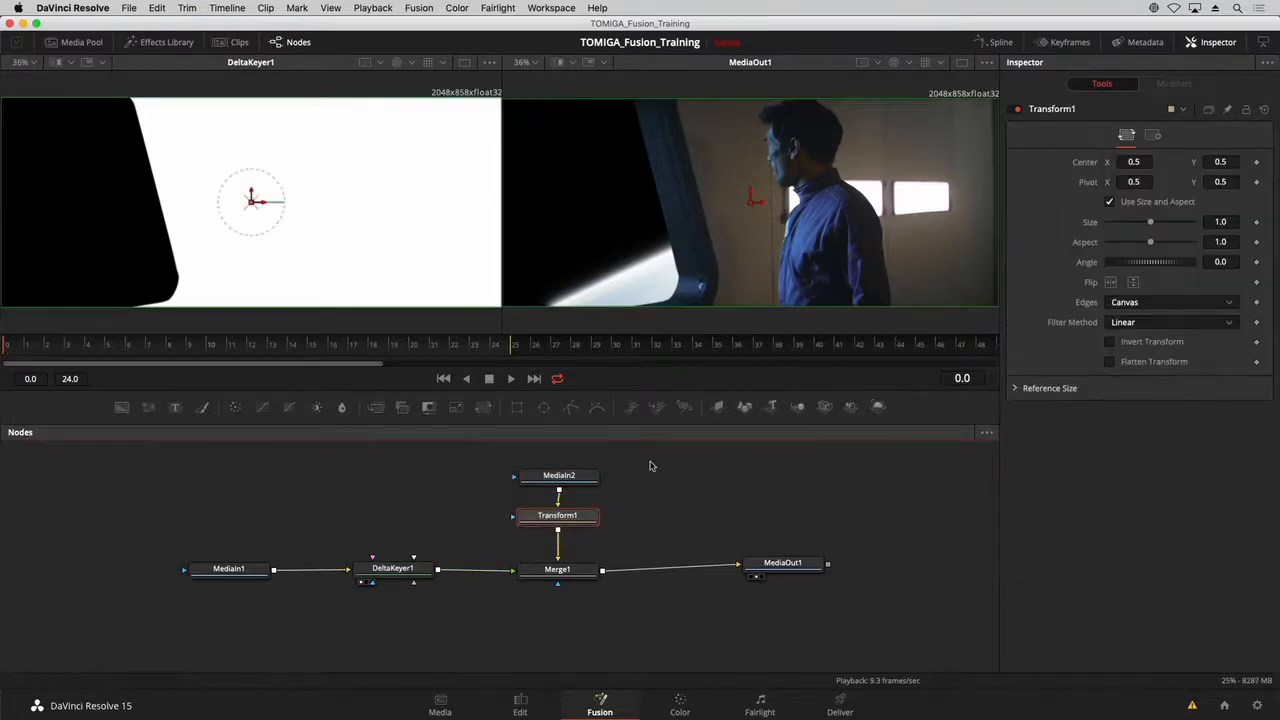
left_click_drag(753, 203, 657, 229)
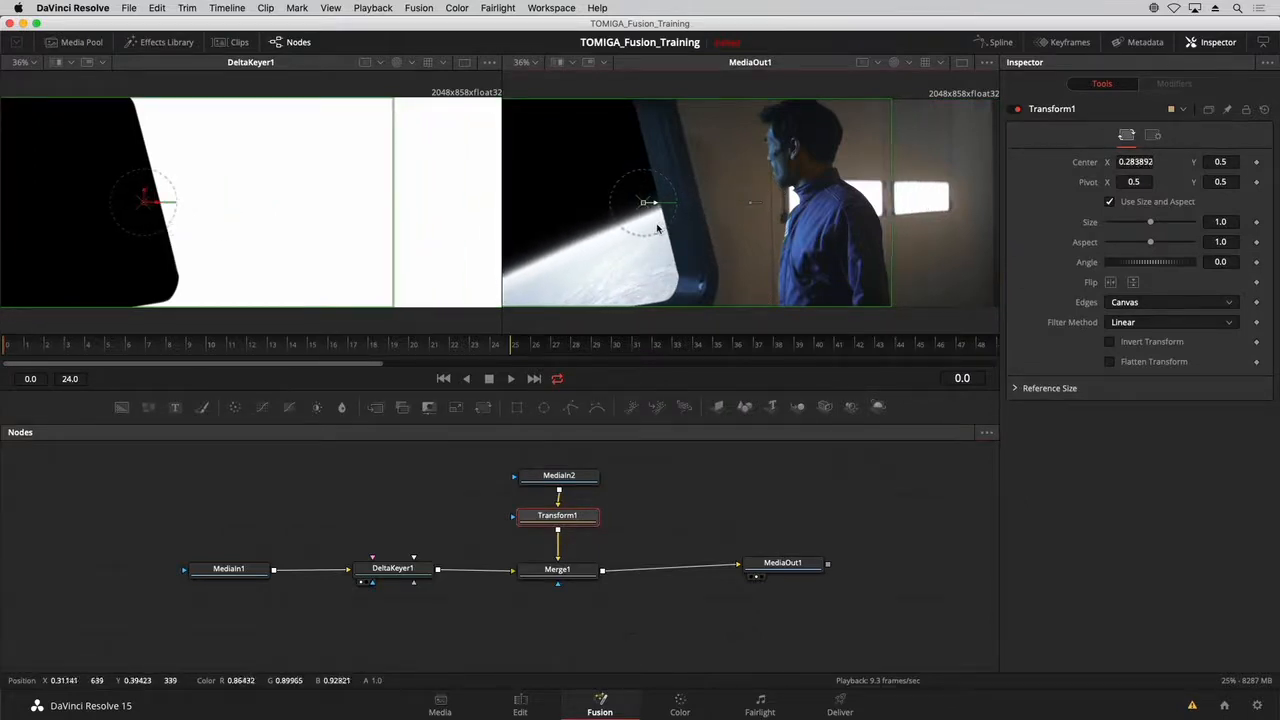
Rename MediaIn1 as BACKPLATE, MediaIn2 as PLANET and MediaOut1 as OUTPUT in one batch.
left_click(801, 570)
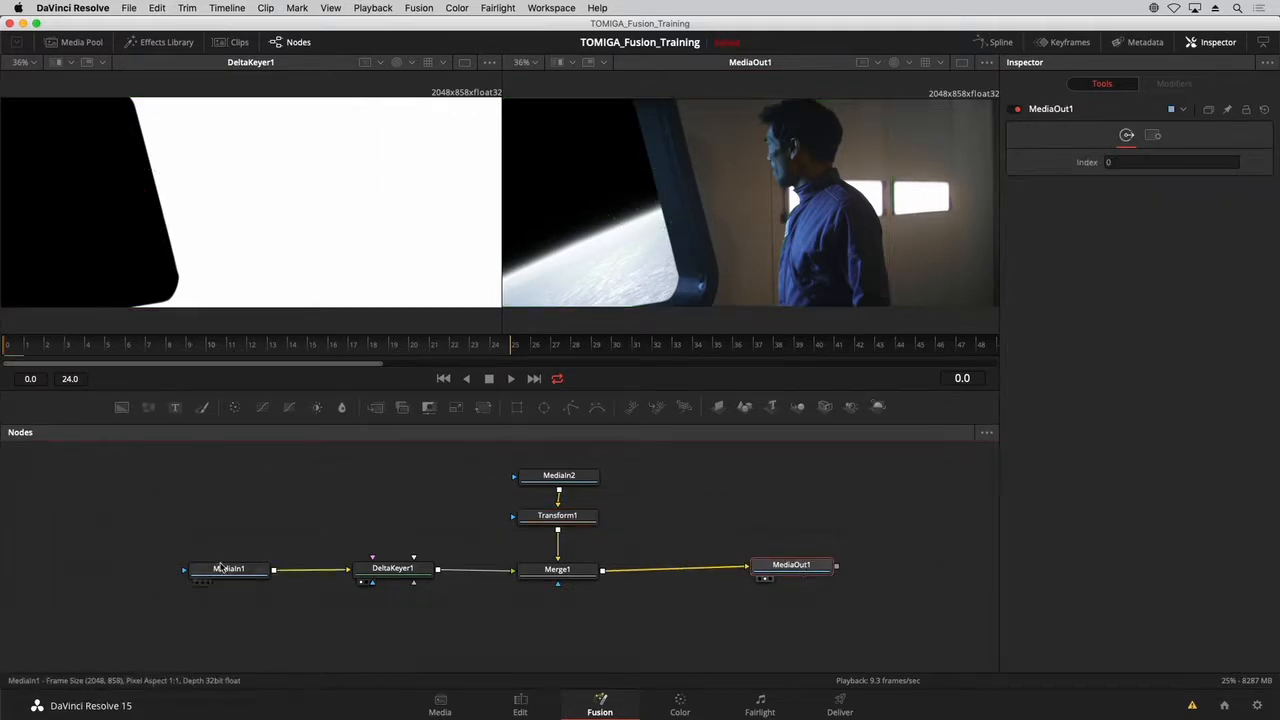
left_click_drag(155, 523, 279, 619)
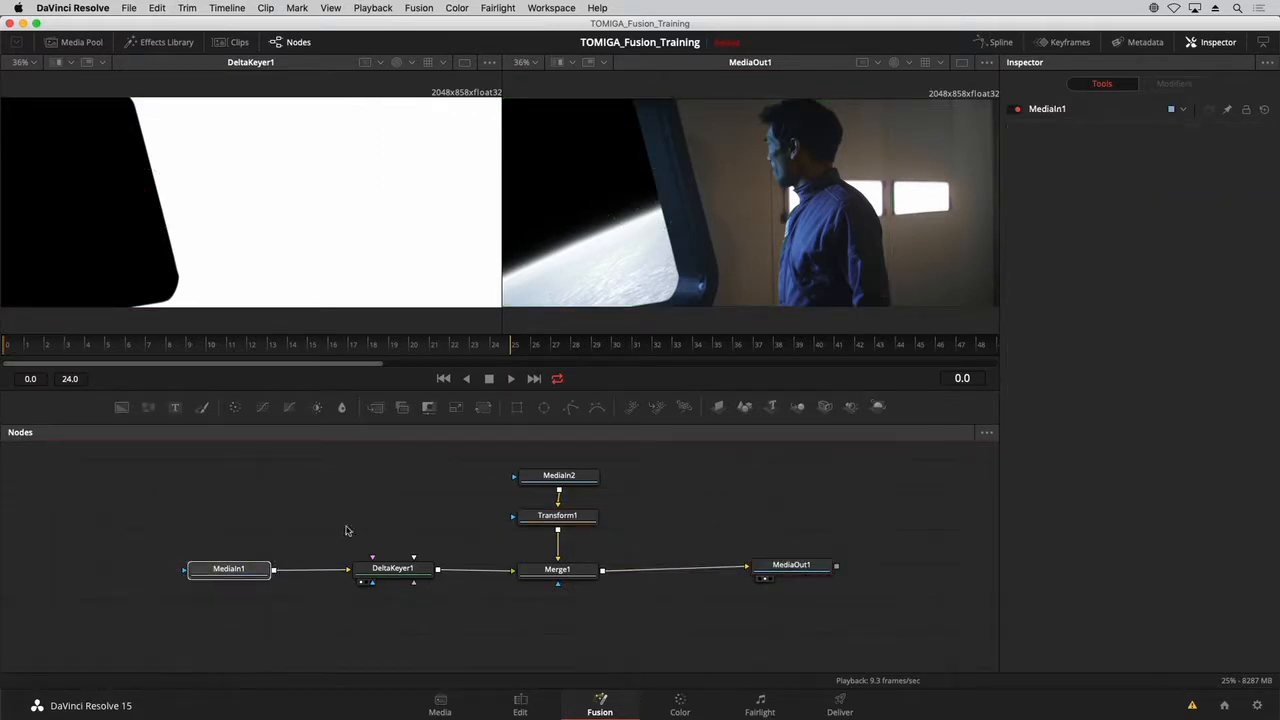
left_click_drag(478, 462, 614, 482)
left_click_drag(801, 552, 829, 582)
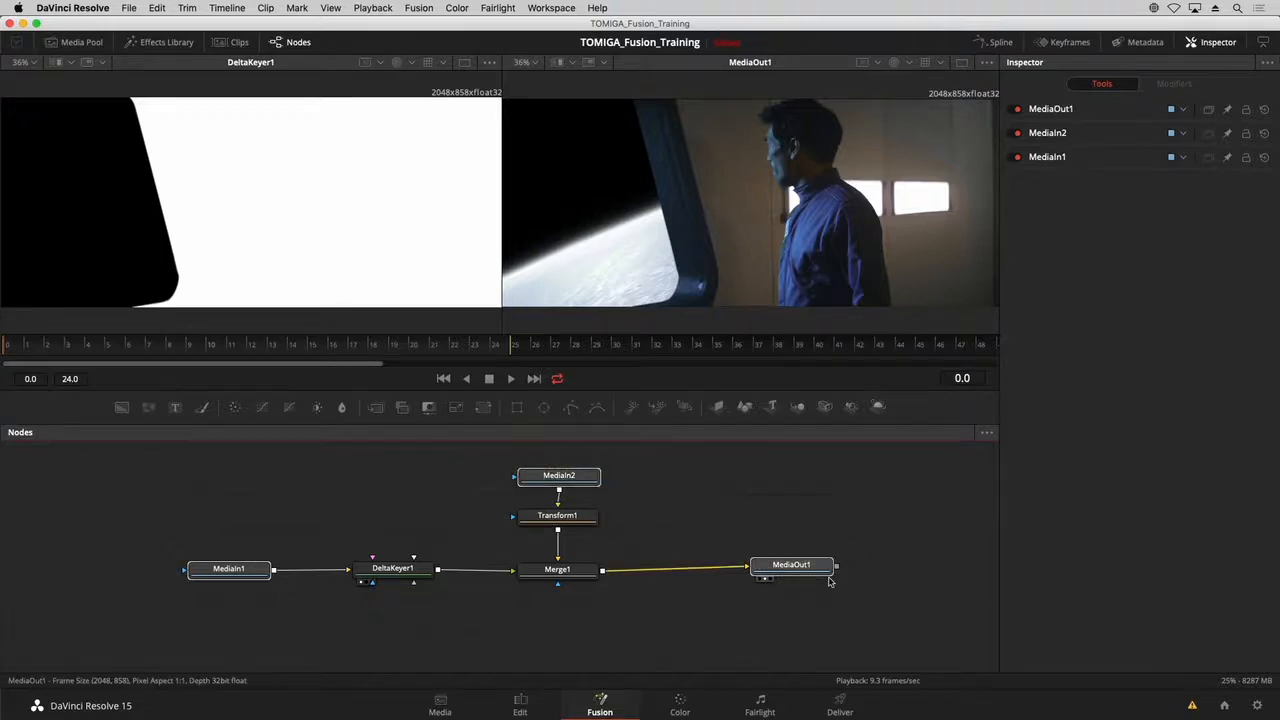
key("F2")
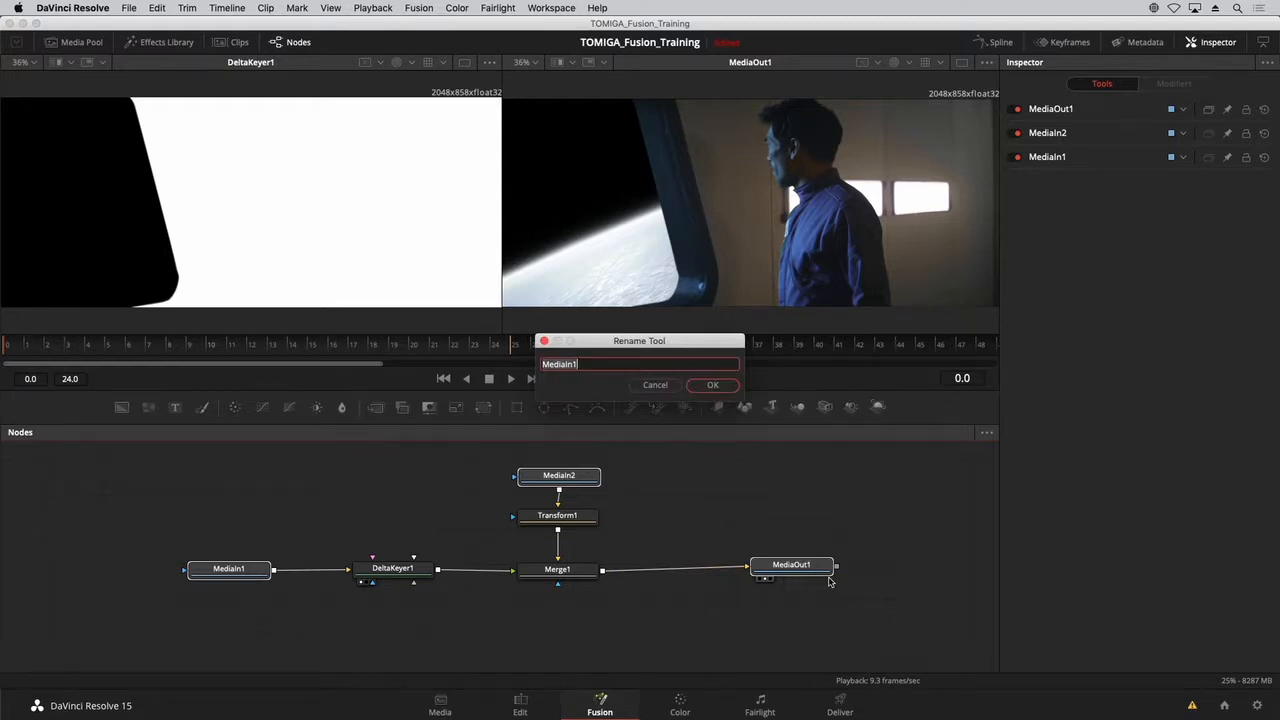
type("BACKPLATE")
key("Return")
type("PLANET")
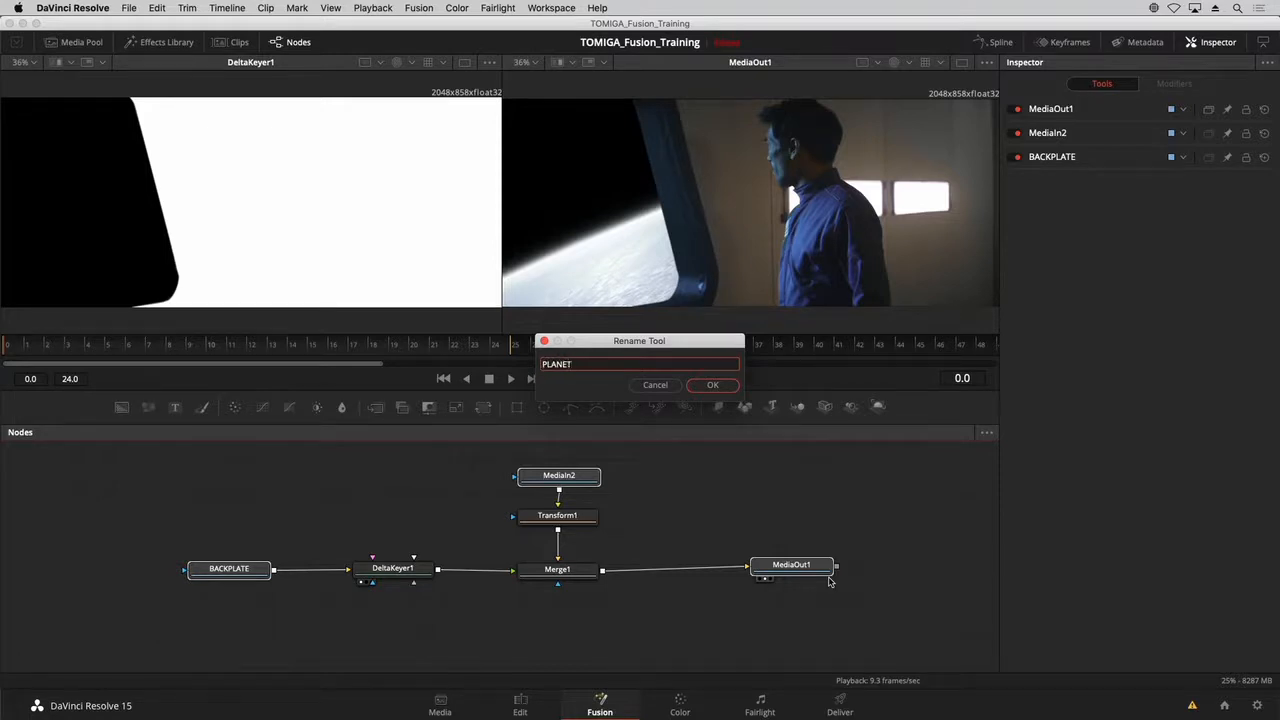
key("Return")
key("Return")
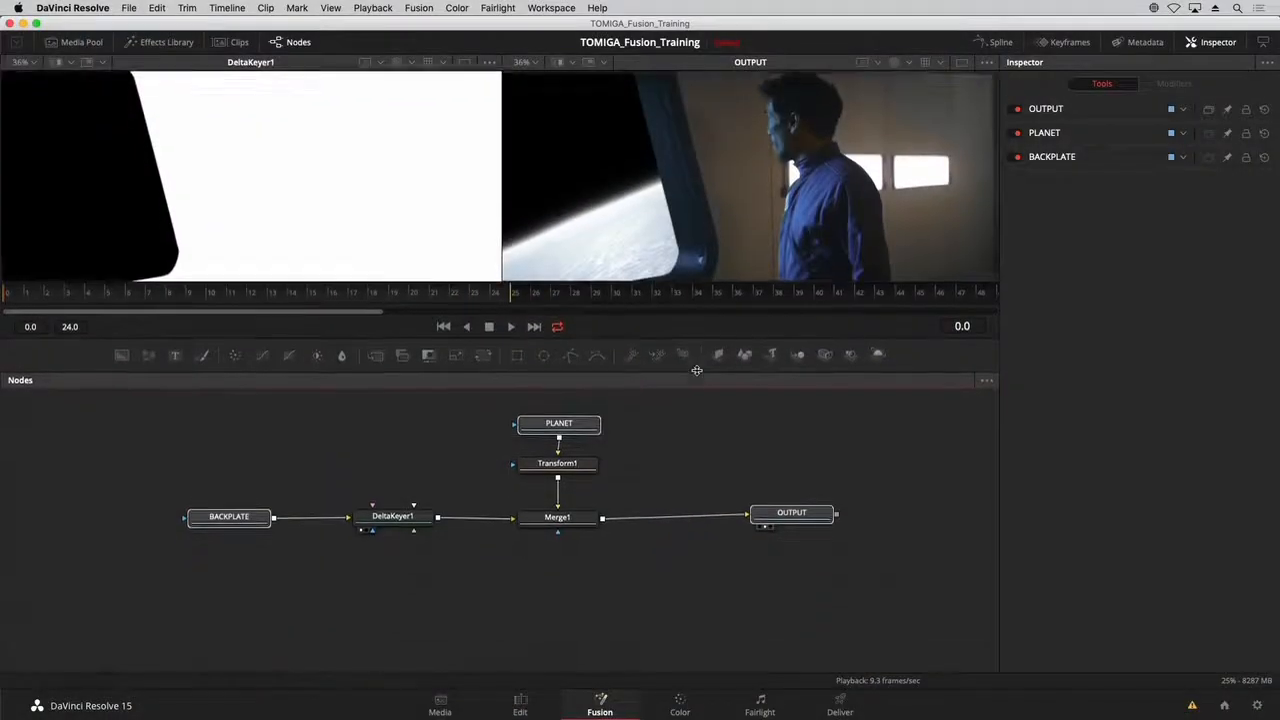
Line up all nodes to the grid in an enlarged node area and set node arrangement to Connected, nudging PLANET to test it.
left_click_drag(697, 370, 694, 349)
left_click_drag(661, 448, 550, 506)
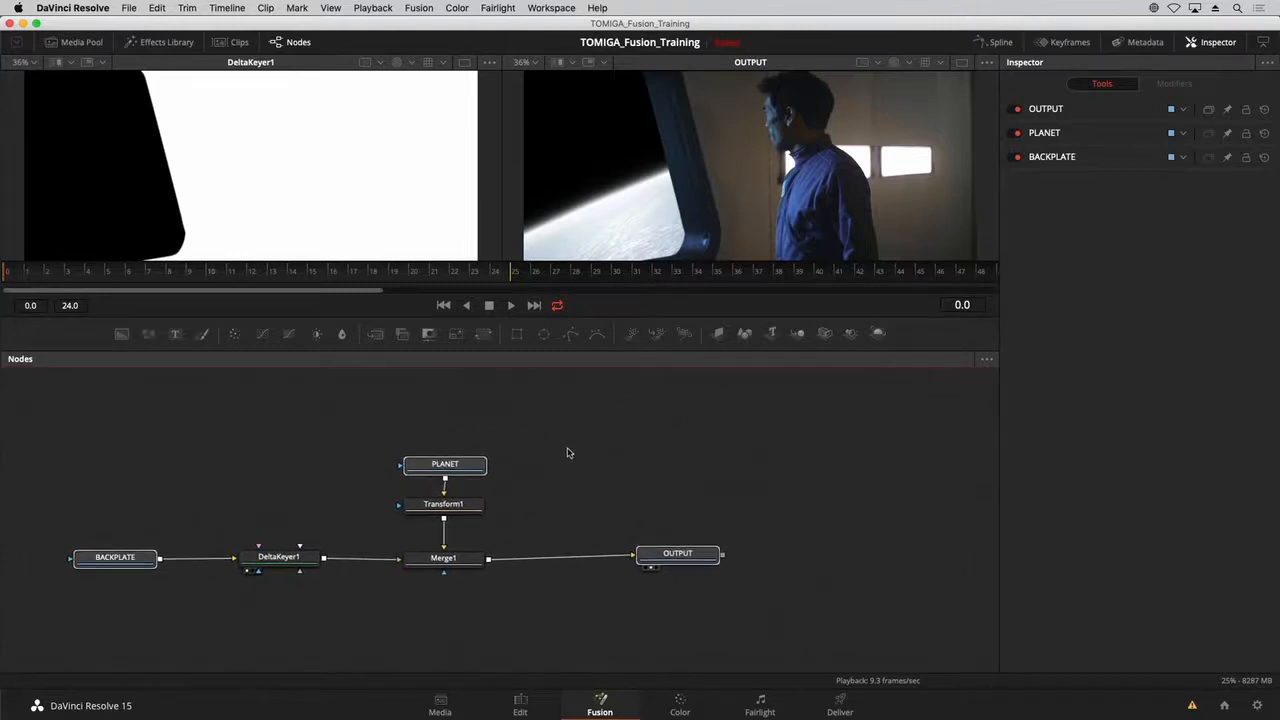
left_click(559, 476)
right_click(563, 463)
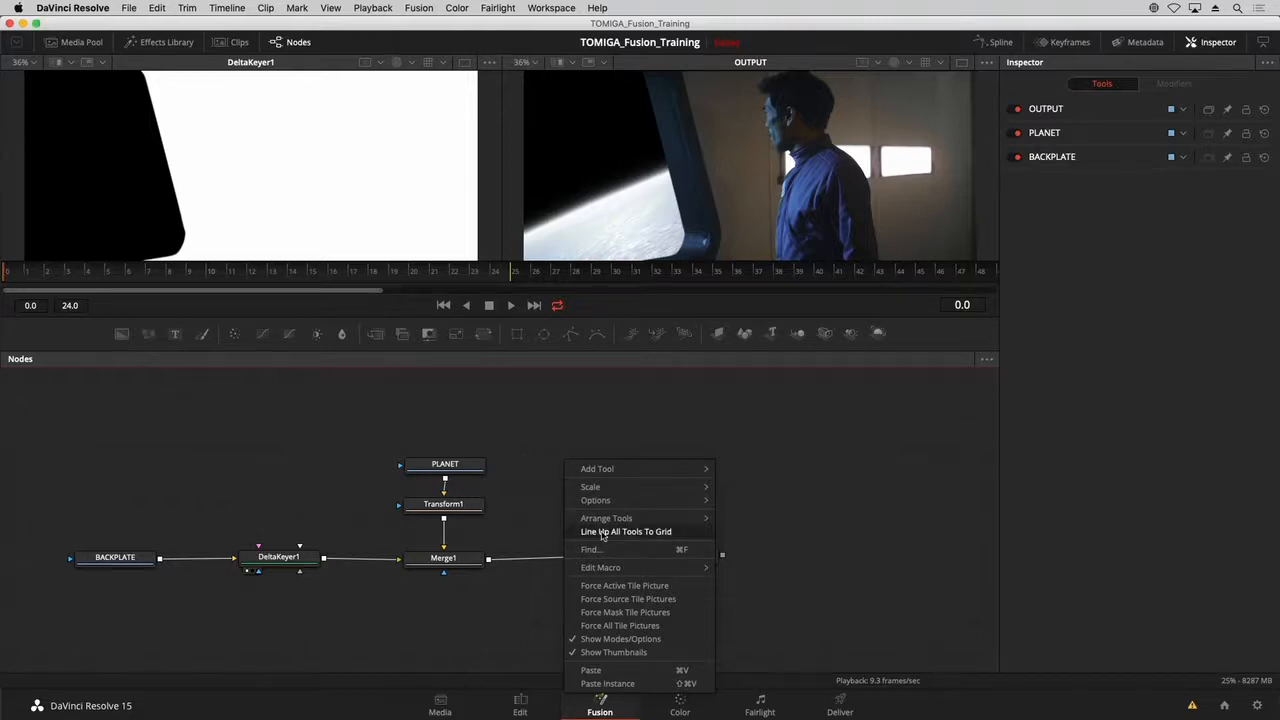
left_click(602, 532)
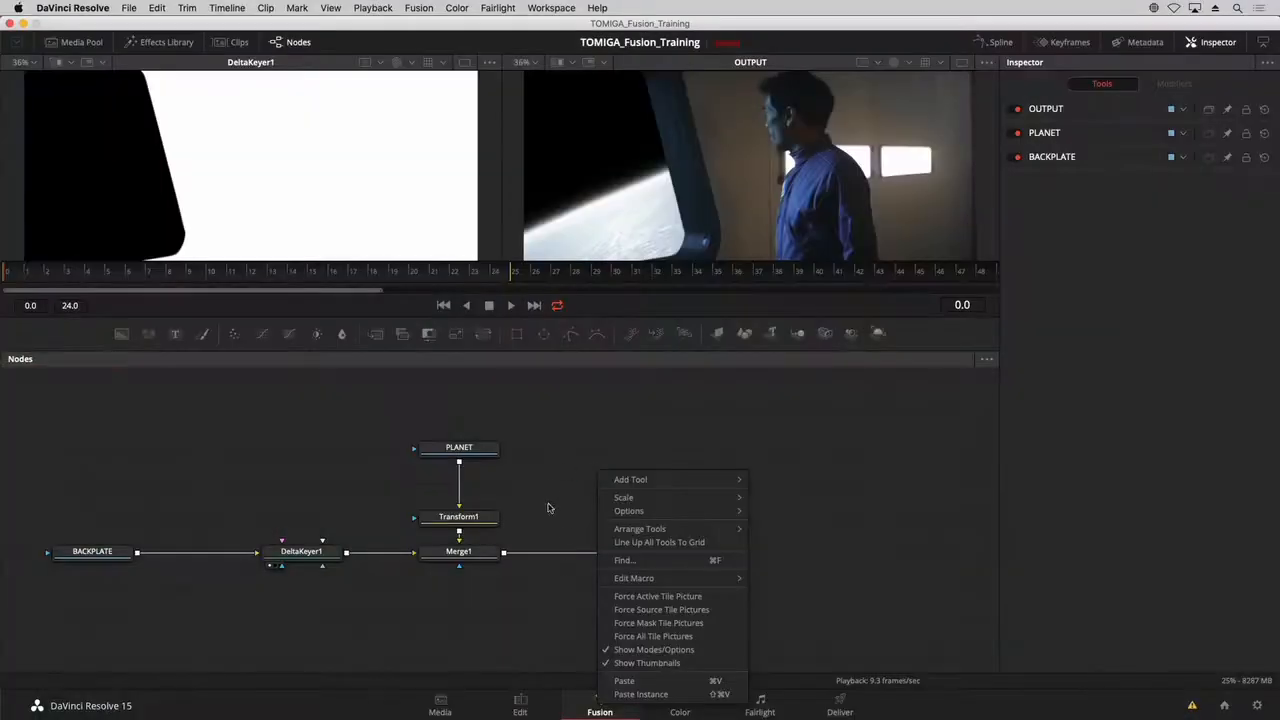
mouse_move(660, 529)
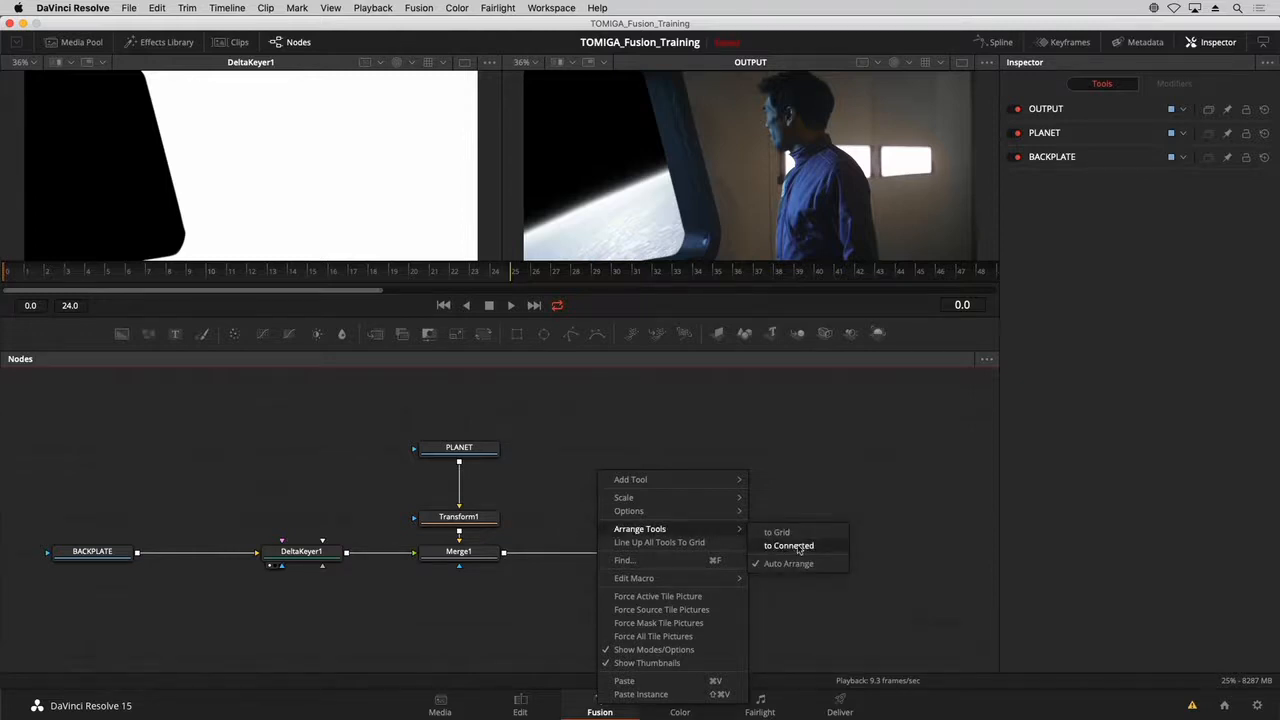
left_click(802, 546)
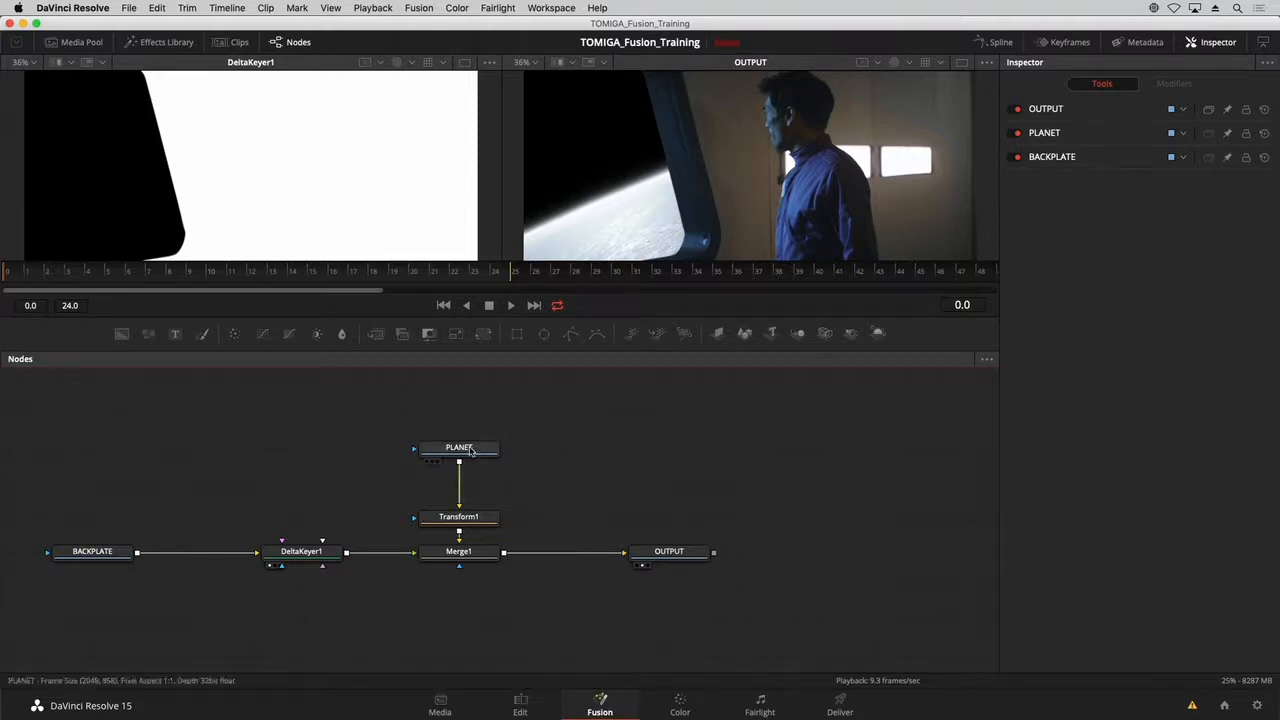
mouse_move(470, 452)
left_mouse_down()
mouse_move(371, 449)
mouse_move(686, 451)
mouse_move(337, 458)
mouse_move(500, 442)
mouse_move(433, 447)
mouse_move(469, 447)
left_mouse_up()
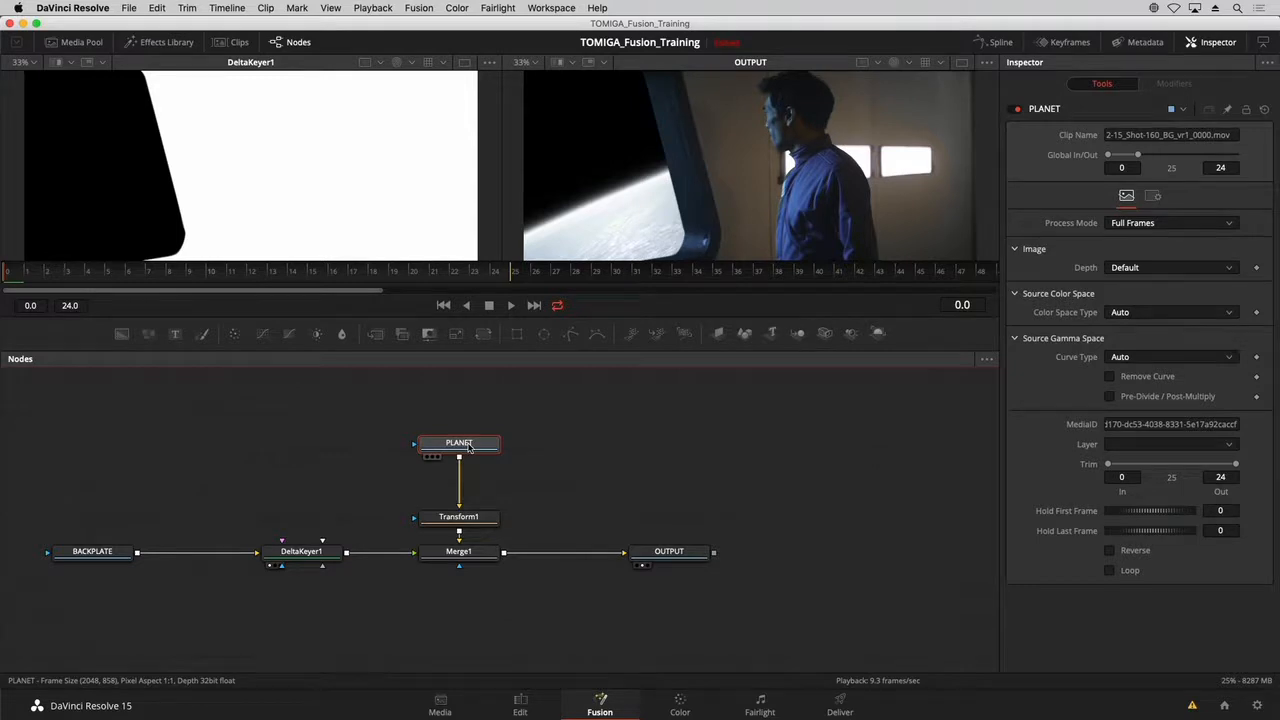
Group the BACKPLATE, DeltaKeyer1, PLANET, Transform1 and Merge1 nodes, leaving OUTPUT outside the group.
left_click_drag(366, 484, 479, 468)
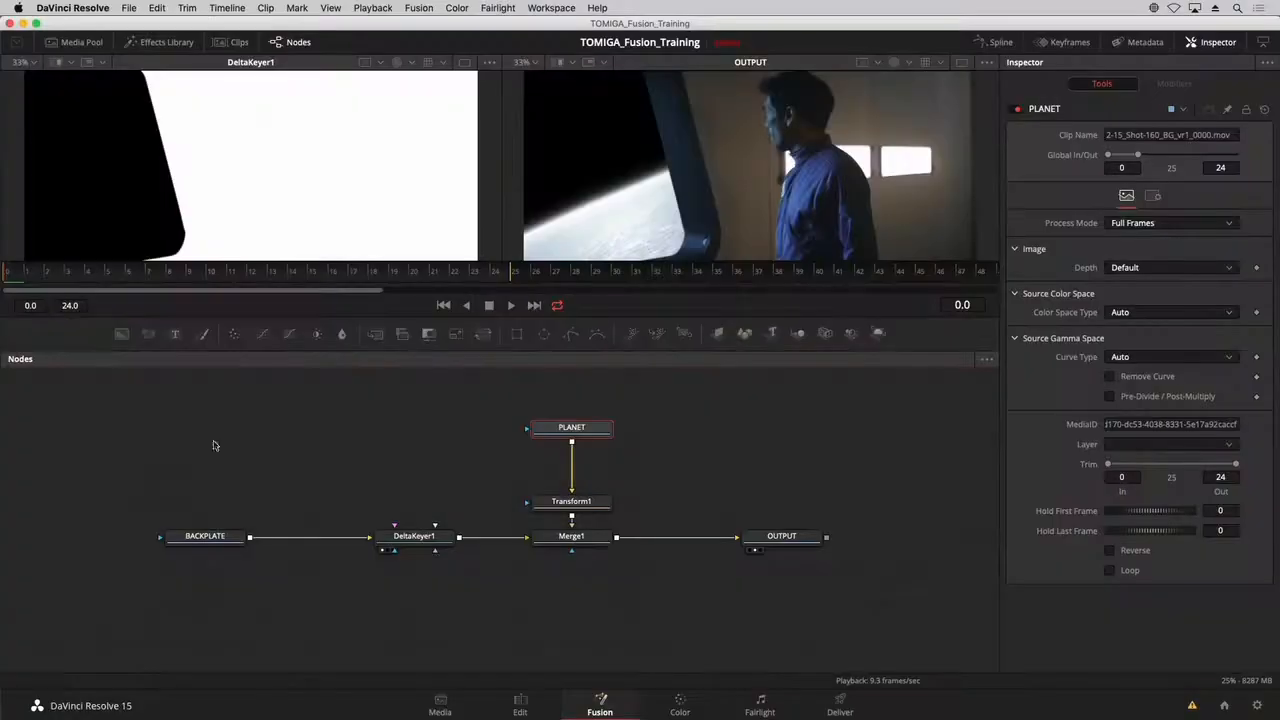
left_click_drag(184, 410, 650, 600)
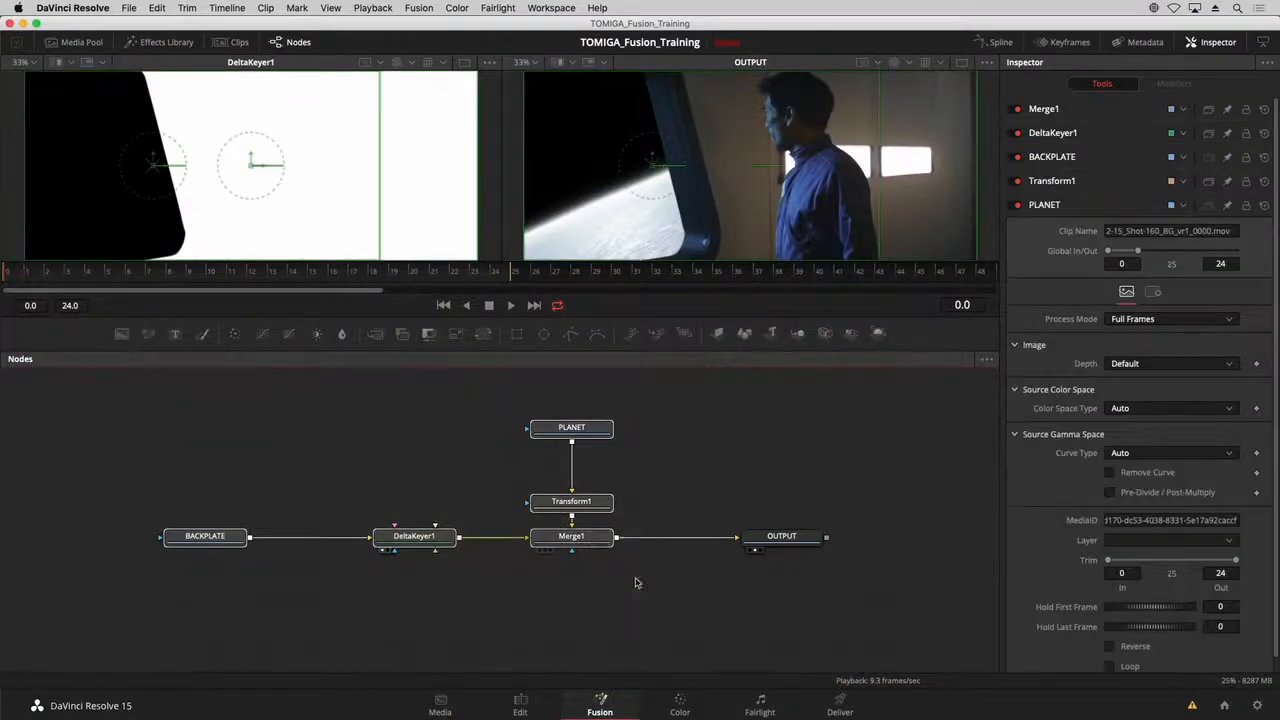
right_click(597, 540)
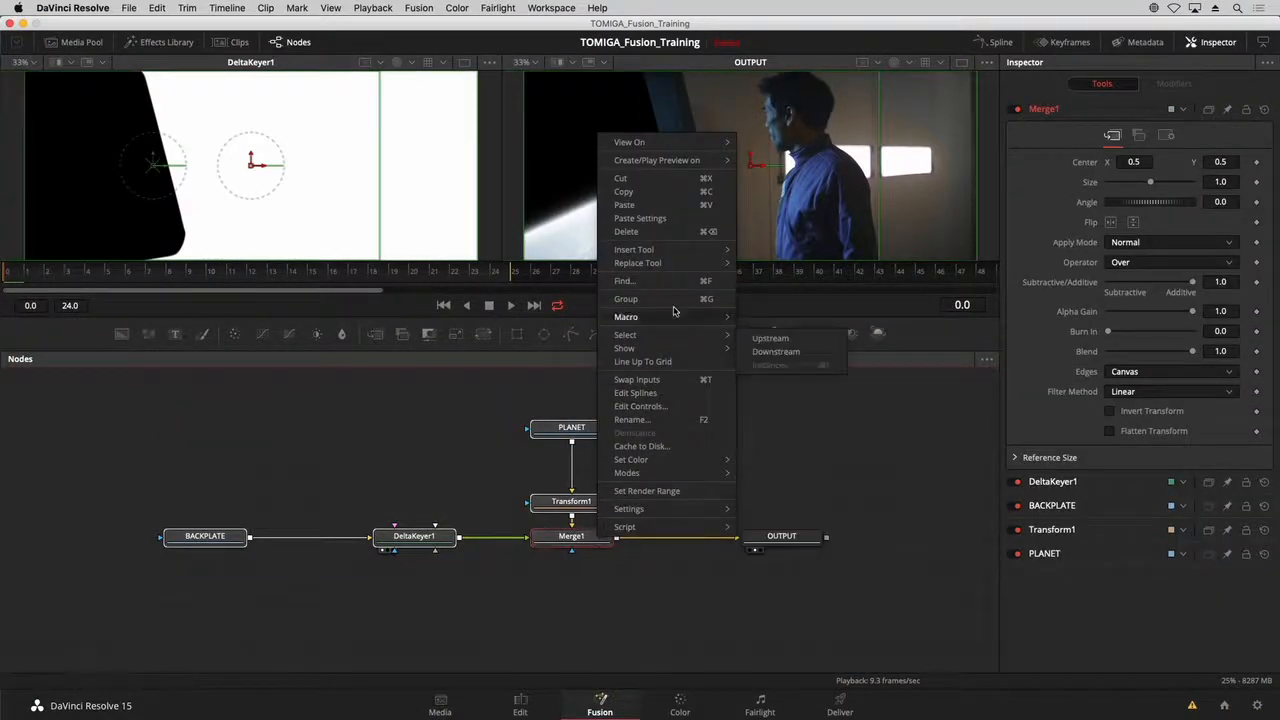
left_click(674, 298)
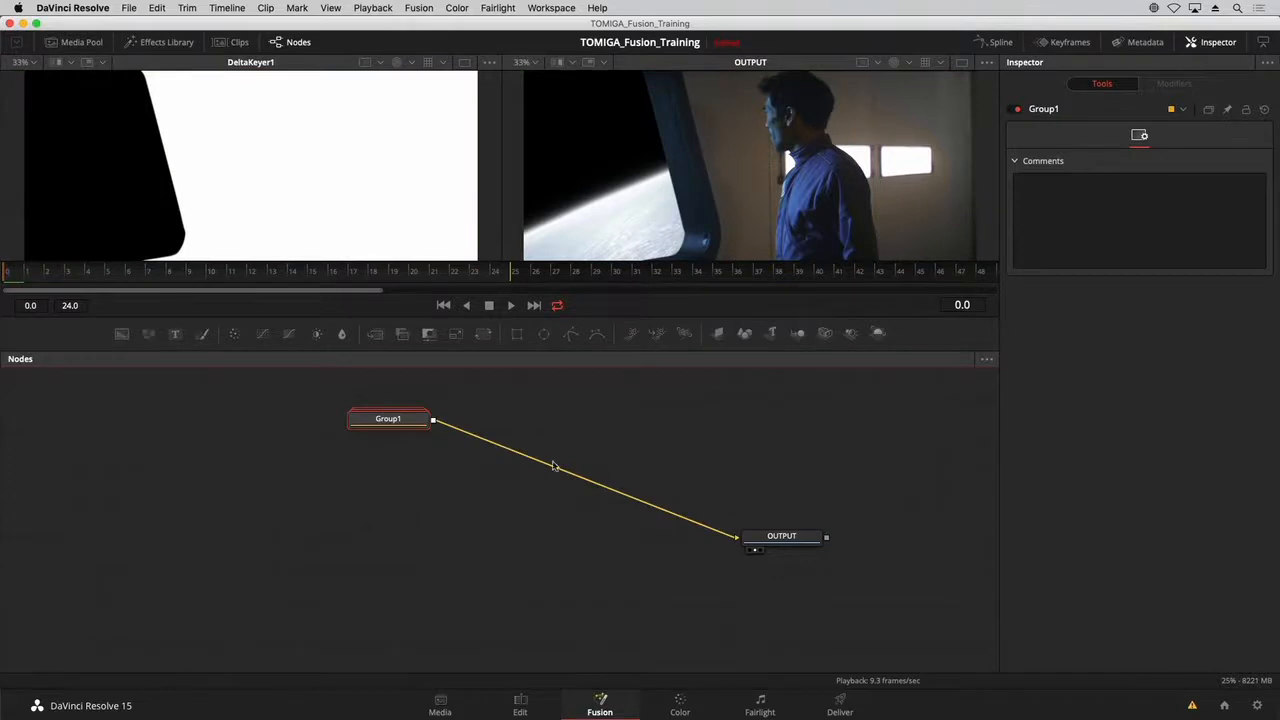
Rename the new node group as GREENSCREEN.
mouse_move(397, 430)
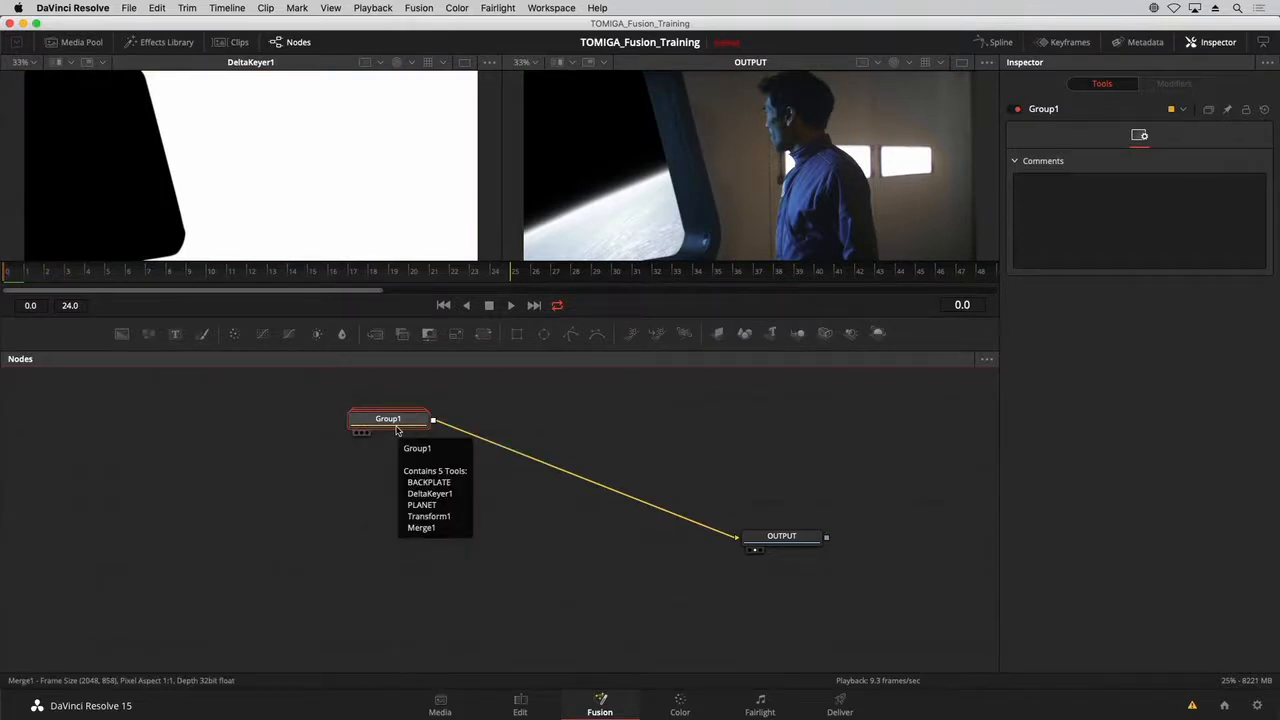
key("F2")
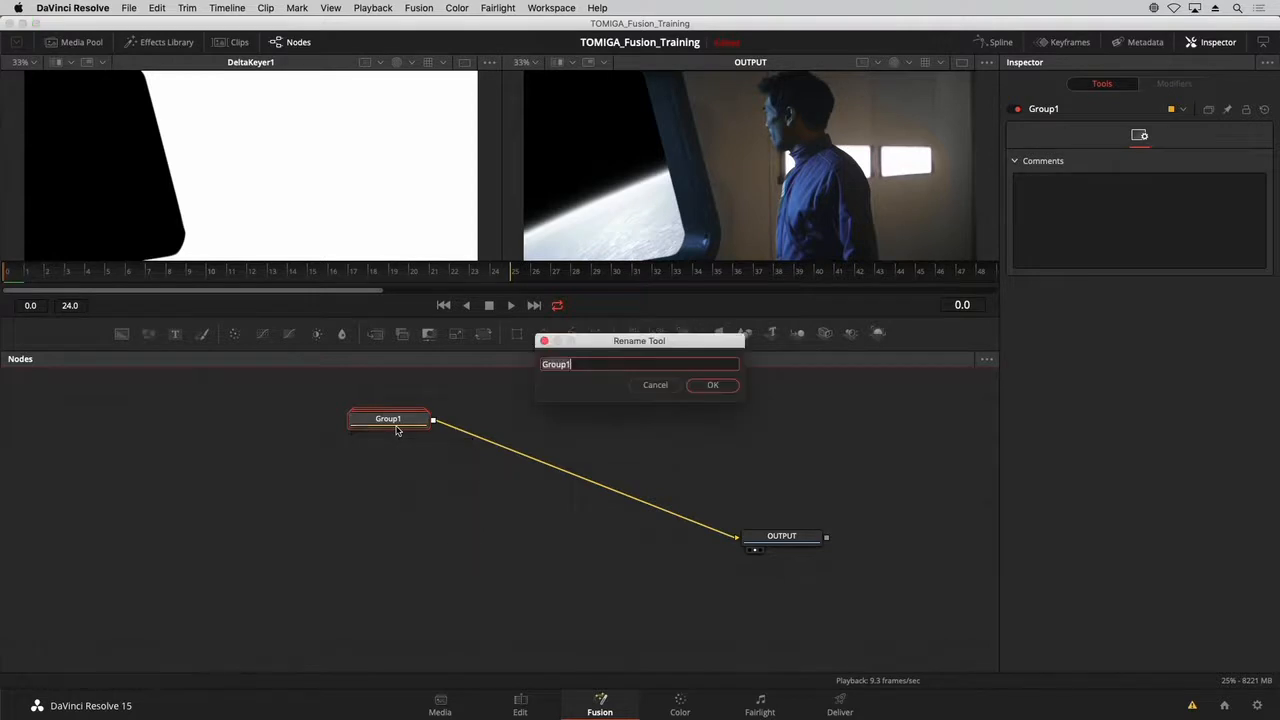
type("GR")
key("Return")
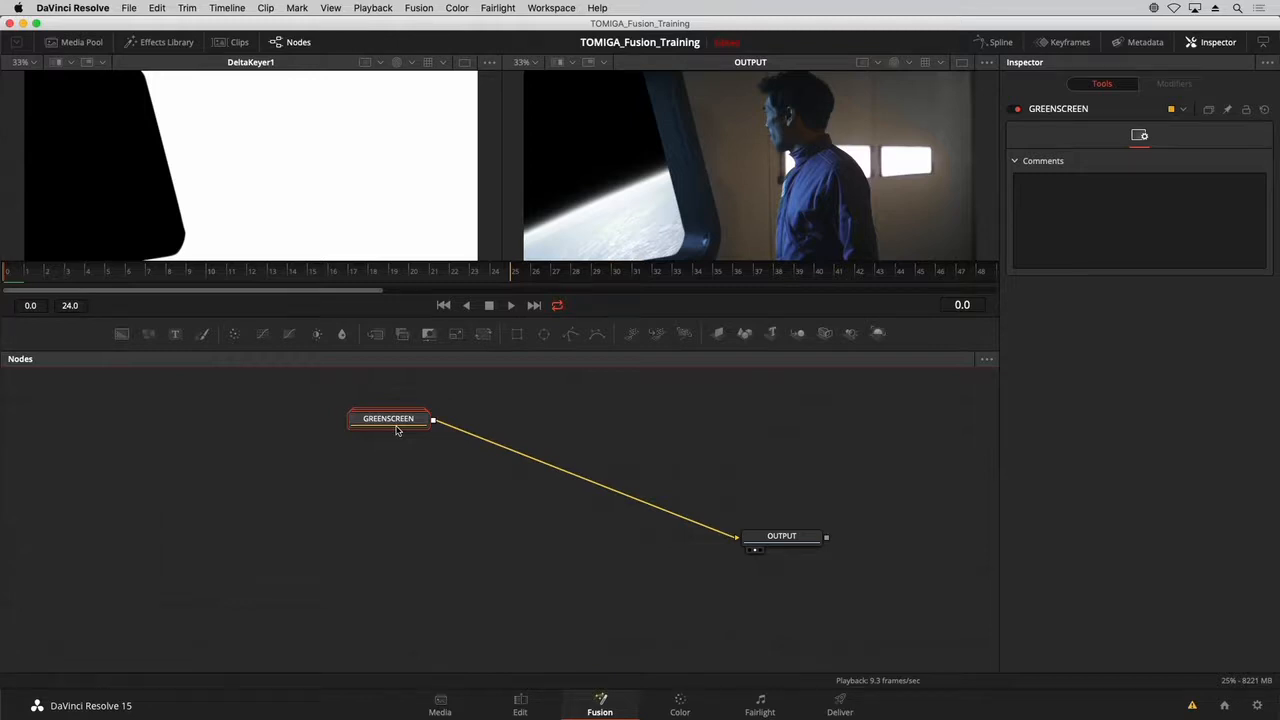
Expand the GREENSCREEN group to view the nodes inside it, and collapse it again.
double_click(396, 427)
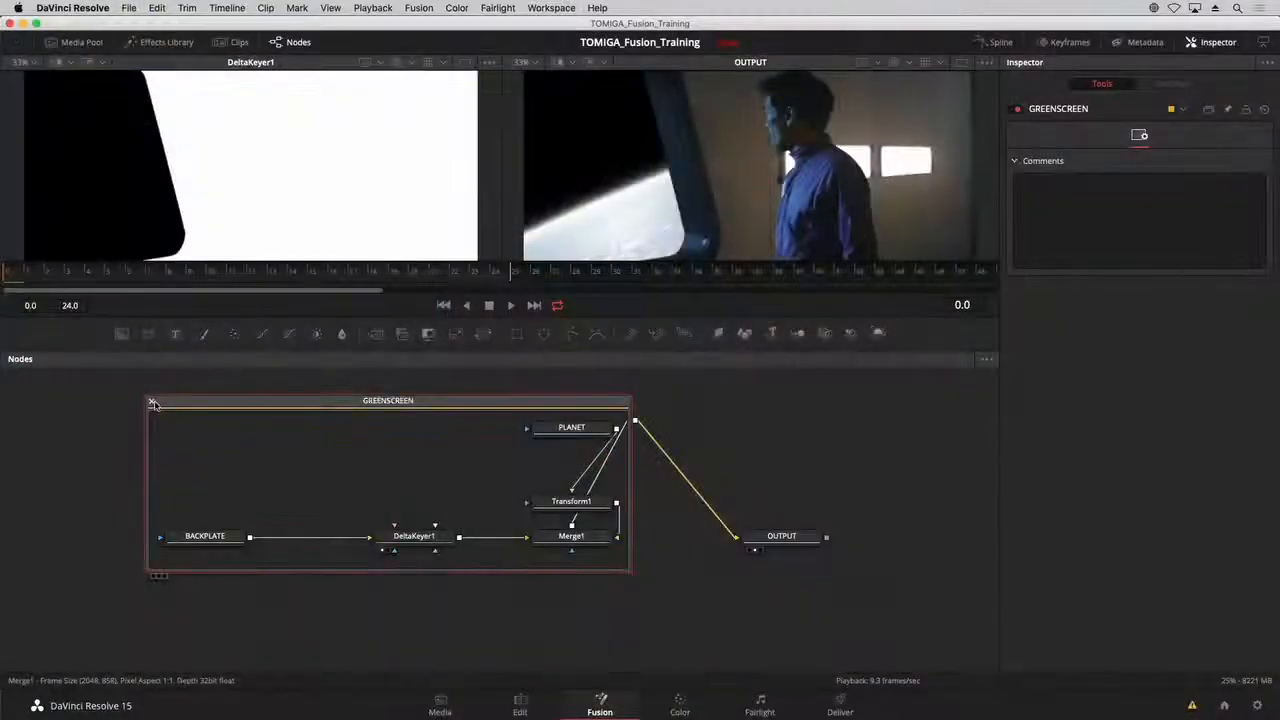
left_click(152, 403)
right_click(417, 421)
left_click(408, 432)
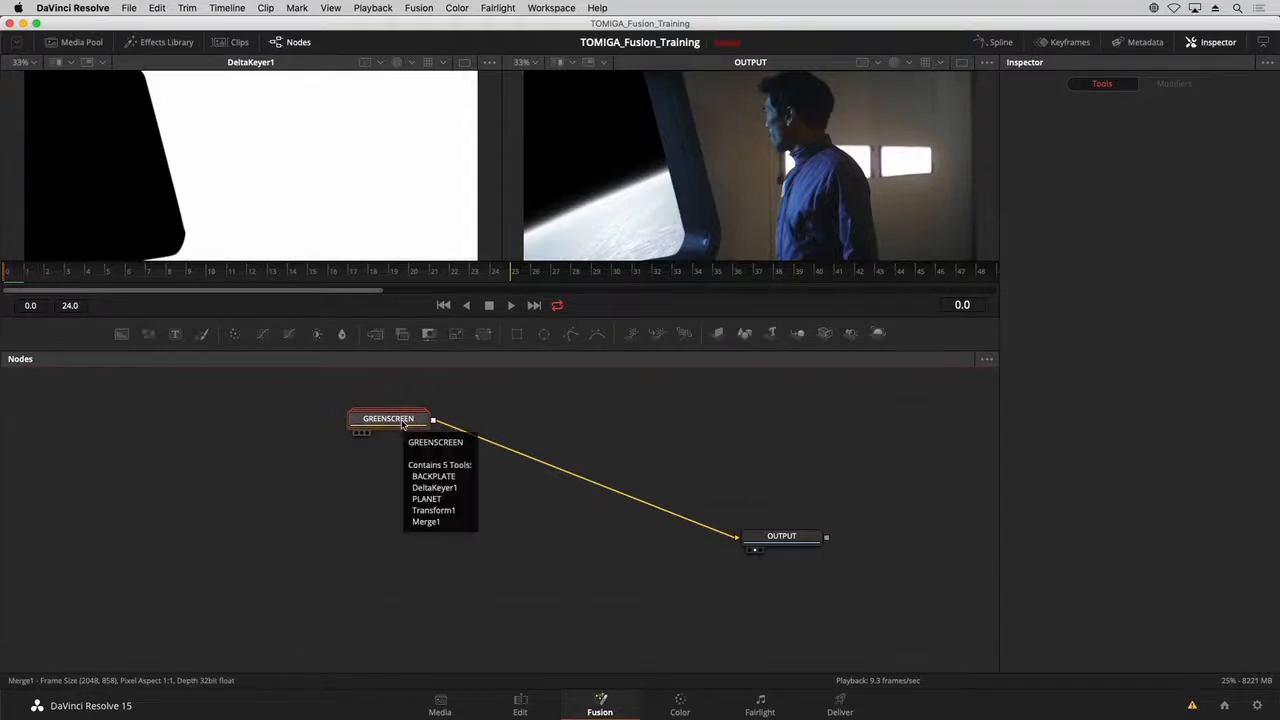
Ungroup GREENSCREEN and move the released nodes together so that Merge1 lines up horizontally with OUTPUT.
right_click(405, 420)
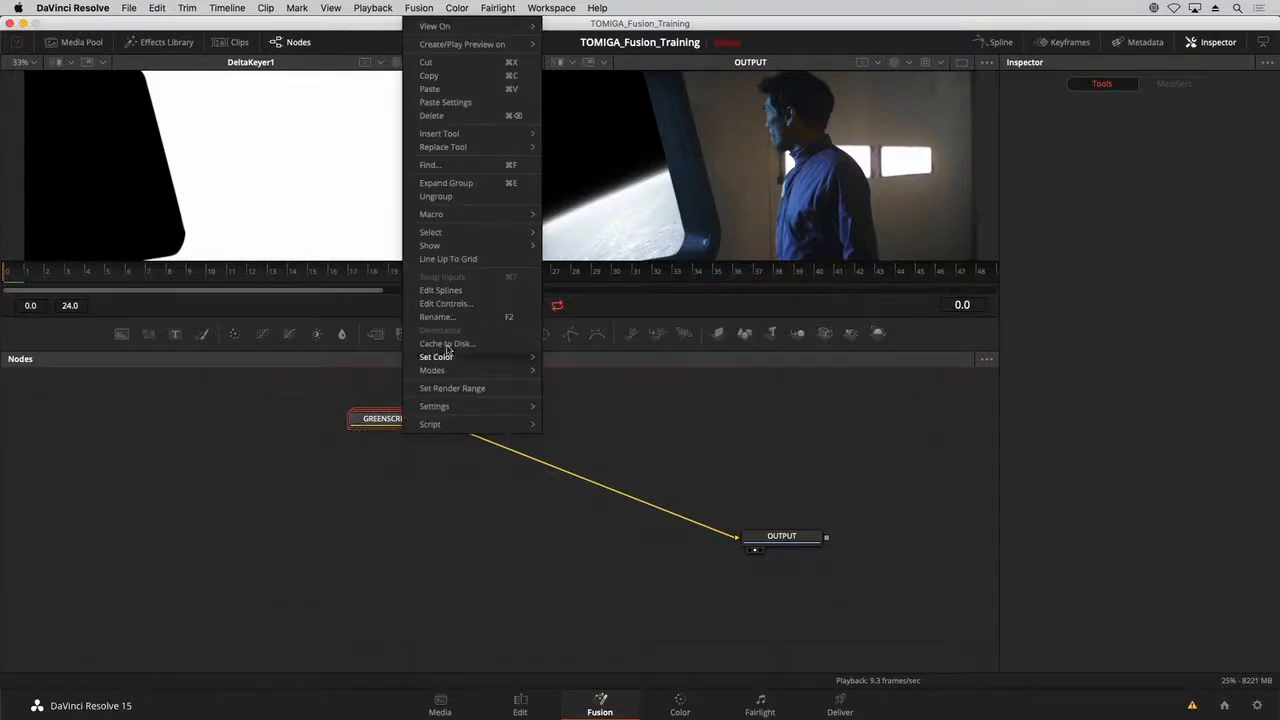
left_click(436, 196)
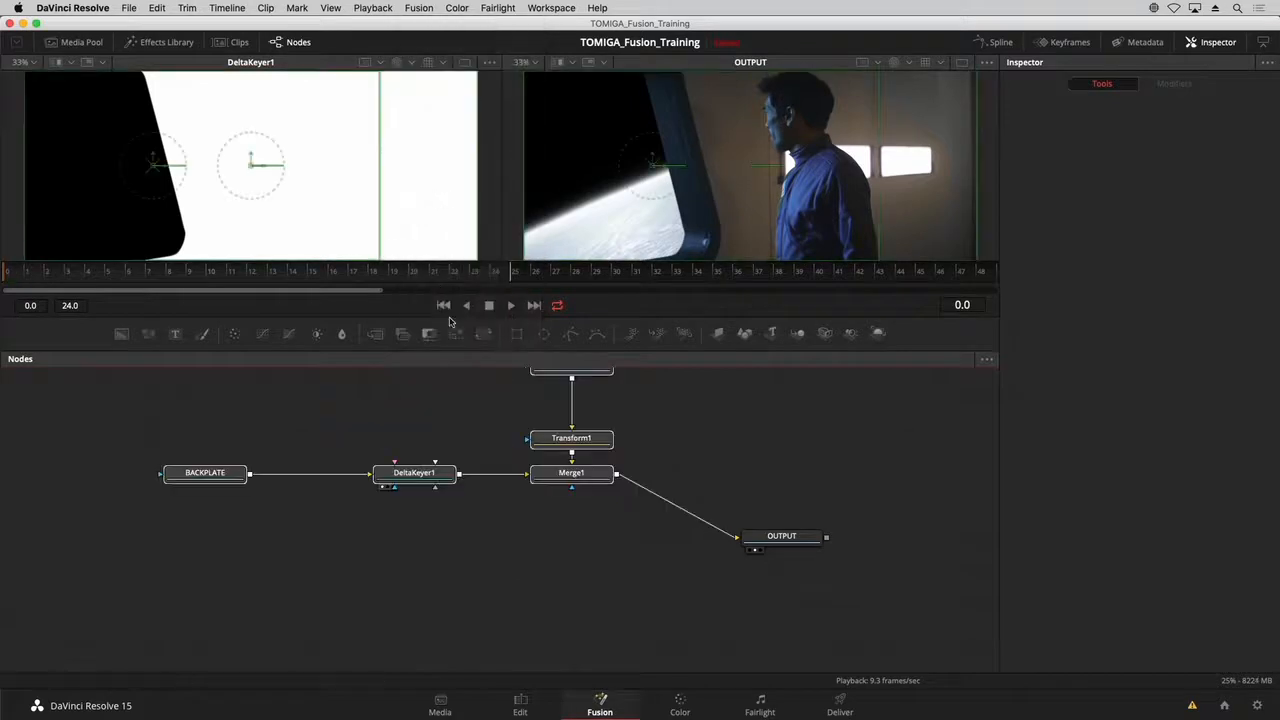
left_click_drag(571, 478, 518, 543)
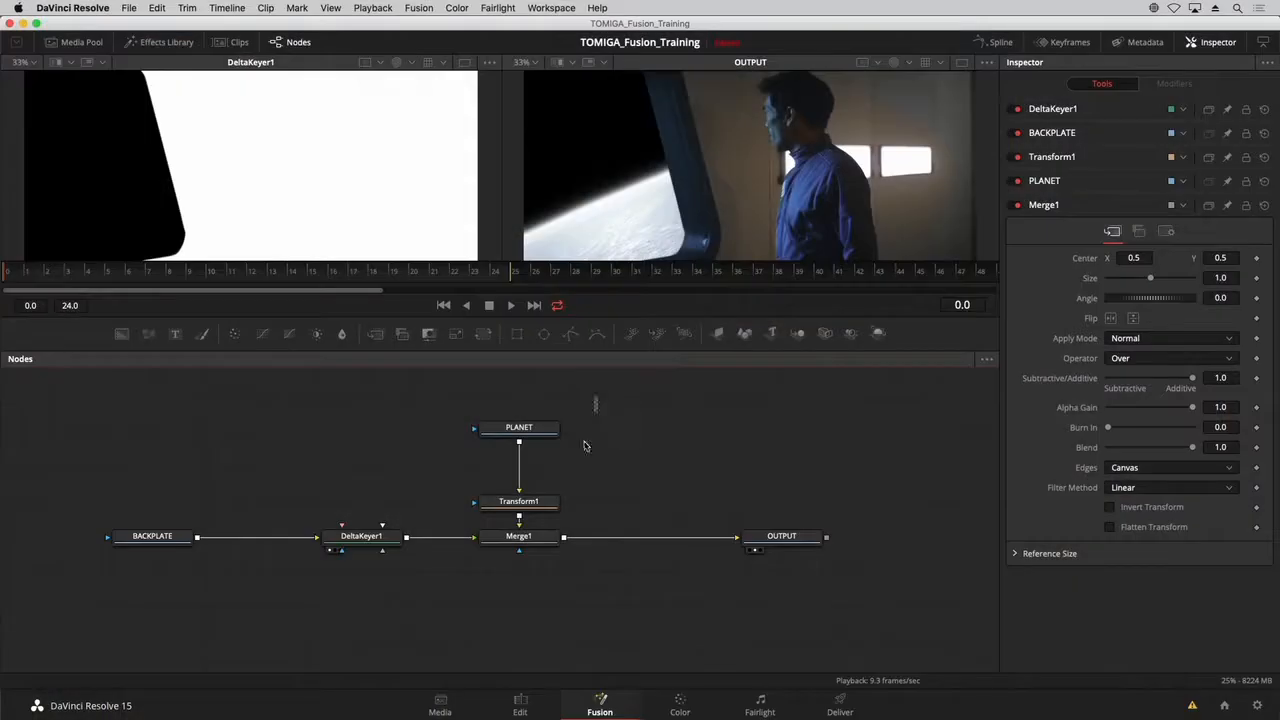
Add an Underlay behind the BACKPLATE, DeltaKeyer1, PLANET, Transform1 and Merge1 nodes, leaving OUTPUT outside it.
left_click_drag(597, 397, 140, 607)
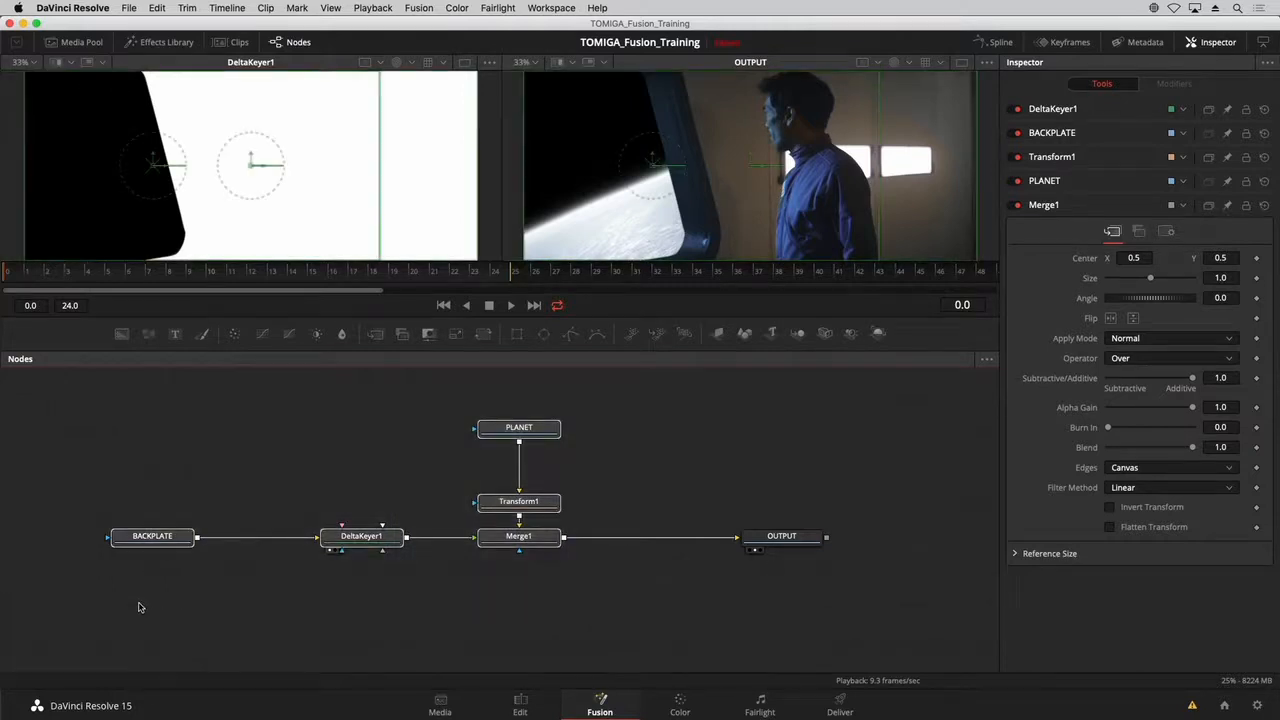
key("shift+space")
type("DELTA")
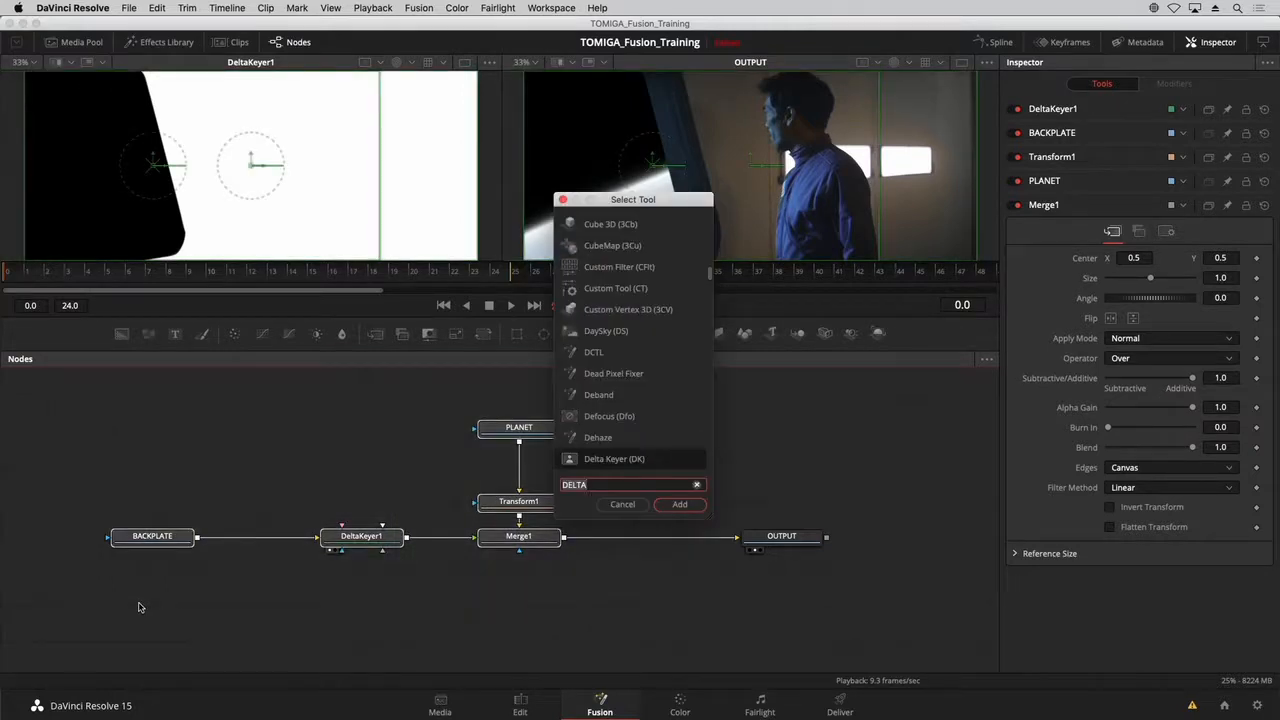
key("BackSpace")
key("BackSpace")
key("BackSpace")
key("BackSpace")
key("BackSpace")
type("UNDER")
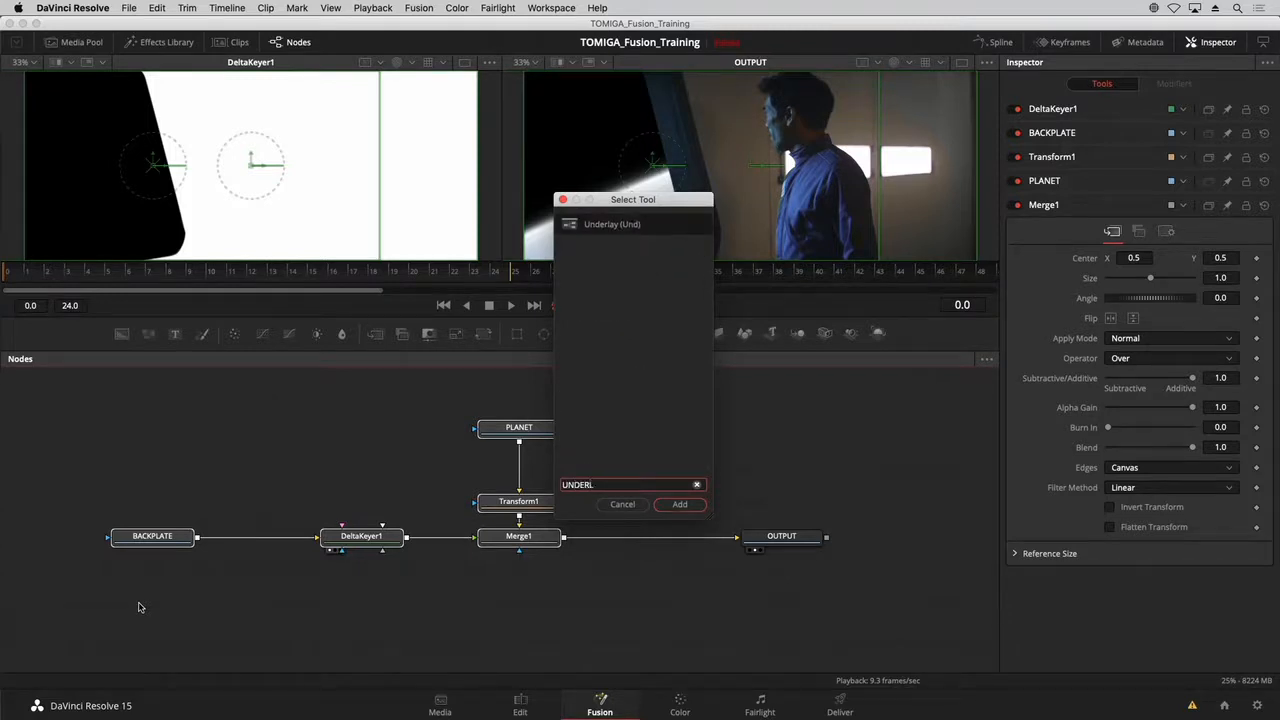
key("Return")
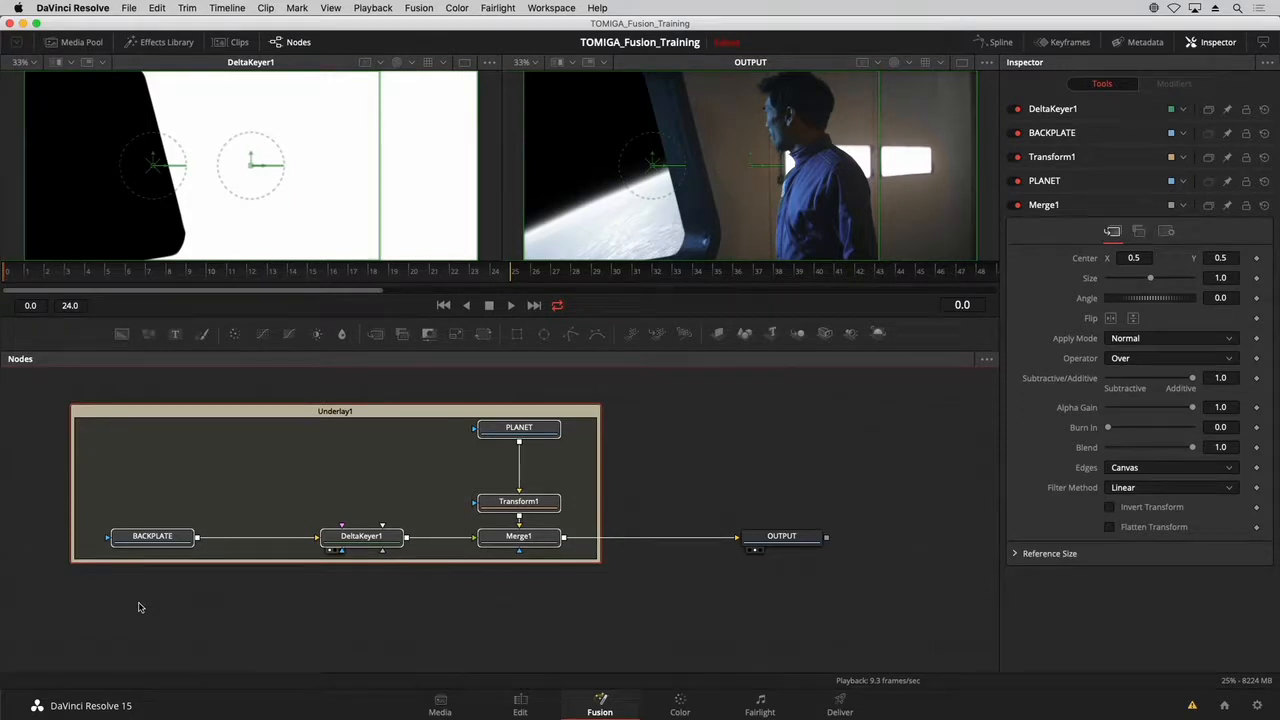
Move the underlay around the node area together with its nodes, leaving it slightly closer to OUTPUT.
left_click_drag(281, 415, 326, 484)
left_click_drag(273, 437, 341, 414)
left_click(360, 392)
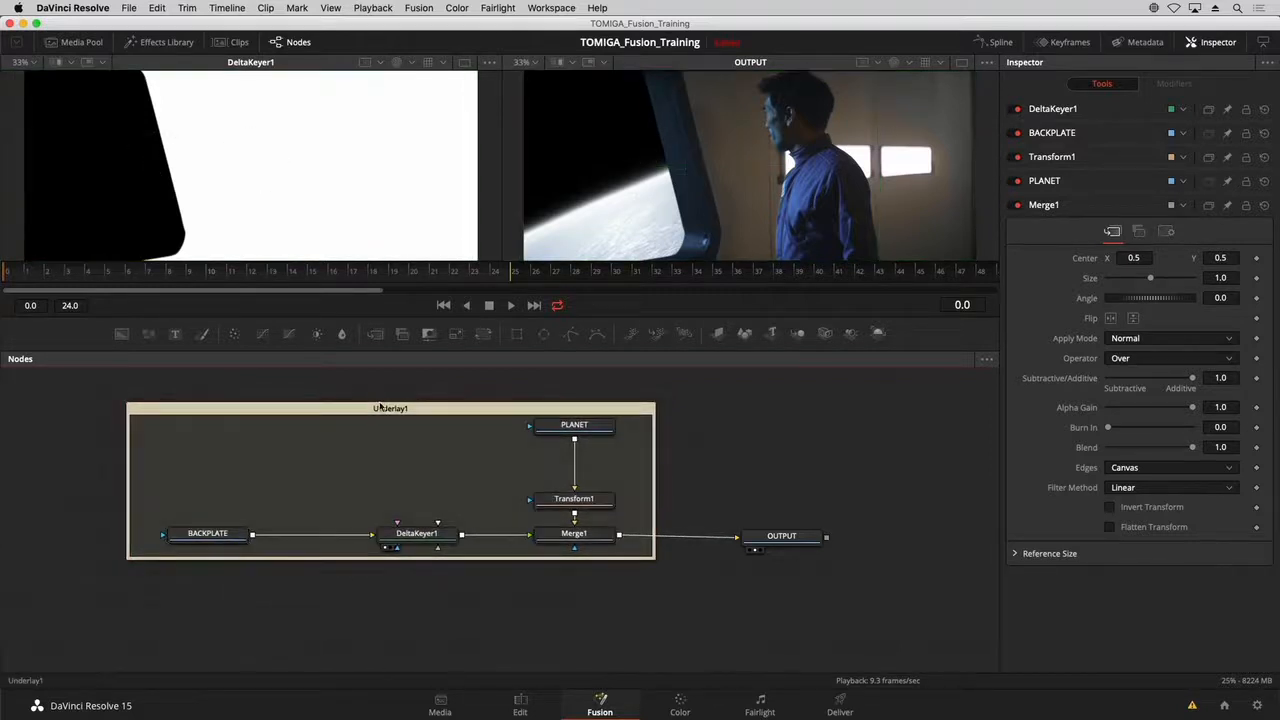
Set the underlay's color to Green and rename it as GREENSCREEN.
left_click(385, 411)
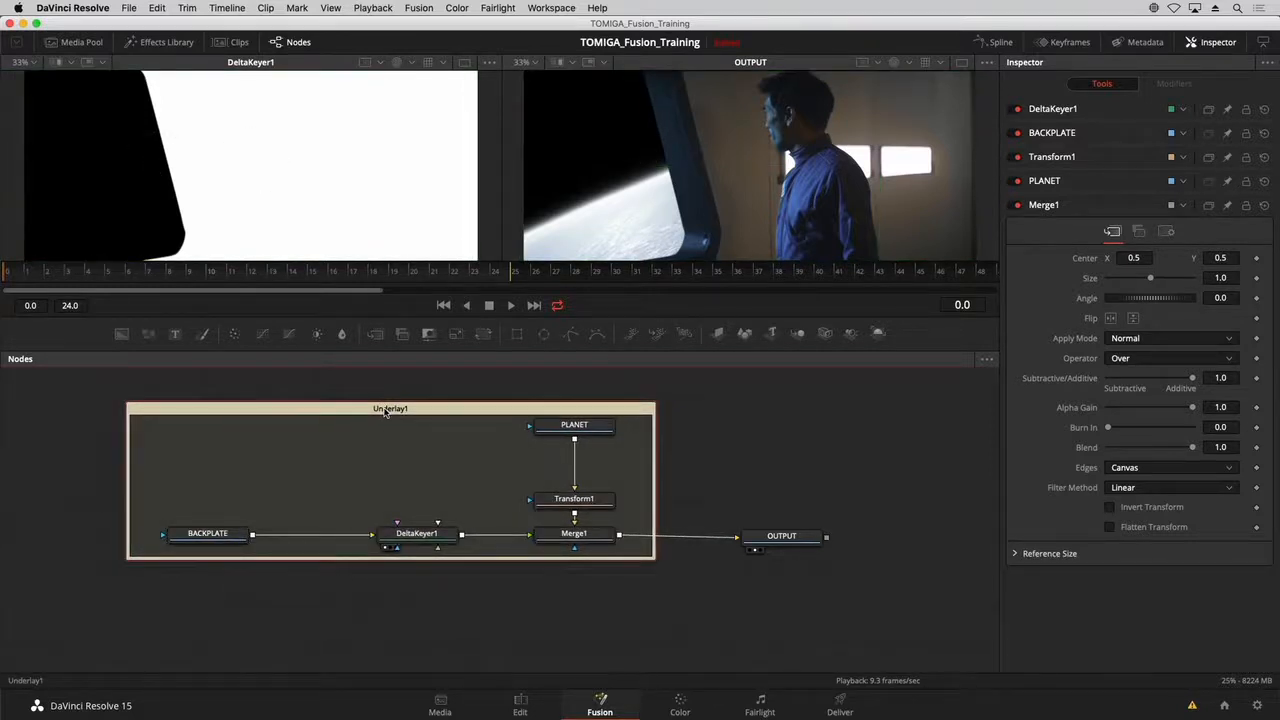
right_click(386, 410)
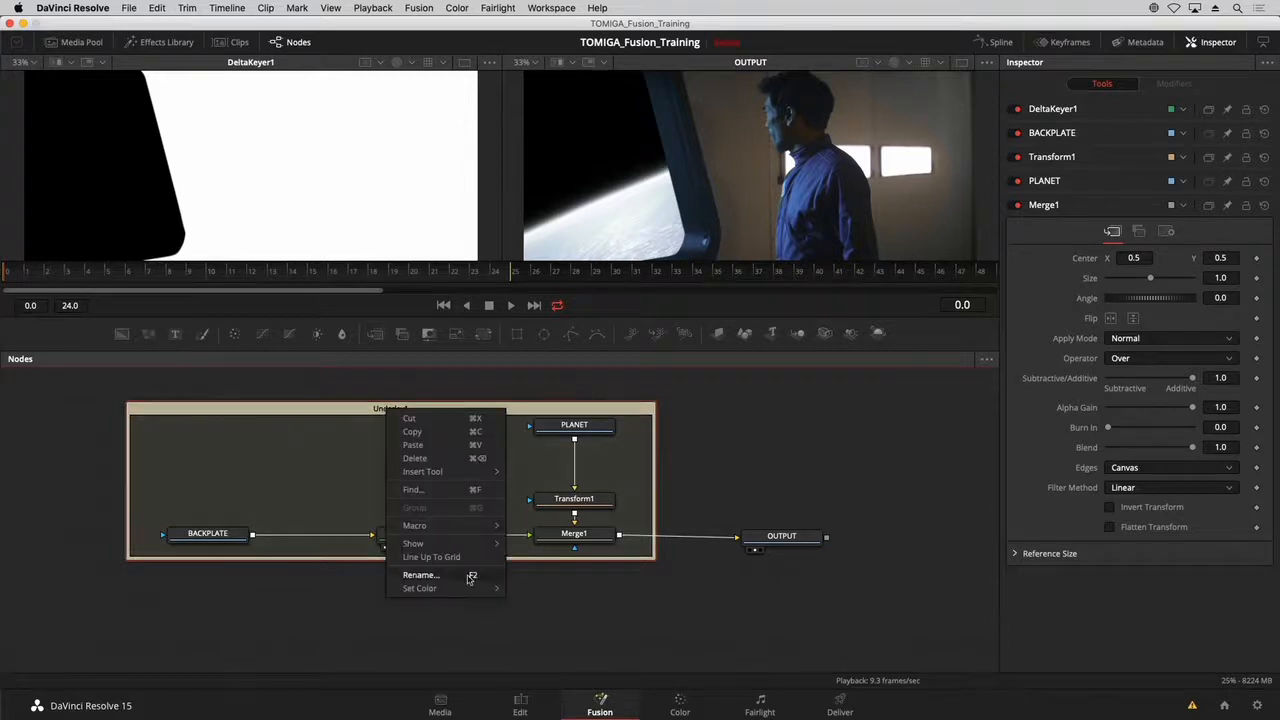
mouse_move(475, 587)
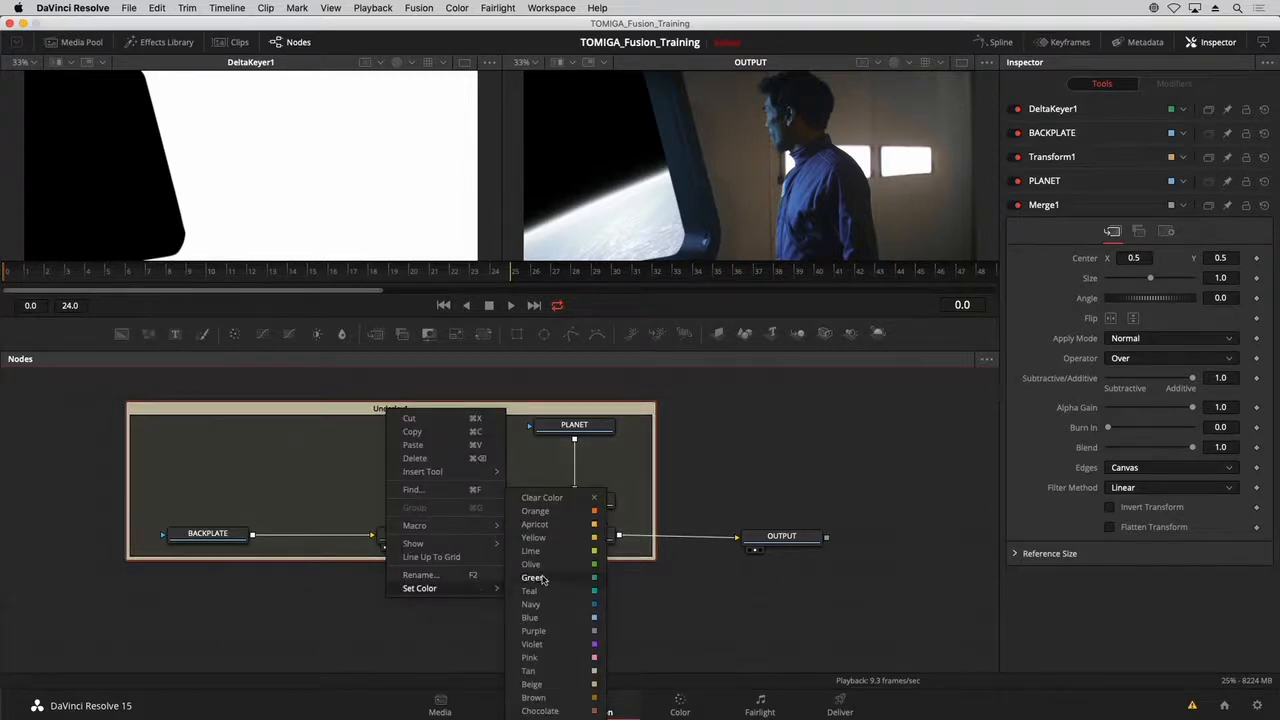
left_click(541, 579)
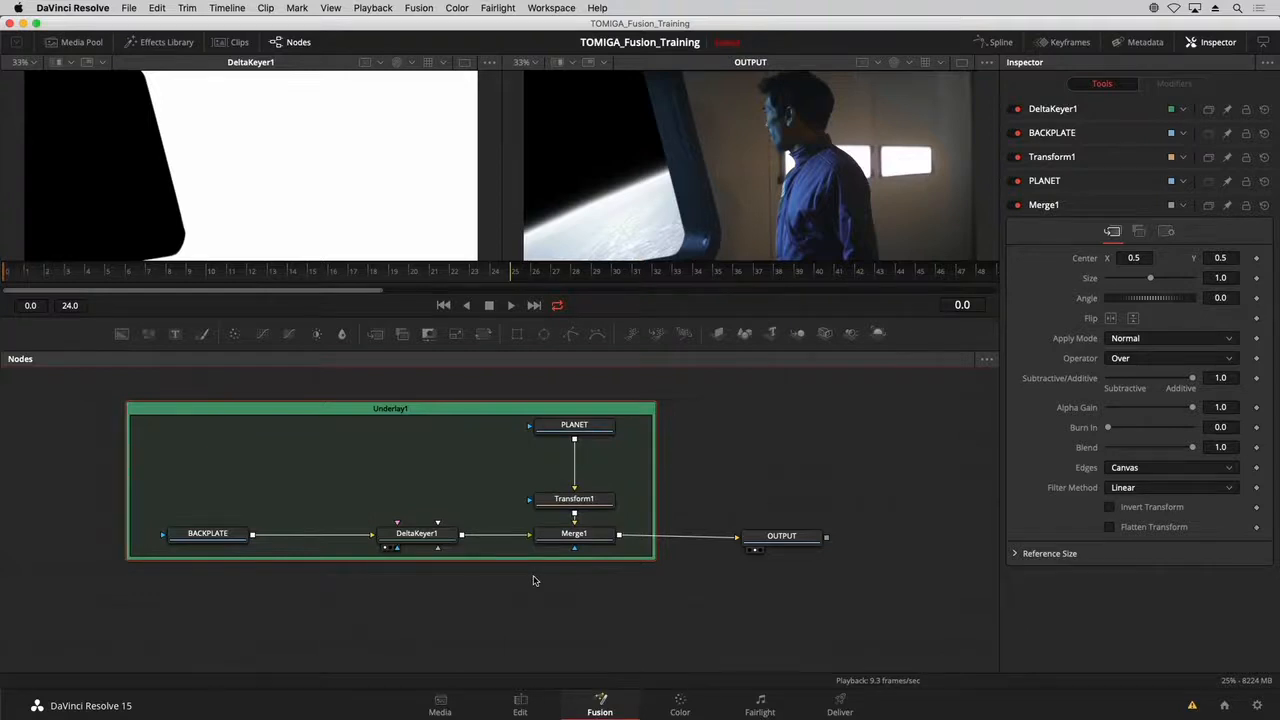
key("F2")
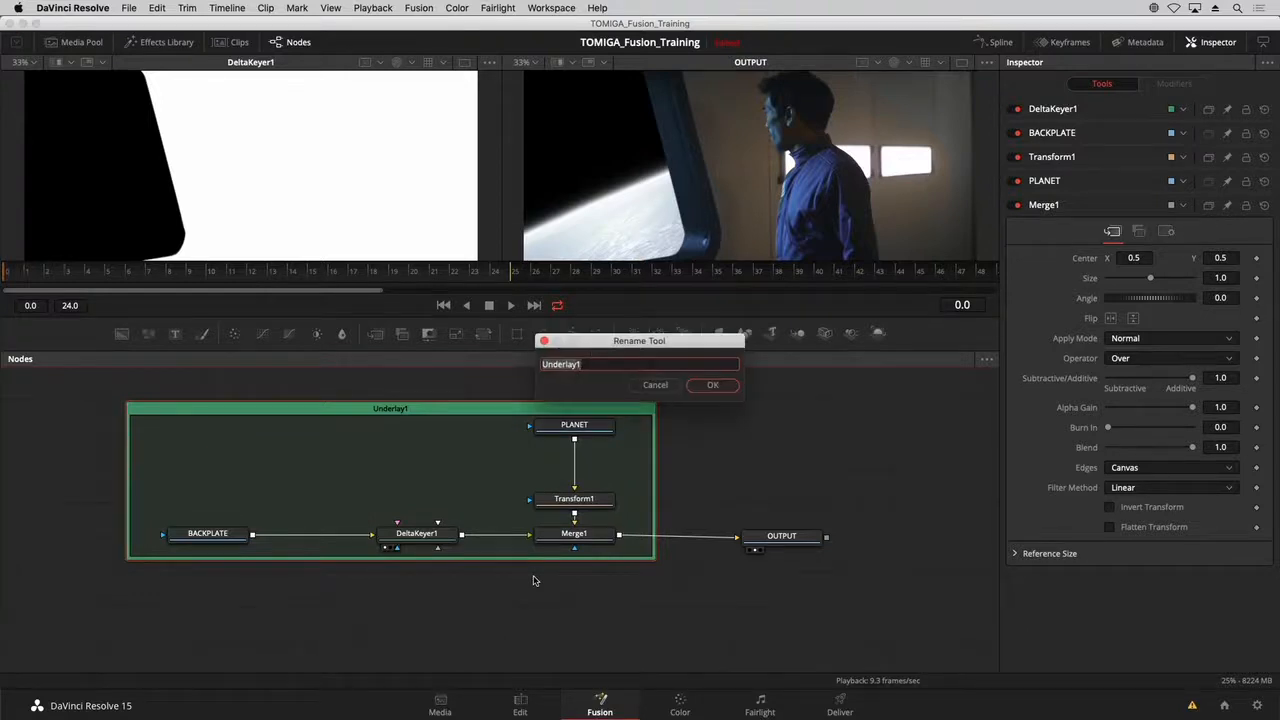
type("GREENSCREEN")
key("Return")
scroll(466, 508, "down", 5)
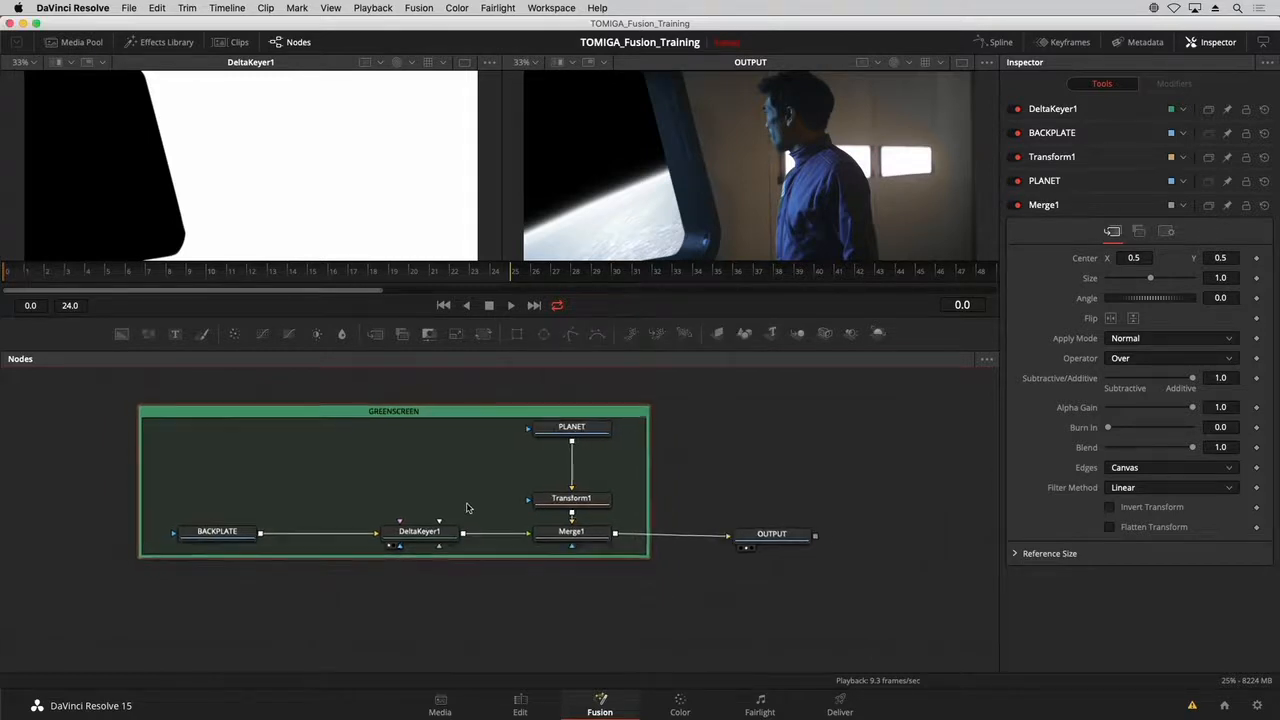